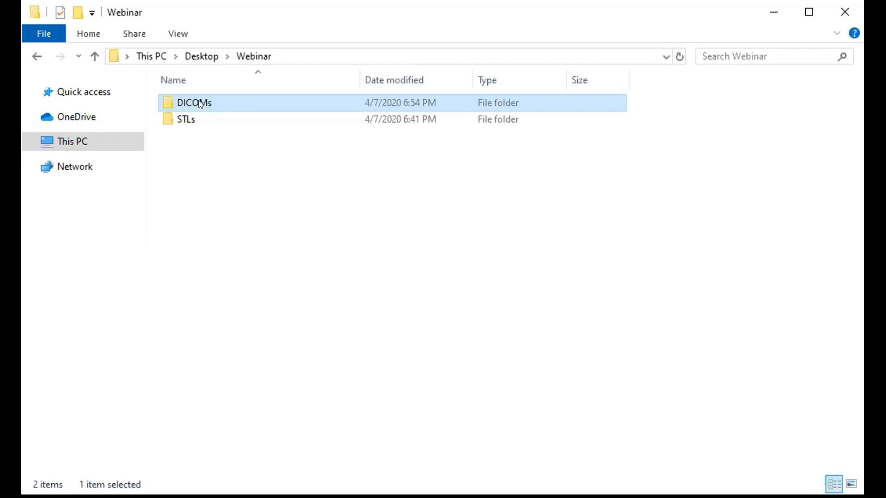
- Open the DICOMs folder in Webinar and look through its numbered slices, including 00160.dcm to 00163.dcm
{"action": "double_click", "coordinate": [212, 102]}
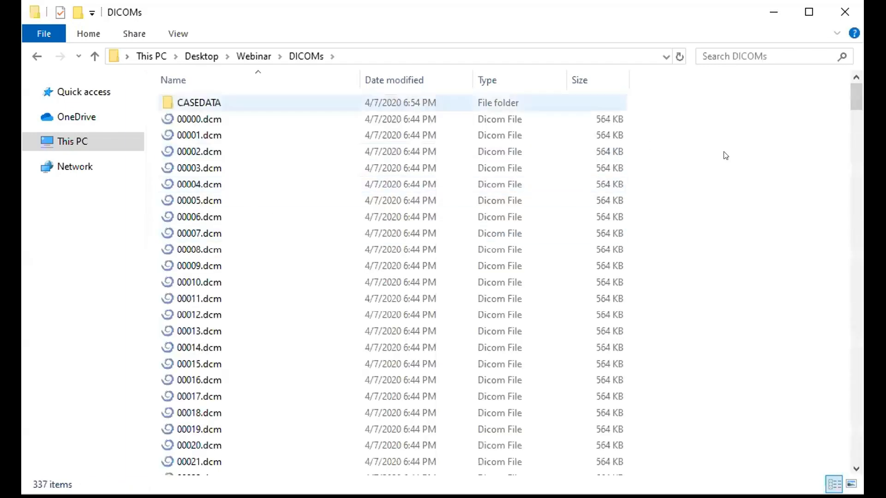
{"action": "left_click_drag", "start_coordinate": [853, 99], "coordinate": [852, 206]}
{"action": "scroll", "coordinate": [341, 215], "scroll_direction": "down", "scroll_amount": 15}
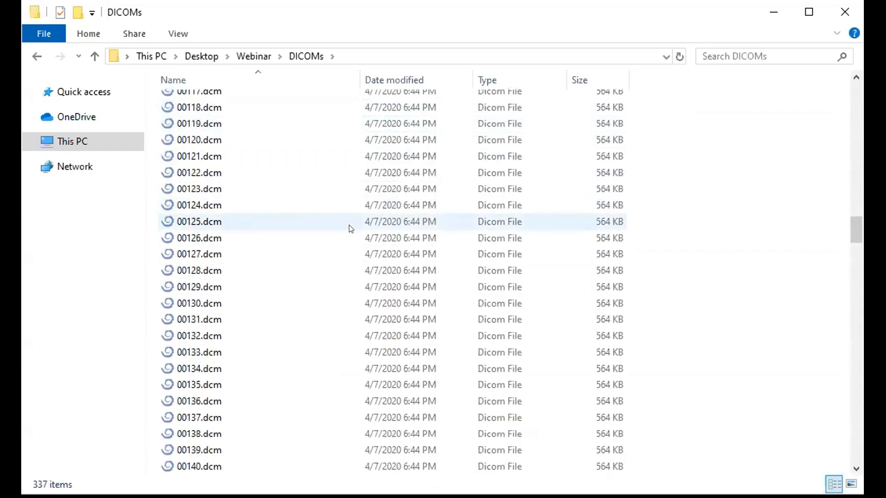
{"action": "scroll", "coordinate": [417, 252], "scroll_direction": "down", "scroll_amount": 5}
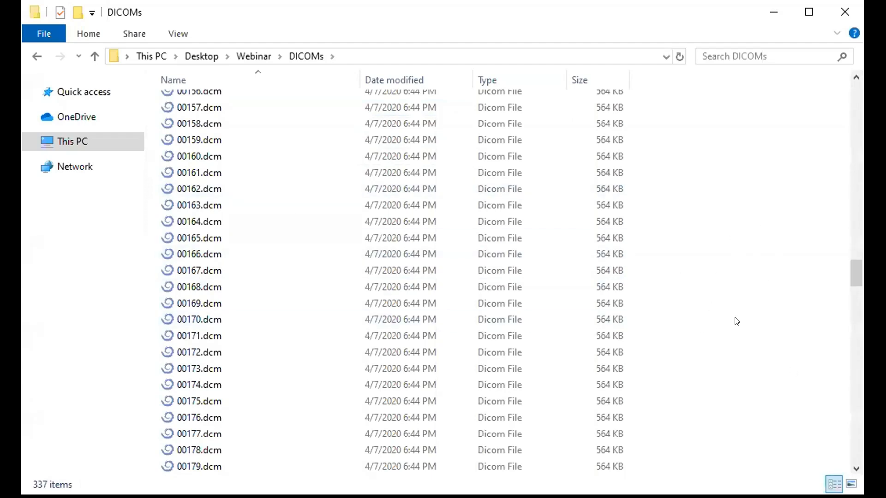
{"action": "left_click_drag", "start_coordinate": [852, 278], "coordinate": [853, 280]}
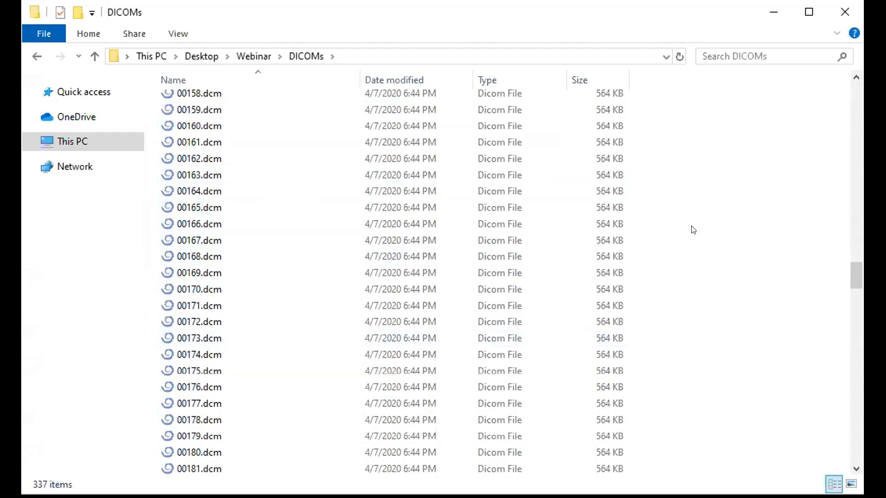
{"action": "left_click", "coordinate": [202, 141]}
{"action": "left_click", "coordinate": [201, 129]}
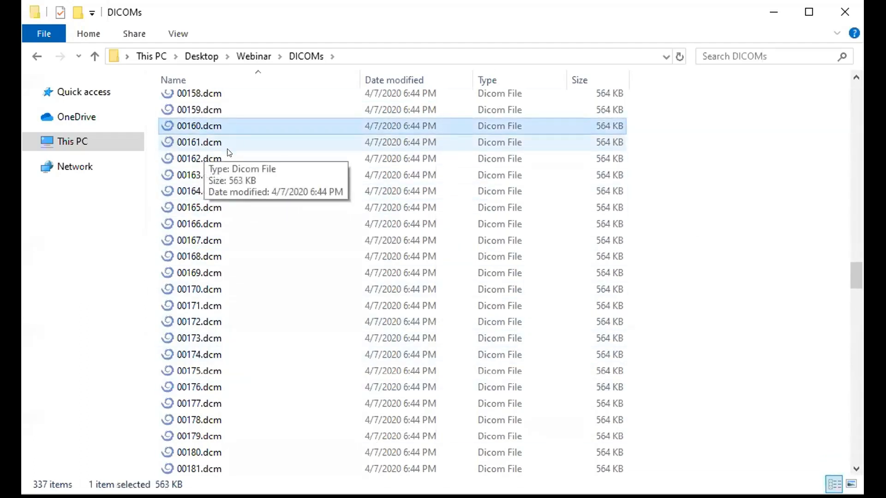
{"action": "left_click", "coordinate": [203, 142]}
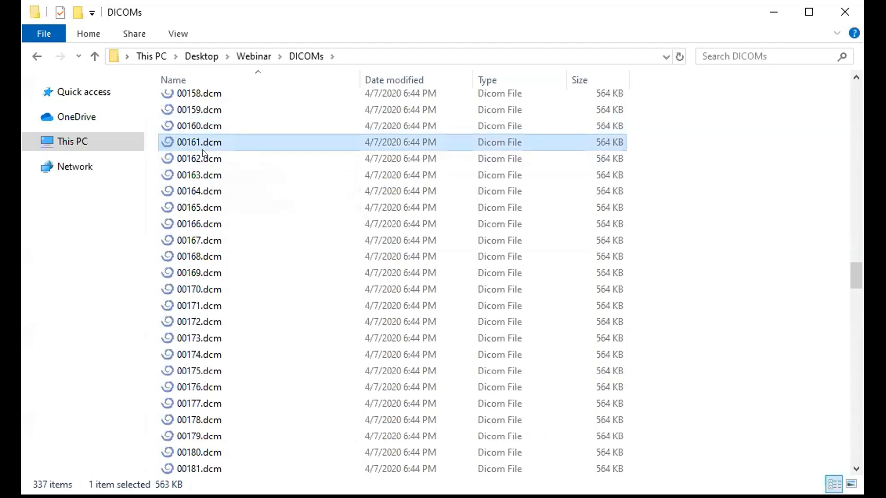
{"action": "left_click", "coordinate": [201, 158]}
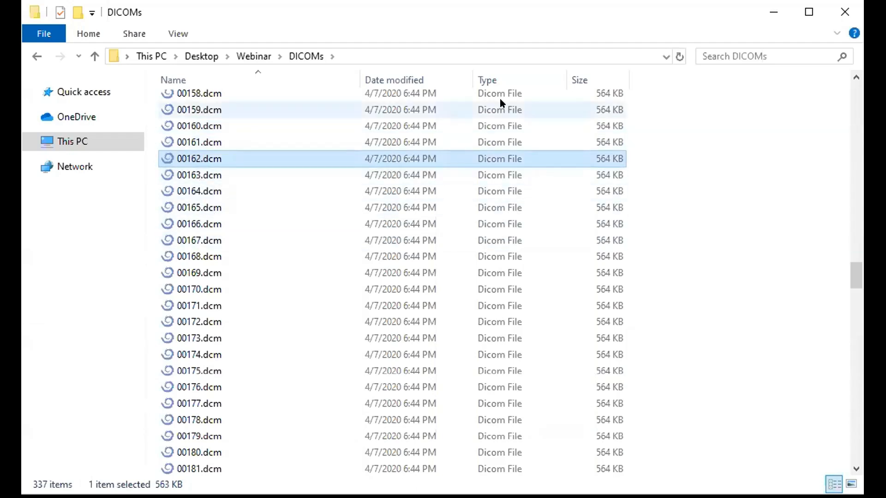
{"action": "left_click", "coordinate": [229, 178]}
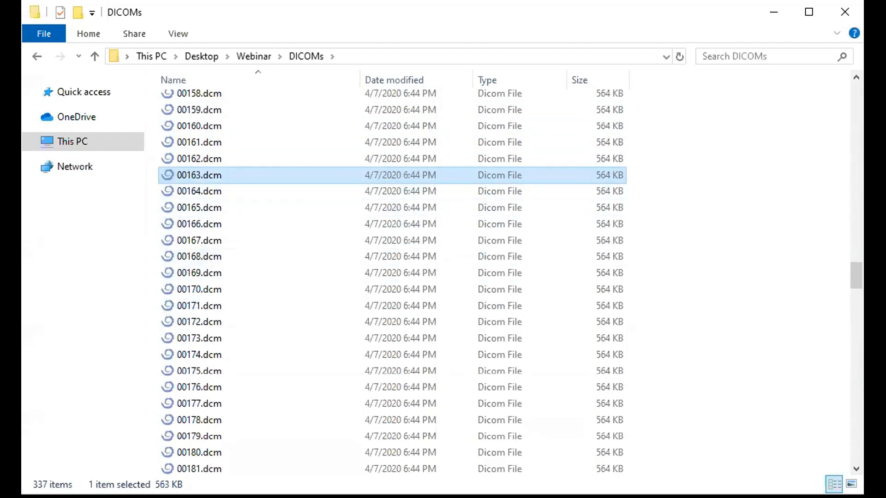
- Copy the DICOMs folder's address as text and switch to coDiagnostiX
{"action": "right_click", "coordinate": [447, 54]}
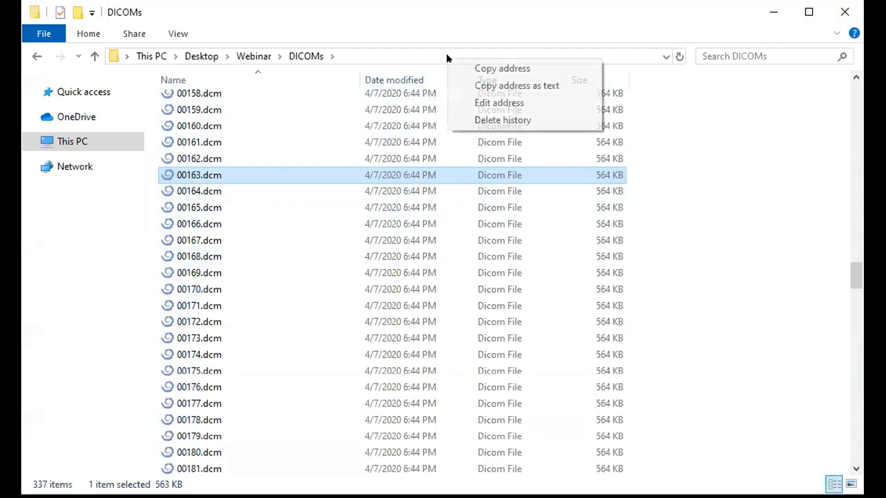
{"action": "left_click", "coordinate": [464, 84]}
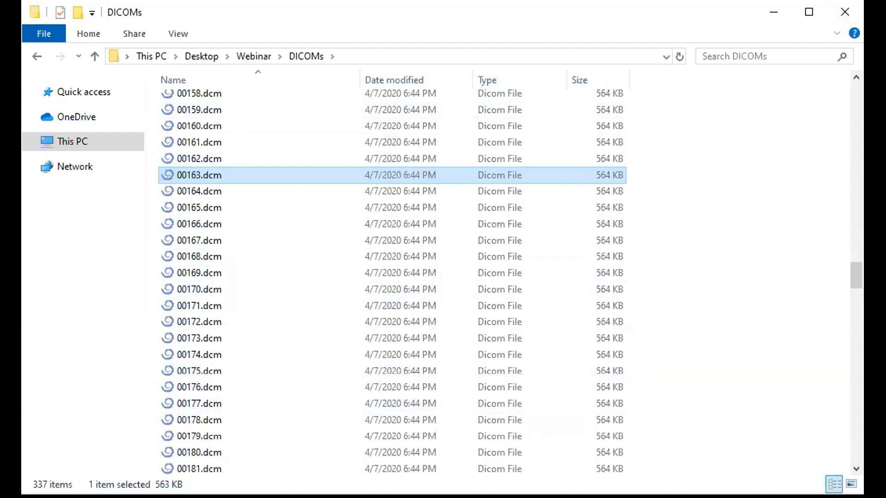
{"action": "key", "text": "alt+Tab"}
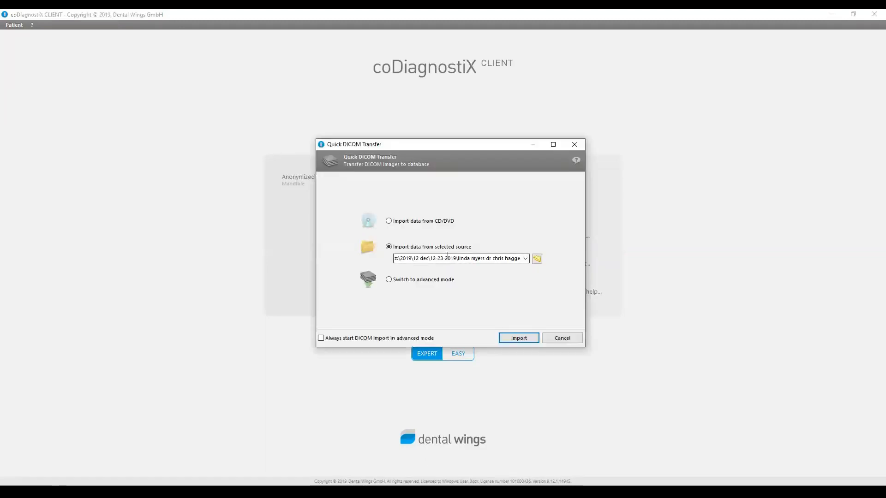
- Set the source of a new Quick DICOM Transfer to the copied DICOMs folder path and cancel the import
{"action": "double_click", "coordinate": [450, 258]}
{"action": "right_click", "coordinate": [450, 259]}
{"action": "left_click", "coordinate": [470, 296]}
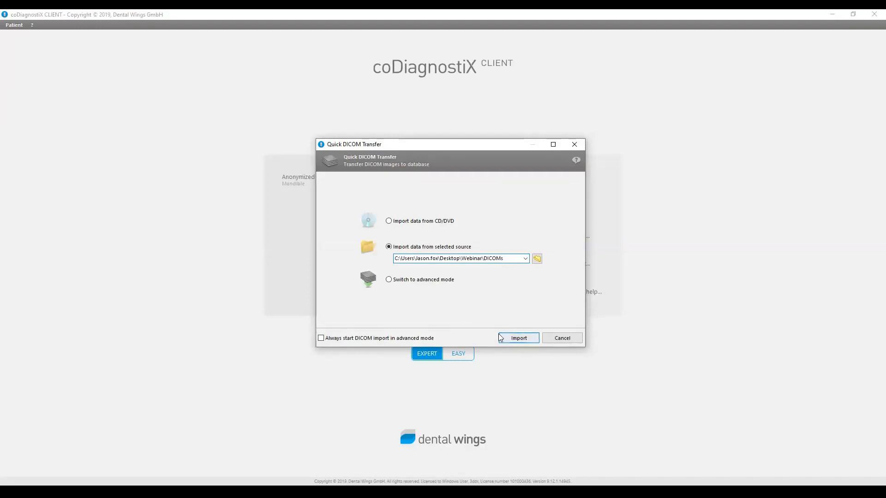
{"action": "left_click_drag", "start_coordinate": [514, 262], "coordinate": [395, 260]}
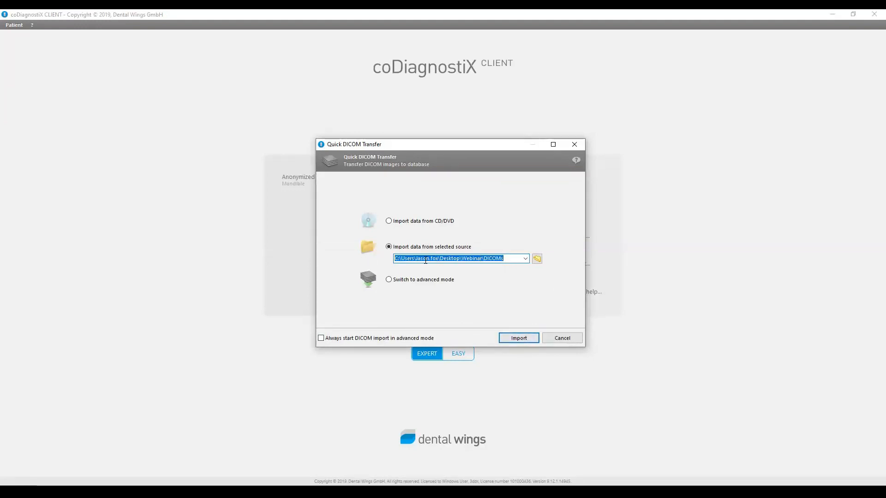
{"action": "left_click", "coordinate": [454, 260]}
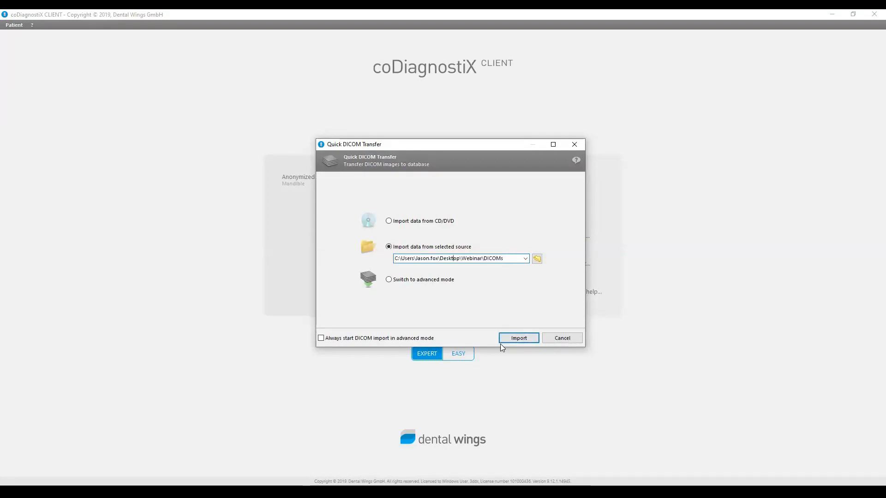
{"action": "left_click", "coordinate": [556, 337]}
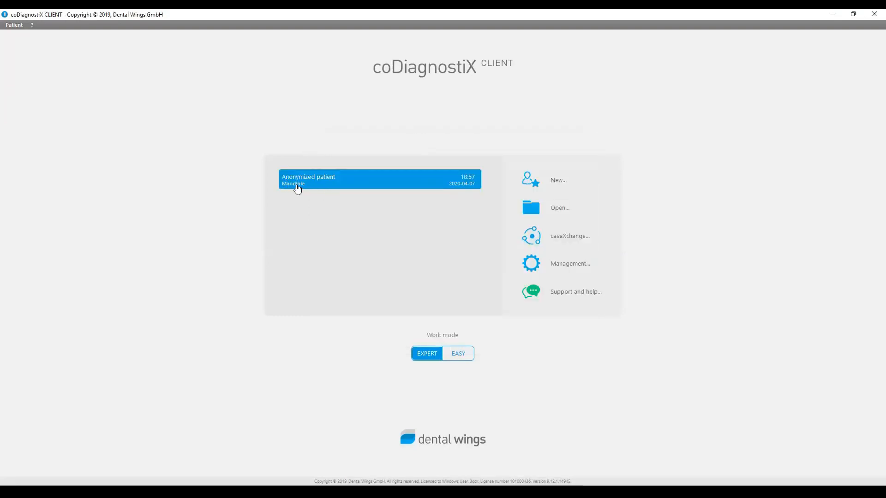
- Open the anonymized patient's Mandible case and collapse the Surgical guides group
{"action": "double_click", "coordinate": [368, 189]}
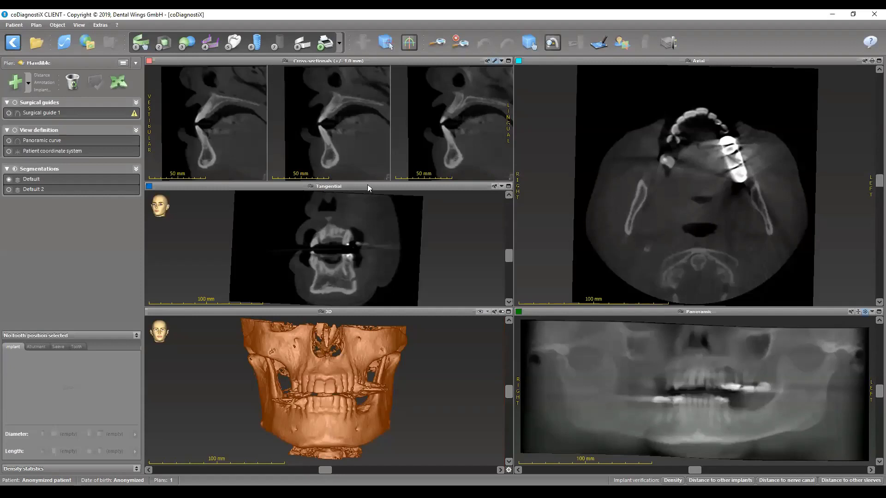
{"action": "left_click", "coordinate": [7, 102]}
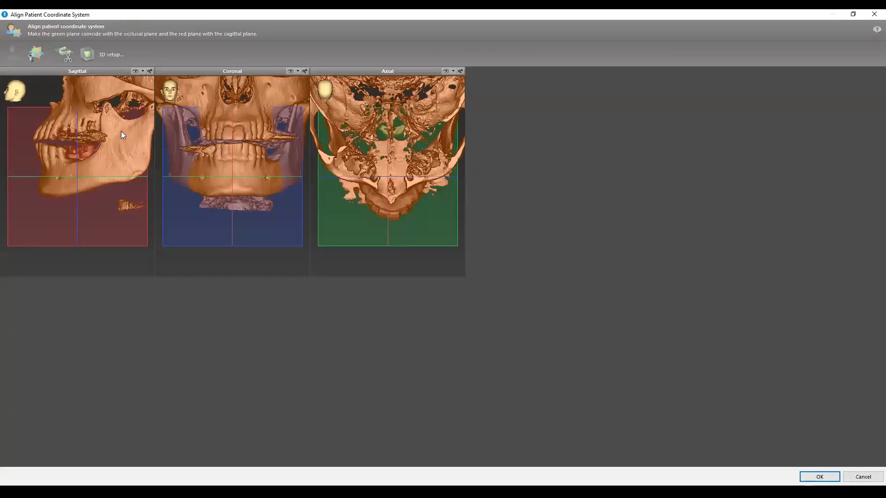
- Try to shift the skull in the sagittal view of the patient coordinate system alignment and discard the change
{"action": "left_click_drag", "start_coordinate": [118, 131], "coordinate": [78, 160]}
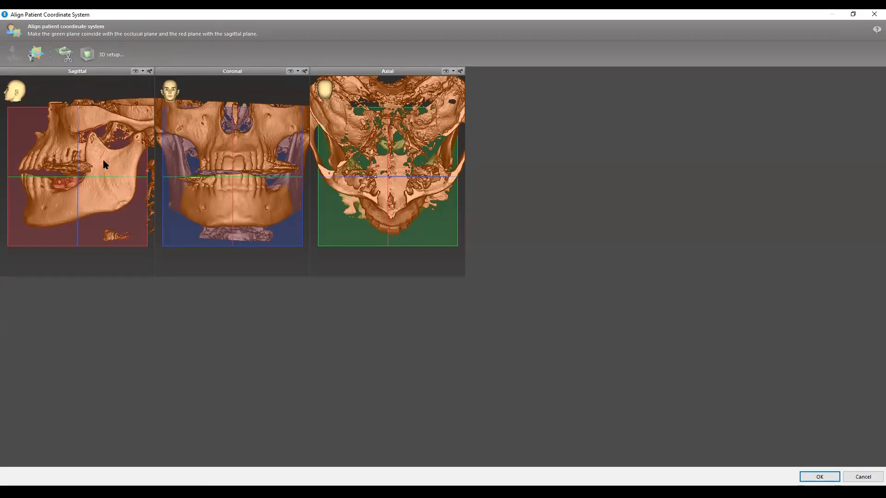
{"action": "left_click_drag", "start_coordinate": [85, 163], "coordinate": [97, 161]}
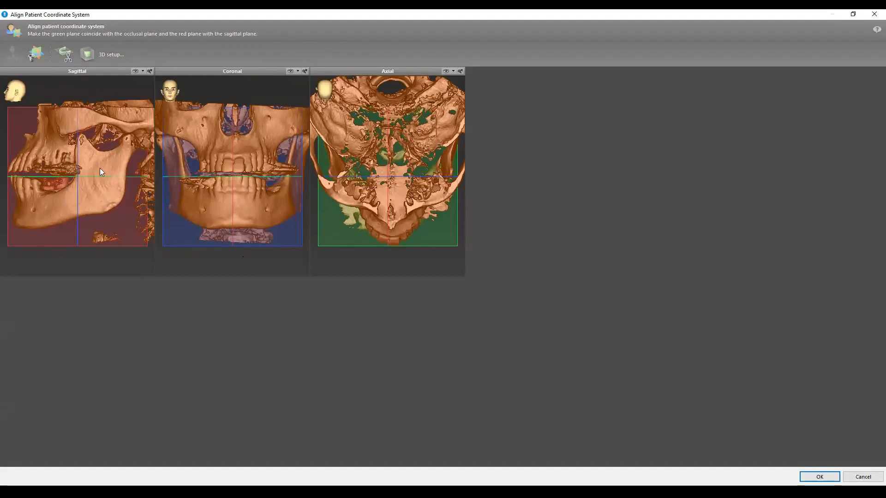
{"action": "left_click", "coordinate": [852, 478]}
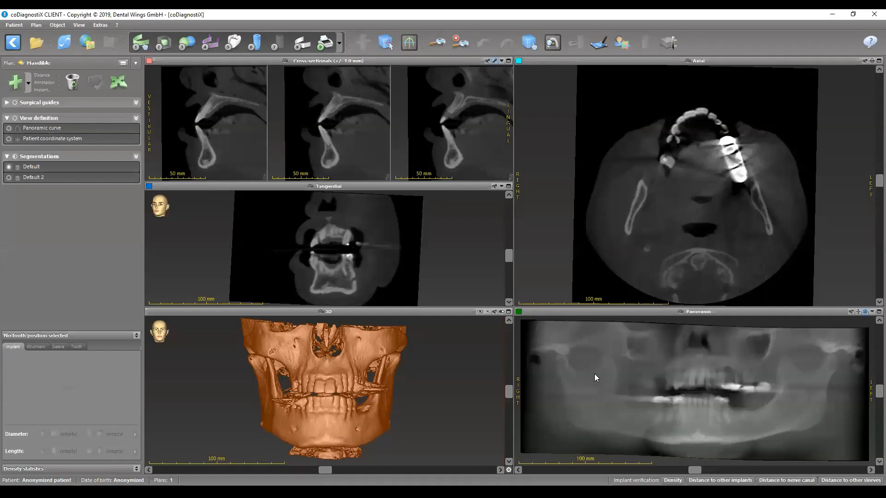
- Move the axial view down to a slice through the lower jaw and display the panoramic curve
{"action": "left_click_drag", "start_coordinate": [878, 181], "coordinate": [875, 213]}
{"action": "left_click", "coordinate": [7, 128]}
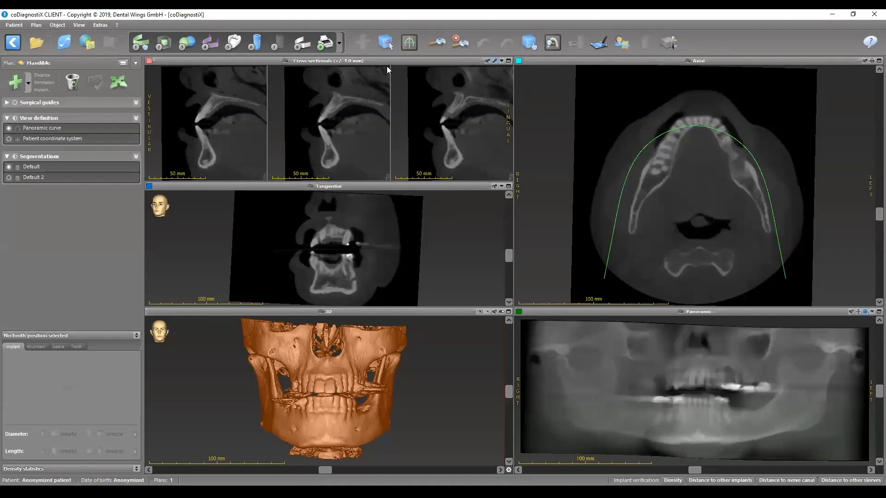
- Rotate the tangential view to sagittal orientations in both directions with the reference lines shown, and hide the lines
{"action": "key", "text": "space"}
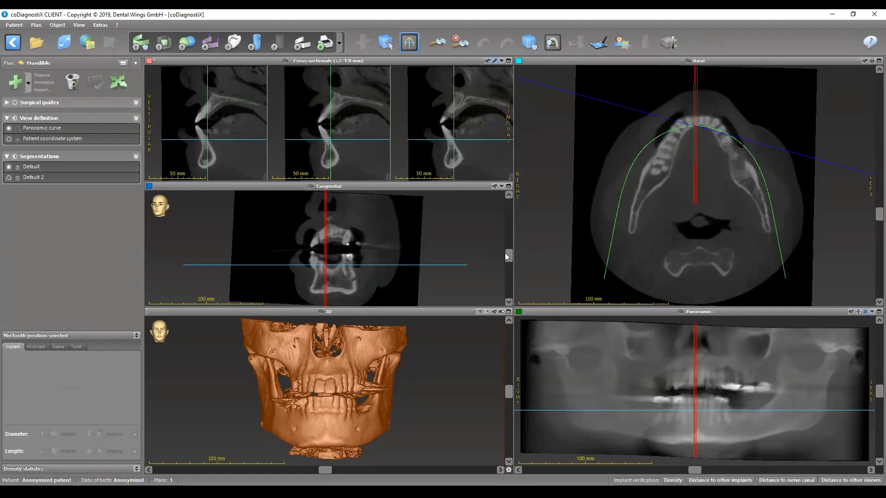
{"action": "left_click_drag", "start_coordinate": [509, 256], "coordinate": [501, 301]}
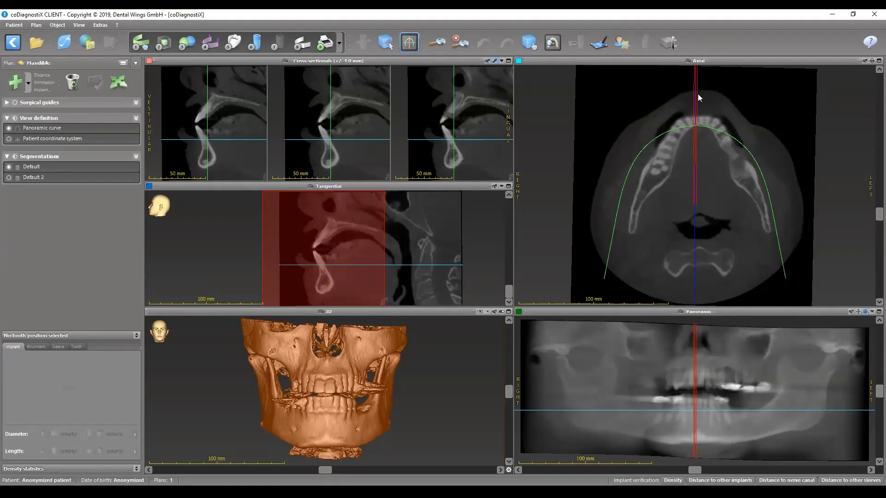
{"action": "left_click_drag", "start_coordinate": [508, 298], "coordinate": [505, 202]}
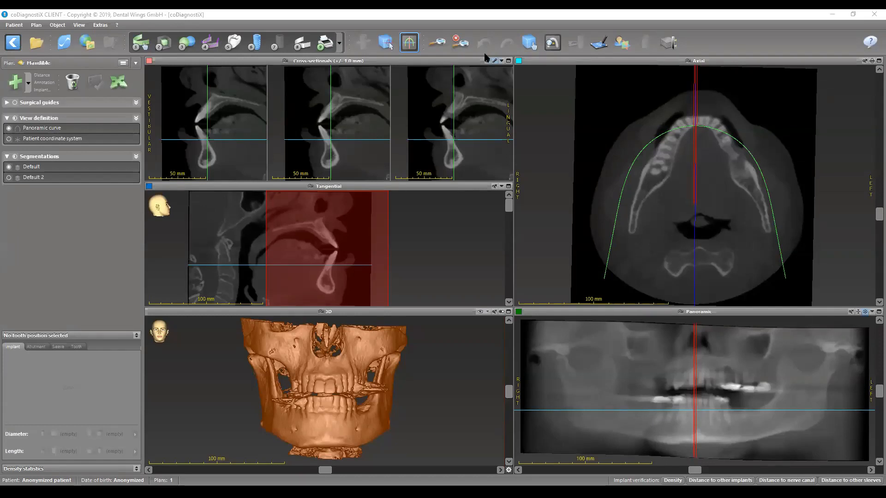
{"action": "left_click", "coordinate": [409, 42]}
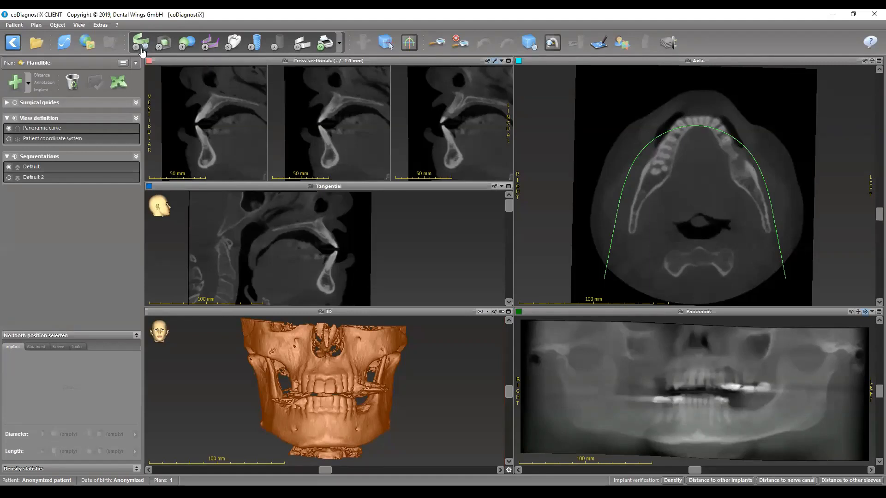
- Edit the panoramic curve on a lower axial slice, moving its front point and four side points onto the mandibular arch, and apply it
{"action": "left_click", "coordinate": [142, 49]}
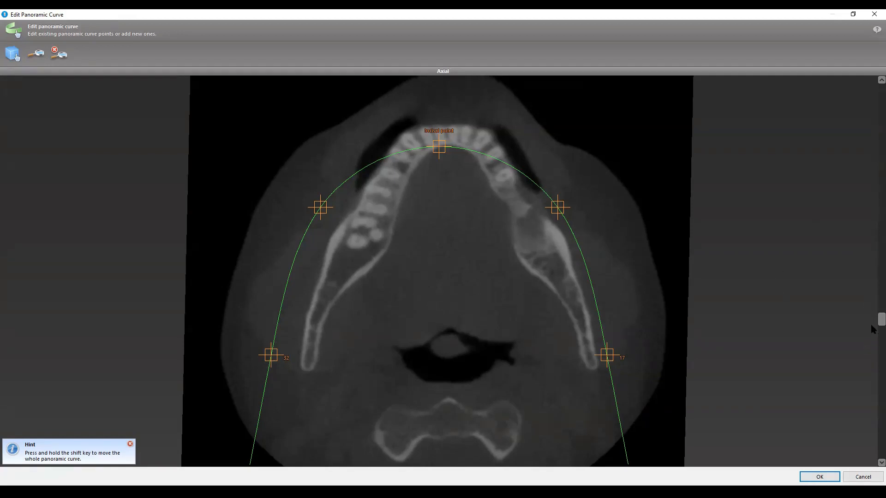
{"action": "mouse_move", "coordinate": [872, 324]}
{"action": "left_mouse_down"}
{"action": "mouse_move", "coordinate": [872, 256]}
{"action": "mouse_move", "coordinate": [870, 333]}
{"action": "left_mouse_up"}
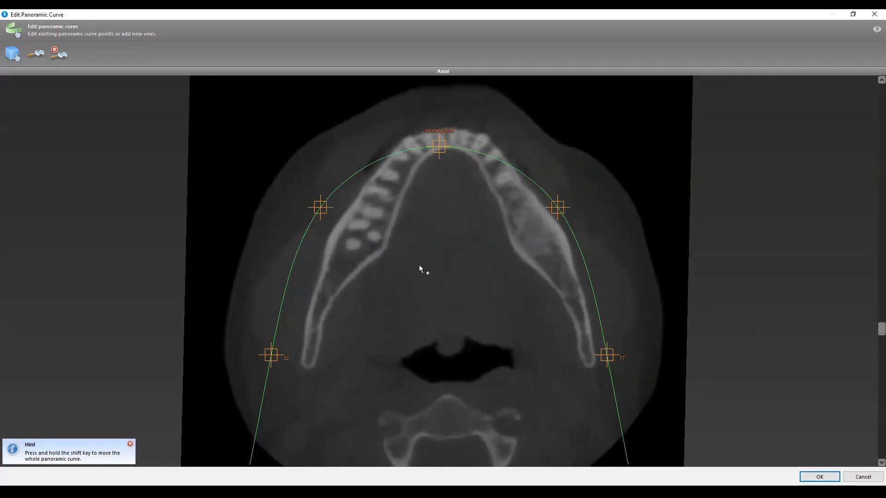
{"action": "left_click_drag", "start_coordinate": [880, 329], "coordinate": [871, 331]}
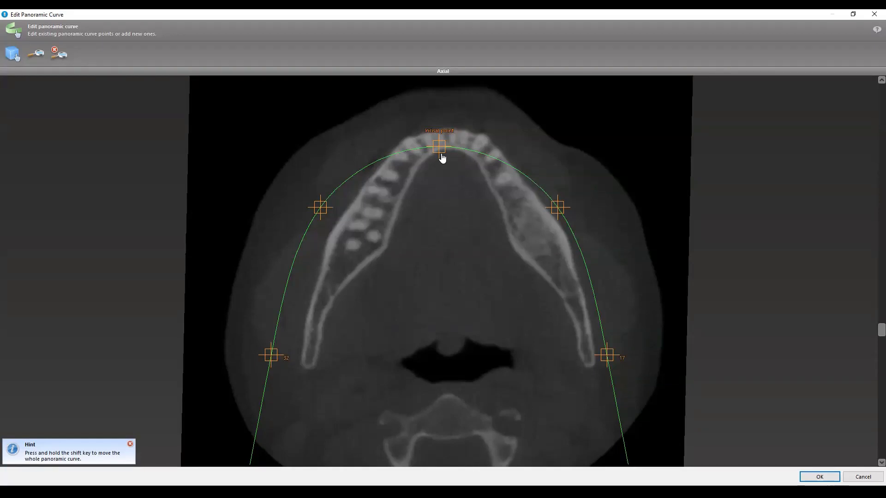
{"action": "mouse_move", "coordinate": [441, 153]}
{"action": "left_mouse_down"}
{"action": "mouse_move", "coordinate": [449, 158]}
{"action": "mouse_move", "coordinate": [447, 146]}
{"action": "left_mouse_up"}
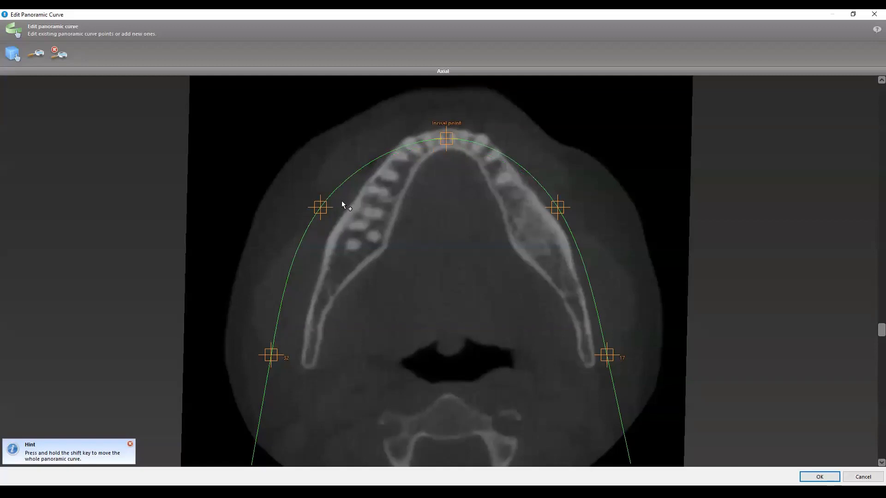
{"action": "left_click_drag", "start_coordinate": [321, 207], "coordinate": [384, 178]}
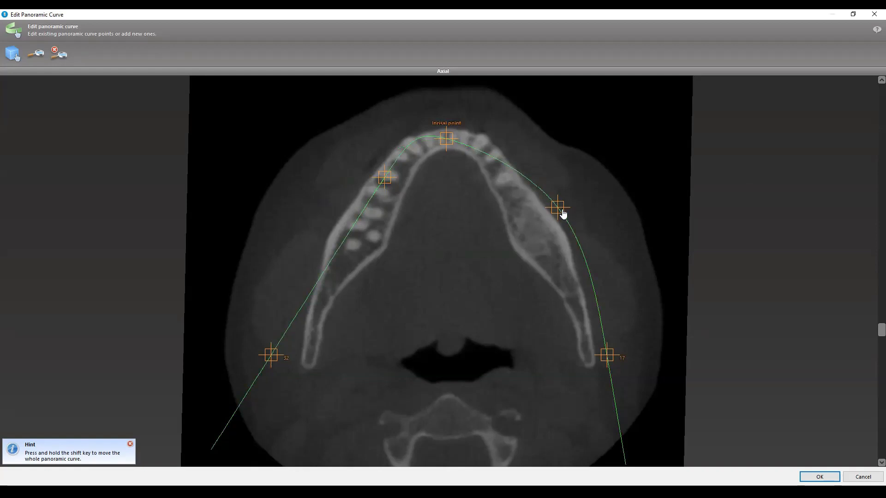
{"action": "left_click_drag", "start_coordinate": [559, 209], "coordinate": [510, 184]}
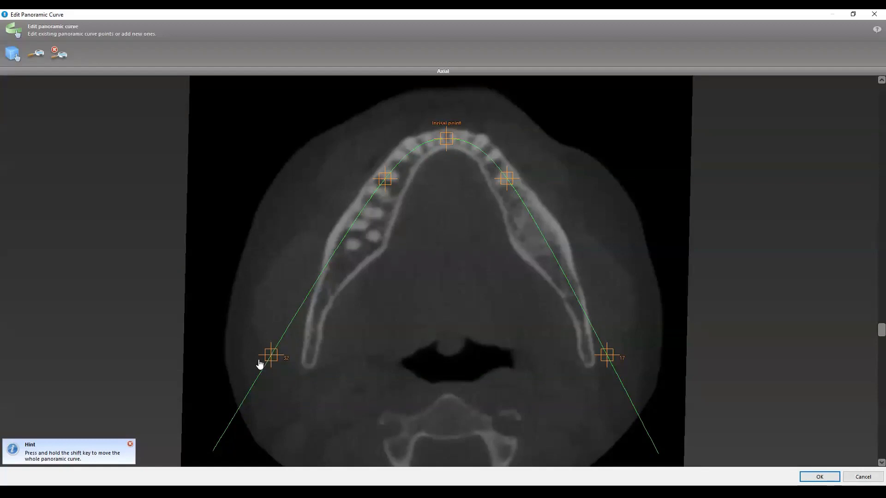
{"action": "left_click_drag", "start_coordinate": [270, 355], "coordinate": [330, 276]}
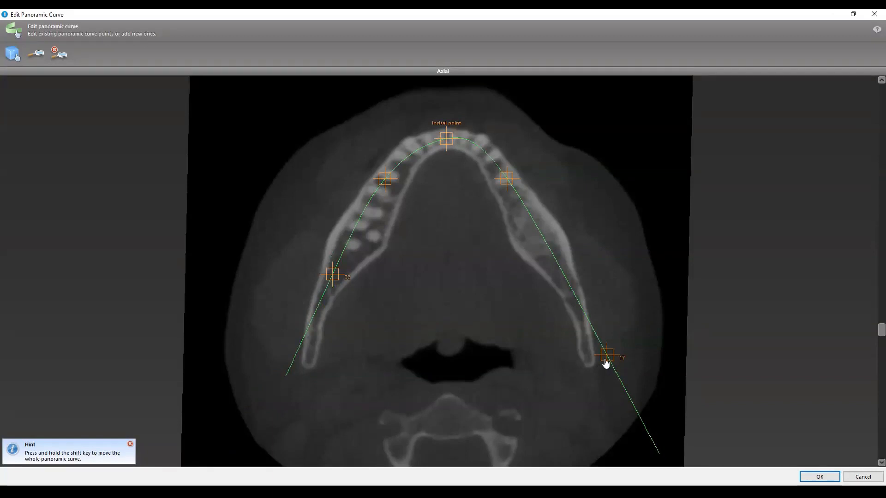
{"action": "left_click_drag", "start_coordinate": [607, 361], "coordinate": [564, 284]}
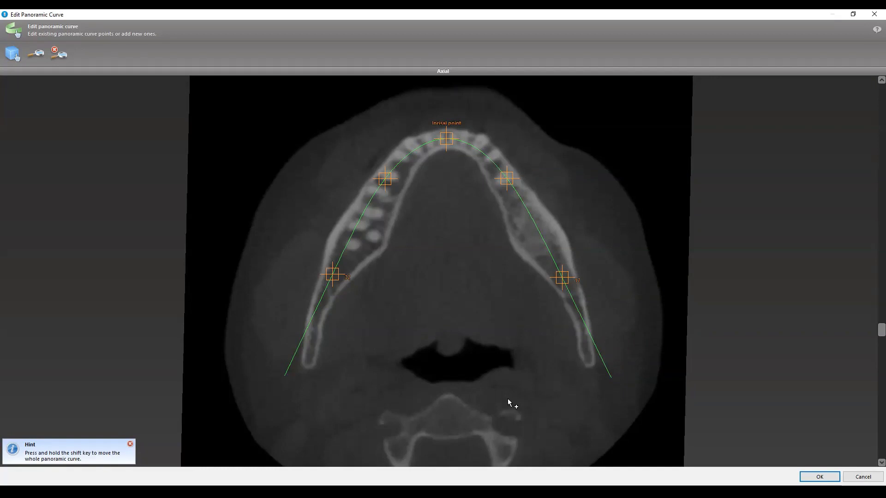
{"action": "left_click", "coordinate": [820, 478]}
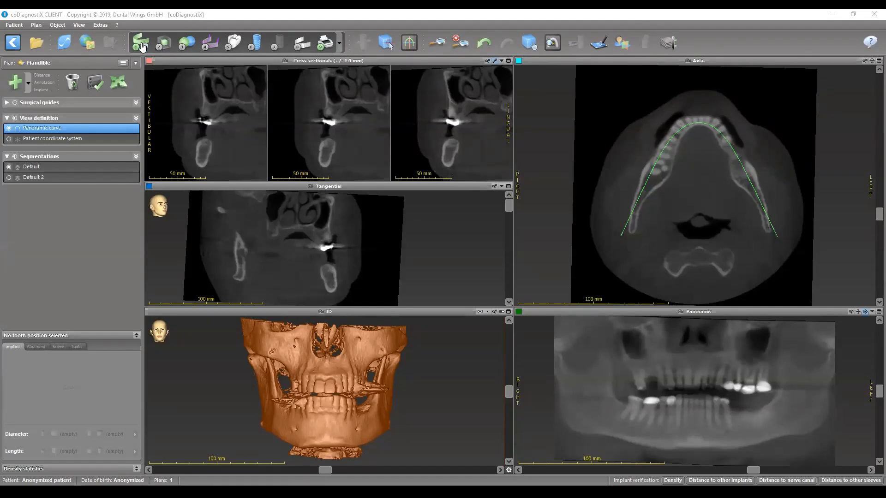
- Reopen the panoramic curve for editing, check its fit on axial slices between the tooth crowns and the lower roots, and cancel without changes
{"action": "left_click", "coordinate": [141, 47]}
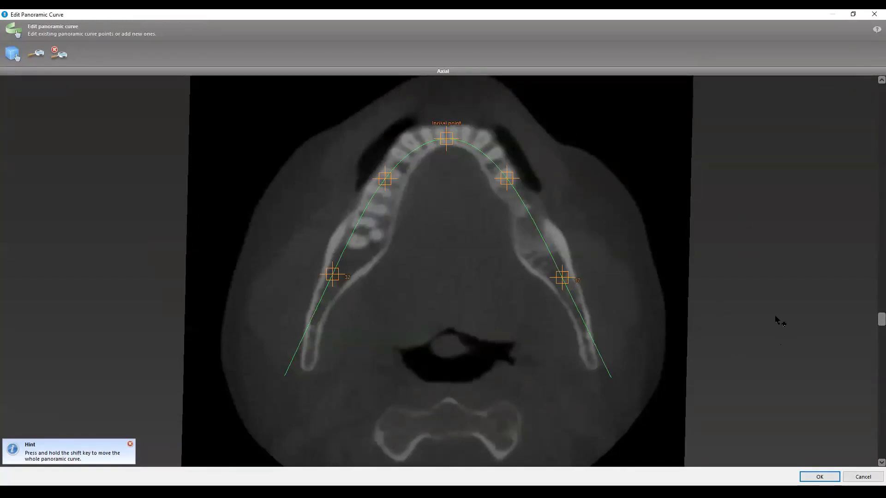
{"action": "left_click_drag", "start_coordinate": [872, 327], "coordinate": [871, 290]}
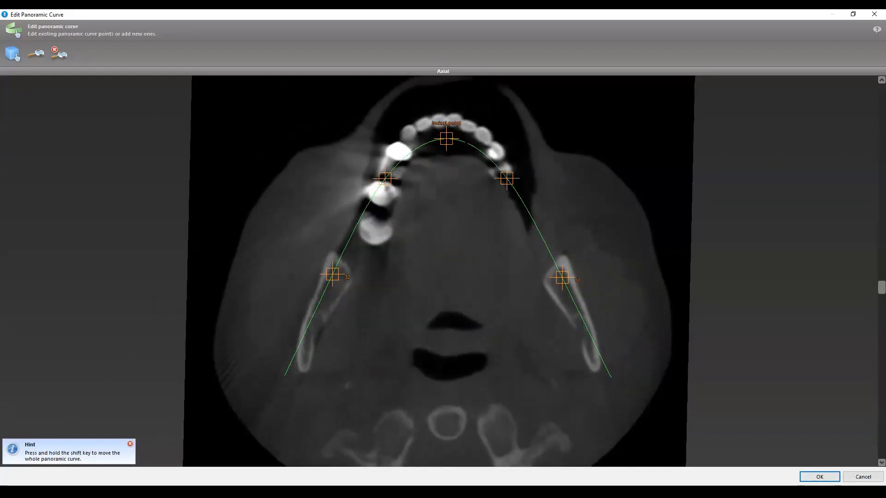
{"action": "scroll", "coordinate": [368, 165], "scroll_direction": "up", "scroll_amount": 5}
{"action": "scroll", "coordinate": [369, 165], "scroll_direction": "down", "scroll_amount": 4}
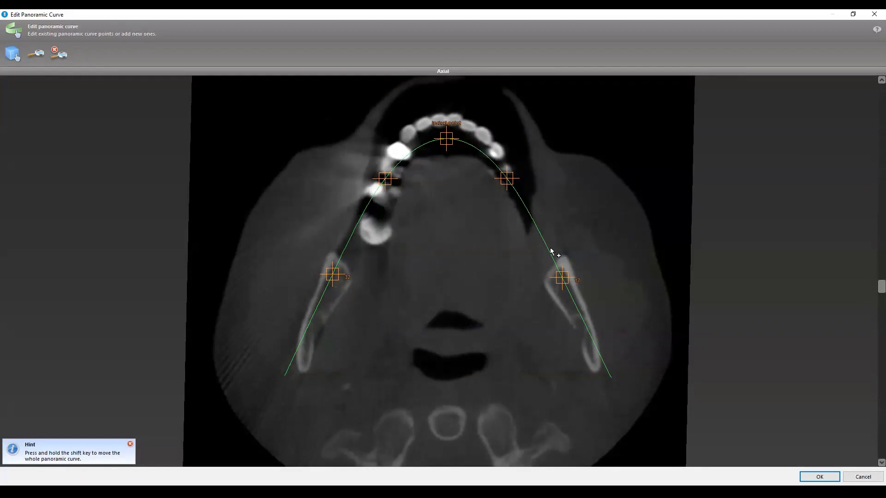
{"action": "left_click_drag", "start_coordinate": [872, 287], "coordinate": [872, 318]}
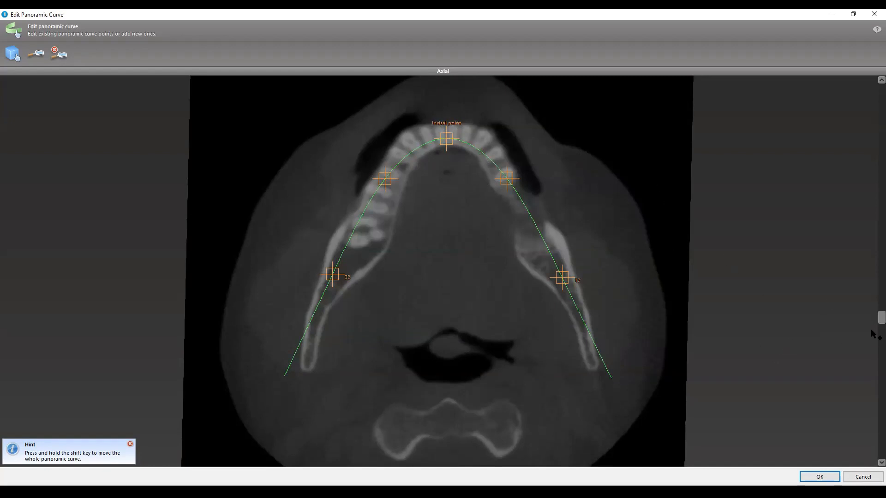
{"action": "left_click_drag", "start_coordinate": [873, 322], "coordinate": [872, 330]}
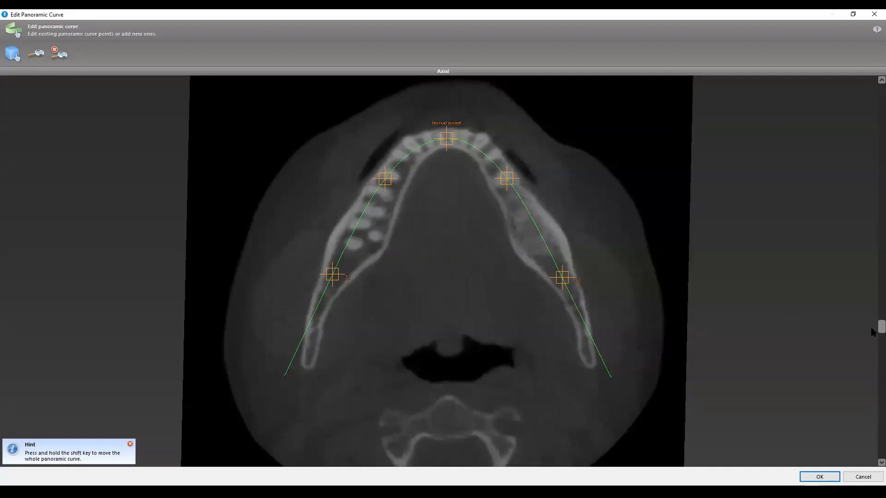
{"action": "mouse_move", "coordinate": [879, 329]}
{"action": "left_mouse_down"}
{"action": "mouse_move", "coordinate": [871, 297]}
{"action": "mouse_move", "coordinate": [872, 361]}
{"action": "mouse_move", "coordinate": [867, 337]}
{"action": "left_mouse_up"}
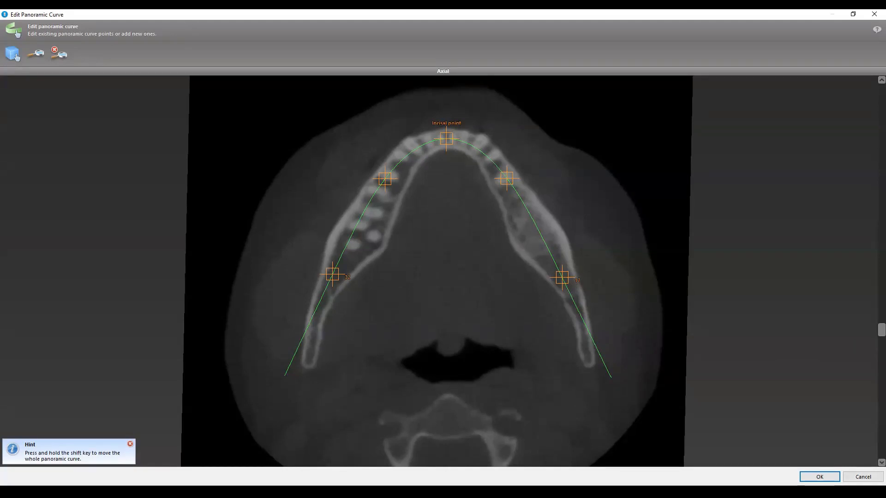
{"action": "left_click", "coordinate": [858, 477]}
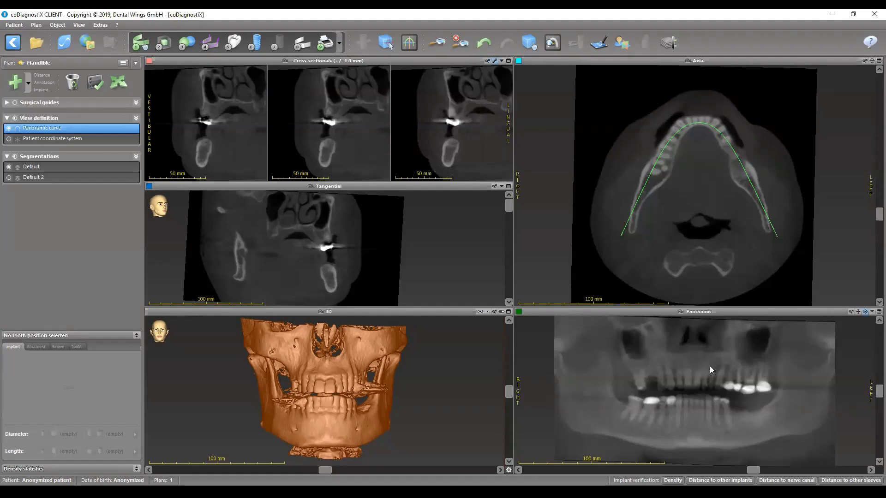
- Start defining the nerve canals with the left nerve canal active, and display only the cross-sectional views and the panoramic view
{"action": "left_click", "coordinate": [208, 46]}
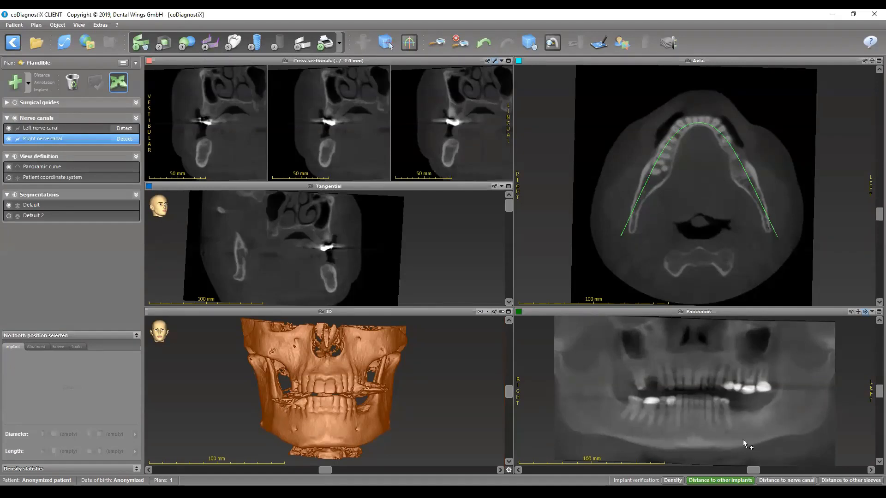
{"action": "left_click", "coordinate": [33, 129]}
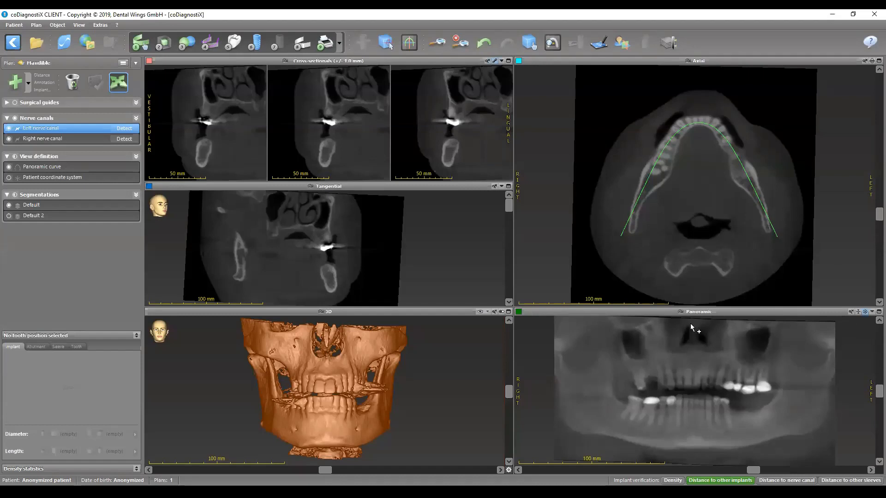
{"action": "left_click", "coordinate": [872, 312]}
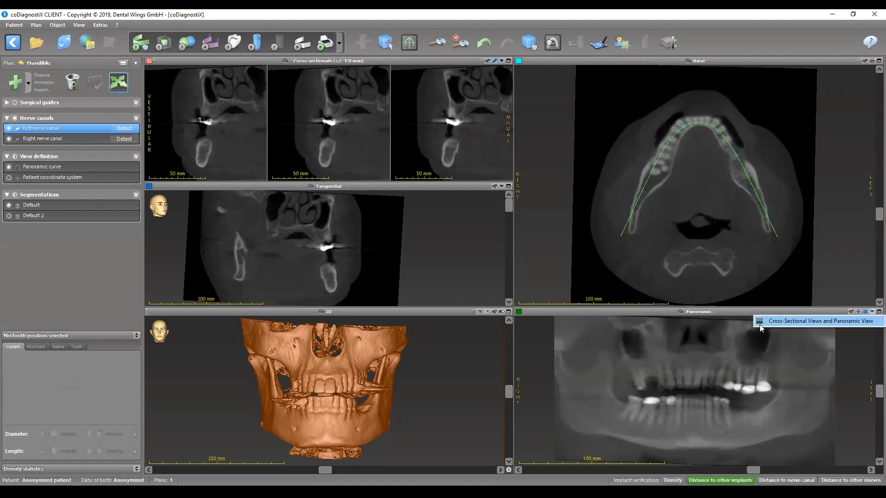
{"action": "left_click", "coordinate": [843, 323]}
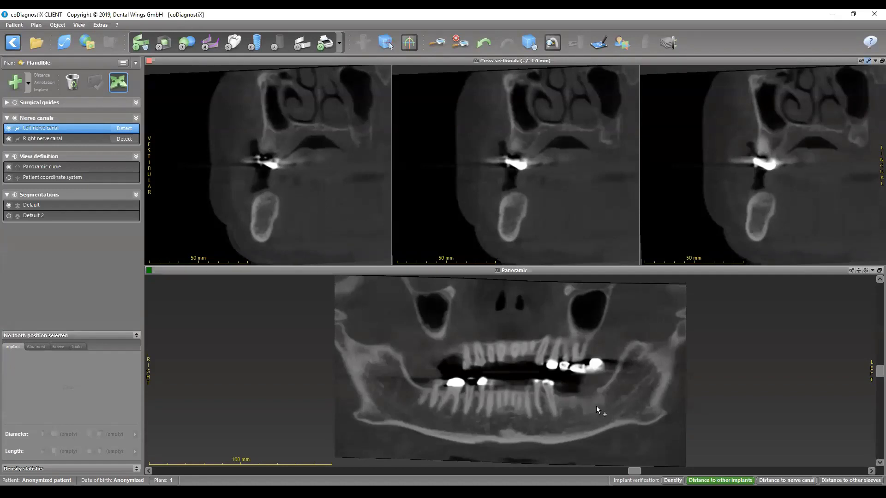
- Examine the enlarged panoramic view layer by layer to trace the course of the left nerve canal through the mandible
{"action": "scroll", "coordinate": [633, 426], "scroll_direction": "up", "scroll_amount": 2, "text": "ctrl"}
{"action": "scroll", "coordinate": [634, 426], "scroll_direction": "up", "scroll_amount": 2, "text": "ctrl"}
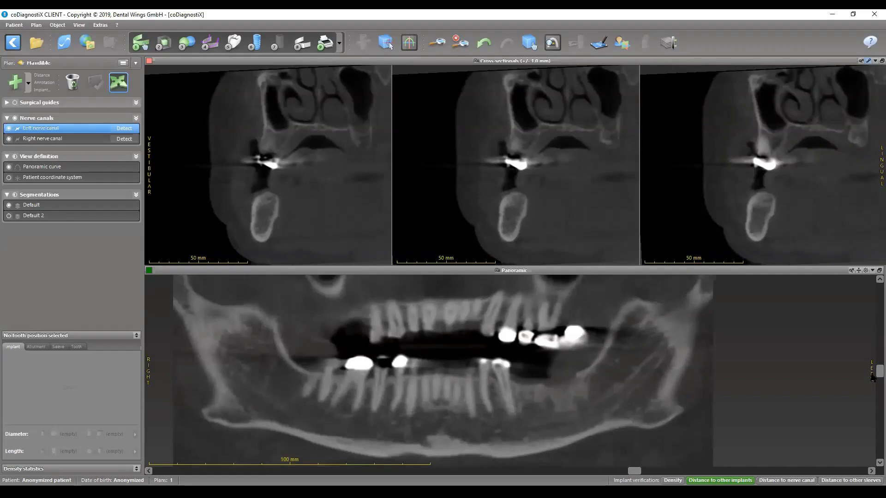
{"action": "mouse_move", "coordinate": [872, 376]}
{"action": "left_mouse_down"}
{"action": "mouse_move", "coordinate": [871, 364]}
{"action": "mouse_move", "coordinate": [873, 389]}
{"action": "left_mouse_up"}
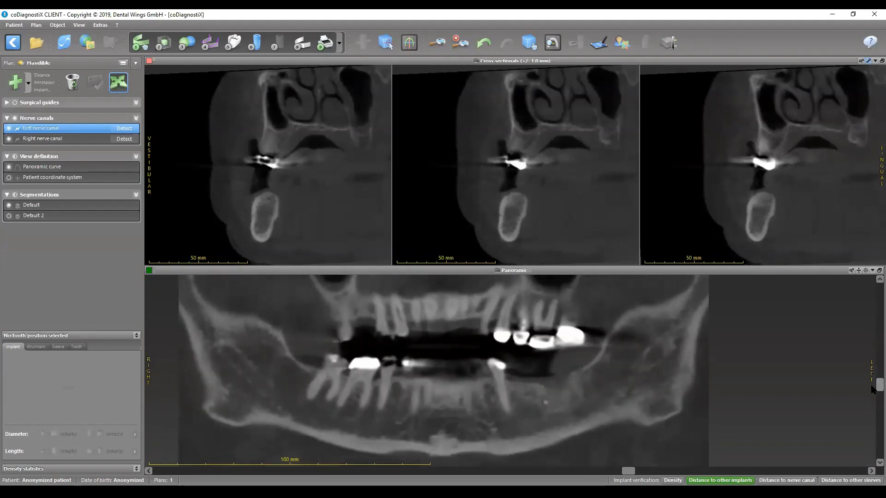
{"action": "left_click_drag", "start_coordinate": [873, 389], "coordinate": [872, 340]}
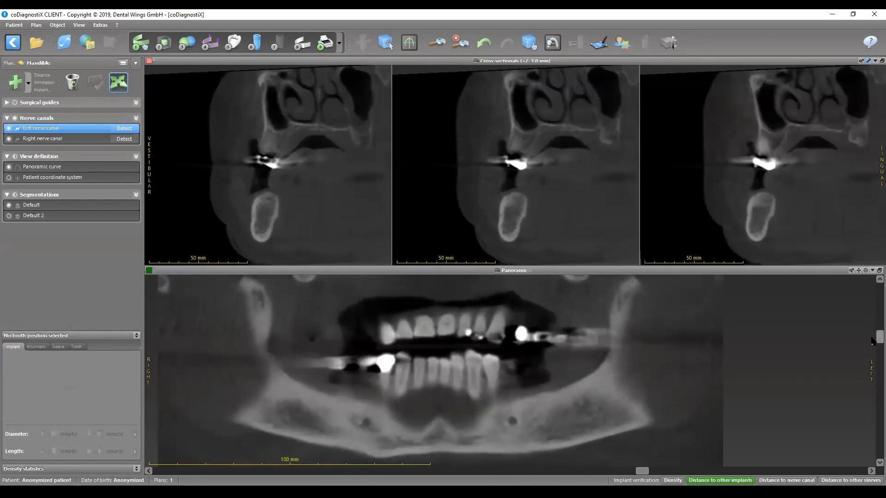
{"action": "left_click_drag", "start_coordinate": [872, 340], "coordinate": [871, 375]}
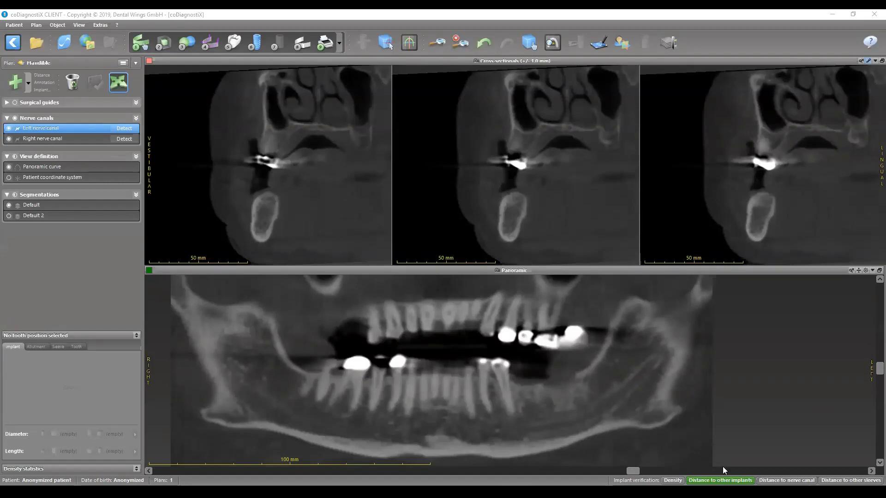
{"action": "scroll", "coordinate": [669, 414], "scroll_direction": "down", "scroll_amount": 4}
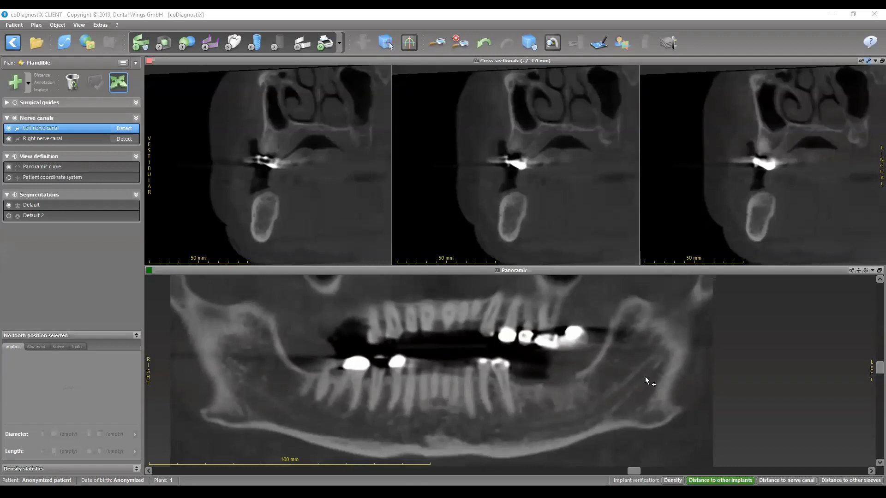
{"action": "scroll", "coordinate": [644, 376], "scroll_direction": "down", "scroll_amount": 2}
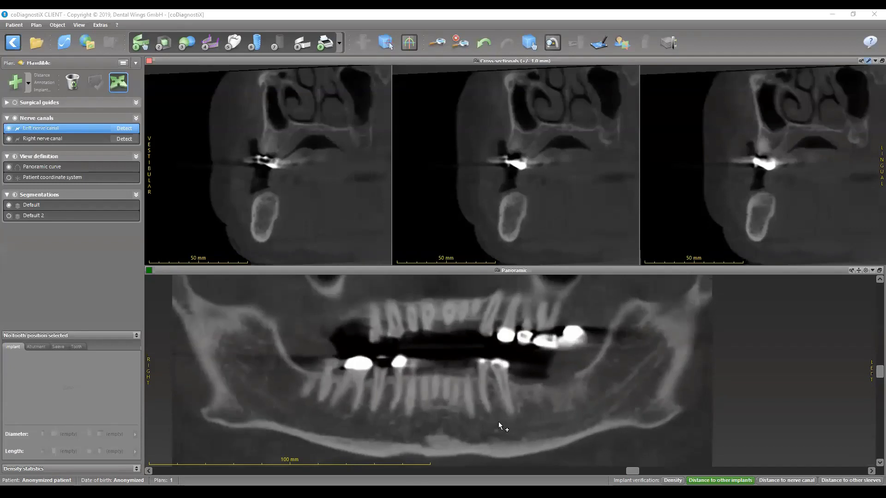
{"action": "scroll", "coordinate": [646, 424], "scroll_direction": "up", "scroll_amount": 2}
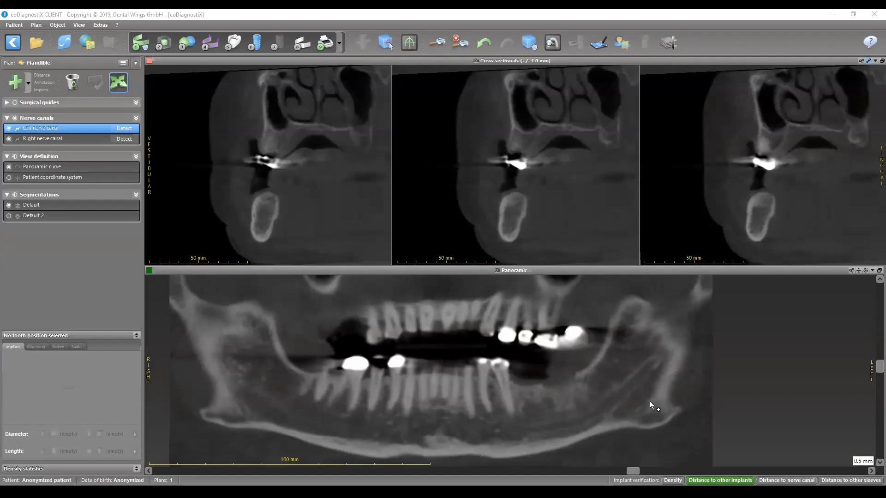
{"action": "scroll", "coordinate": [671, 394], "scroll_direction": "down", "scroll_amount": 2}
{"action": "scroll", "coordinate": [638, 395], "scroll_direction": "up", "scroll_amount": 3}
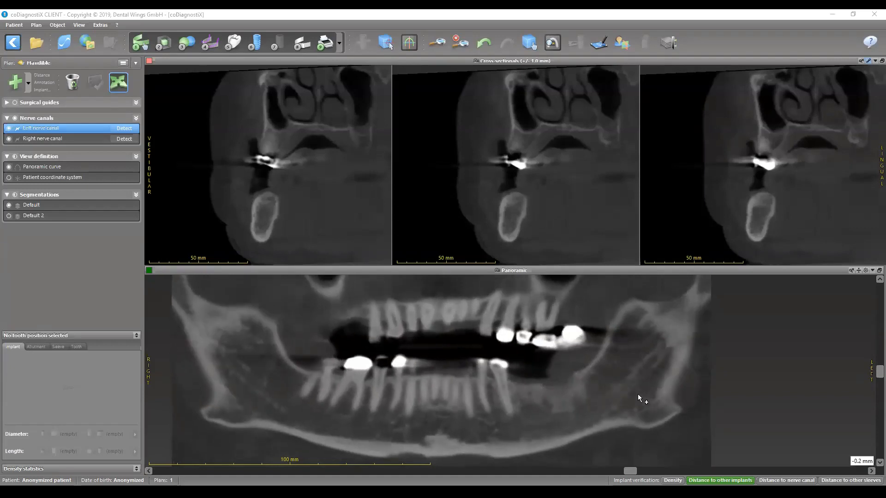
{"action": "scroll", "coordinate": [645, 374], "scroll_direction": "down", "scroll_amount": 1}
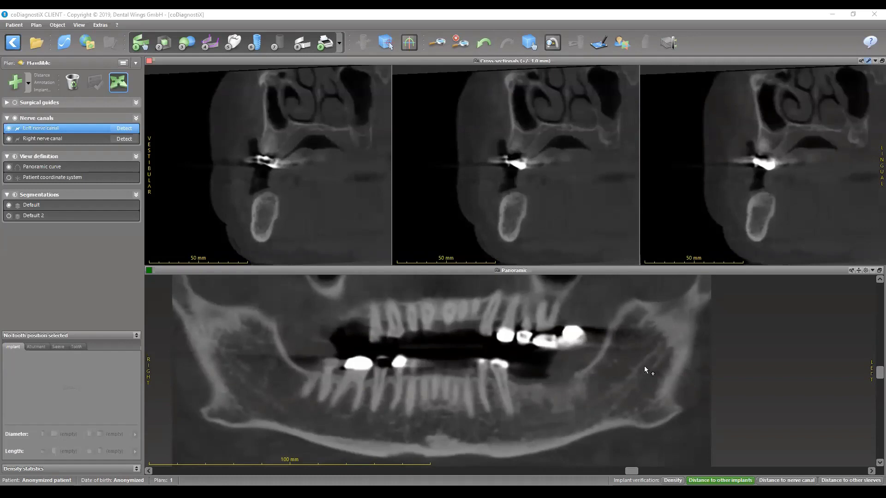
- Place the first left nerve canal point in the ascending ramus on the panoramic view and refine its position in the middle cross-section
{"action": "left_click", "coordinate": [644, 367]}
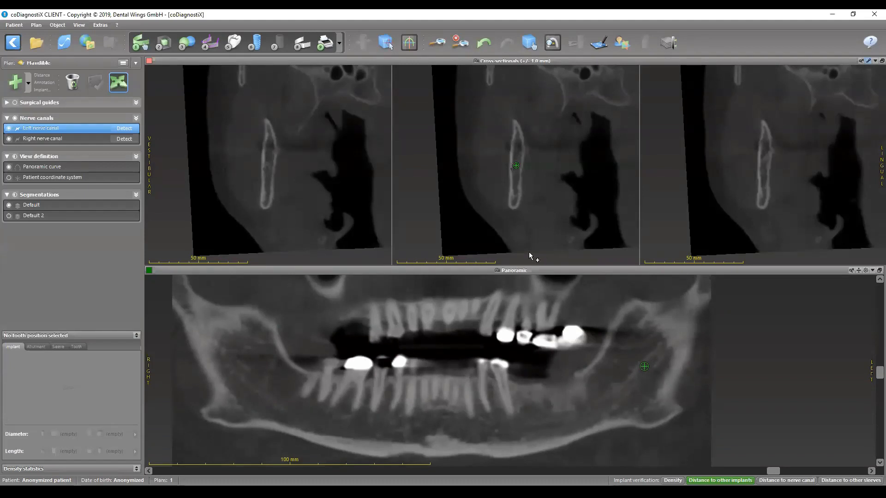
{"action": "left_click", "coordinate": [516, 168]}
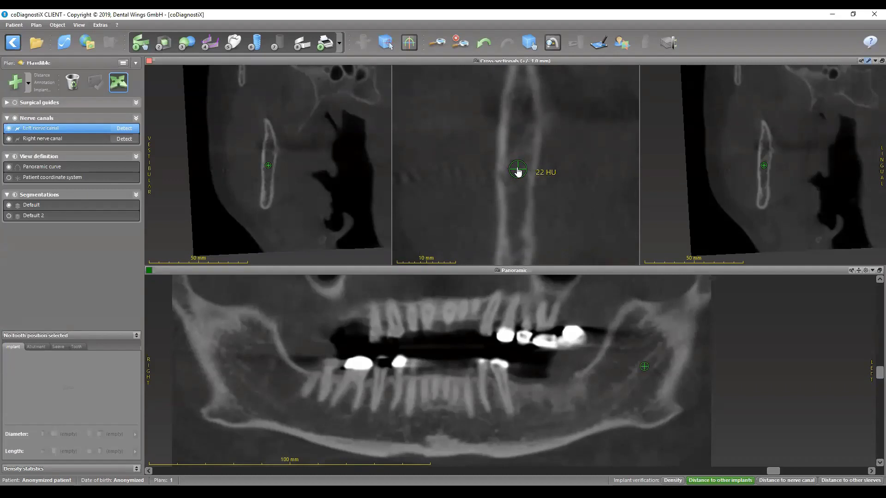
{"action": "left_click", "coordinate": [518, 170]}
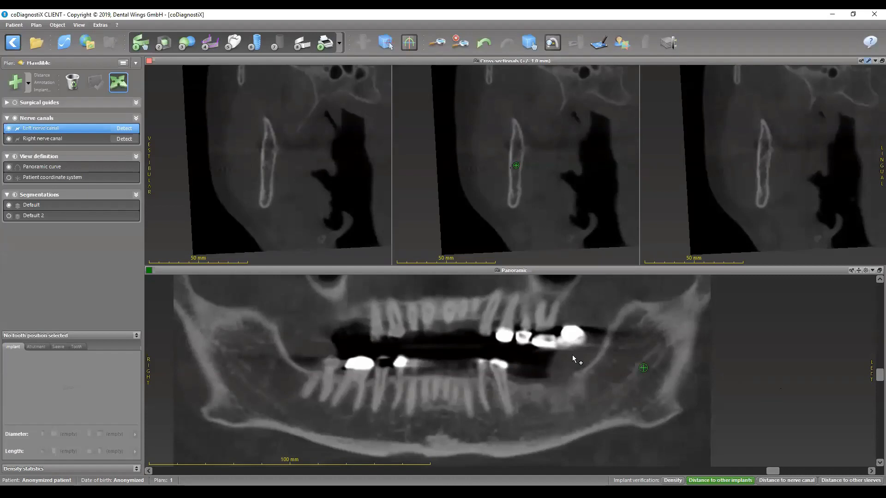
- Add a second left nerve canal point further down and forward in the ramus on the panoramic view, and adjust its position slightly
{"action": "scroll", "coordinate": [679, 353], "scroll_direction": "up", "scroll_amount": 2}
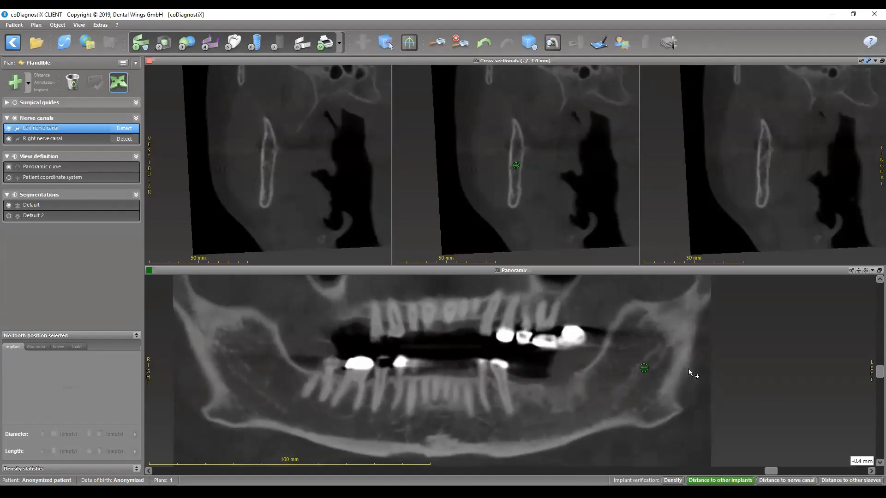
{"action": "scroll", "coordinate": [620, 403], "scroll_direction": "up", "scroll_amount": 2}
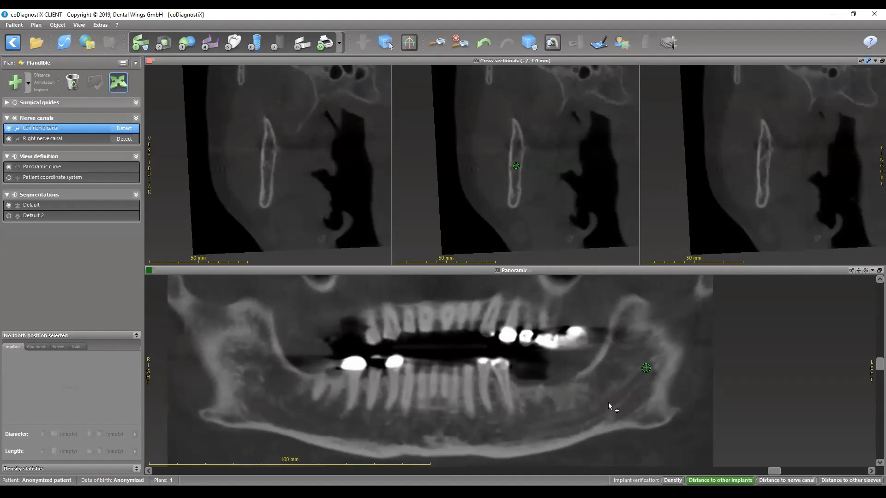
{"action": "left_click", "coordinate": [613, 401]}
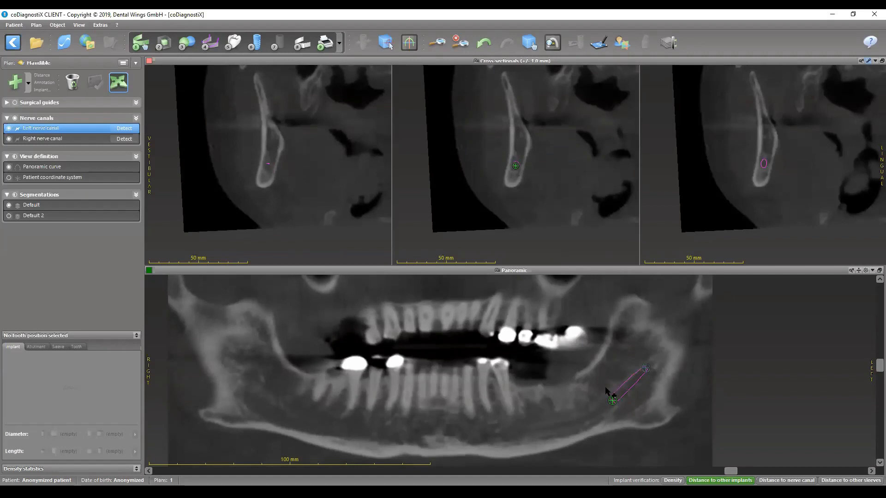
{"action": "scroll", "coordinate": [622, 404], "scroll_direction": "down", "scroll_amount": 1}
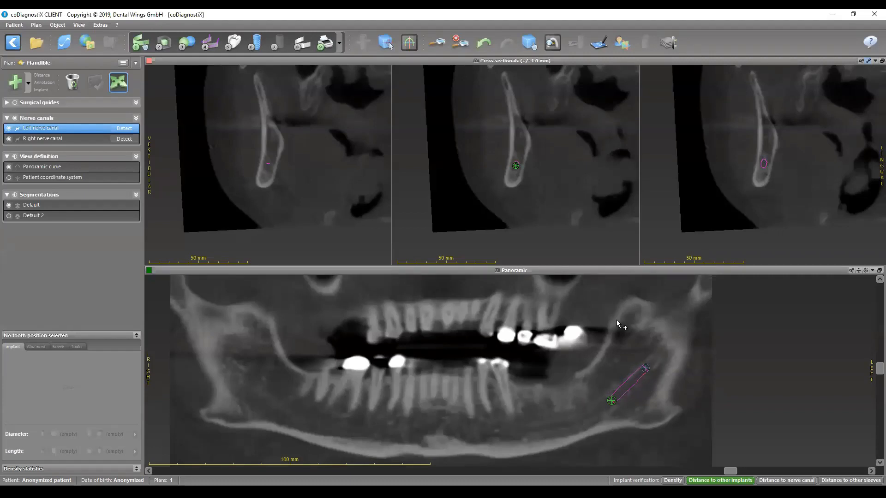
{"action": "left_click_drag", "start_coordinate": [611, 402], "coordinate": [614, 401]}
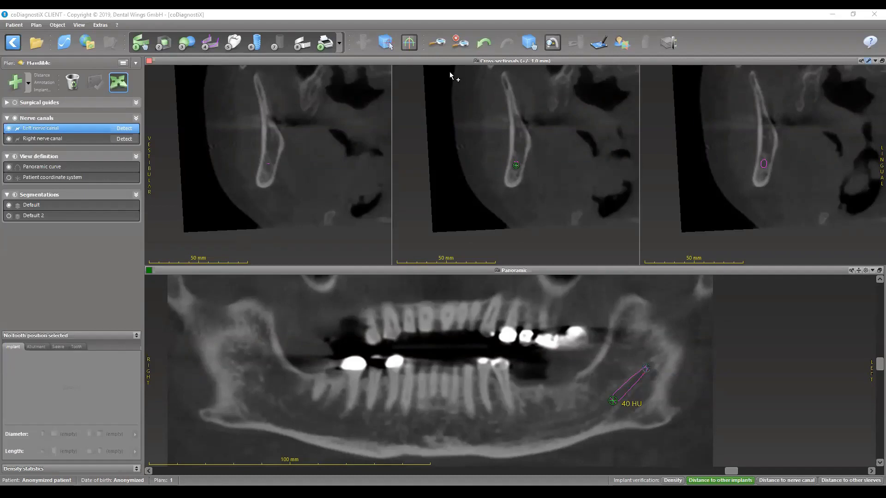
- Restore the layout with all views, open the patient coordinate system alignment to review it, and cancel without changes
{"action": "double_click", "coordinate": [496, 61]}
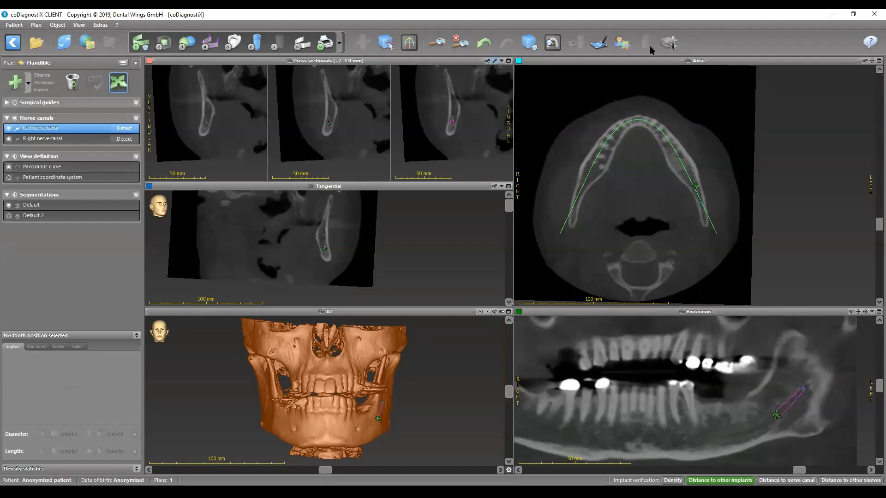
{"action": "left_click", "coordinate": [627, 48]}
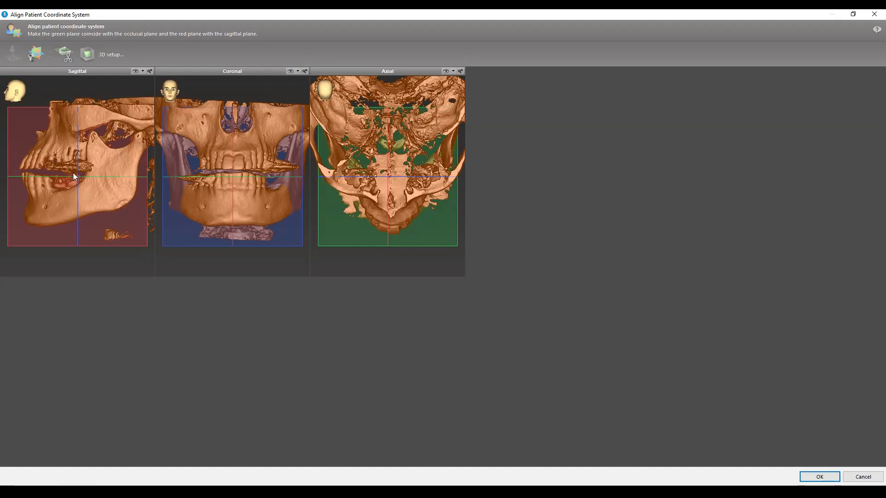
{"action": "left_click", "coordinate": [857, 477]}
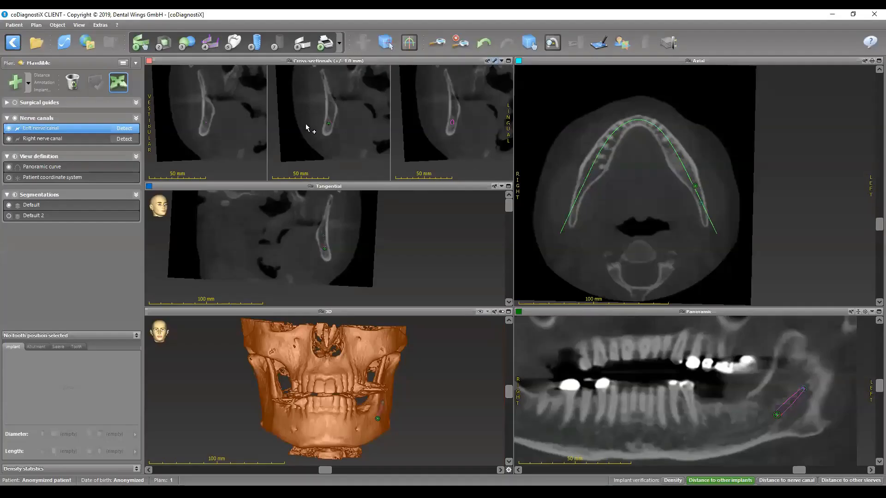
- Show the reference lines, examine the left nerve canal points in the enlarged axial view, and hide the lines
{"action": "left_click", "coordinate": [409, 42]}
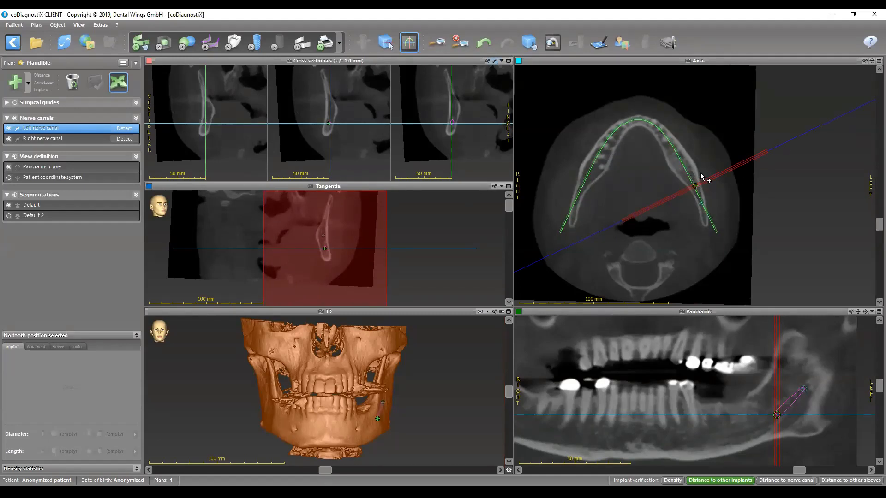
{"action": "scroll", "coordinate": [654, 184], "scroll_direction": "up", "scroll_amount": 4, "text": "ctrl"}
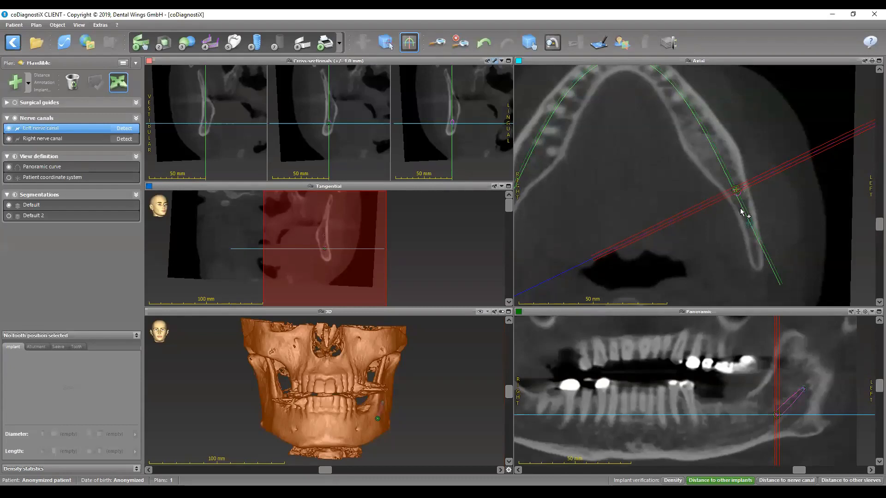
{"action": "left_click", "coordinate": [409, 43]}
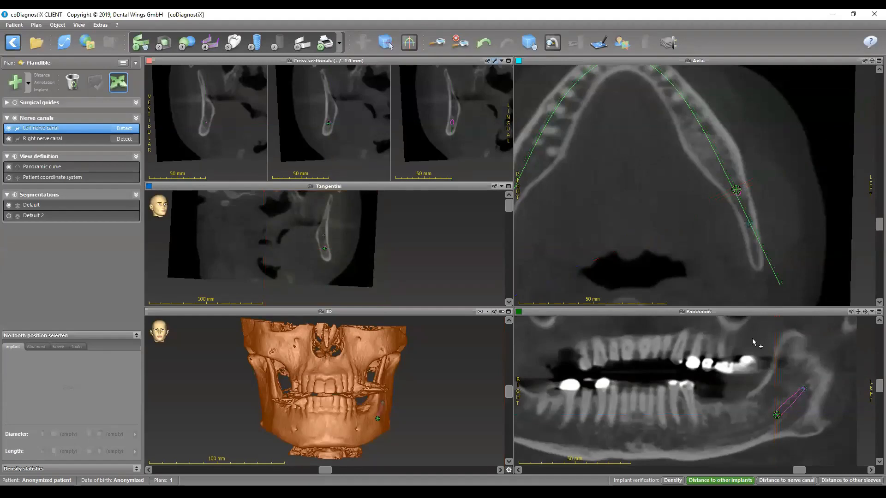
- Switch to the layout with only the cross-sectional and panoramic views and centre on the second left nerve canal point
{"action": "left_click", "coordinate": [872, 312]}
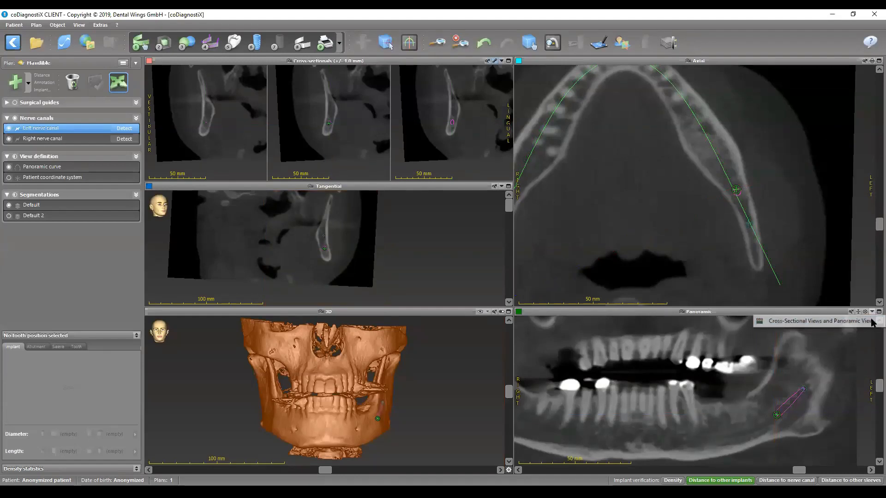
{"action": "left_click", "coordinate": [831, 322]}
{"action": "left_click", "coordinate": [613, 401]}
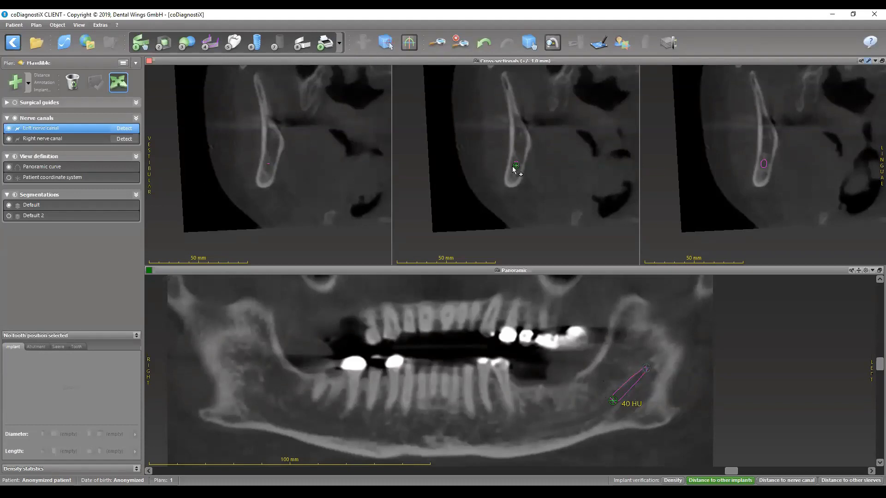
- Fine-tune the second left nerve canal point inside the ramus in the middle cross-section and check it on the panoramic view
{"action": "scroll", "coordinate": [515, 166], "scroll_direction": "up", "scroll_amount": 3}
{"action": "scroll", "coordinate": [516, 169], "scroll_direction": "up", "scroll_amount": 5}
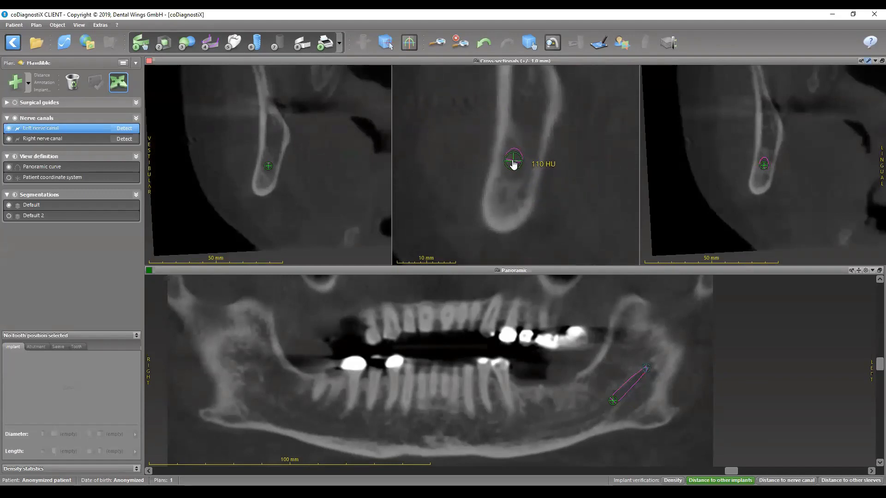
{"action": "left_click_drag", "start_coordinate": [514, 164], "coordinate": [515, 165]}
{"action": "scroll", "coordinate": [613, 414], "scroll_direction": "up", "scroll_amount": 2}
{"action": "scroll", "coordinate": [612, 410], "scroll_direction": "down", "scroll_amount": 3}
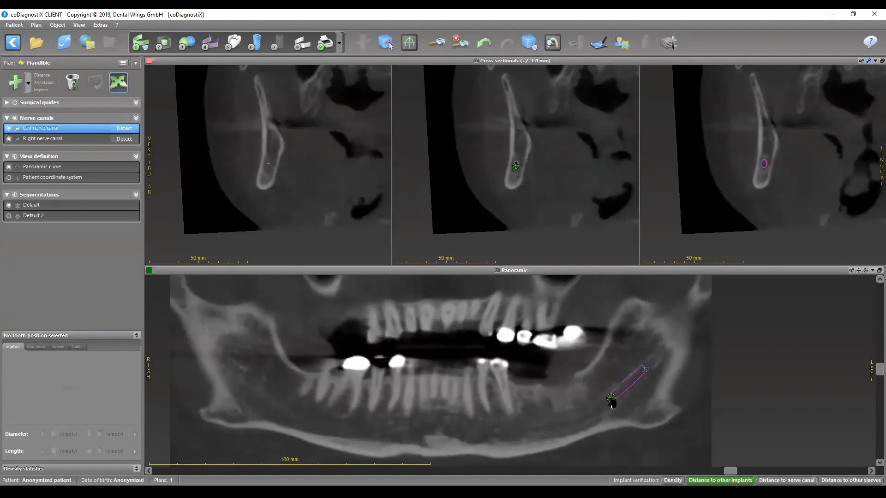
{"action": "scroll", "coordinate": [612, 403], "scroll_direction": "up", "scroll_amount": 1}
{"action": "left_click_drag", "start_coordinate": [514, 165], "coordinate": [516, 167]}
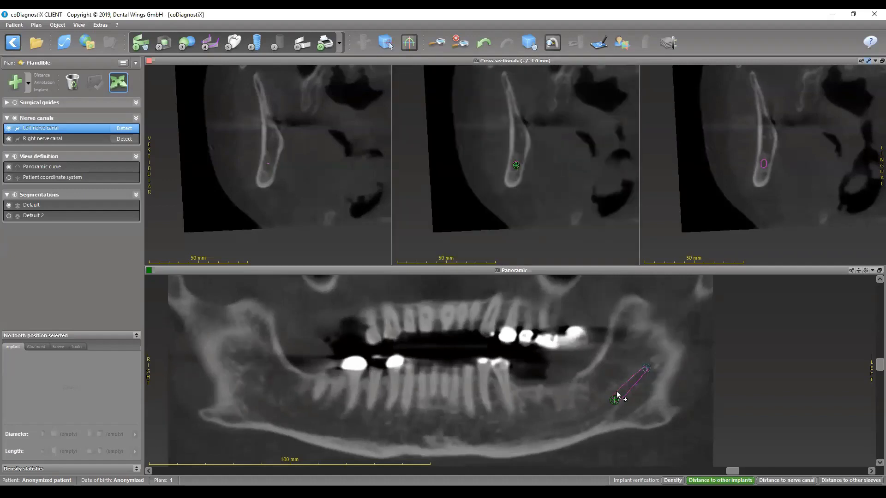
{"action": "scroll", "coordinate": [599, 423], "scroll_direction": "up", "scroll_amount": 1}
{"action": "scroll", "coordinate": [598, 425], "scroll_direction": "down", "scroll_amount": 1}
{"action": "scroll", "coordinate": [590, 427], "scroll_direction": "down", "scroll_amount": 1}
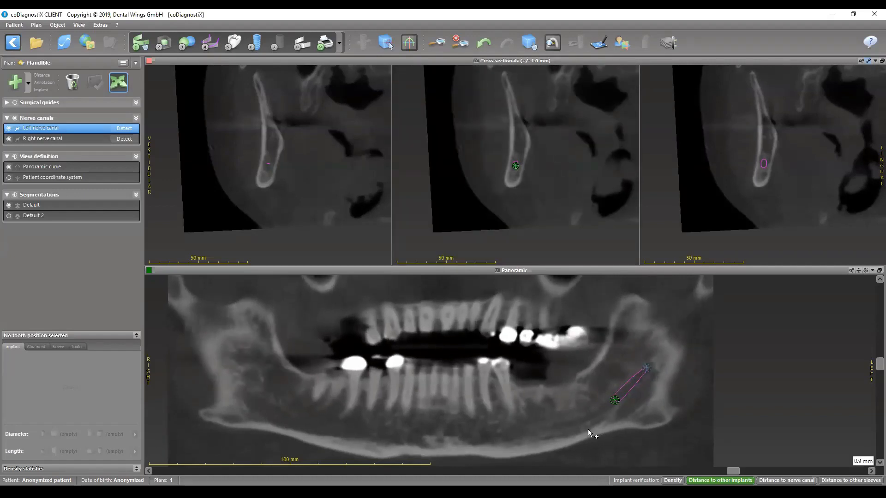
- Add a third left nerve canal point in the posterior mandibular body on the panoramic view and refine it in the middle cross-section
{"action": "left_click", "coordinate": [573, 422]}
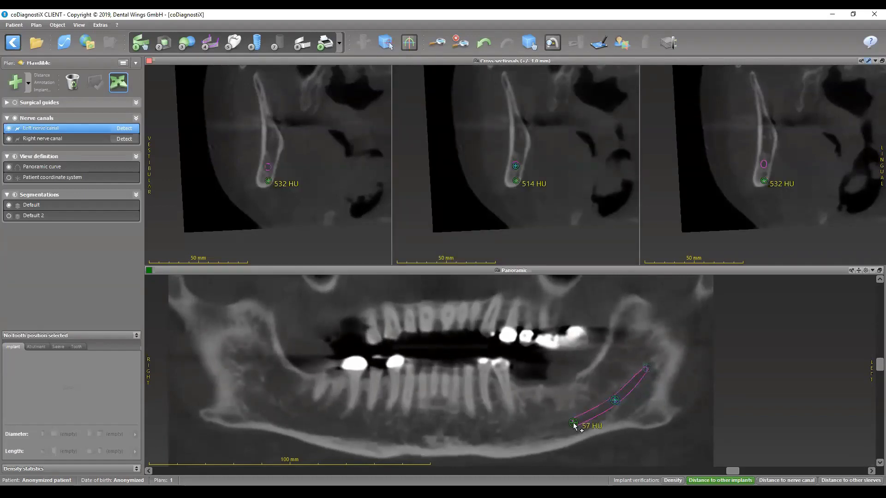
{"action": "mouse_move", "coordinate": [515, 167]}
{"action": "left_mouse_down"}
{"action": "mouse_move", "coordinate": [531, 177]}
{"action": "mouse_move", "coordinate": [526, 199]}
{"action": "mouse_move", "coordinate": [517, 169]}
{"action": "mouse_move", "coordinate": [527, 172]}
{"action": "mouse_move", "coordinate": [518, 169]}
{"action": "left_mouse_up"}
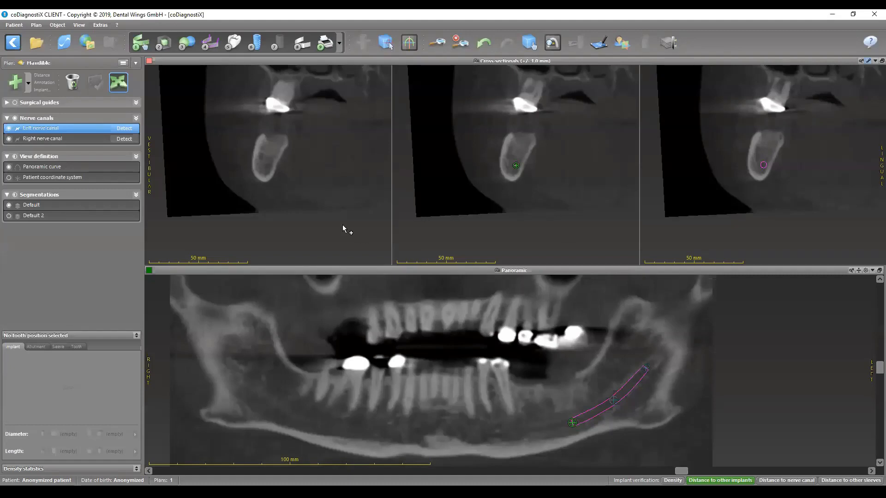
{"action": "scroll", "coordinate": [261, 166], "scroll_direction": "up", "scroll_amount": 5}
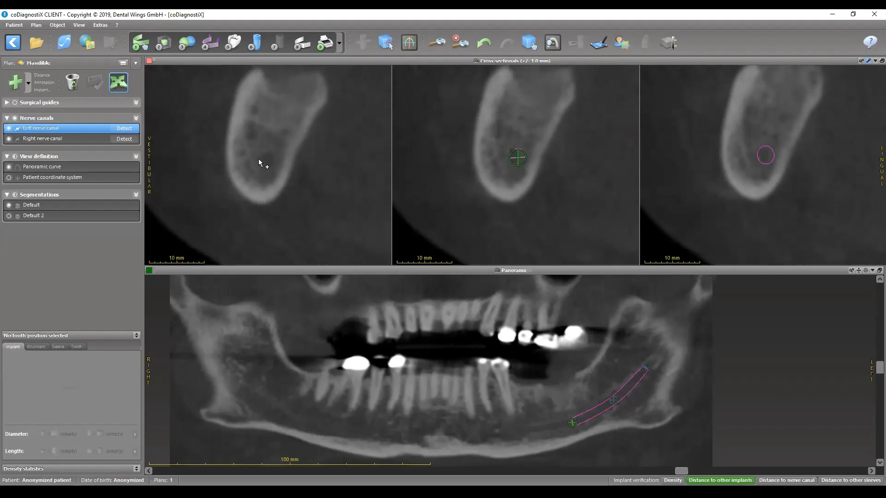
{"action": "mouse_move", "coordinate": [516, 162]}
{"action": "left_mouse_down"}
{"action": "mouse_move", "coordinate": [588, 198]}
{"action": "mouse_move", "coordinate": [545, 222]}
{"action": "mouse_move", "coordinate": [500, 176]}
{"action": "mouse_move", "coordinate": [547, 186]}
{"action": "mouse_move", "coordinate": [558, 205]}
{"action": "mouse_move", "coordinate": [494, 203]}
{"action": "mouse_move", "coordinate": [524, 158]}
{"action": "mouse_move", "coordinate": [574, 233]}
{"action": "mouse_move", "coordinate": [529, 202]}
{"action": "mouse_move", "coordinate": [509, 154]}
{"action": "mouse_move", "coordinate": [522, 152]}
{"action": "mouse_move", "coordinate": [518, 165]}
{"action": "mouse_move", "coordinate": [545, 180]}
{"action": "mouse_move", "coordinate": [520, 146]}
{"action": "mouse_move", "coordinate": [504, 173]}
{"action": "mouse_move", "coordinate": [516, 183]}
{"action": "mouse_move", "coordinate": [527, 148]}
{"action": "mouse_move", "coordinate": [518, 165]}
{"action": "mouse_move", "coordinate": [627, 172]}
{"action": "mouse_move", "coordinate": [533, 164]}
{"action": "left_mouse_up"}
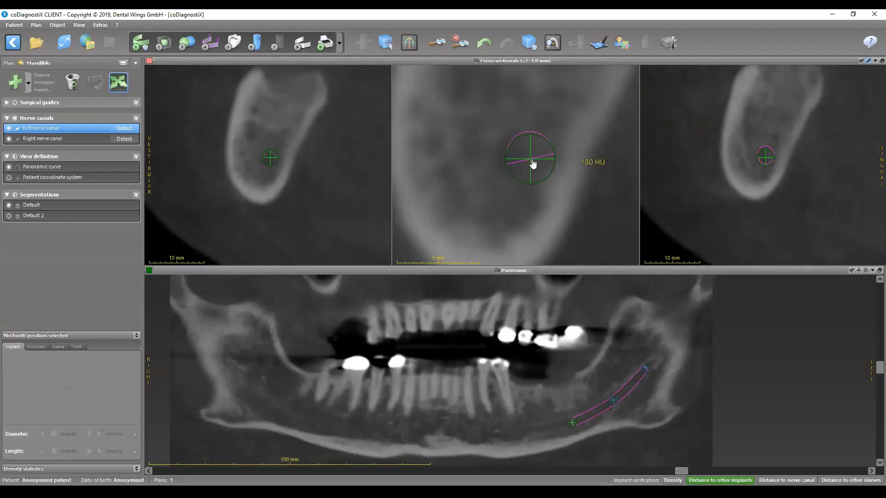
{"action": "scroll", "coordinate": [524, 164], "scroll_direction": "down", "scroll_amount": 1}
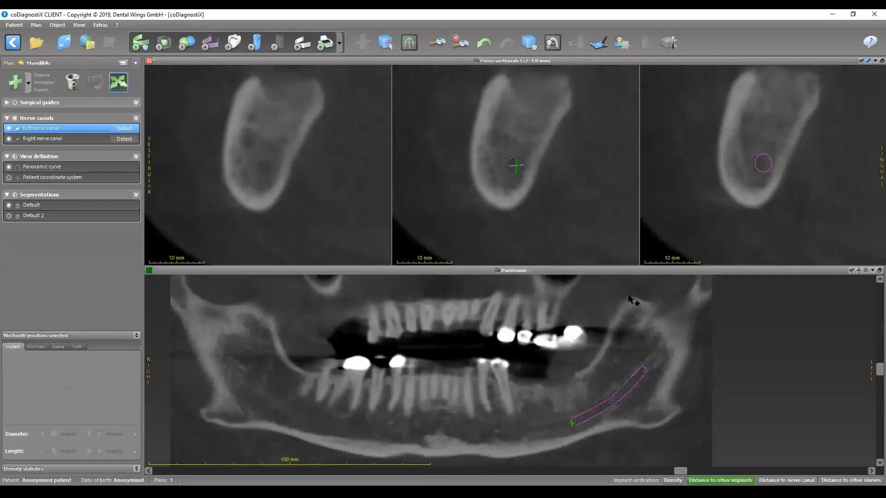
- Add a fourth left nerve canal point further forward in the mandibular body and adjust it in the middle cross-section
{"action": "left_click", "coordinate": [572, 423]}
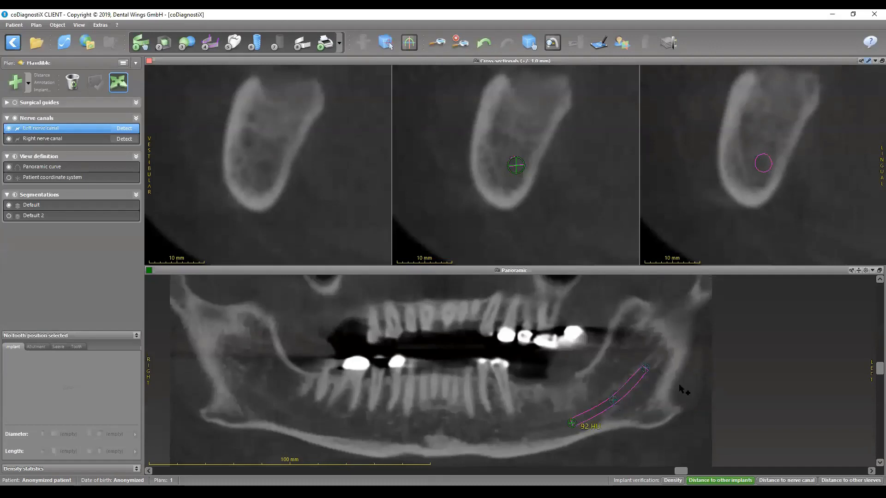
{"action": "scroll", "coordinate": [531, 436], "scroll_direction": "down", "scroll_amount": 3}
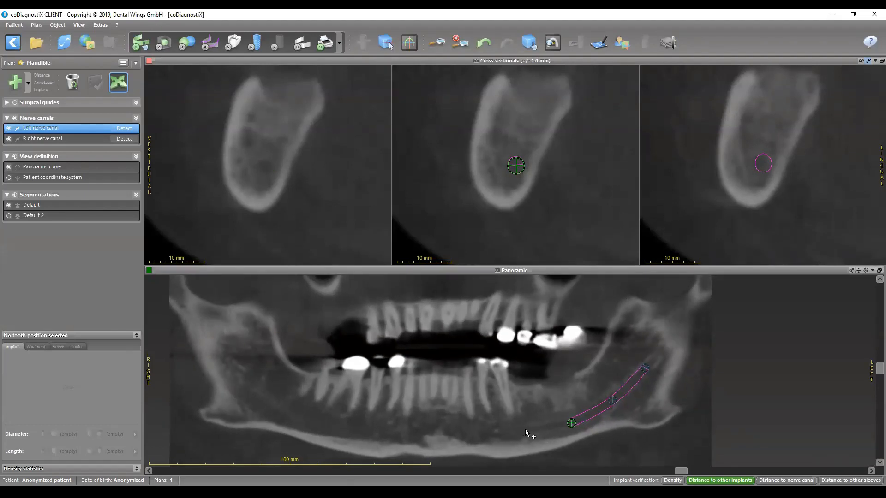
{"action": "left_click", "coordinate": [528, 429]}
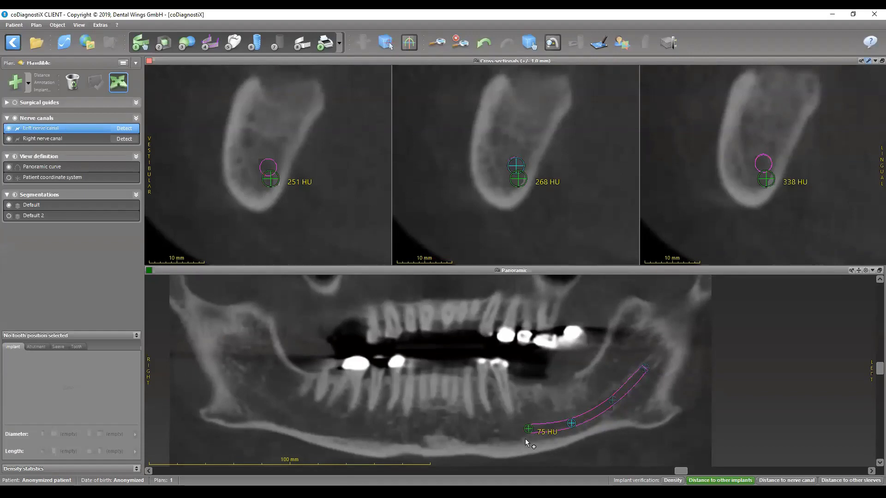
{"action": "mouse_move", "coordinate": [516, 166]}
{"action": "left_mouse_down"}
{"action": "mouse_move", "coordinate": [607, 272]}
{"action": "mouse_move", "coordinate": [617, 346]}
{"action": "mouse_move", "coordinate": [530, 233]}
{"action": "mouse_move", "coordinate": [550, 202]}
{"action": "mouse_move", "coordinate": [510, 219]}
{"action": "mouse_move", "coordinate": [517, 142]}
{"action": "mouse_move", "coordinate": [546, 147]}
{"action": "mouse_move", "coordinate": [530, 193]}
{"action": "mouse_move", "coordinate": [503, 172]}
{"action": "mouse_move", "coordinate": [542, 141]}
{"action": "mouse_move", "coordinate": [574, 251]}
{"action": "mouse_move", "coordinate": [539, 225]}
{"action": "mouse_move", "coordinate": [524, 168]}
{"action": "left_mouse_up"}
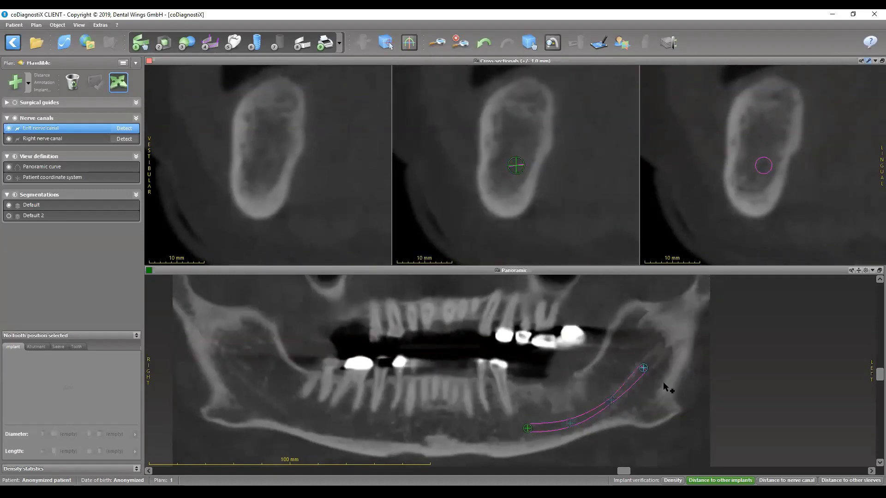
- Place the left nerve canal's end point at the mental foramen on the panoramic view and shift it outward through the vestibular bone opening
{"action": "scroll", "coordinate": [546, 430], "scroll_direction": "down", "scroll_amount": 1}
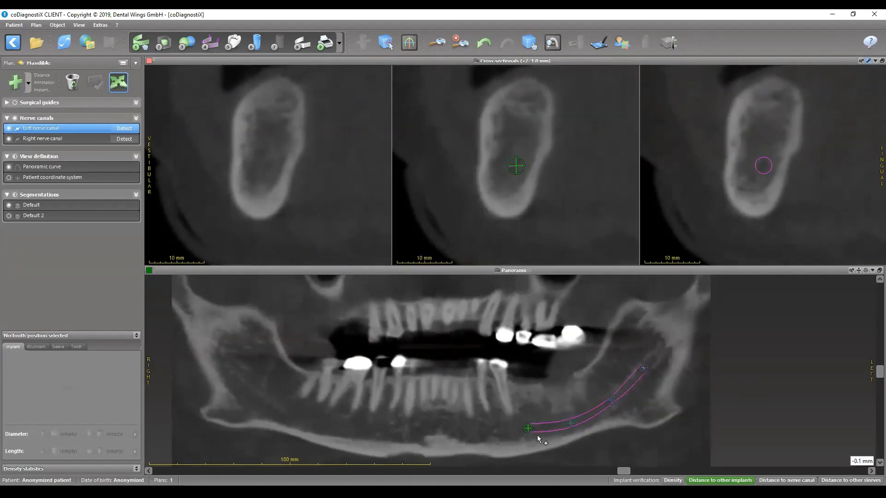
{"action": "scroll", "coordinate": [530, 438], "scroll_direction": "down", "scroll_amount": 6}
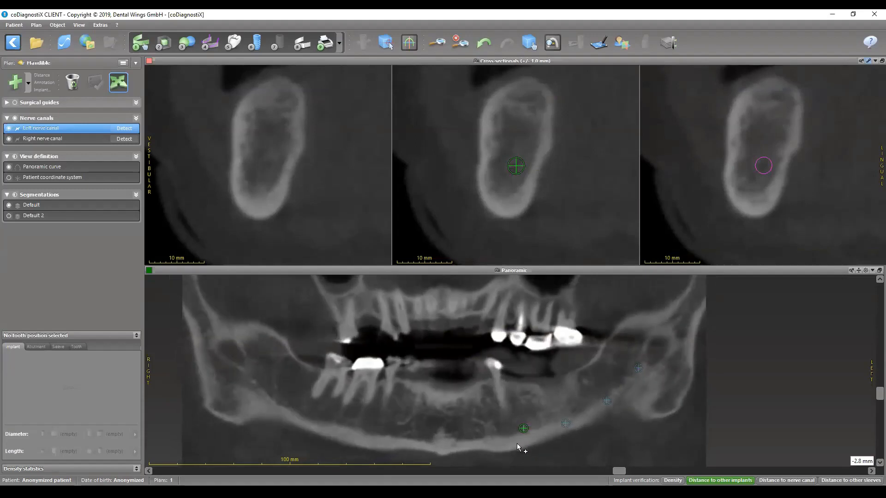
{"action": "scroll", "coordinate": [509, 444], "scroll_direction": "up", "scroll_amount": 8}
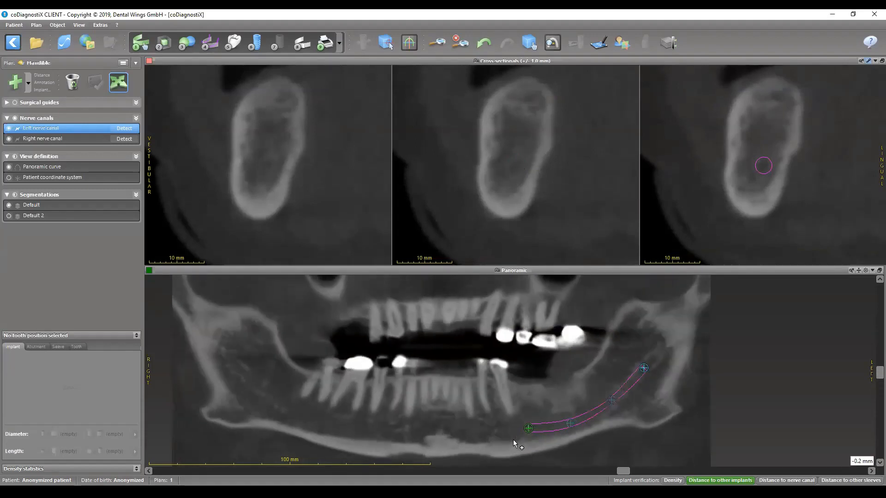
{"action": "scroll", "coordinate": [510, 441], "scroll_direction": "up", "scroll_amount": 5}
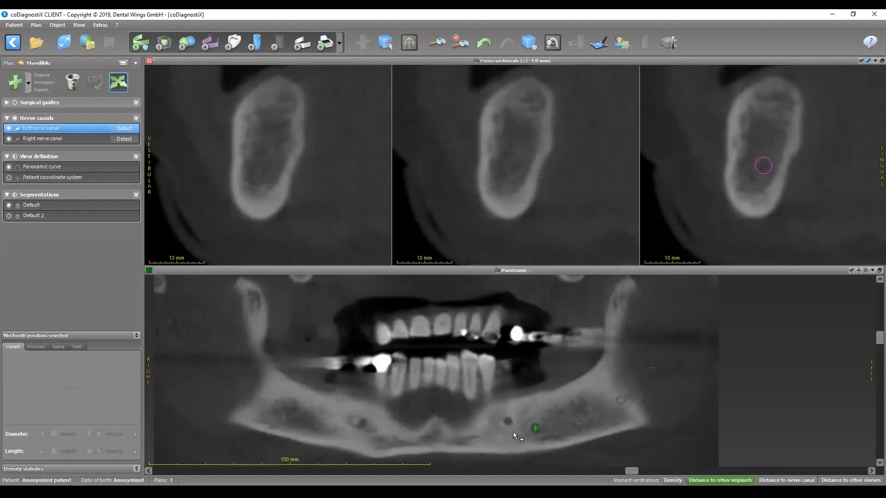
{"action": "left_click", "coordinate": [516, 416]}
{"action": "key", "text": "ctrl+z"}
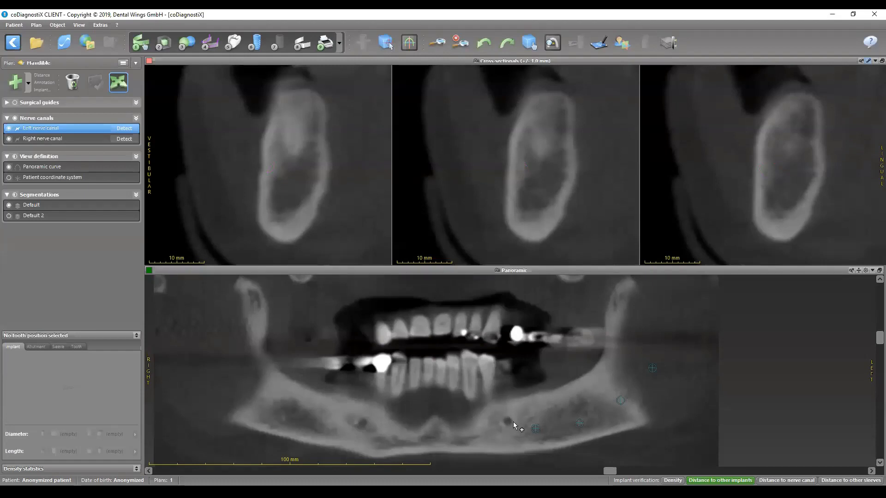
{"action": "left_click", "coordinate": [505, 419]}
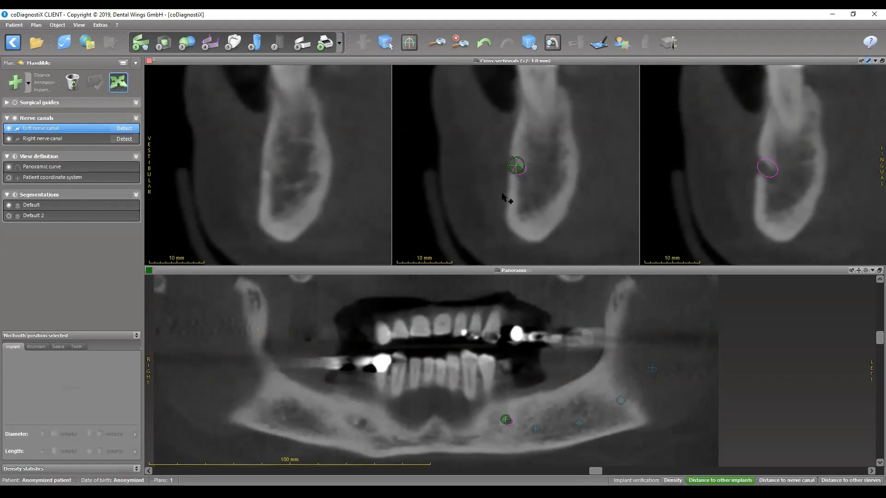
{"action": "scroll", "coordinate": [516, 171], "scroll_direction": "up", "scroll_amount": 3}
{"action": "left_click_drag", "start_coordinate": [514, 172], "coordinate": [475, 149]}
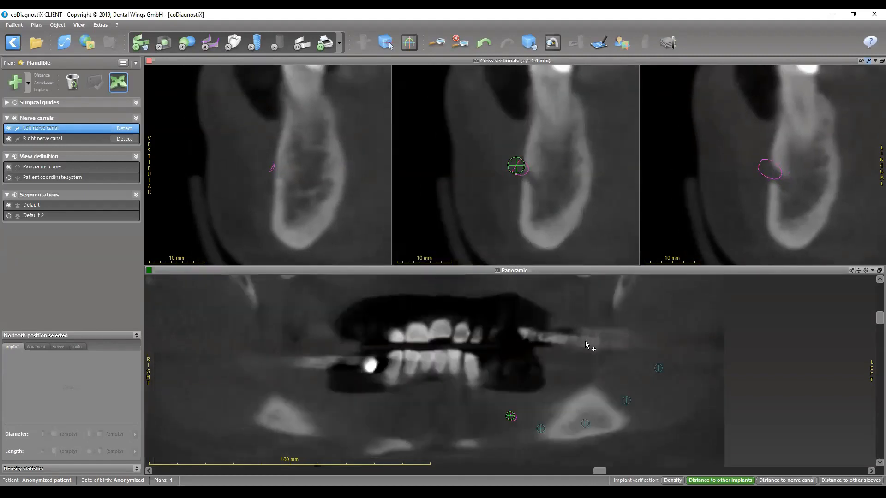
- Insert an intermediate left nerve canal point between the fourth point and the mental foramen end point on the enlarged panoramic view
{"action": "left_click", "coordinate": [541, 430]}
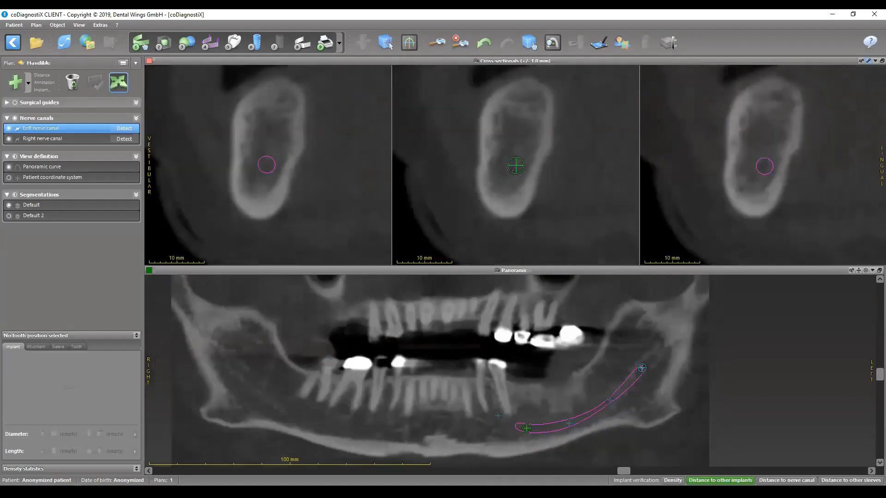
{"action": "scroll", "coordinate": [529, 461], "scroll_direction": "up", "scroll_amount": 5}
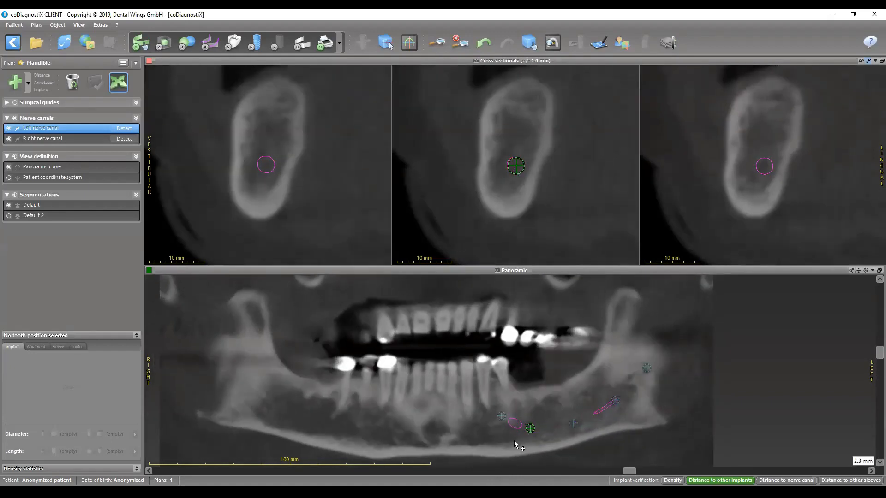
{"action": "scroll", "coordinate": [511, 440], "scroll_direction": "up", "scroll_amount": 4}
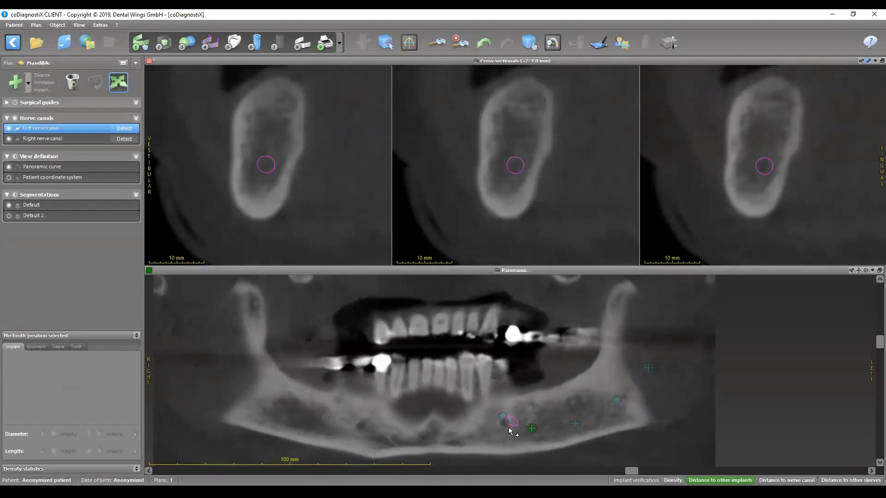
{"action": "scroll", "coordinate": [505, 442], "scroll_direction": "up", "scroll_amount": 4, "text": "ctrl"}
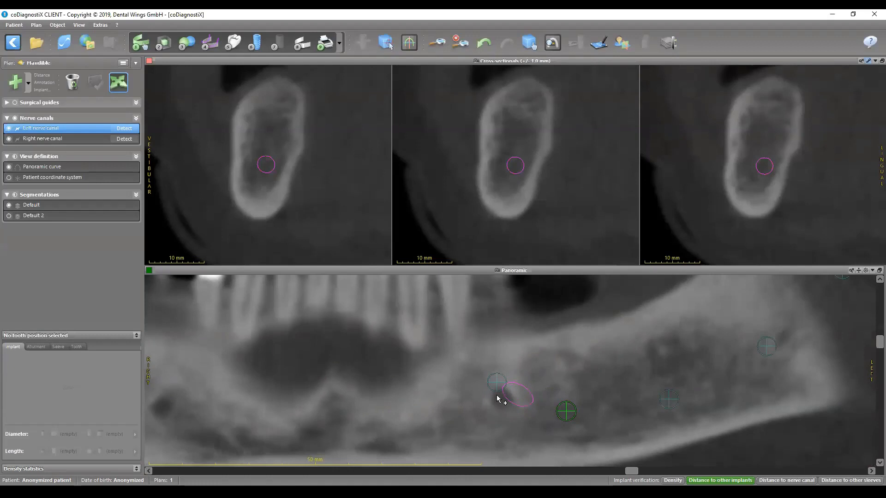
{"action": "scroll", "coordinate": [520, 410], "scroll_direction": "down", "scroll_amount": 5}
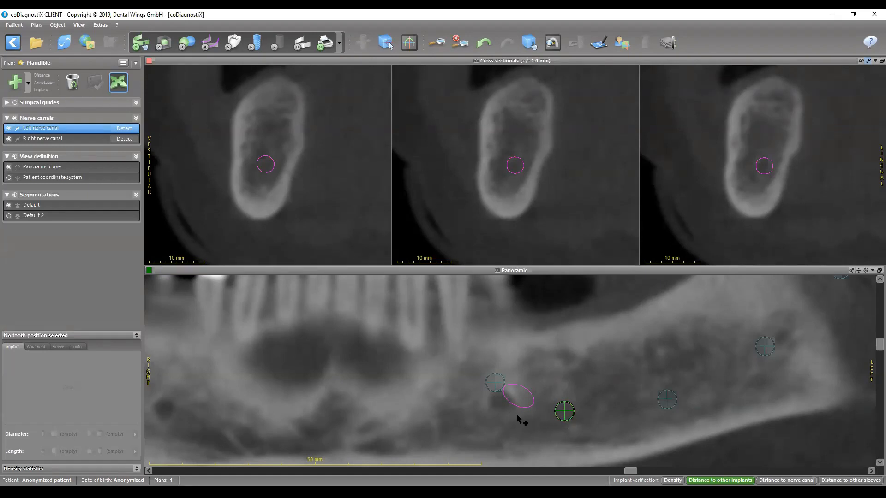
{"action": "mouse_move", "coordinate": [523, 415]}
{"action": "left_mouse_down"}
{"action": "mouse_move", "coordinate": [506, 410]}
{"action": "mouse_move", "coordinate": [516, 413]}
{"action": "left_mouse_up"}
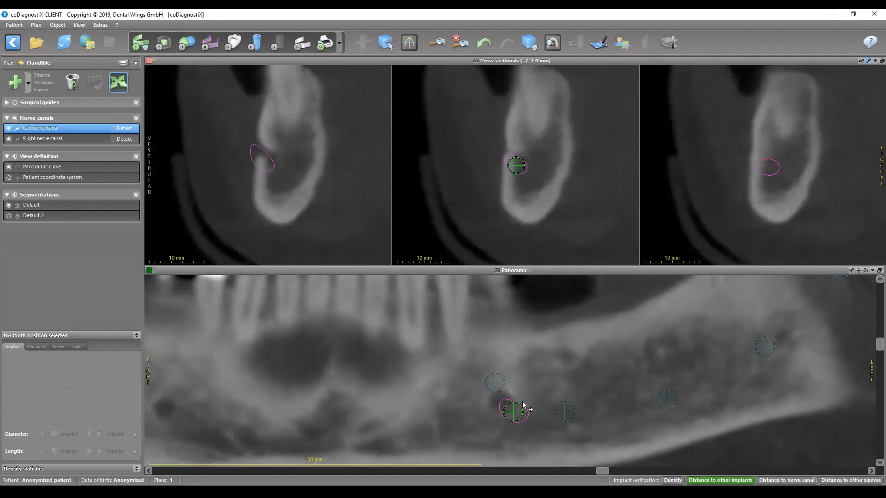
- Refine the intermediate point beside the mental foramen in the middle cross-section and panoramic view so the canal bends into the opening
{"action": "mouse_move", "coordinate": [516, 166]}
{"action": "left_mouse_down"}
{"action": "mouse_move", "coordinate": [525, 172]}
{"action": "mouse_move", "coordinate": [520, 181]}
{"action": "mouse_move", "coordinate": [521, 146]}
{"action": "left_mouse_up"}
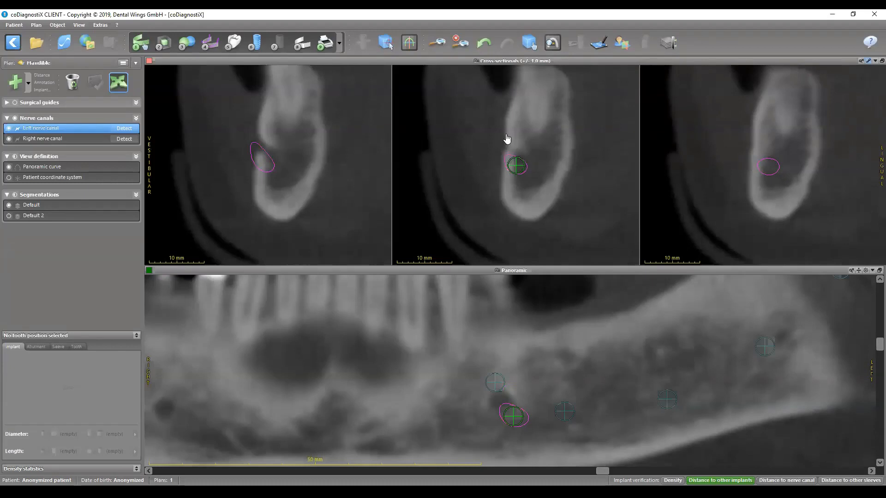
{"action": "left_click_drag", "start_coordinate": [516, 166], "coordinate": [518, 142]}
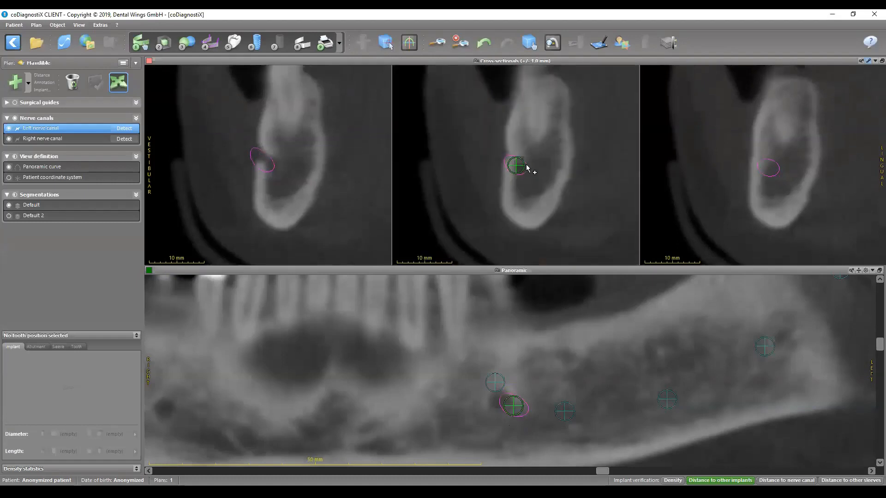
{"action": "left_click_drag", "start_coordinate": [513, 407], "coordinate": [506, 404]}
{"action": "left_click_drag", "start_coordinate": [515, 166], "coordinate": [524, 166]}
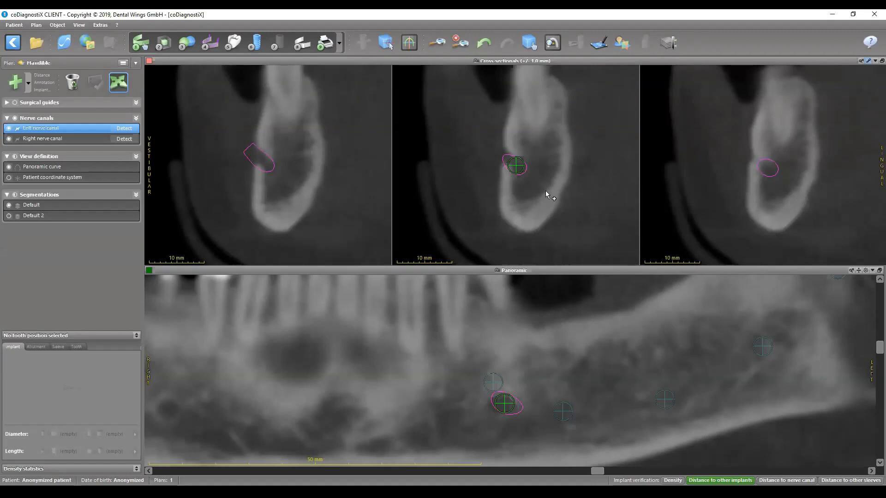
- Examine the left nerve canal's course through successive cross-sections around the mental foramen
{"action": "scroll", "coordinate": [547, 198], "scroll_direction": "down", "scroll_amount": 2}
{"action": "scroll", "coordinate": [547, 199], "scroll_direction": "up", "scroll_amount": 4}
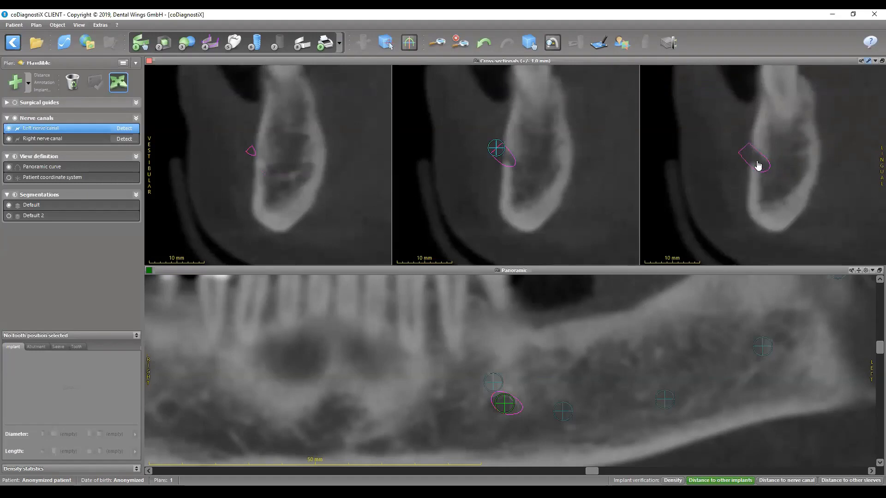
{"action": "scroll", "coordinate": [583, 169], "scroll_direction": "down", "scroll_amount": 4}
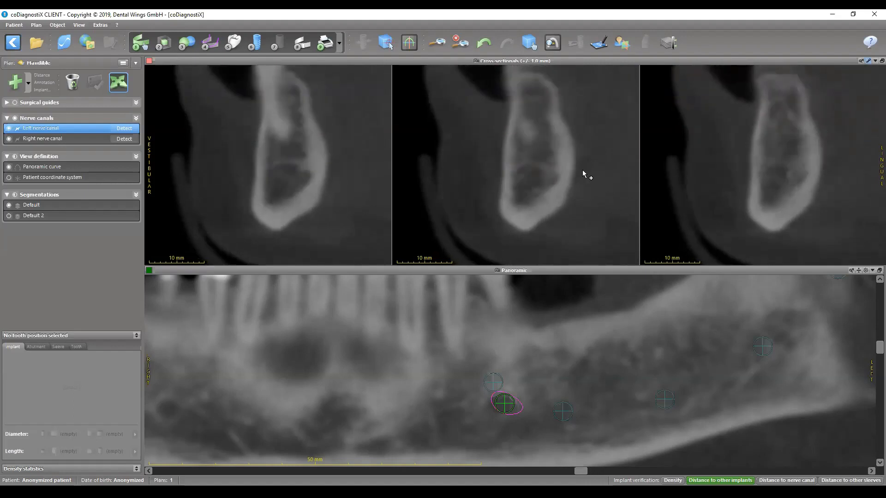
{"action": "scroll", "coordinate": [560, 177], "scroll_direction": "down", "scroll_amount": 1}
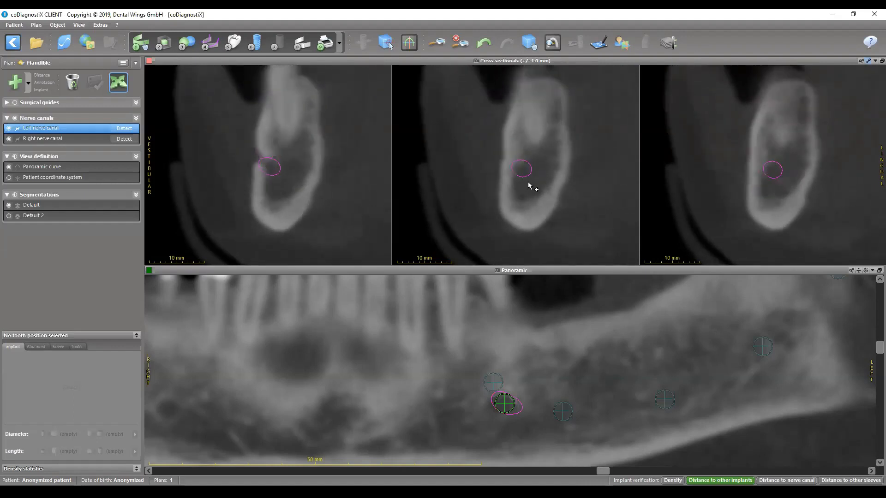
{"action": "scroll", "coordinate": [555, 169], "scroll_direction": "down", "scroll_amount": 2}
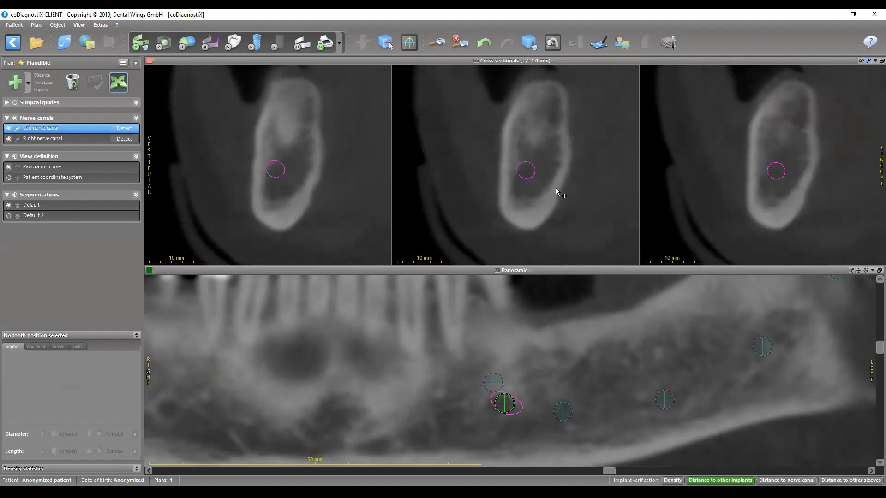
- Insert an additional left nerve canal point in the middle cross-section through the mandibular body, behind the existing point nearest the mental foramen bend
{"action": "scroll", "coordinate": [556, 188], "scroll_direction": "down", "scroll_amount": 2}
{"action": "scroll", "coordinate": [557, 180], "scroll_direction": "down", "scroll_amount": 6}
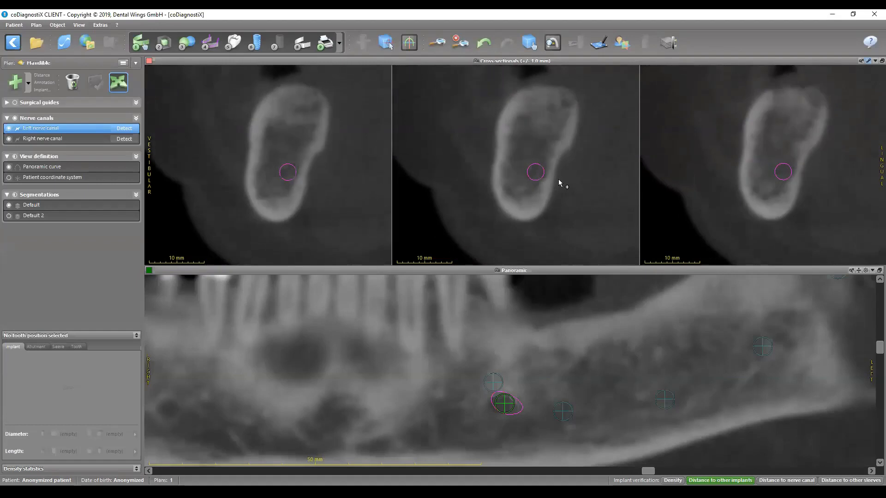
{"action": "scroll", "coordinate": [555, 177], "scroll_direction": "up", "scroll_amount": 3}
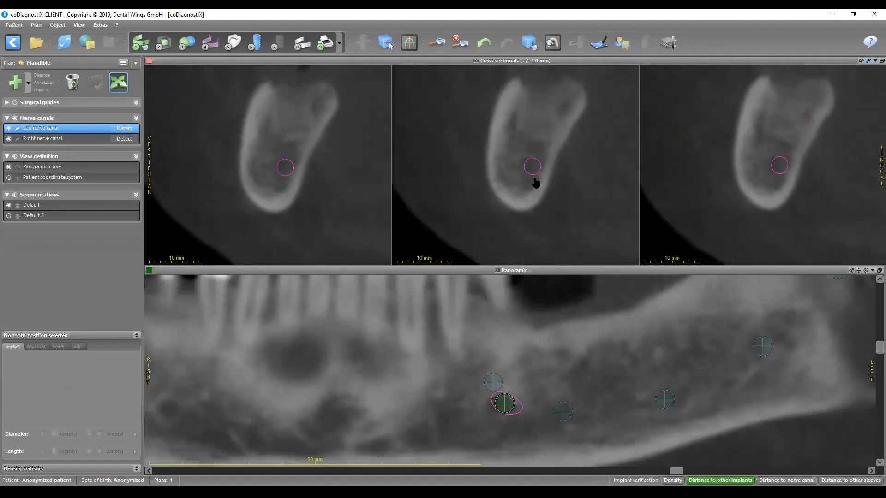
{"action": "left_click", "coordinate": [533, 169]}
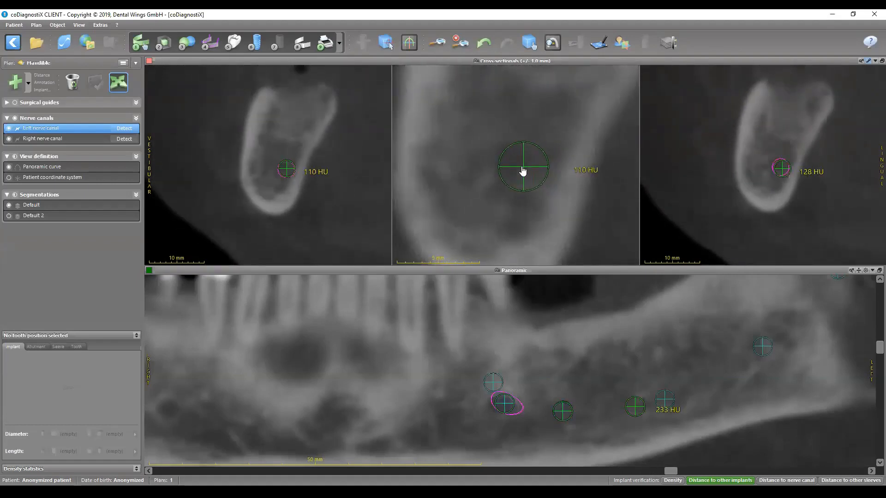
- Shift the next posterior left nerve canal point back and upward along the canal, check it in the cross-sections, and finish editing the canal
{"action": "left_click_drag", "start_coordinate": [656, 397], "coordinate": [669, 394]}
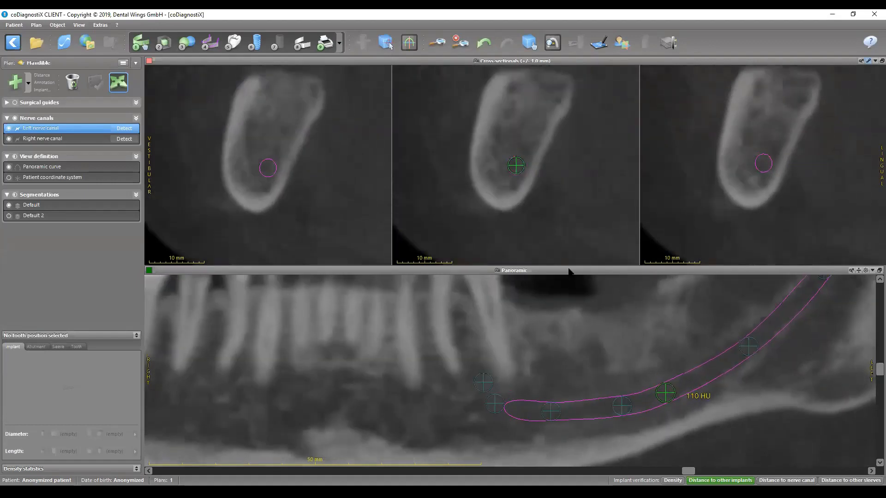
{"action": "left_click", "coordinate": [515, 168]}
{"action": "scroll", "coordinate": [535, 182], "scroll_direction": "down", "scroll_amount": 8}
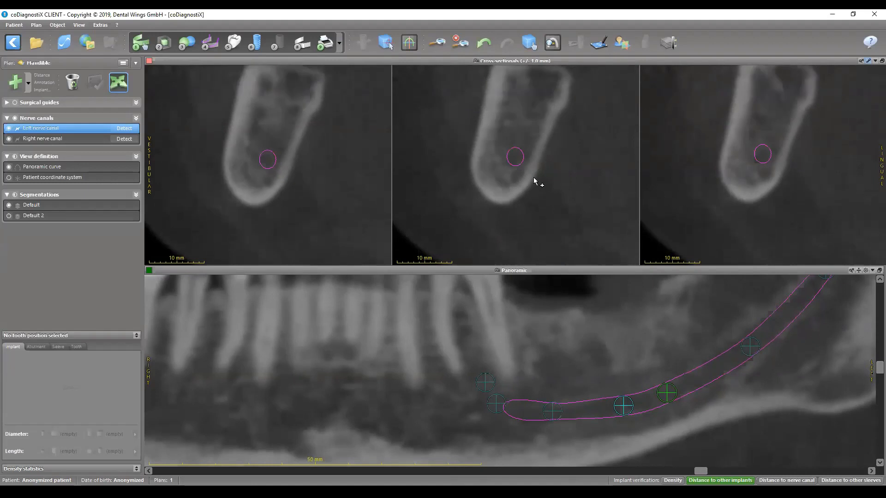
{"action": "scroll", "coordinate": [528, 166], "scroll_direction": "up", "scroll_amount": 8}
{"action": "scroll", "coordinate": [544, 175], "scroll_direction": "up", "scroll_amount": 3}
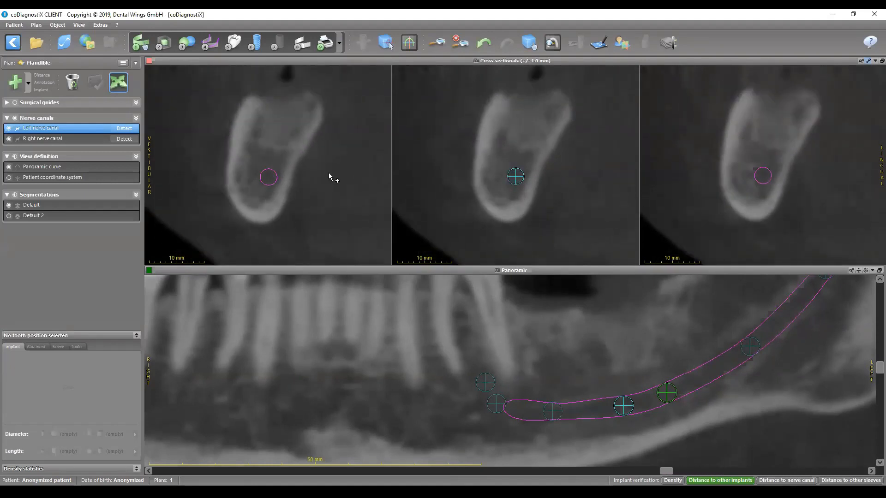
{"action": "right_click", "coordinate": [41, 131]}
{"action": "left_click", "coordinate": [69, 151]}
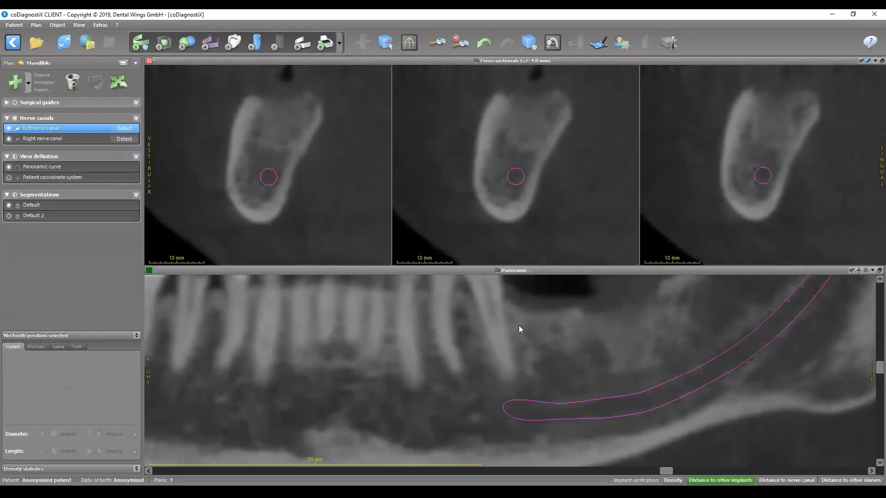
- Show the whole jaw in the panoramic view as an X-ray-like projection and restore the multi-view layout
{"action": "scroll", "coordinate": [518, 326], "scroll_direction": "down", "scroll_amount": 2}
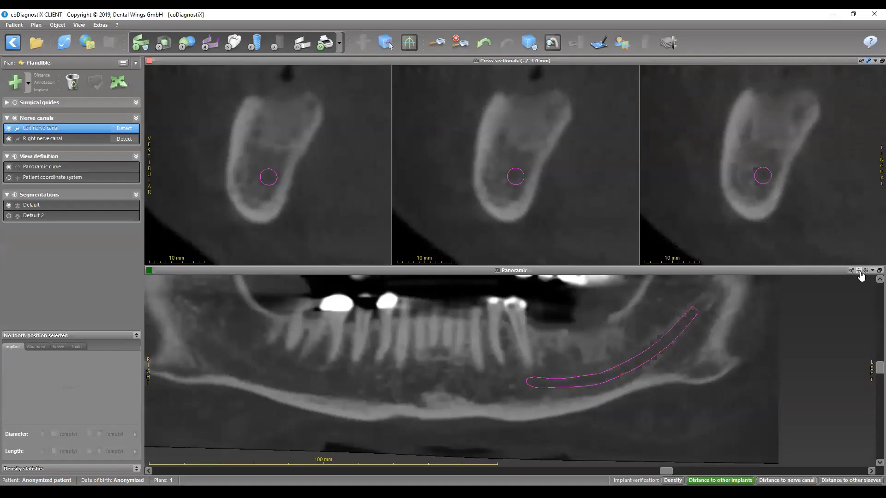
{"action": "left_click", "coordinate": [866, 270]}
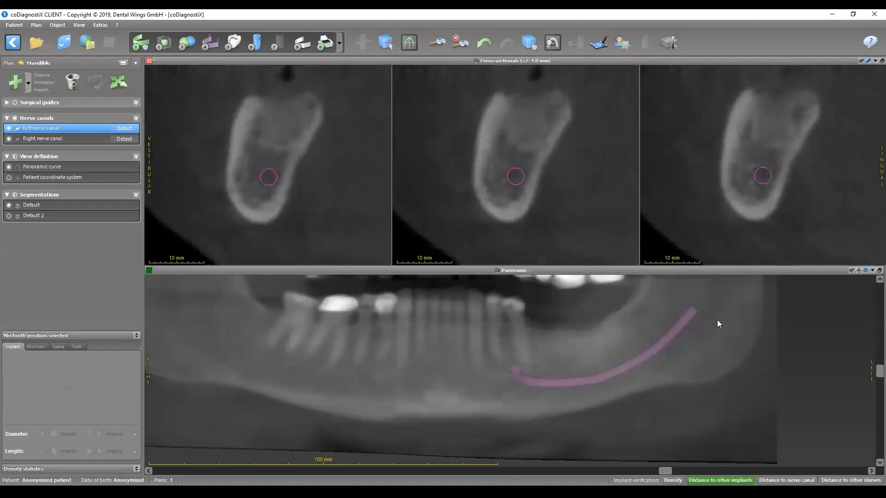
{"action": "double_click", "coordinate": [544, 270]}
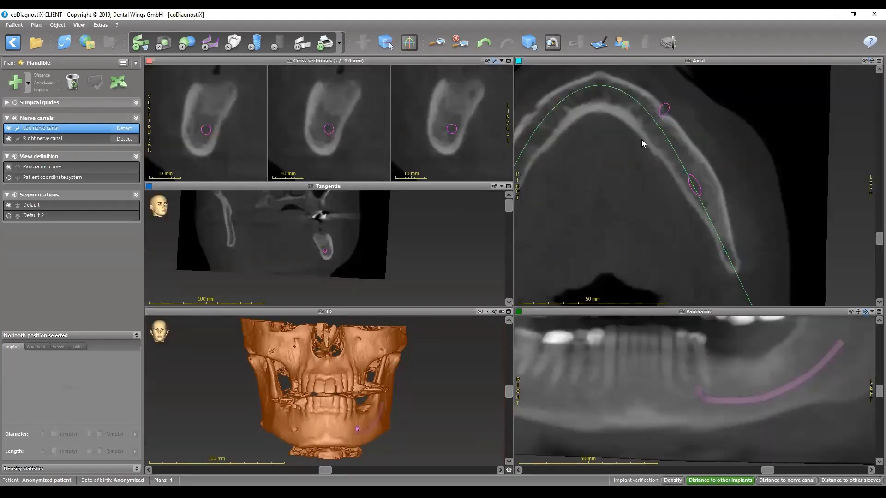
- Examine the left nerve canal's course and its exit at the mental foramen through the slices of the enlarged axial view
{"action": "double_click", "coordinate": [708, 63]}
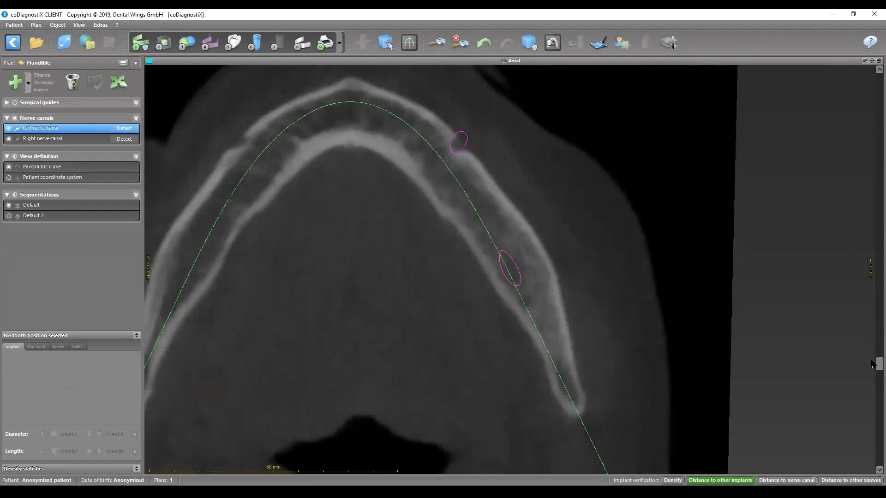
{"action": "scroll", "coordinate": [872, 366], "scroll_direction": "up", "scroll_amount": 2}
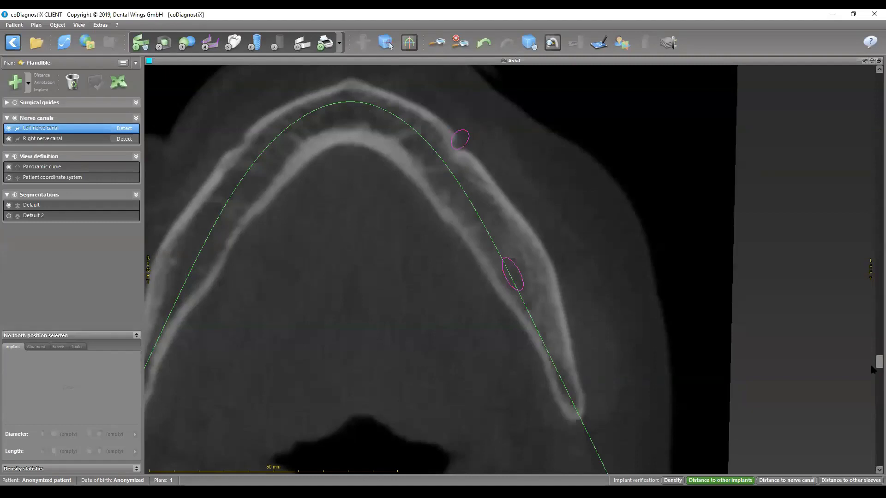
{"action": "scroll", "coordinate": [872, 369], "scroll_direction": "down", "scroll_amount": 3}
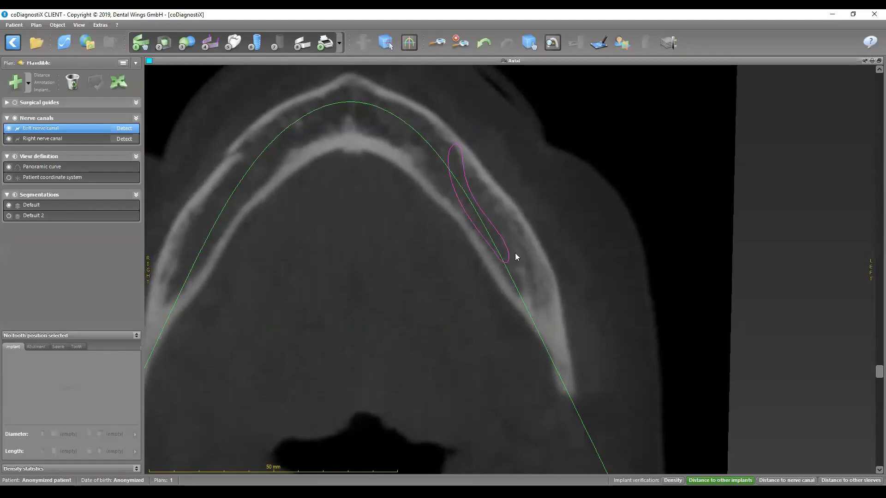
{"action": "left_click_drag", "start_coordinate": [871, 373], "coordinate": [872, 369]}
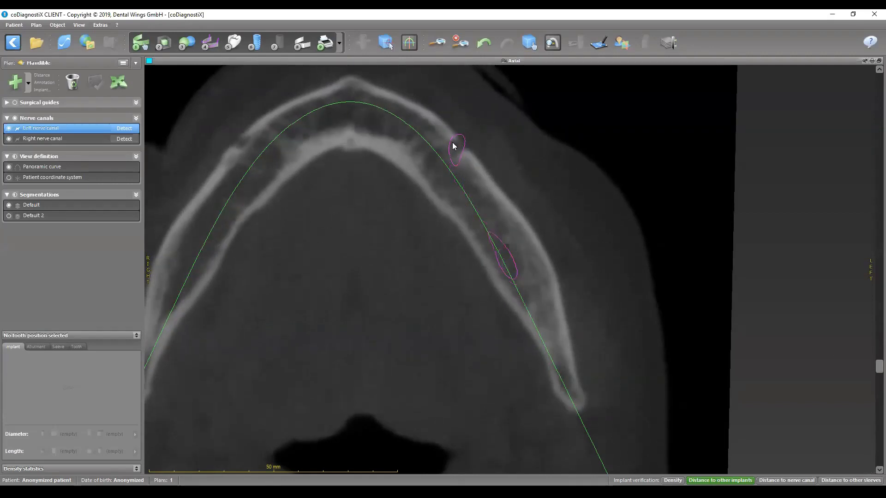
{"action": "scroll", "coordinate": [455, 166], "scroll_direction": "up", "scroll_amount": 2}
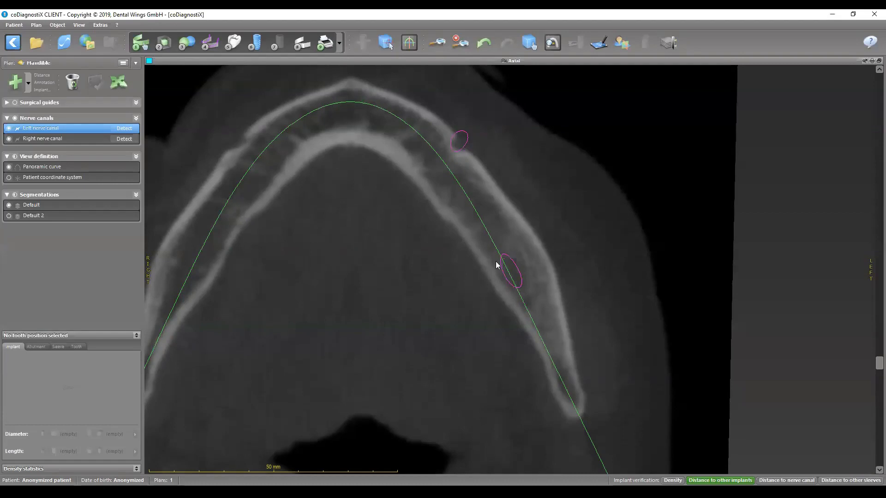
{"action": "double_click", "coordinate": [527, 62]}
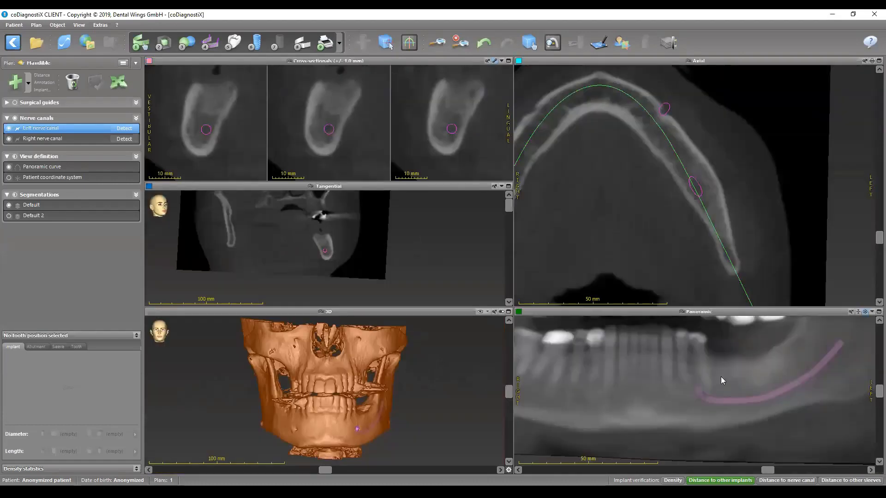
- Inspect the left nerve canal in the panoramic view and in the enlarged 3D reconstruction from the front, side and above
{"action": "left_click", "coordinate": [529, 43]}
{"action": "left_click_drag", "start_coordinate": [677, 379], "coordinate": [717, 403]}
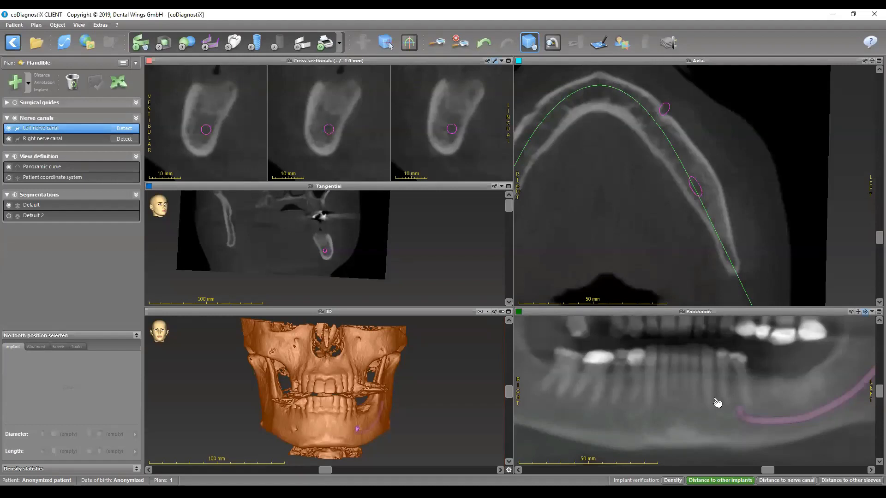
{"action": "double_click", "coordinate": [352, 311]}
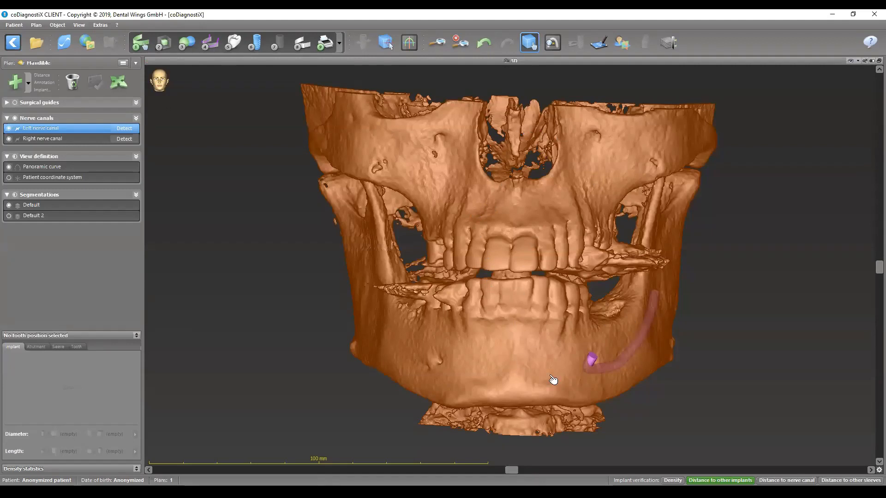
{"action": "left_click_drag", "start_coordinate": [589, 190], "coordinate": [428, 293]}
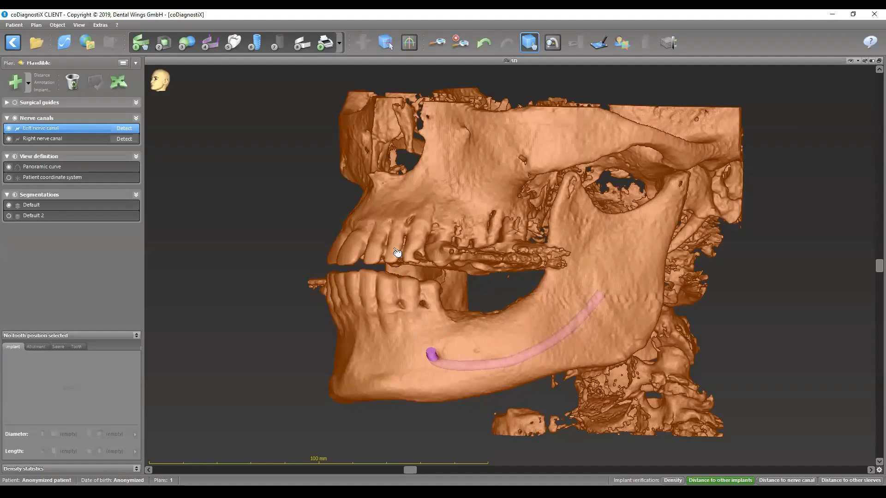
{"action": "scroll", "coordinate": [407, 267], "scroll_direction": "up", "scroll_amount": 3}
{"action": "left_click_drag", "start_coordinate": [432, 290], "coordinate": [569, 396]}
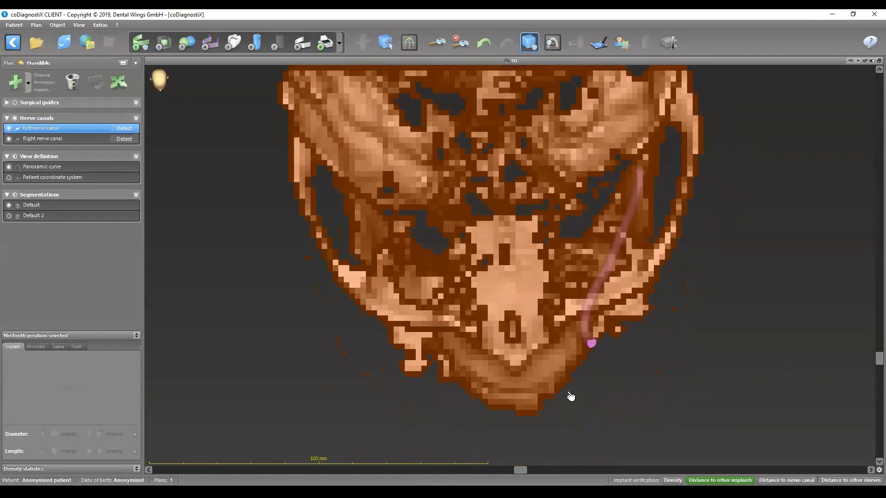
{"action": "left_click_drag", "start_coordinate": [552, 329], "coordinate": [542, 331]}
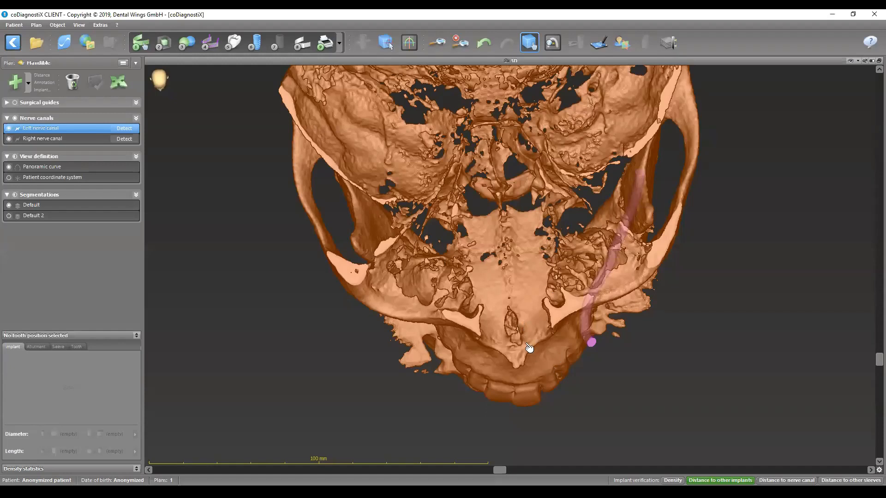
{"action": "left_click_drag", "start_coordinate": [526, 343], "coordinate": [548, 231]}
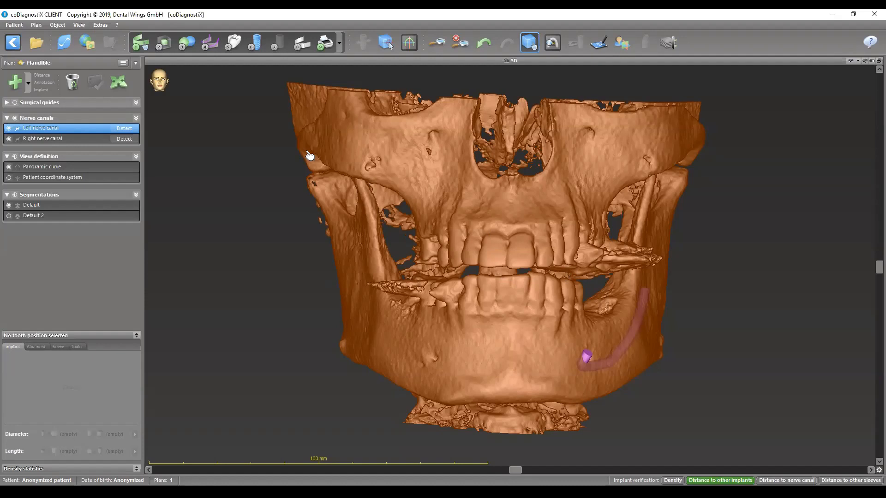
{"action": "double_click", "coordinate": [520, 61]}
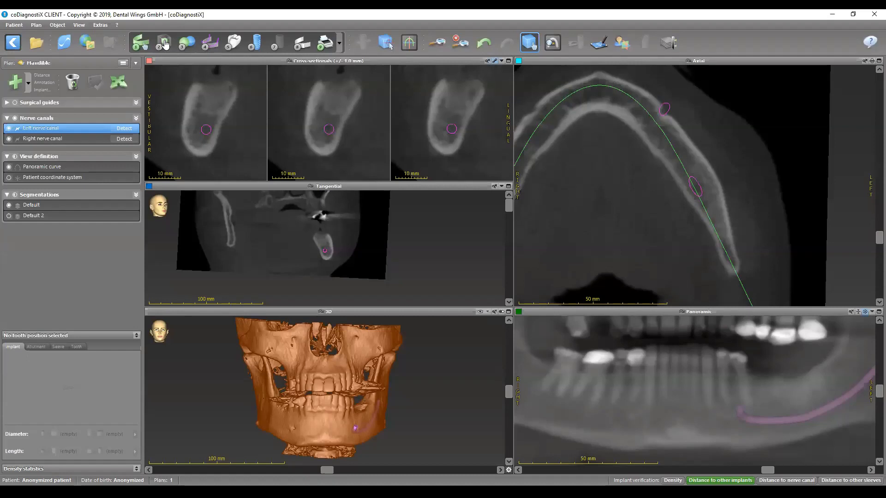
- Open the scan segmentation module and adjust the slice positions of the axial, sagittal and coronal preview views
{"action": "left_click", "coordinate": [165, 44]}
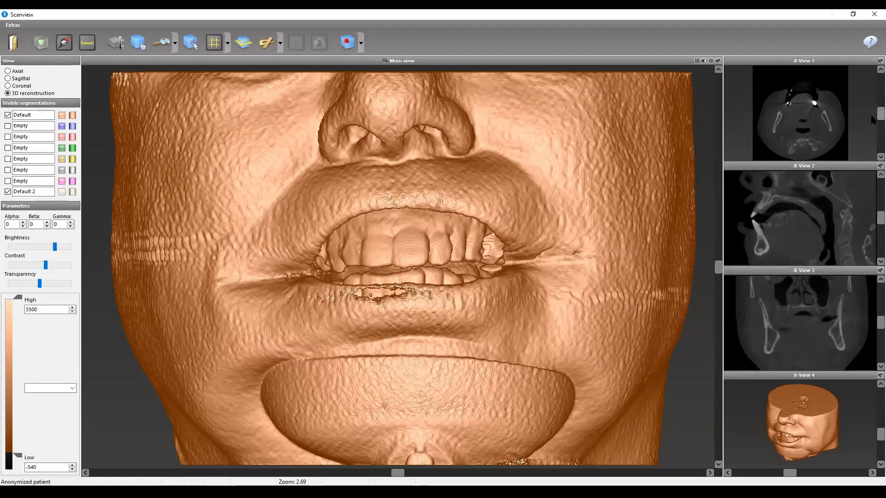
{"action": "mouse_move", "coordinate": [871, 111]}
{"action": "left_mouse_down"}
{"action": "mouse_move", "coordinate": [871, 99]}
{"action": "mouse_move", "coordinate": [873, 119]}
{"action": "left_mouse_up"}
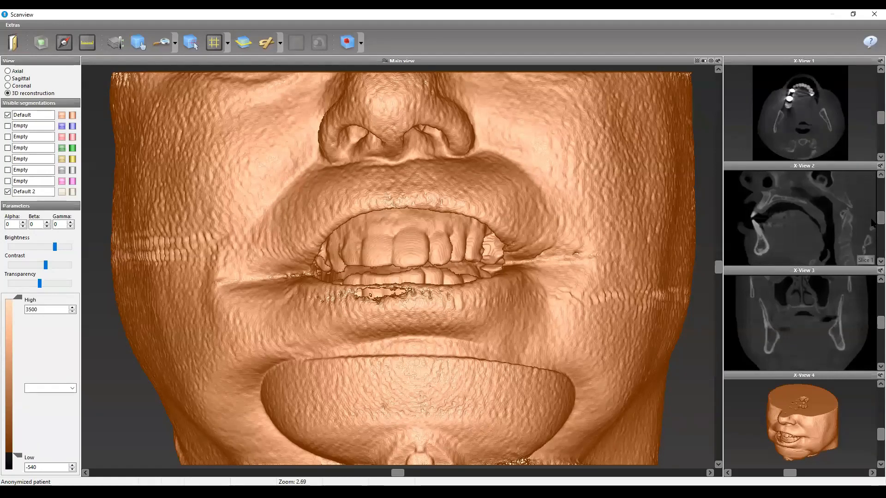
{"action": "scroll", "coordinate": [872, 223], "scroll_direction": "down", "scroll_amount": 3}
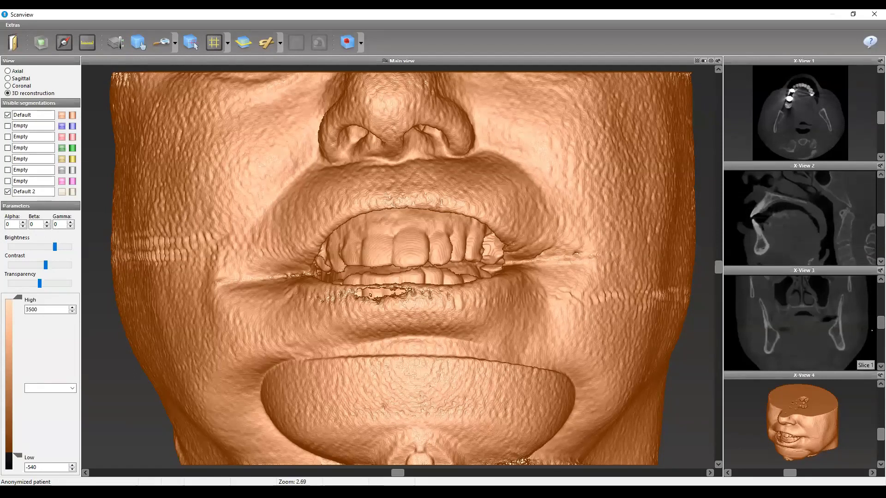
{"action": "scroll", "coordinate": [871, 330], "scroll_direction": "up", "scroll_amount": 3}
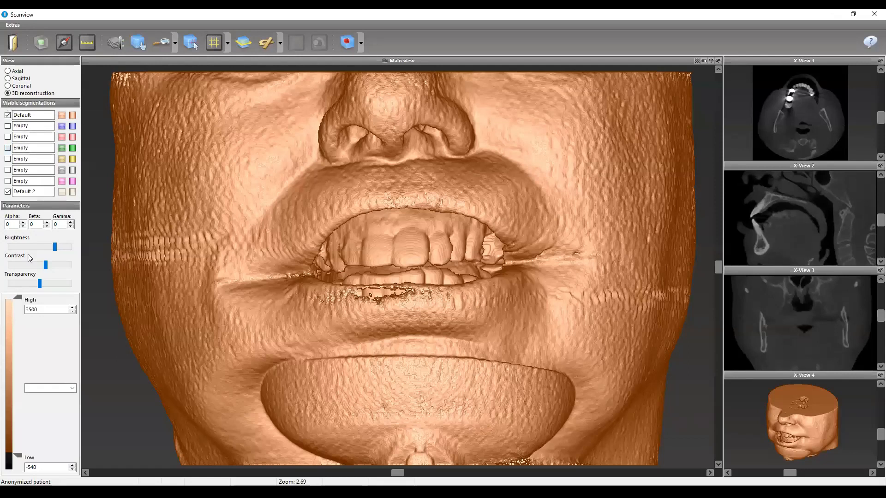
- Enable the empty green segmentation and name it Mandible
{"action": "left_click", "coordinate": [7, 147]}
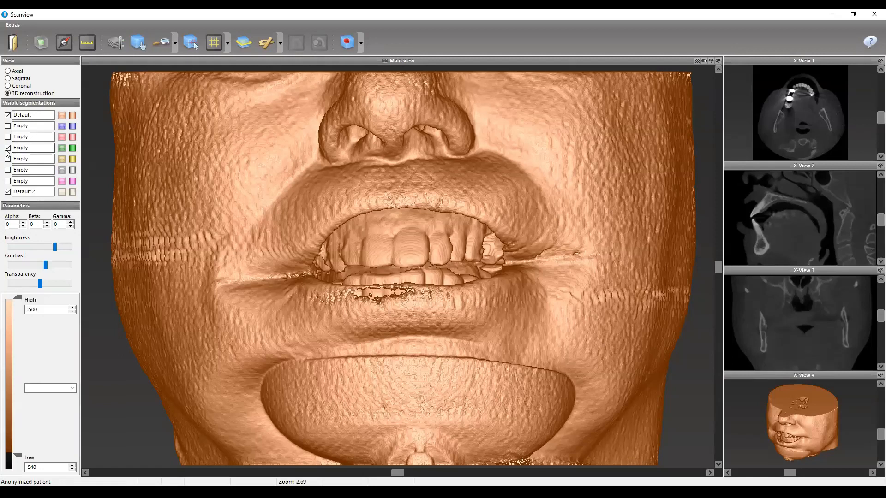
{"action": "right_click", "coordinate": [35, 148]}
{"action": "left_click", "coordinate": [55, 165]}
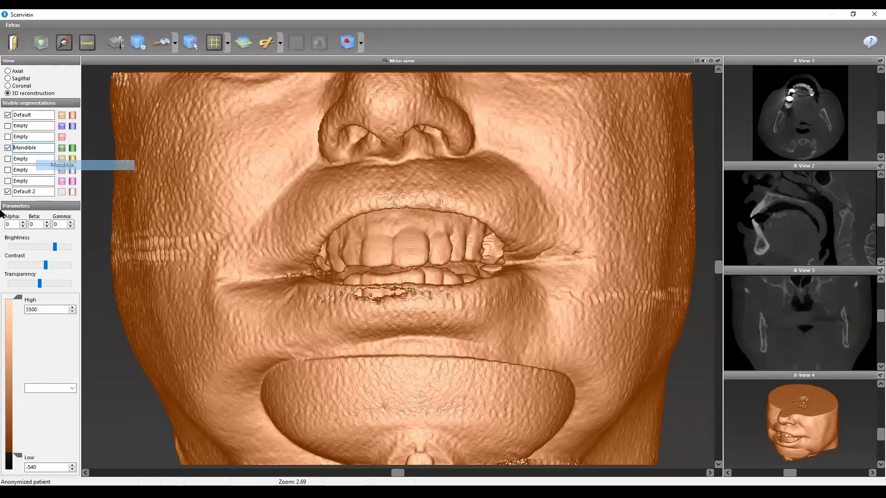
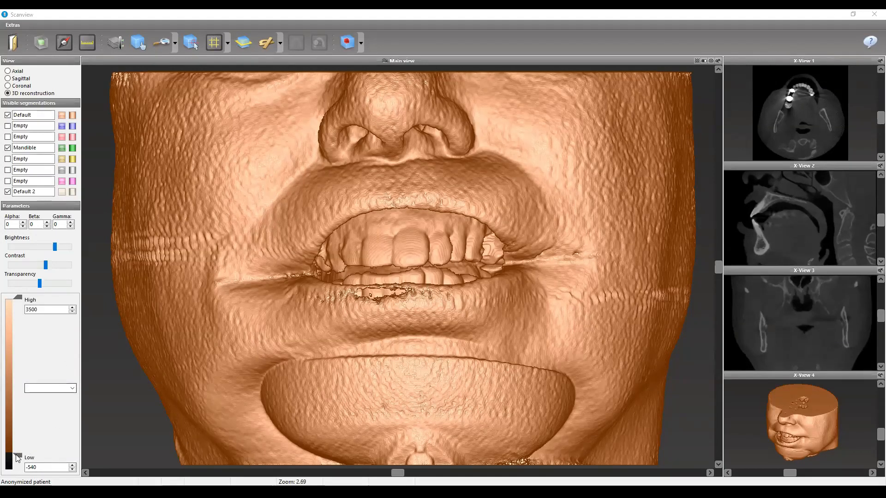
- Raise the 3D reconstruction's low density threshold to about 478 so only bone and teeth are displayed
{"action": "left_click_drag", "start_coordinate": [24, 453], "coordinate": [18, 443]}
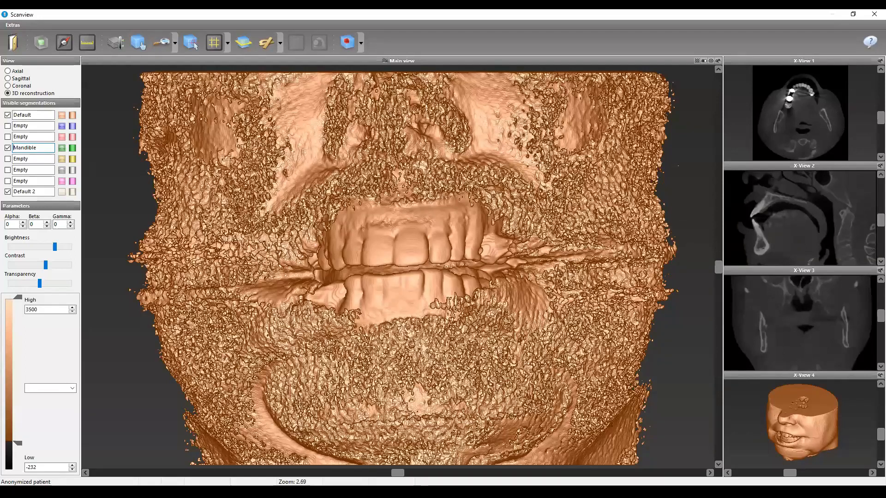
{"action": "left_click_drag", "start_coordinate": [18, 444], "coordinate": [19, 435]}
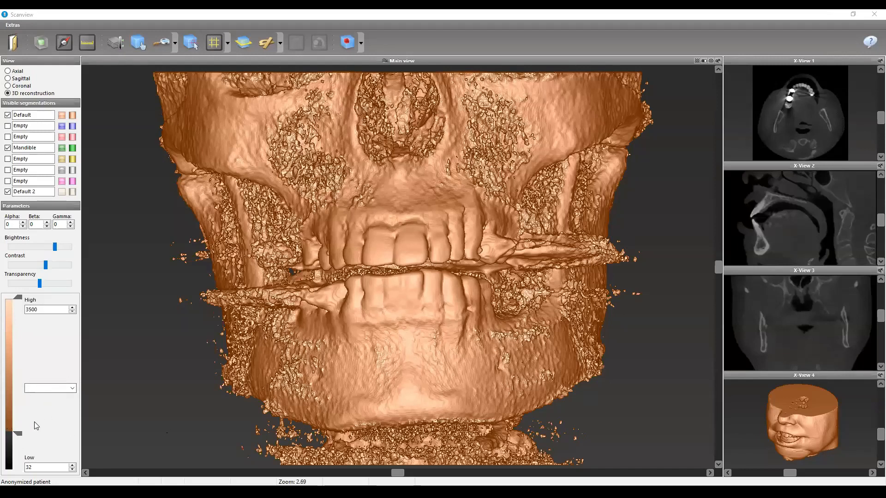
{"action": "left_click_drag", "start_coordinate": [19, 436], "coordinate": [18, 422]}
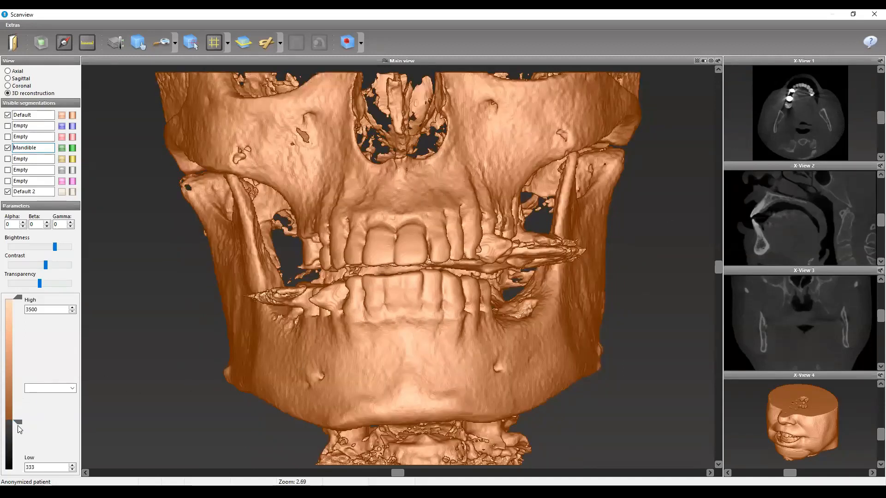
{"action": "left_click_drag", "start_coordinate": [20, 426], "coordinate": [18, 416]}
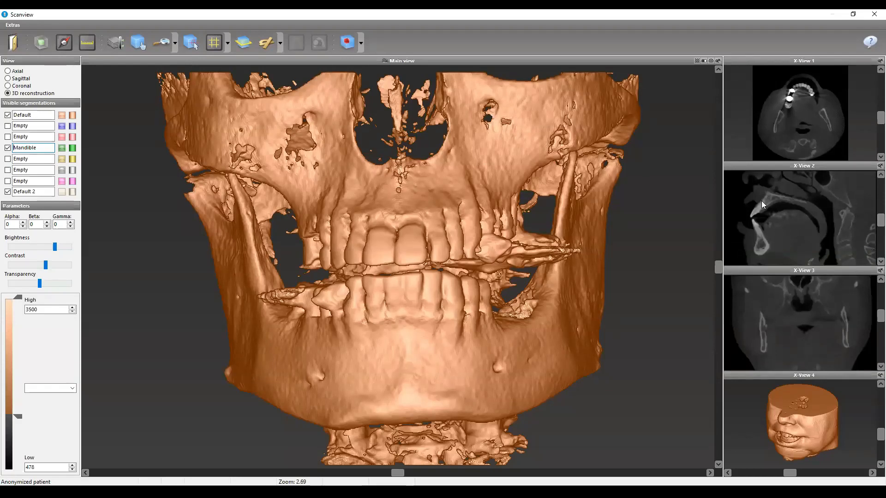
- Enlarge and reposition the sagittal and axial preview views around the front teeth and dental arch
{"action": "scroll", "coordinate": [766, 208], "scroll_direction": "up", "scroll_amount": 2}
{"action": "left_click", "coordinate": [138, 43]}
{"action": "left_click_drag", "start_coordinate": [798, 217], "coordinate": [799, 215]}
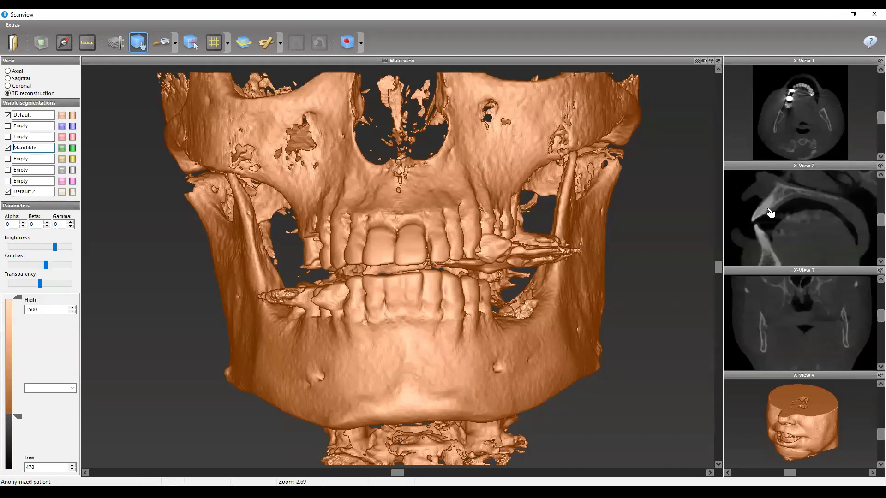
{"action": "scroll", "coordinate": [760, 230], "scroll_direction": "down", "scroll_amount": 3}
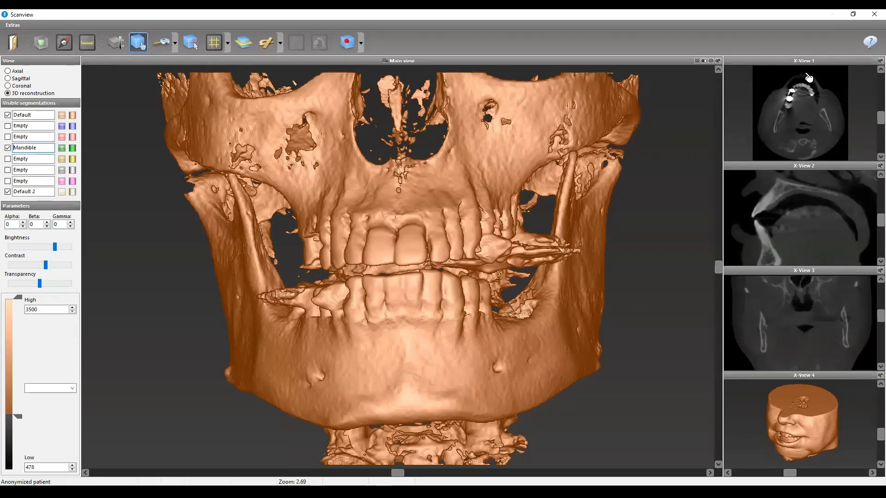
{"action": "scroll", "coordinate": [806, 76], "scroll_direction": "up", "scroll_amount": 2, "text": "ctrl"}
{"action": "scroll", "coordinate": [806, 76], "scroll_direction": "up", "scroll_amount": 2, "text": "ctrl"}
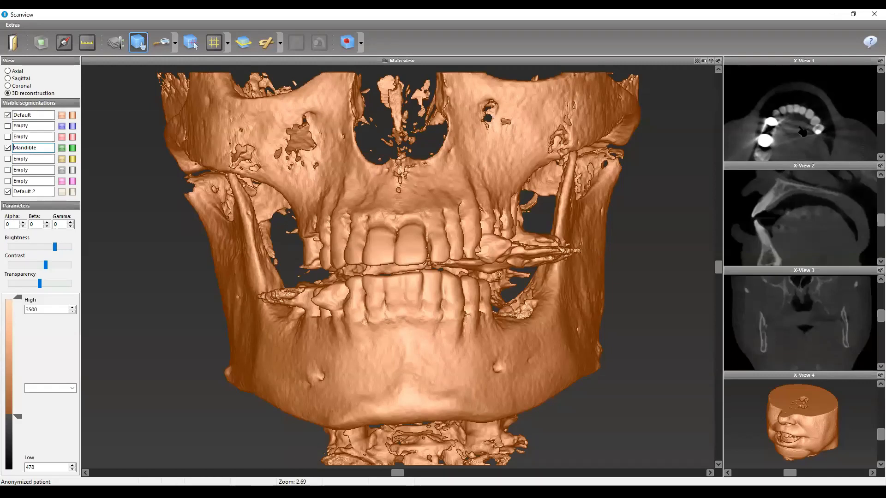
{"action": "scroll", "coordinate": [800, 129], "scroll_direction": "down", "scroll_amount": 2}
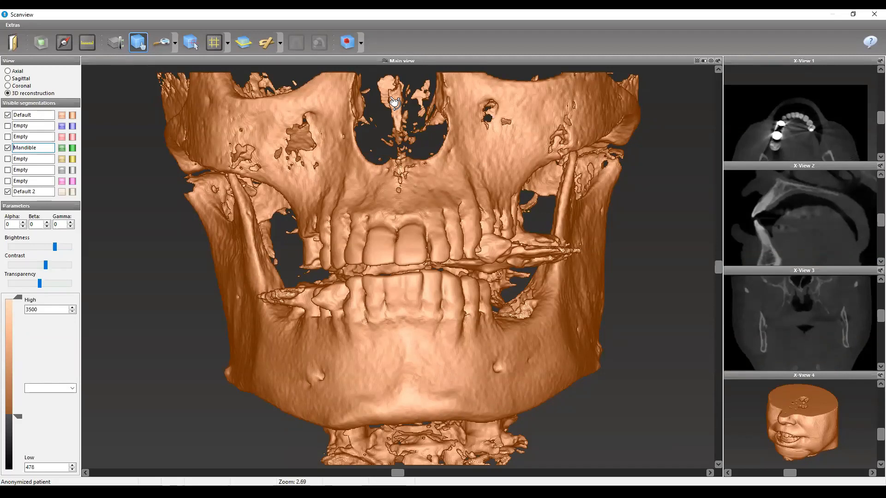
- In segmentation mode, make Mandible the active segmentation and draw a closed boundary around the lower jaw, following the gap between the tooth rows
{"action": "left_click", "coordinate": [40, 44]}
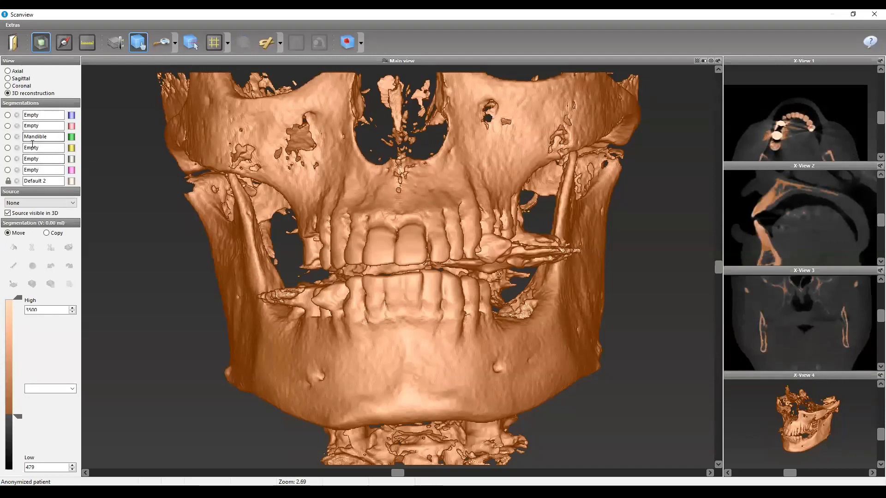
{"action": "left_click", "coordinate": [8, 137]}
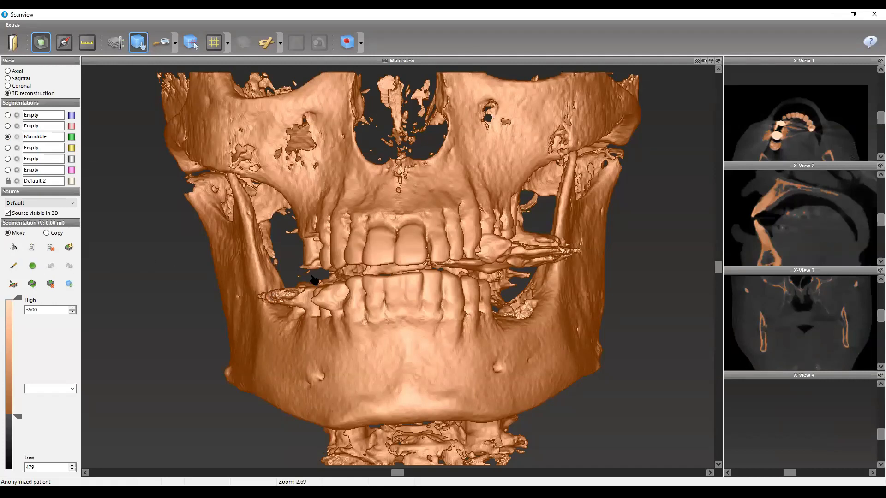
{"action": "left_click", "coordinate": [35, 248]}
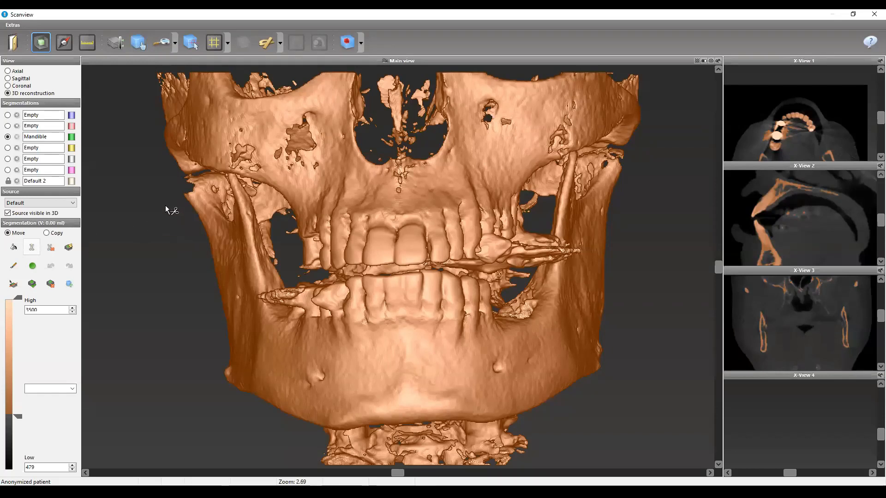
{"action": "mouse_move", "coordinate": [181, 187]}
{"action": "left_mouse_down"}
{"action": "mouse_move", "coordinate": [253, 190]}
{"action": "mouse_move", "coordinate": [286, 258]}
{"action": "mouse_move", "coordinate": [304, 273]}
{"action": "left_mouse_up"}
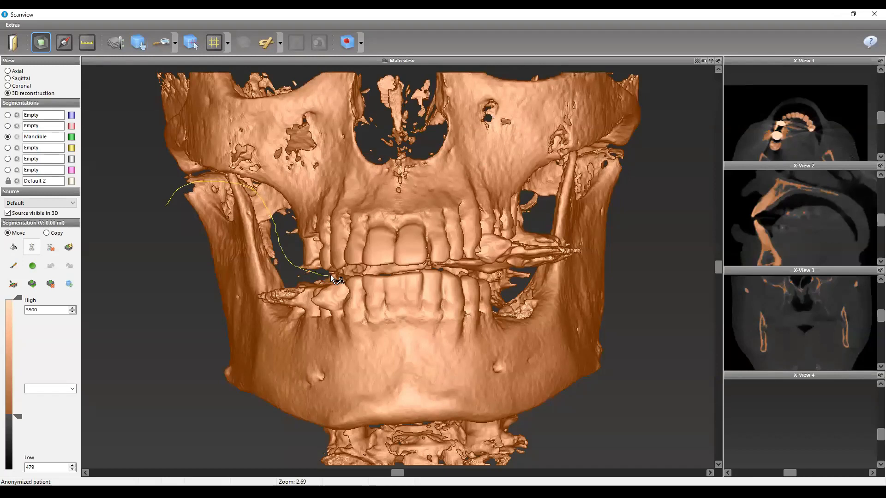
{"action": "mouse_move", "coordinate": [375, 270]}
{"action": "left_mouse_down"}
{"action": "mouse_move", "coordinate": [493, 270]}
{"action": "mouse_move", "coordinate": [539, 256]}
{"action": "left_mouse_up"}
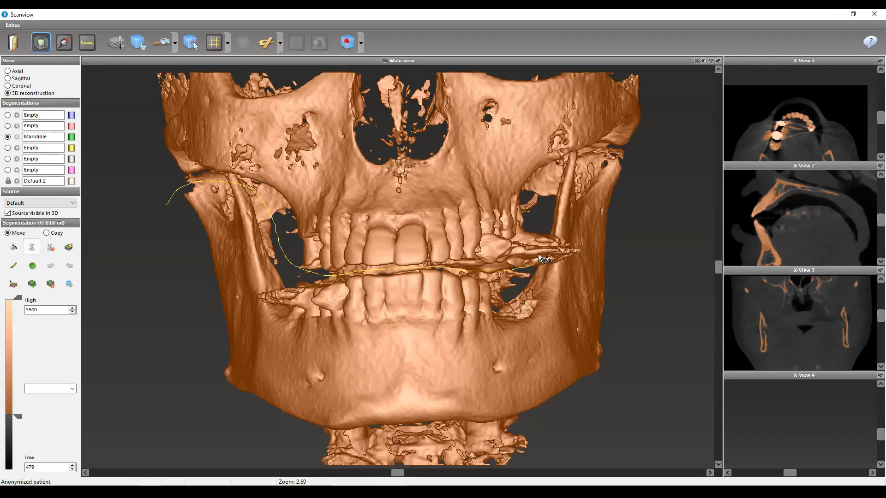
{"action": "mouse_move", "coordinate": [545, 219]}
{"action": "left_mouse_down"}
{"action": "mouse_move", "coordinate": [561, 165]}
{"action": "mouse_move", "coordinate": [613, 166]}
{"action": "mouse_move", "coordinate": [638, 253]}
{"action": "mouse_move", "coordinate": [636, 324]}
{"action": "left_mouse_up"}
{"action": "mouse_move", "coordinate": [614, 384]}
{"action": "left_mouse_down"}
{"action": "mouse_move", "coordinate": [526, 432]}
{"action": "mouse_move", "coordinate": [368, 441]}
{"action": "left_mouse_up"}
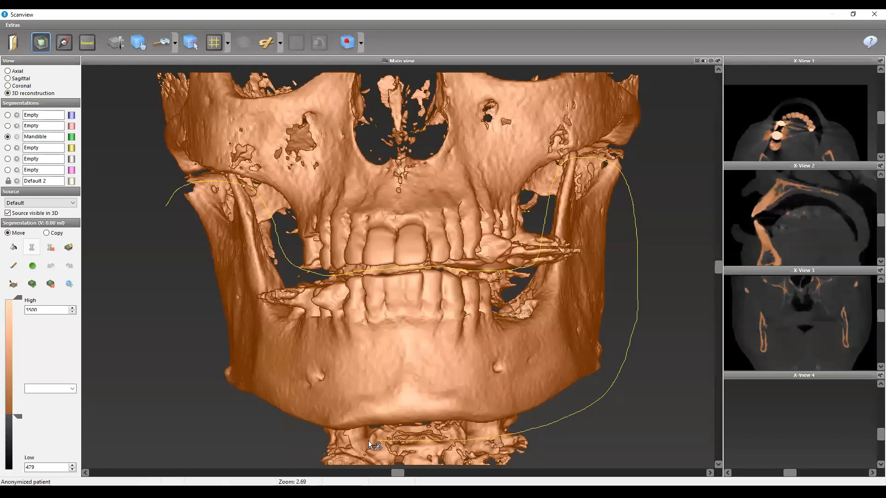
{"action": "mouse_move", "coordinate": [232, 391]}
{"action": "left_mouse_down"}
{"action": "mouse_move", "coordinate": [211, 358]}
{"action": "mouse_move", "coordinate": [166, 190]}
{"action": "mouse_move", "coordinate": [224, 197]}
{"action": "left_mouse_up"}
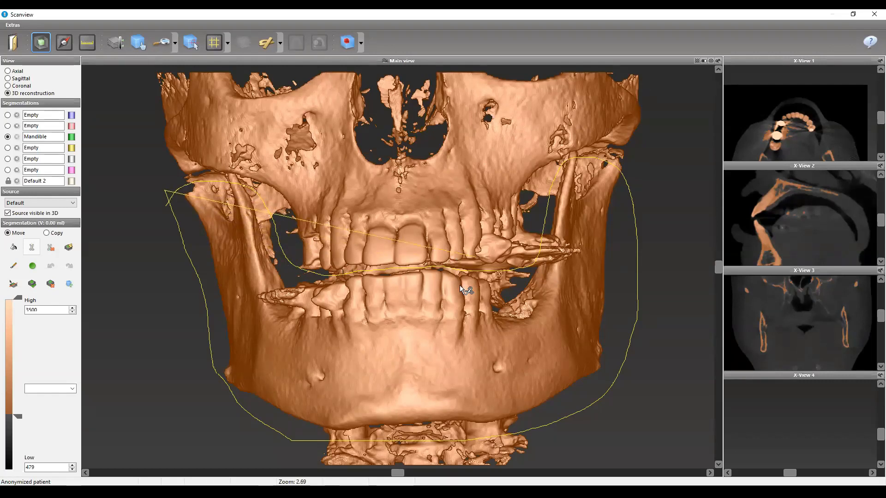
{"action": "right_click", "coordinate": [439, 283]}
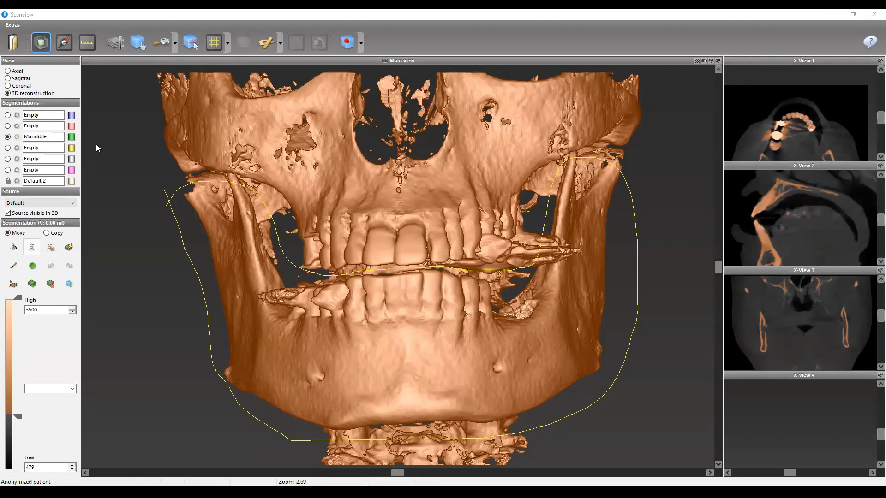
- Flood-fill the bounded lower jaw into the Mandible segmentation and return to the planning workspace
{"action": "left_click", "coordinate": [14, 248]}
{"action": "left_click", "coordinate": [460, 401]}
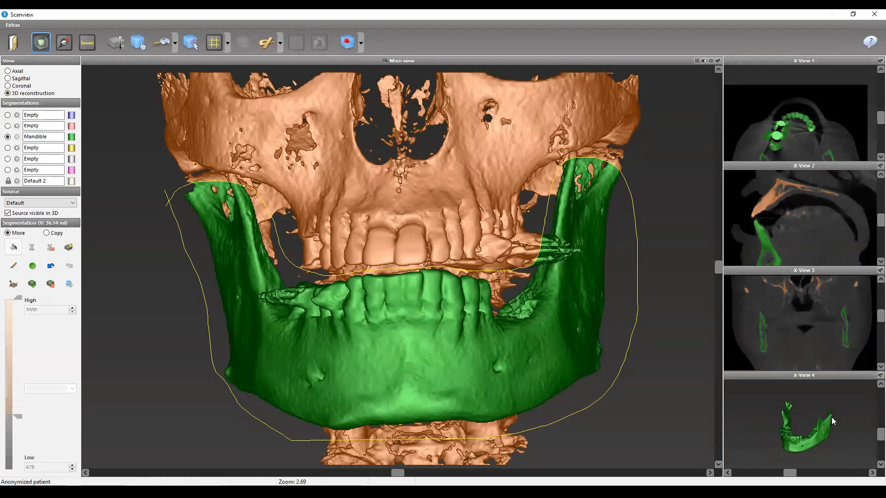
{"action": "left_click", "coordinate": [11, 41]}
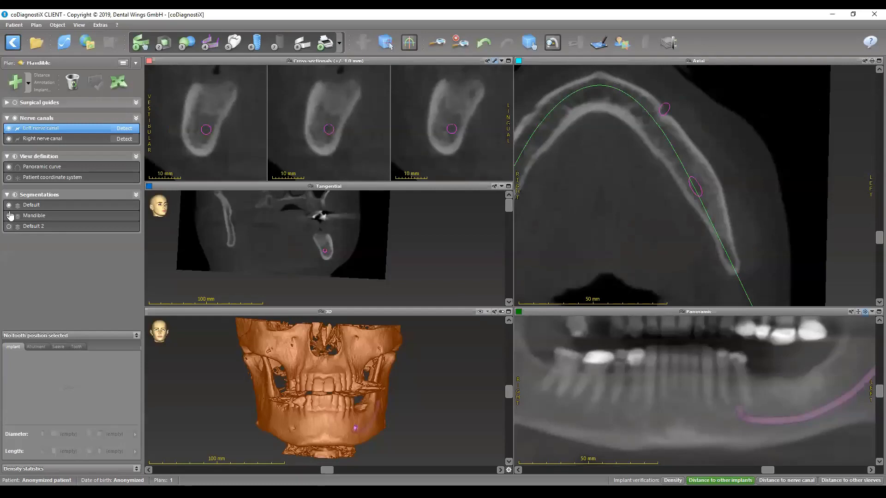
- Show the Mandible segmentation instead of Default in 3D and inspect it enlarged from the front and above
{"action": "left_click", "coordinate": [8, 216]}
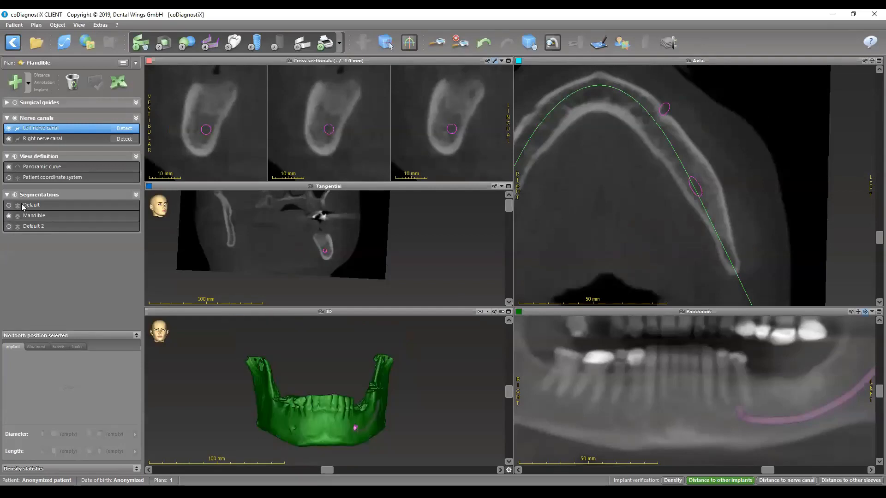
{"action": "double_click", "coordinate": [365, 311]}
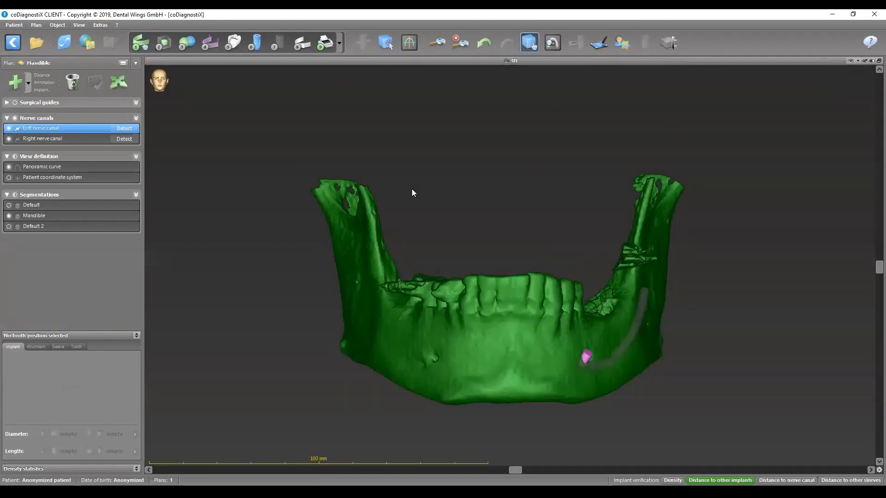
{"action": "left_click_drag", "start_coordinate": [413, 192], "coordinate": [593, 335]}
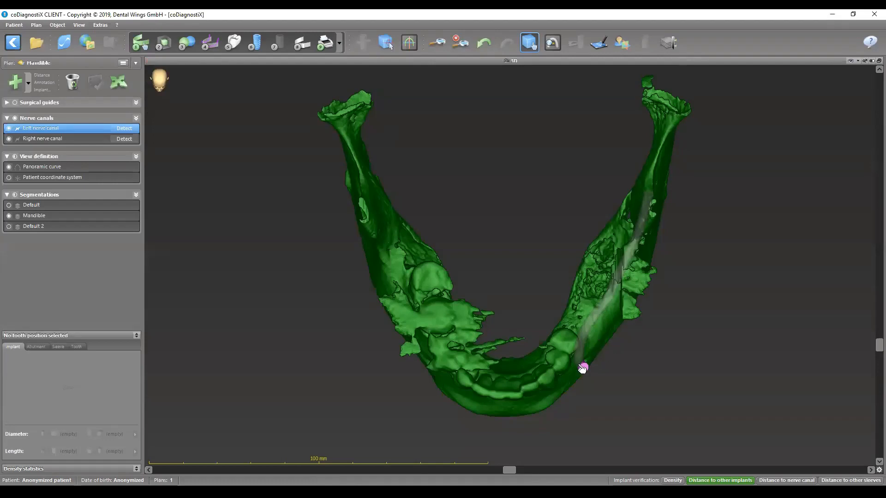
{"action": "left_click_drag", "start_coordinate": [543, 344], "coordinate": [567, 190]}
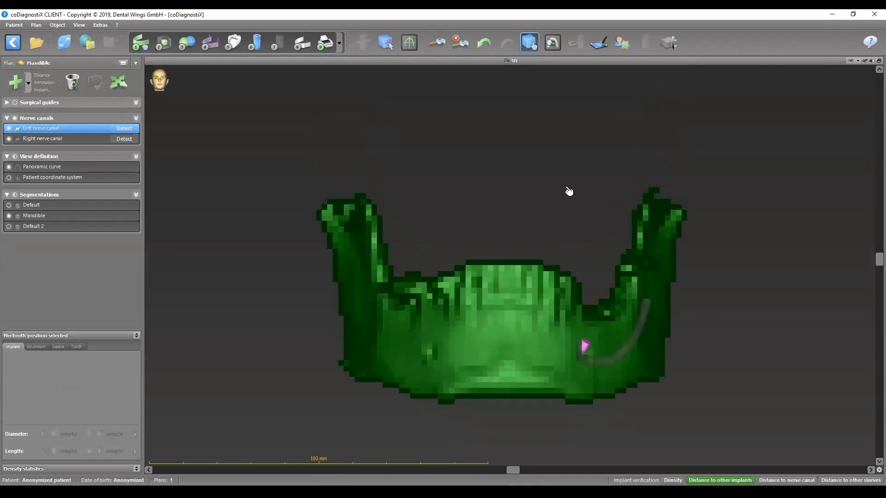
{"action": "double_click", "coordinate": [514, 62]}
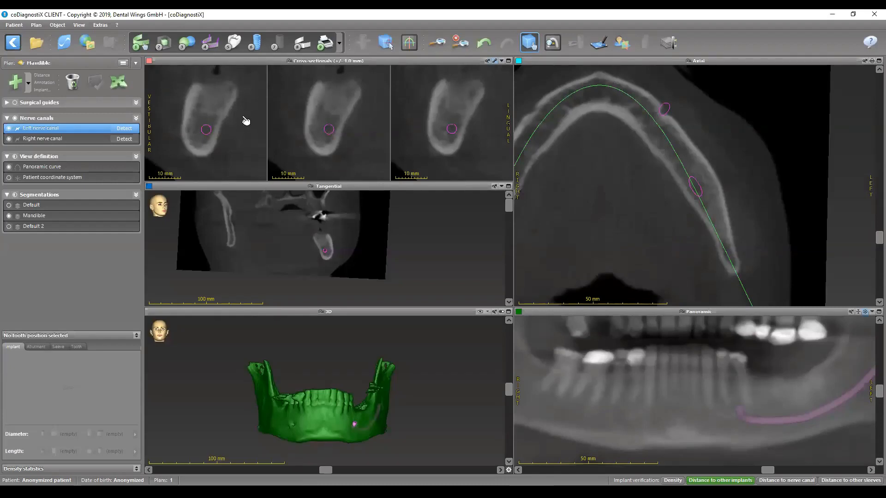
- Import the model scan Lower arch.STL from the STLs folder with no reduction
{"action": "left_click", "coordinate": [185, 46]}
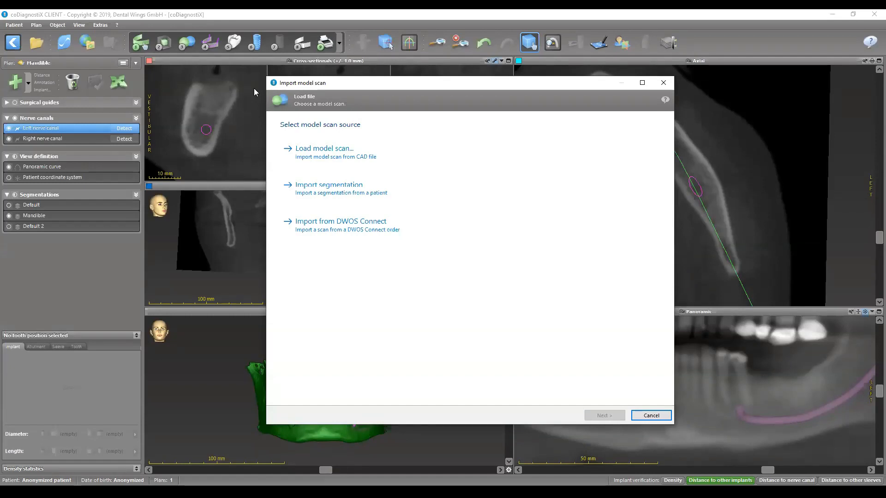
{"action": "left_click", "coordinate": [363, 162]}
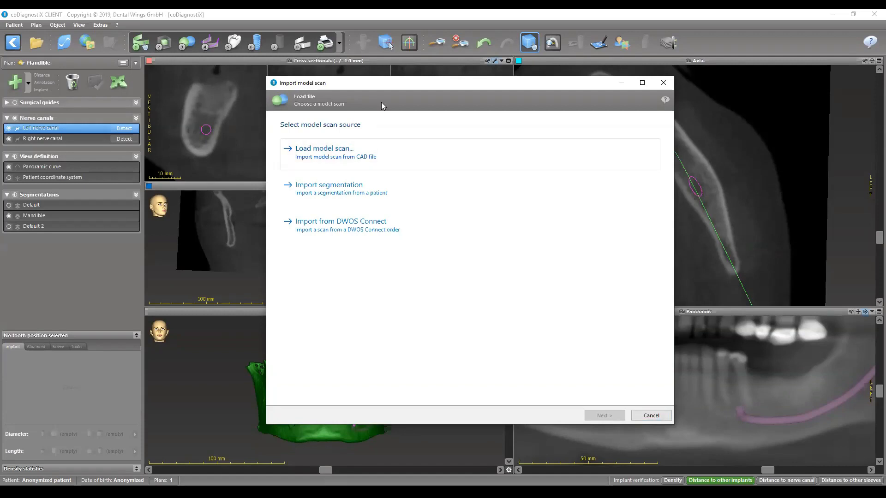
{"action": "right_click", "coordinate": [449, 263]}
{"action": "left_click", "coordinate": [470, 302]}
{"action": "key", "text": "Return"}
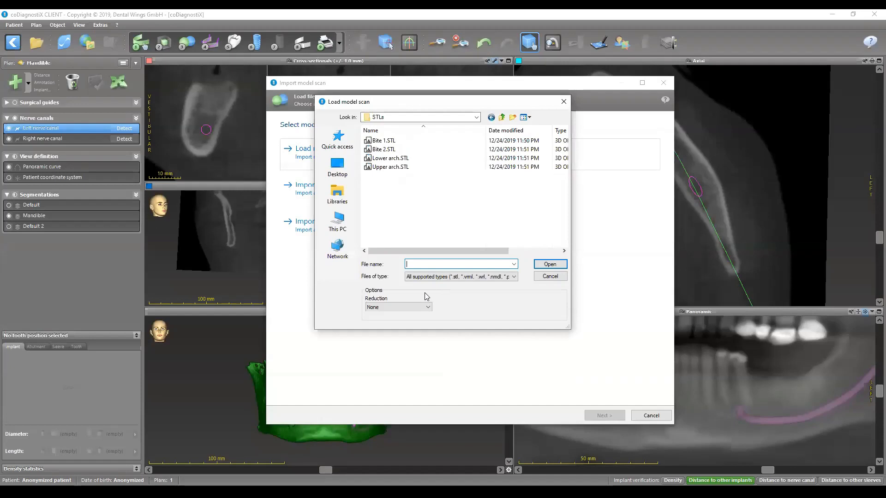
{"action": "left_click", "coordinate": [385, 159]}
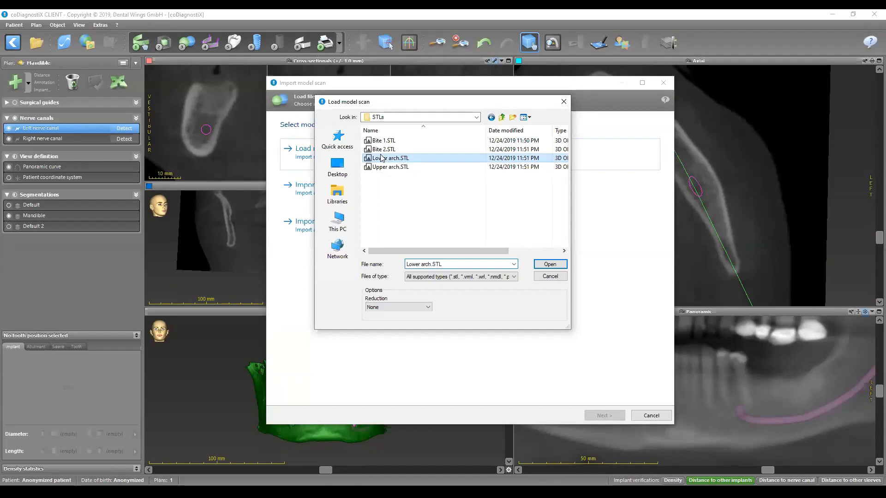
{"action": "double_click", "coordinate": [381, 158]}
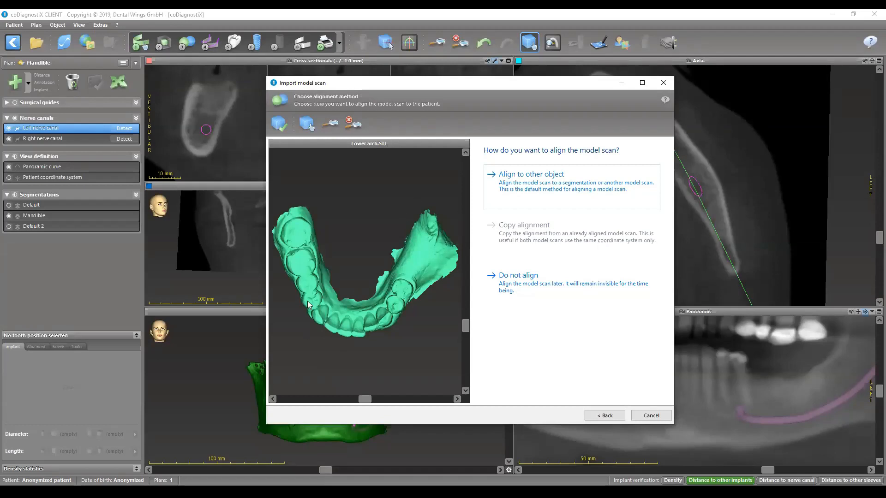
- Check the lower arch scan, choose to align it to another object, and accept the Mandible segmentation as registration object
{"action": "left_click", "coordinate": [307, 123]}
{"action": "mouse_move", "coordinate": [371, 280]}
{"action": "left_mouse_down"}
{"action": "mouse_move", "coordinate": [388, 249]}
{"action": "mouse_move", "coordinate": [369, 282]}
{"action": "left_mouse_up"}
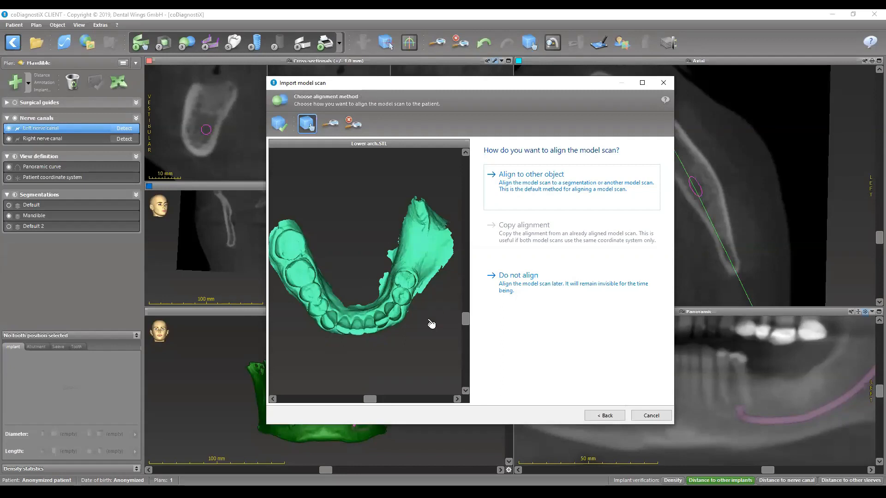
{"action": "left_click", "coordinate": [519, 186]}
{"action": "left_click_drag", "start_coordinate": [548, 302], "coordinate": [549, 287]}
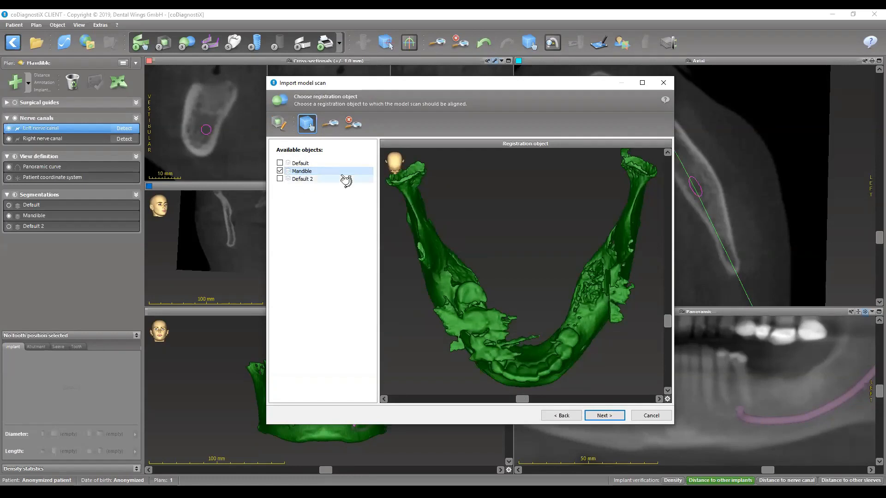
{"action": "left_click", "coordinate": [599, 416]}
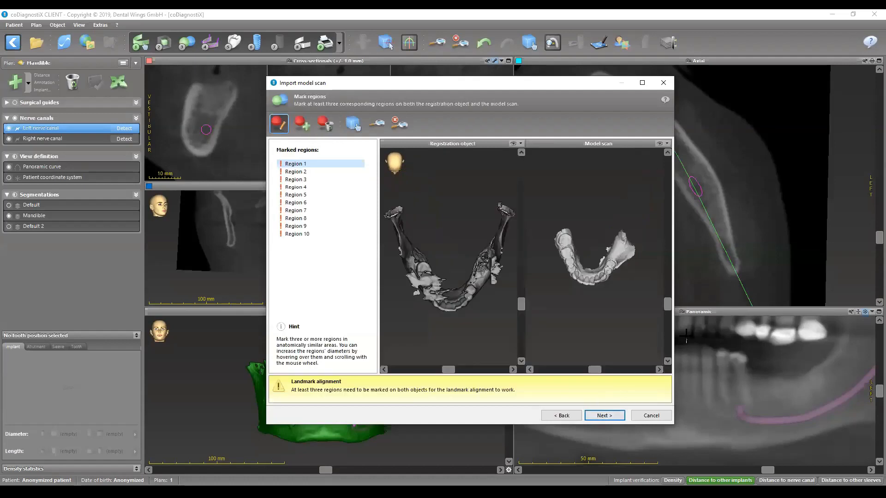
- Maximize the region-marking window and enlarge and orient the registration object and model scan to show their teeth from above
{"action": "double_click", "coordinate": [508, 84]}
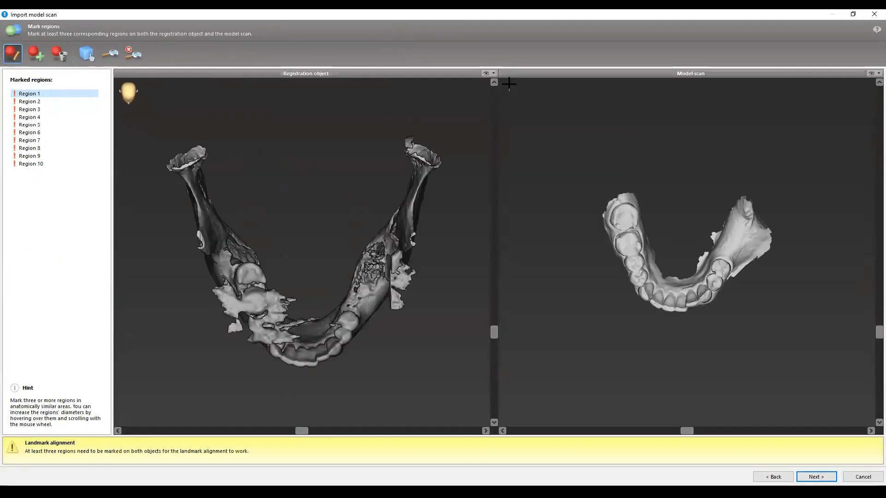
{"action": "scroll", "coordinate": [674, 289], "scroll_direction": "up", "scroll_amount": 2}
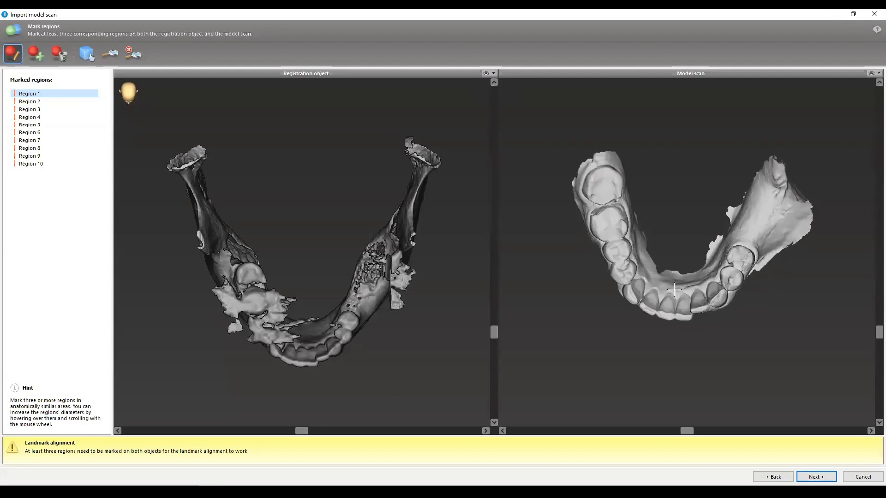
{"action": "scroll", "coordinate": [674, 290], "scroll_direction": "up", "scroll_amount": 1}
{"action": "left_click", "coordinate": [87, 54]}
{"action": "left_click_drag", "start_coordinate": [695, 311], "coordinate": [736, 291]}
{"action": "scroll", "coordinate": [347, 314], "scroll_direction": "up", "scroll_amount": 3}
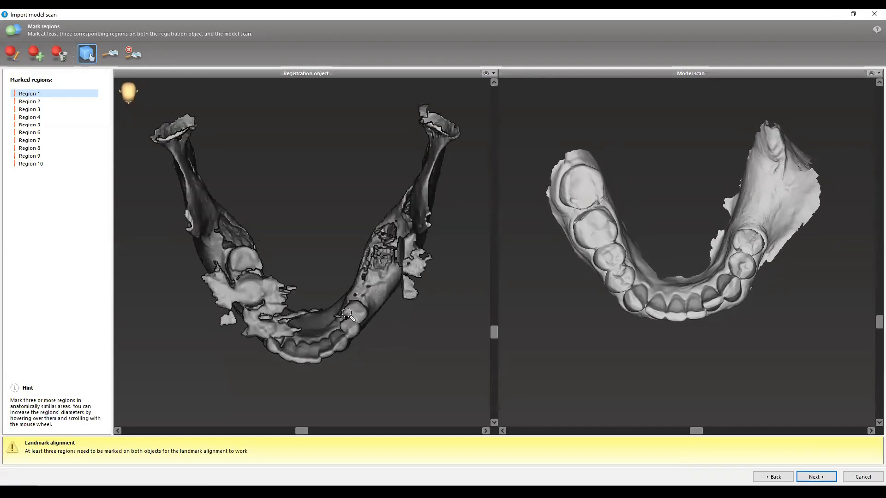
{"action": "scroll", "coordinate": [348, 314], "scroll_direction": "up", "scroll_amount": 1}
{"action": "left_click_drag", "start_coordinate": [355, 312], "coordinate": [381, 311]}
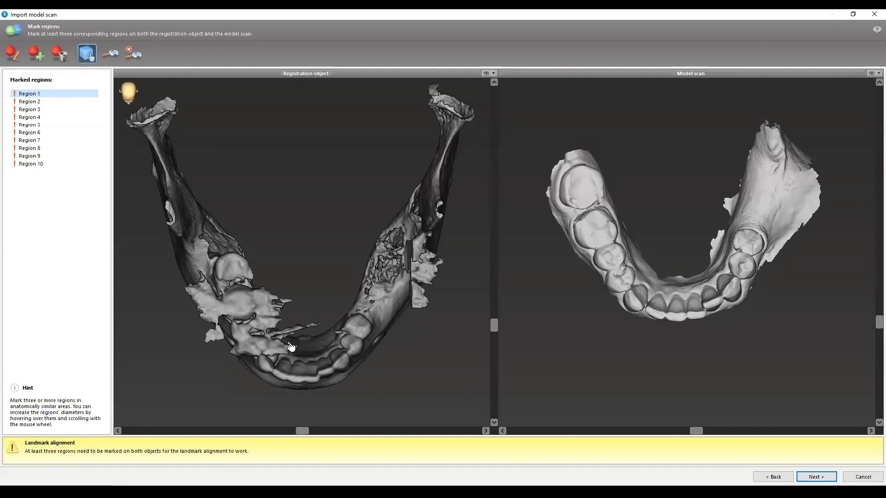
- Mark three corresponding regions on the mandible and the lower arch scan: left canine, right canine and central incisor edge
{"action": "left_click_drag", "start_coordinate": [340, 296], "coordinate": [487, 346]}
{"action": "middle_click_drag", "start_coordinate": [615, 263], "coordinate": [624, 315]}
{"action": "scroll", "coordinate": [694, 324], "scroll_direction": "up", "scroll_amount": 1}
{"action": "left_click_drag", "start_coordinate": [694, 324], "coordinate": [691, 310]}
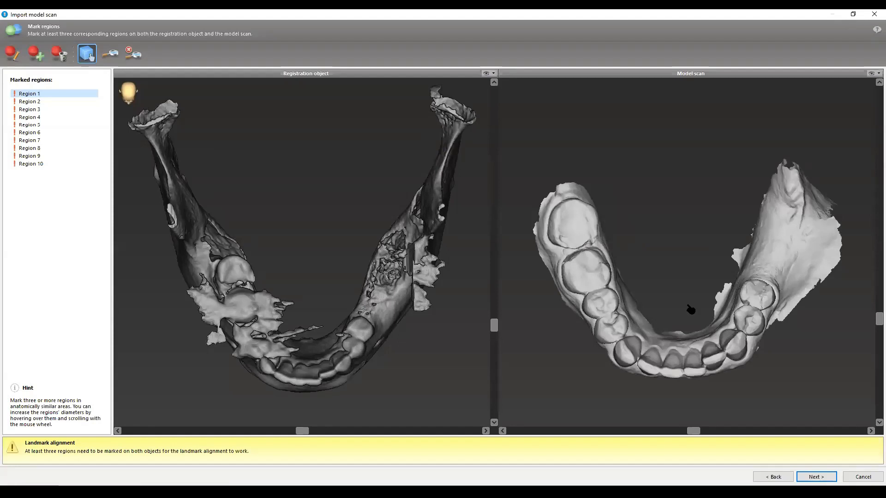
{"action": "left_click", "coordinate": [13, 53]}
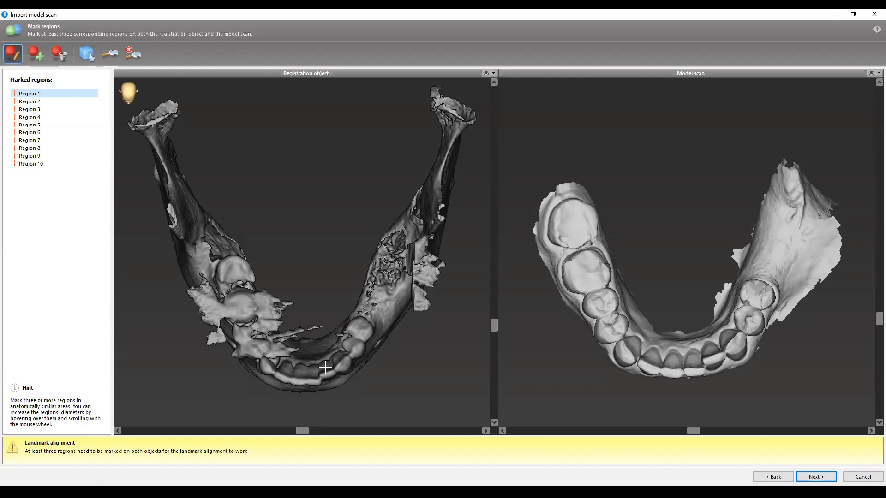
{"action": "right_click_drag", "start_coordinate": [327, 367], "coordinate": [345, 344]}
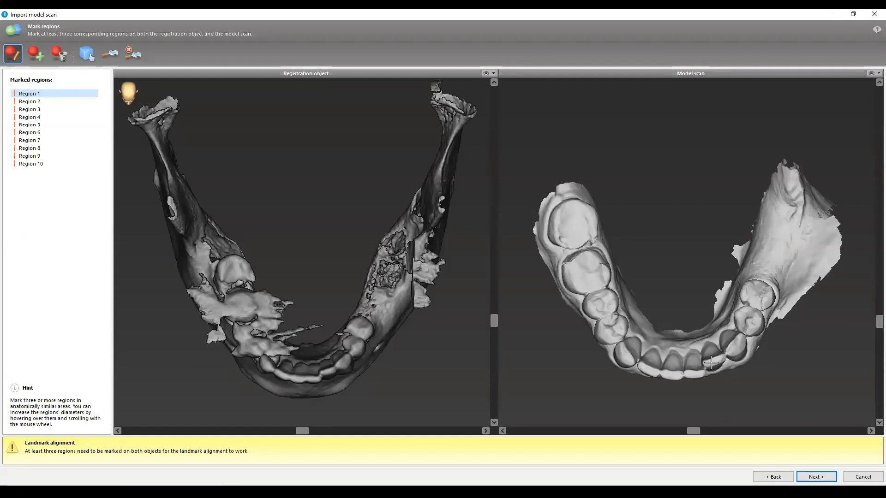
{"action": "left_click", "coordinate": [732, 340]}
{"action": "left_click", "coordinate": [340, 358]}
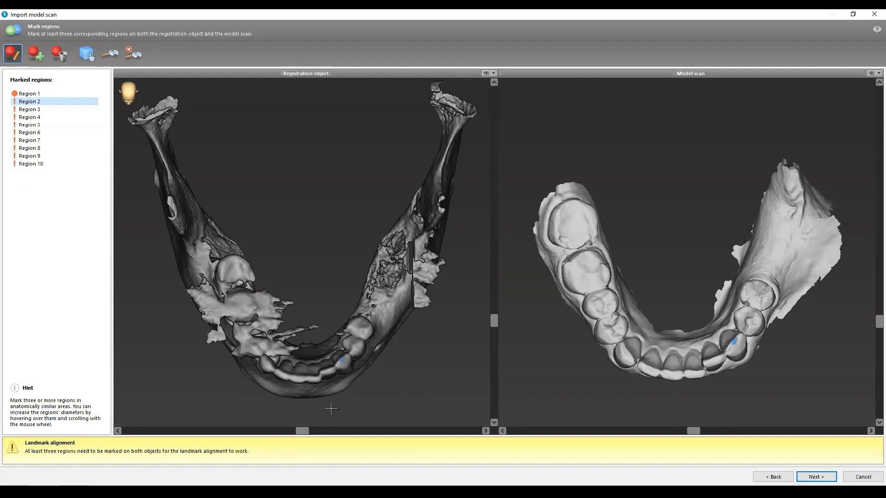
{"action": "left_click", "coordinate": [626, 357]}
{"action": "left_click", "coordinate": [268, 362]}
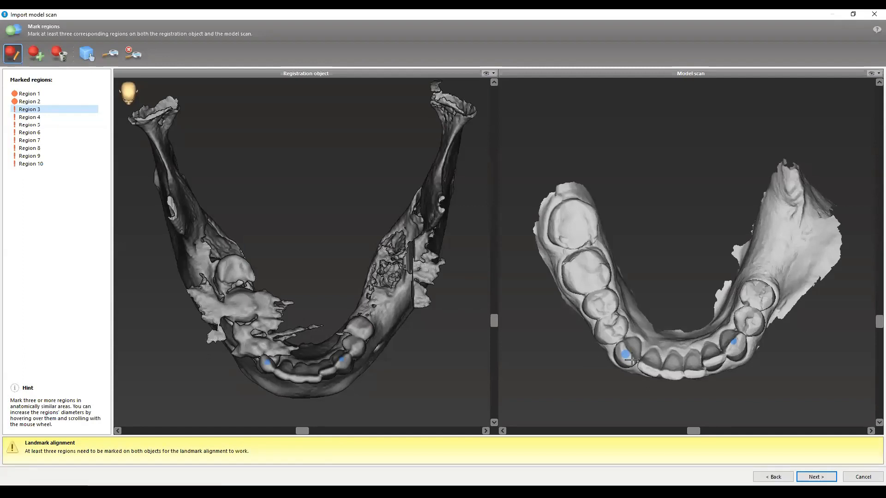
{"action": "left_click", "coordinate": [671, 375]}
{"action": "left_click", "coordinate": [298, 379]}
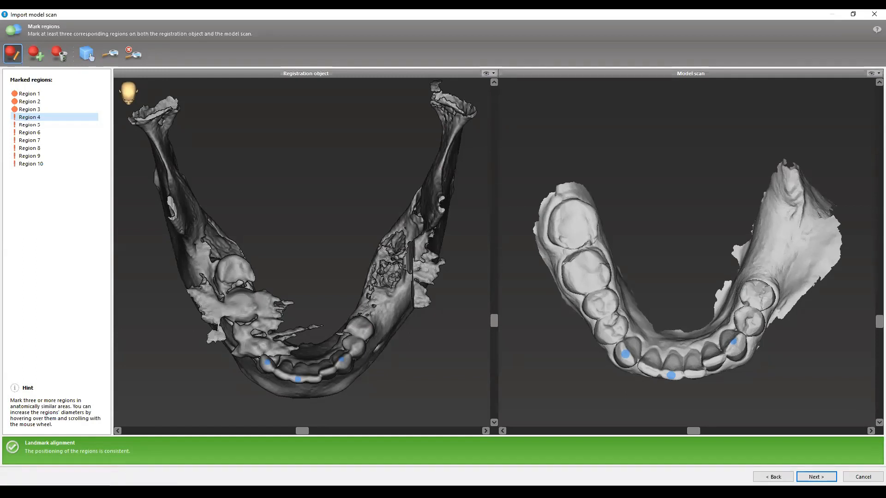
- Mark two more corresponding regions on the left and right first premolars and run the automatic registration
{"action": "left_click", "coordinate": [750, 322]}
{"action": "left_click", "coordinate": [354, 347]}
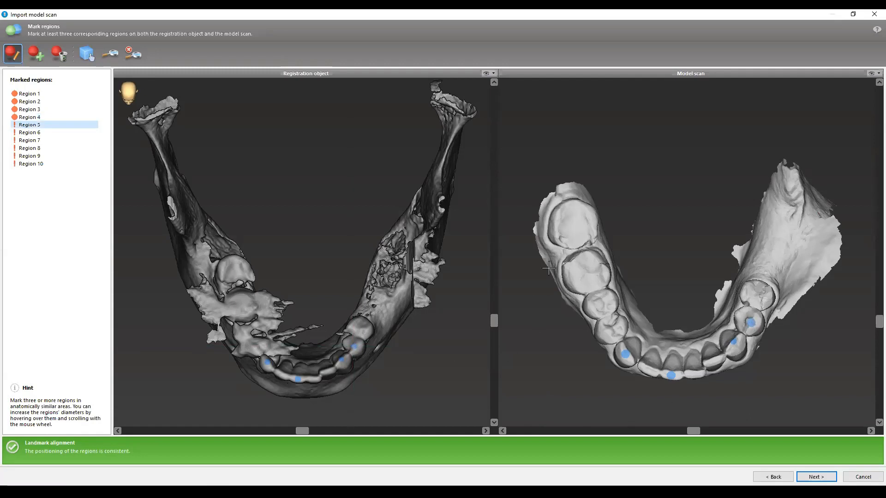
{"action": "left_click", "coordinate": [255, 347]}
{"action": "left_click", "coordinate": [605, 333]}
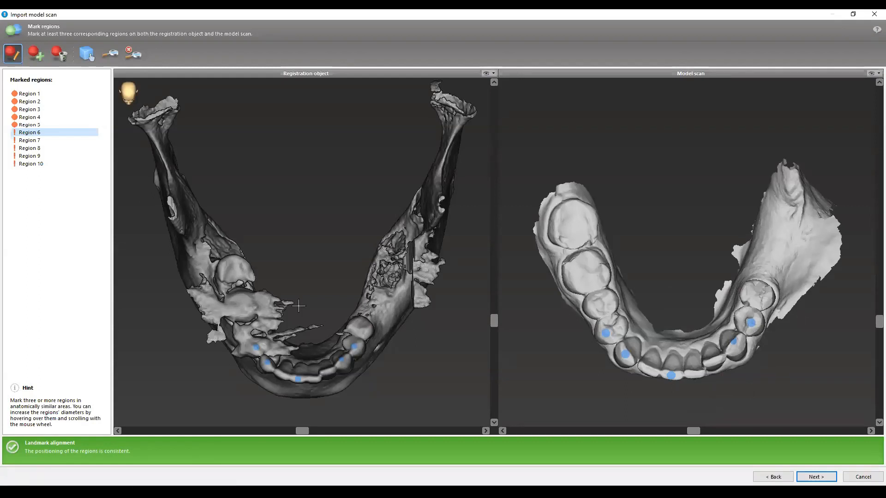
{"action": "left_click", "coordinate": [817, 478]}
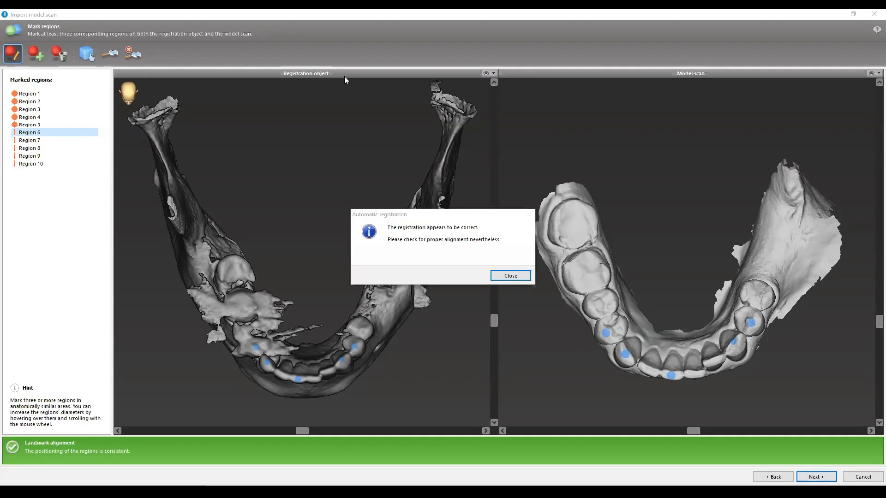
{"action": "left_click", "coordinate": [506, 277]}
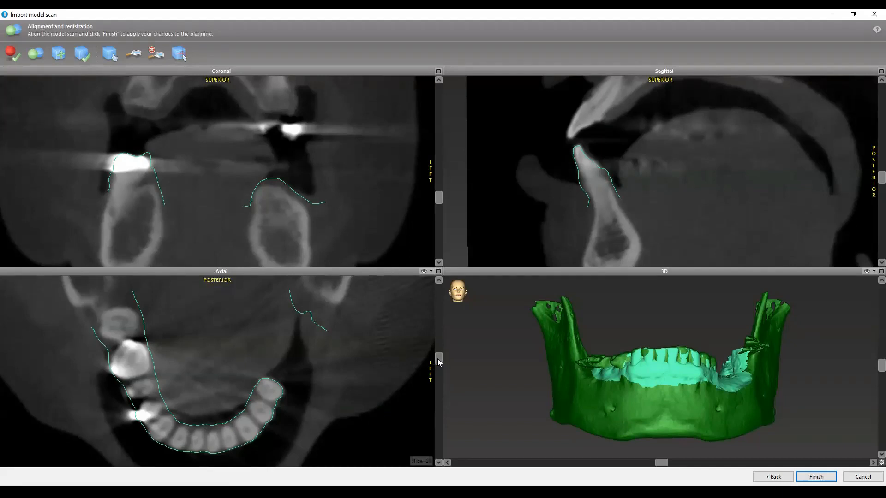
- Check how the lower arch outline follows the teeth throughout the axial, coronal and sagittal slices
{"action": "left_click_drag", "start_coordinate": [437, 358], "coordinate": [436, 353]}
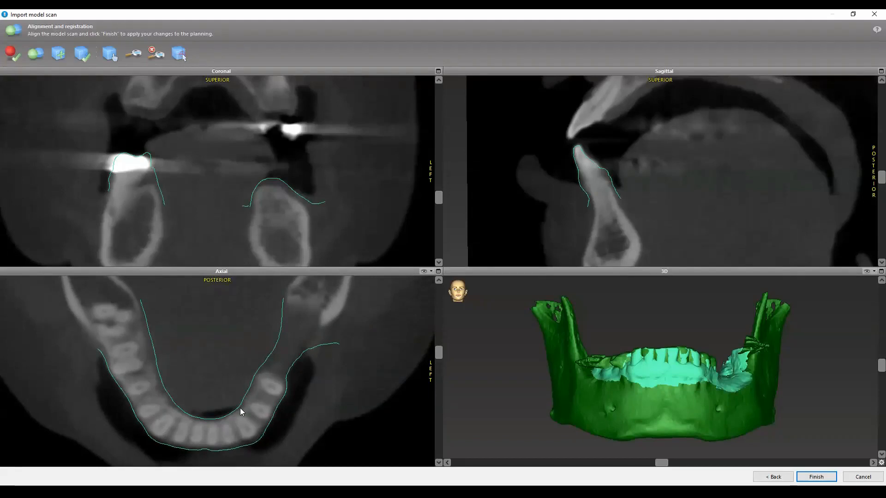
{"action": "scroll", "coordinate": [208, 411], "scroll_direction": "down", "scroll_amount": 3}
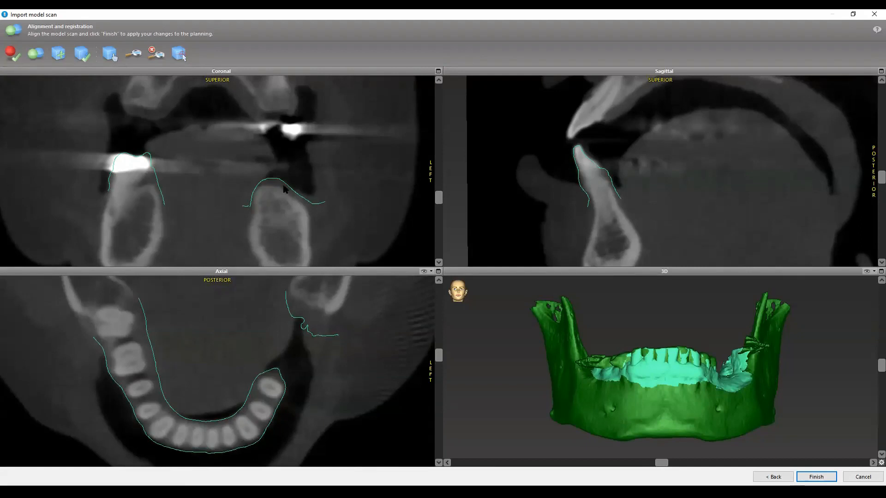
{"action": "left_click_drag", "start_coordinate": [439, 196], "coordinate": [435, 209]}
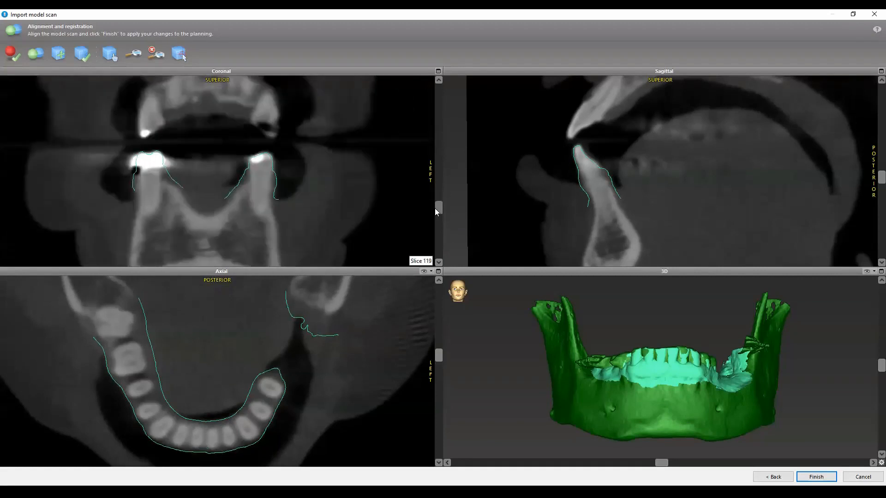
{"action": "scroll", "coordinate": [247, 169], "scroll_direction": "down", "scroll_amount": 5}
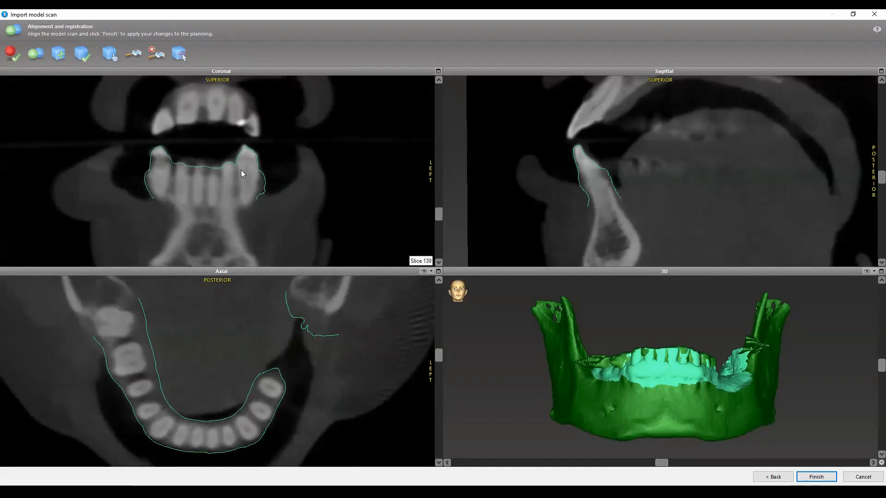
{"action": "left_click_drag", "start_coordinate": [881, 178], "coordinate": [873, 190]}
{"action": "scroll", "coordinate": [705, 161], "scroll_direction": "up", "scroll_amount": 3}
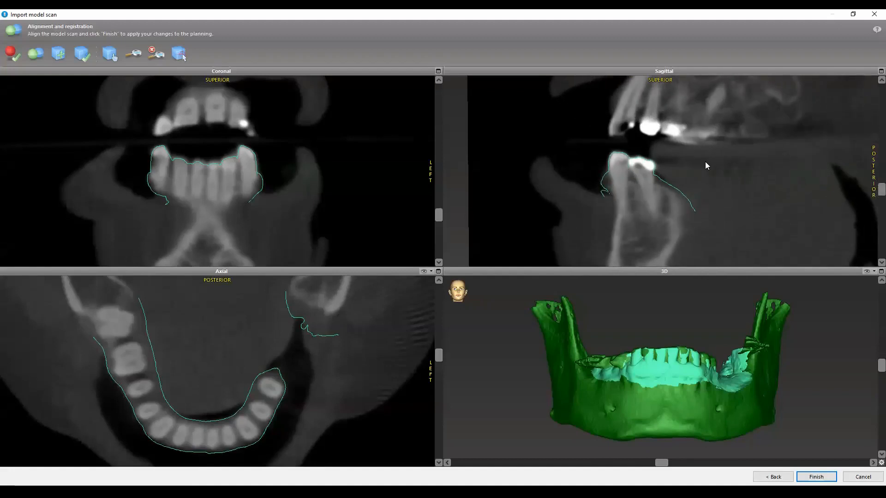
{"action": "scroll", "coordinate": [705, 162], "scroll_direction": "up", "scroll_amount": 4}
{"action": "scroll", "coordinate": [707, 173], "scroll_direction": "up", "scroll_amount": 8}
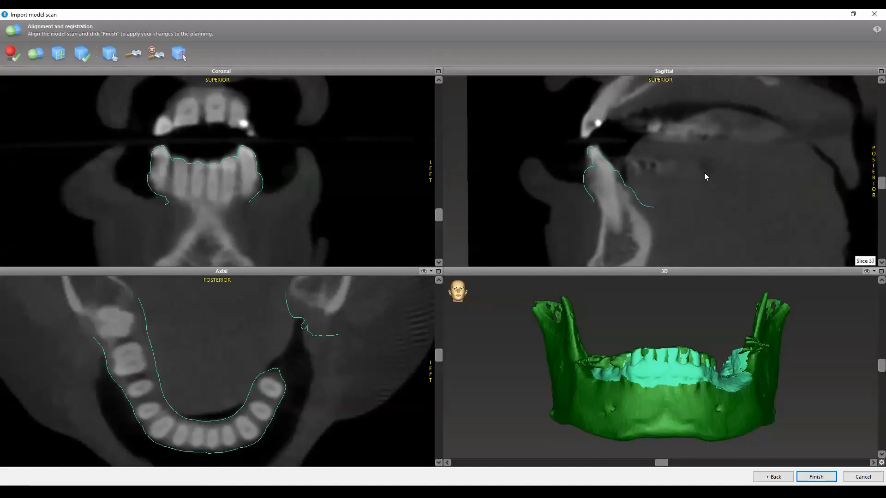
{"action": "scroll", "coordinate": [703, 173], "scroll_direction": "up", "scroll_amount": 4}
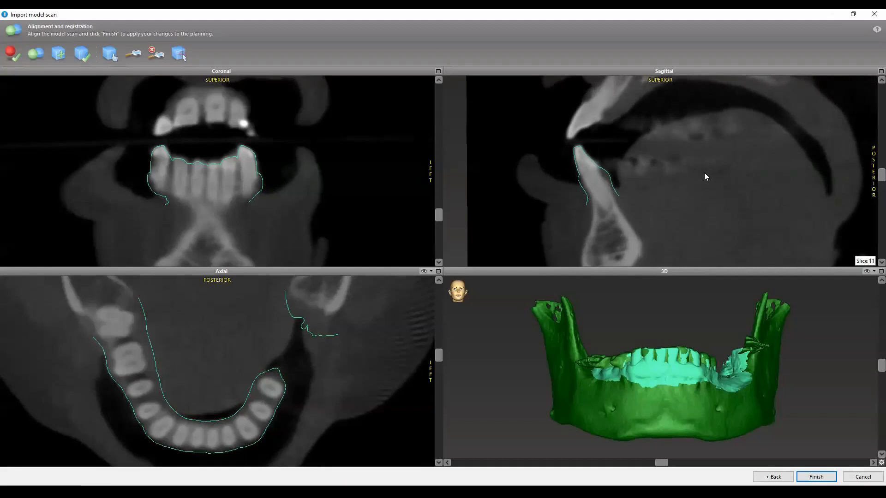
{"action": "left_click_drag", "start_coordinate": [439, 354], "coordinate": [440, 370]}
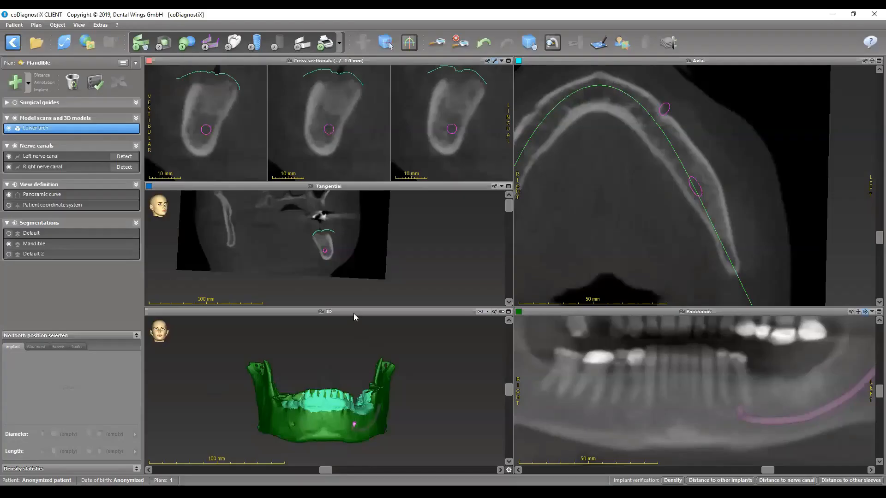
- Finish the lower arch import and inspect the scan with the nerve canal in an enlarged 3D view, hiding all segmentations
{"action": "double_click", "coordinate": [354, 314]}
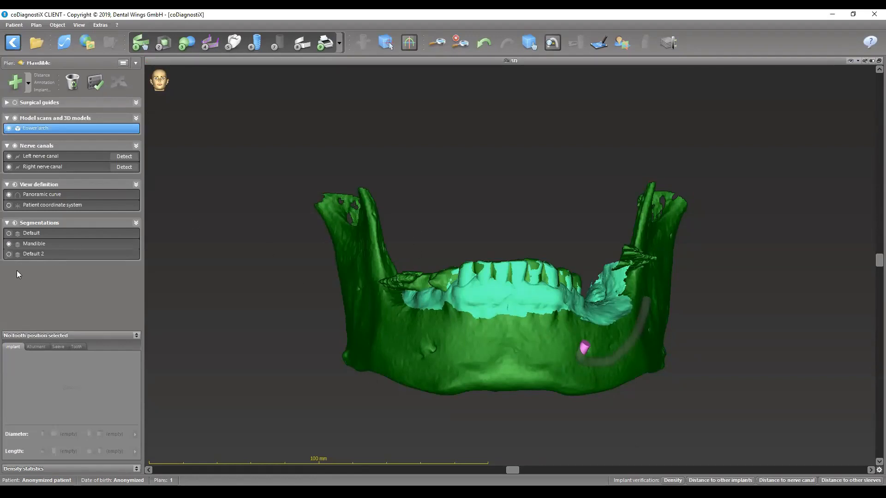
{"action": "left_click", "coordinate": [15, 223]}
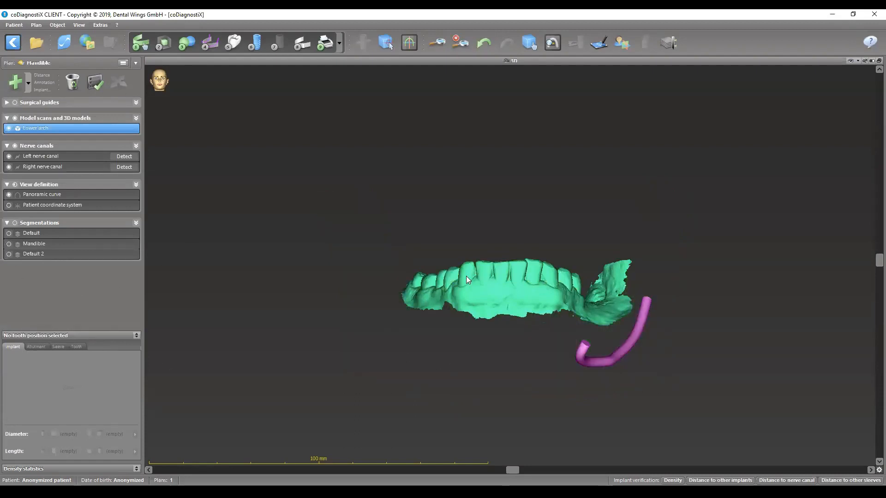
{"action": "left_click_drag", "start_coordinate": [510, 214], "coordinate": [518, 432]}
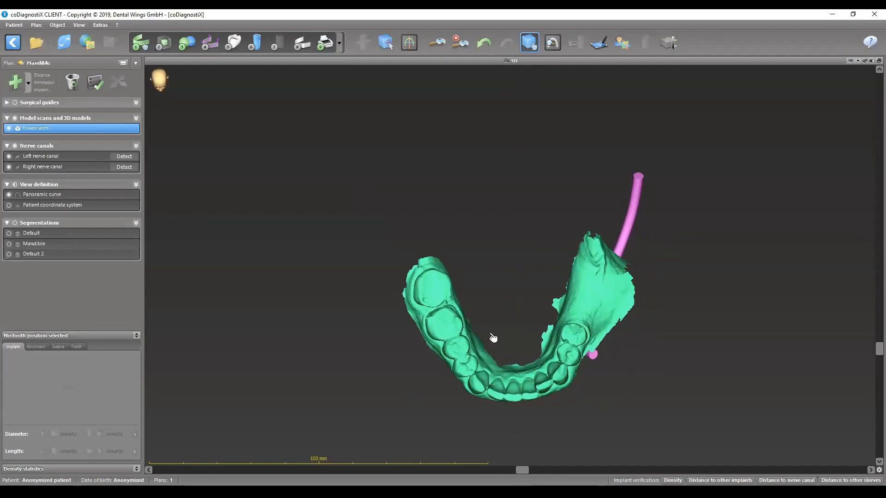
{"action": "left_click_drag", "start_coordinate": [547, 351], "coordinate": [411, 127]}
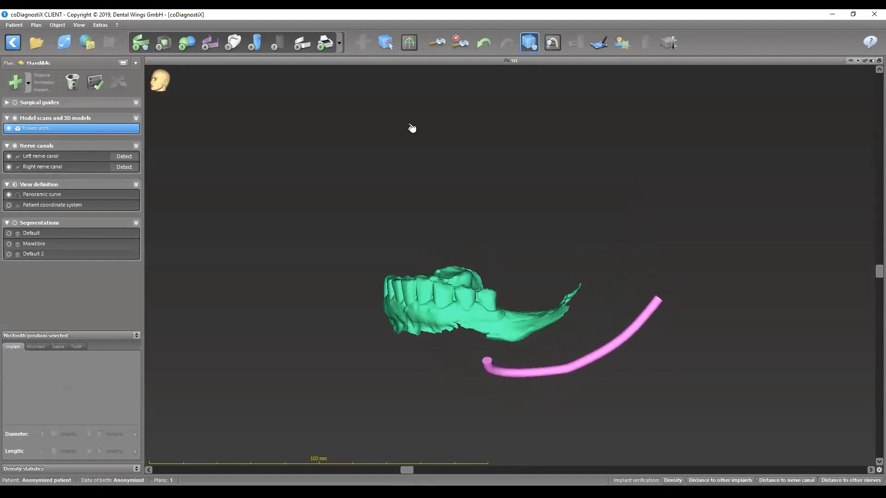
- Restore the multi-view layout and turn the lower arch scan in 3D through an occlusal view to the front
{"action": "double_click", "coordinate": [522, 63]}
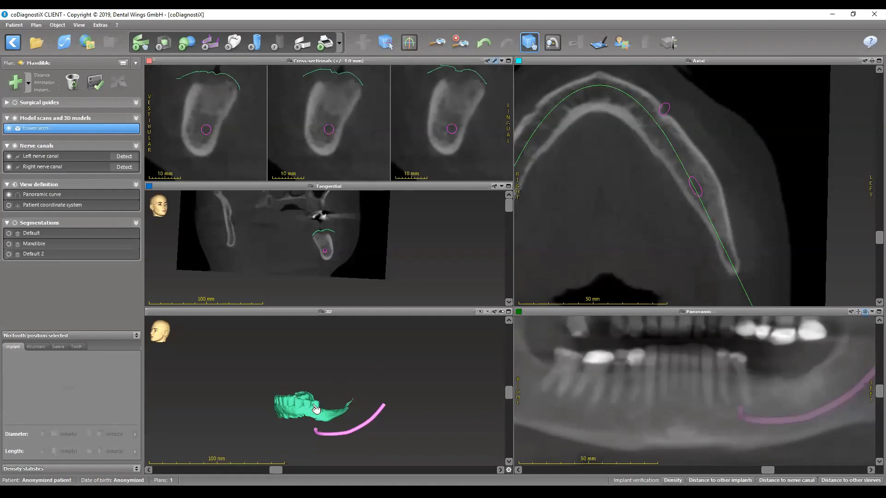
{"action": "left_click_drag", "start_coordinate": [321, 398], "coordinate": [340, 418]}
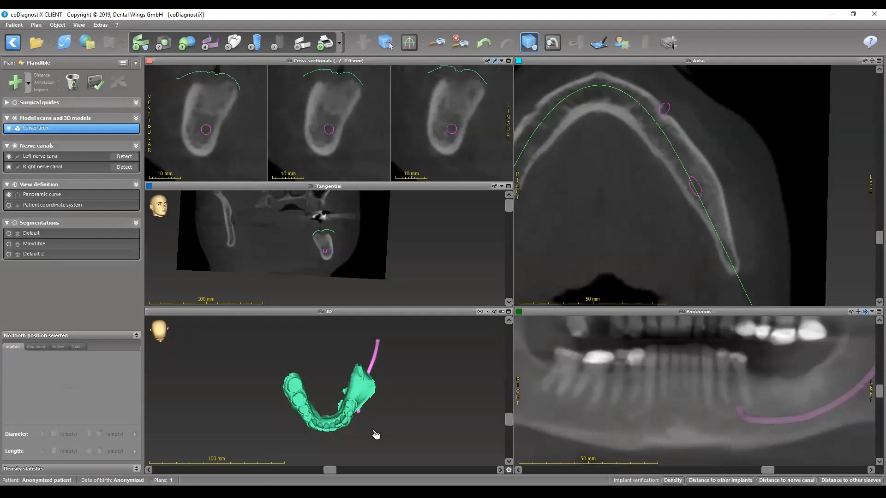
{"action": "left_click_drag", "start_coordinate": [369, 406], "coordinate": [340, 400]}
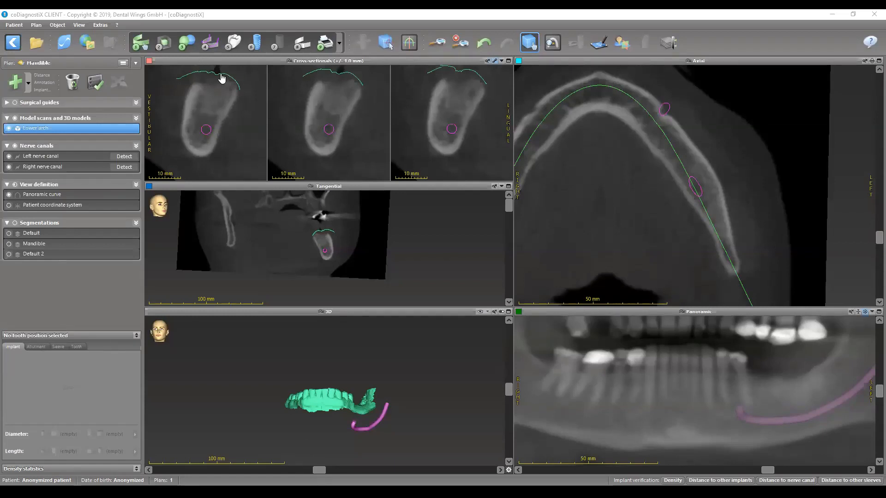
- Load Bite 1.STL from the STLs folder as another model scan with no reduction
{"action": "left_click", "coordinate": [186, 43]}
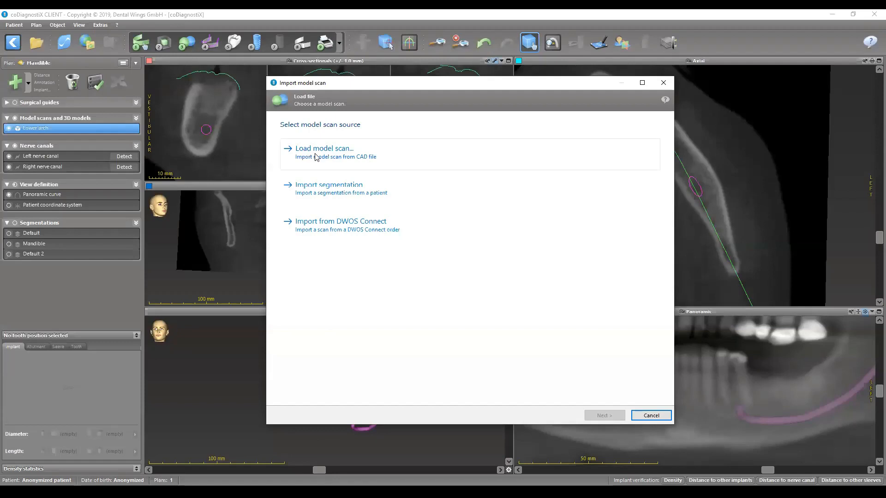
{"action": "left_click", "coordinate": [363, 158]}
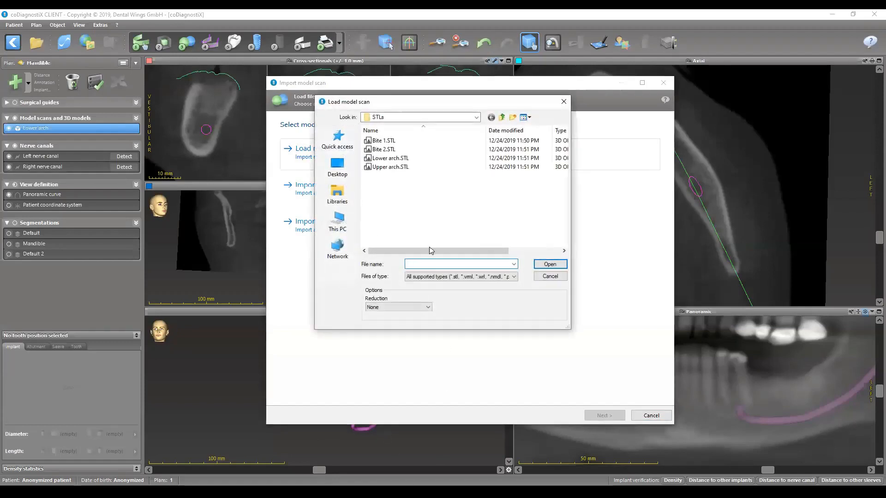
{"action": "left_click", "coordinate": [379, 141]}
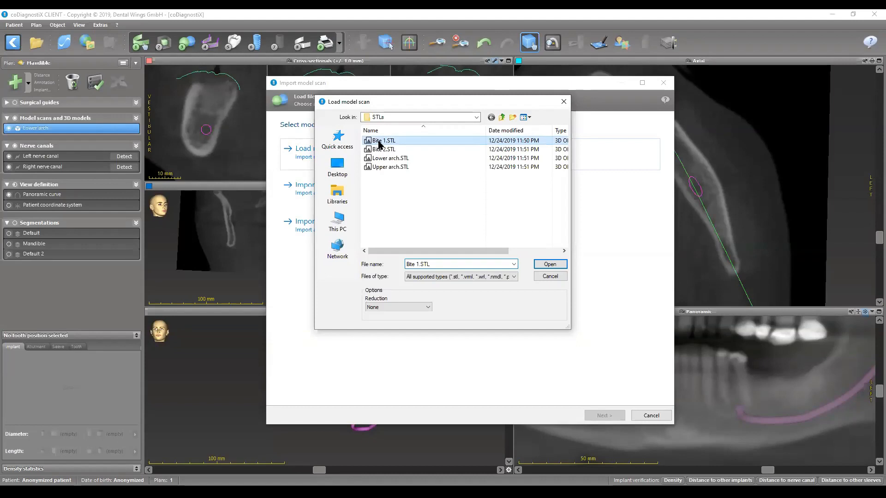
{"action": "double_click", "coordinate": [379, 142]}
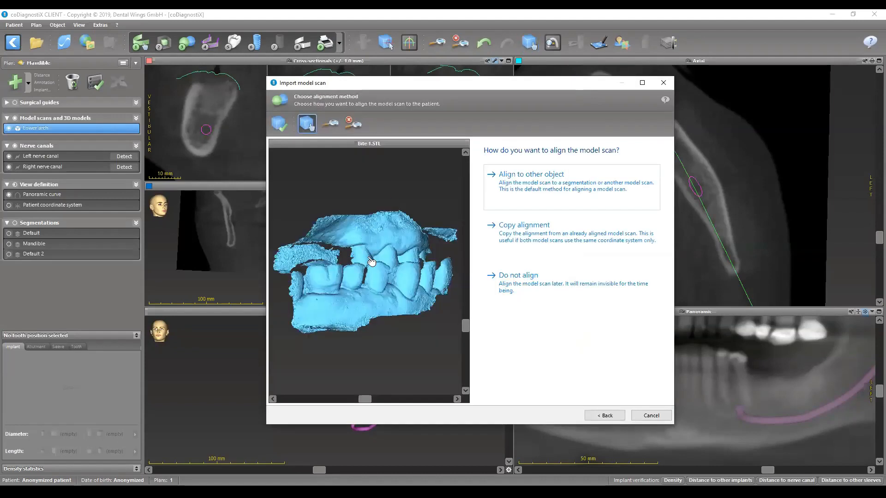
- Inspect the Bite 1 scan, copy its alignment from the lower arch, check the fit enlarged and finish the import
{"action": "left_click_drag", "start_coordinate": [355, 277], "coordinate": [415, 163]}
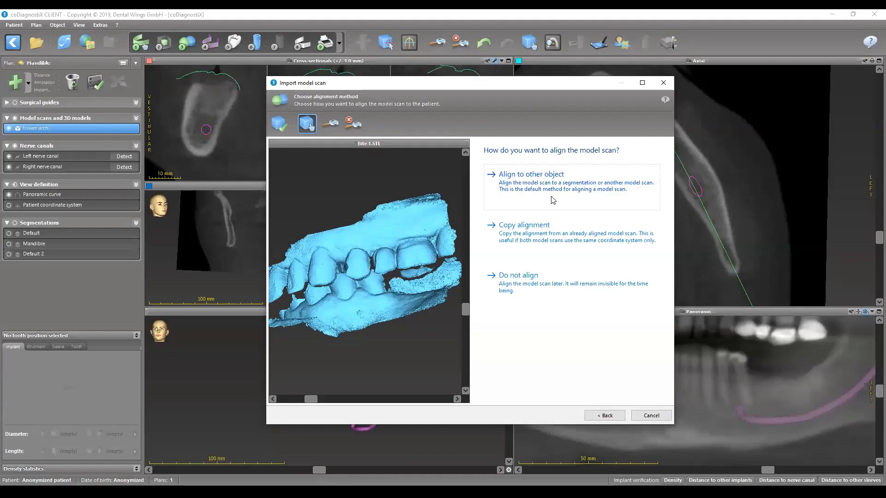
{"action": "left_click", "coordinate": [529, 243]}
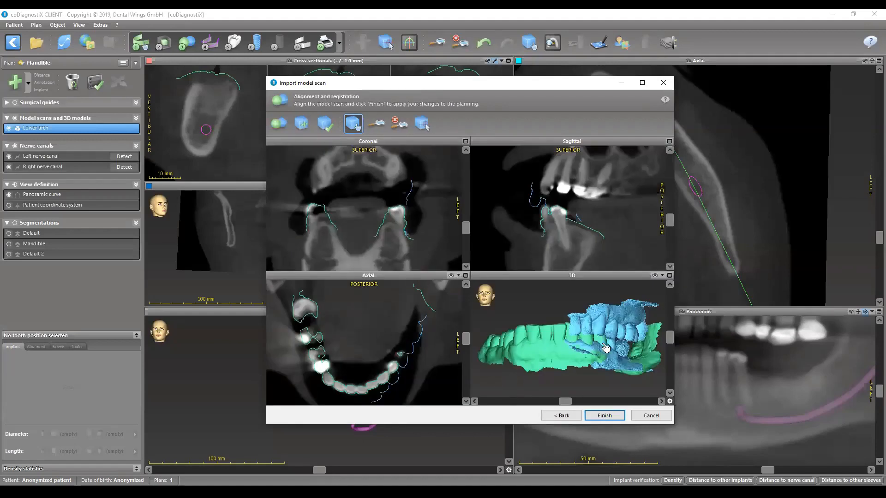
{"action": "left_click_drag", "start_coordinate": [587, 369], "coordinate": [574, 352]}
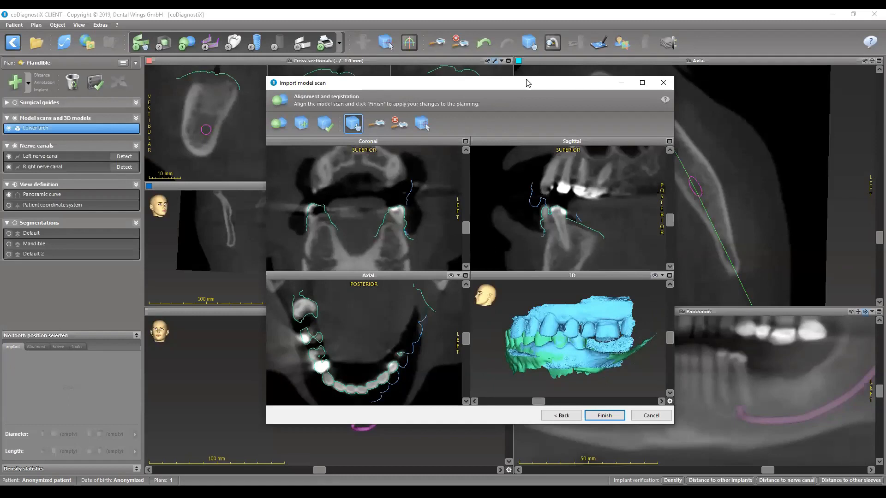
{"action": "double_click", "coordinate": [528, 83]}
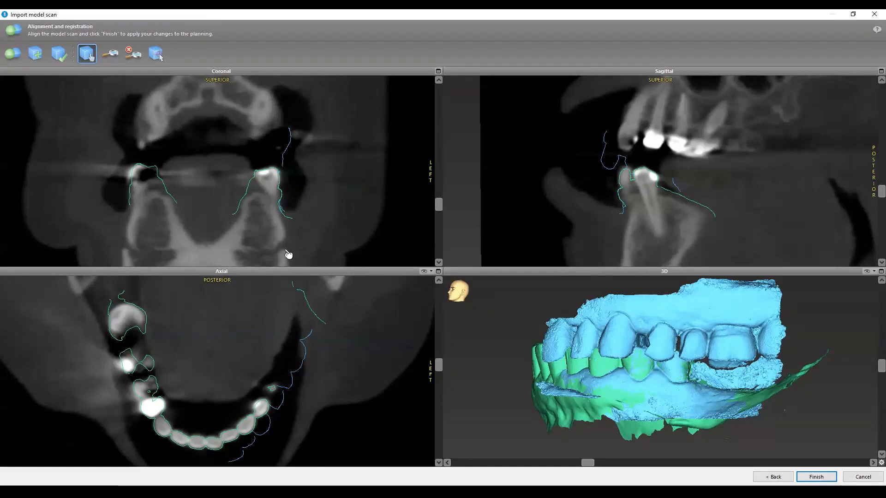
{"action": "left_click", "coordinate": [815, 476]}
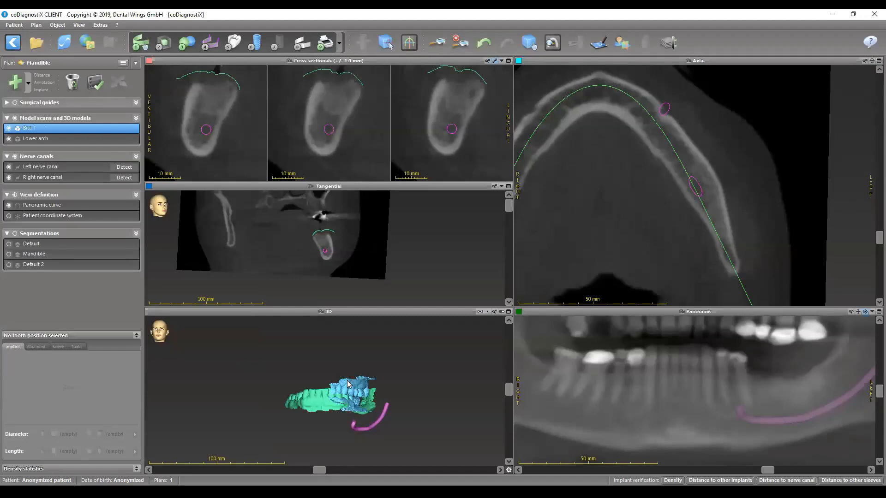
- Load Upper arch.STL from the STLs folder as a new model scan with no reduction and inspect its shape
{"action": "left_click", "coordinate": [188, 46]}
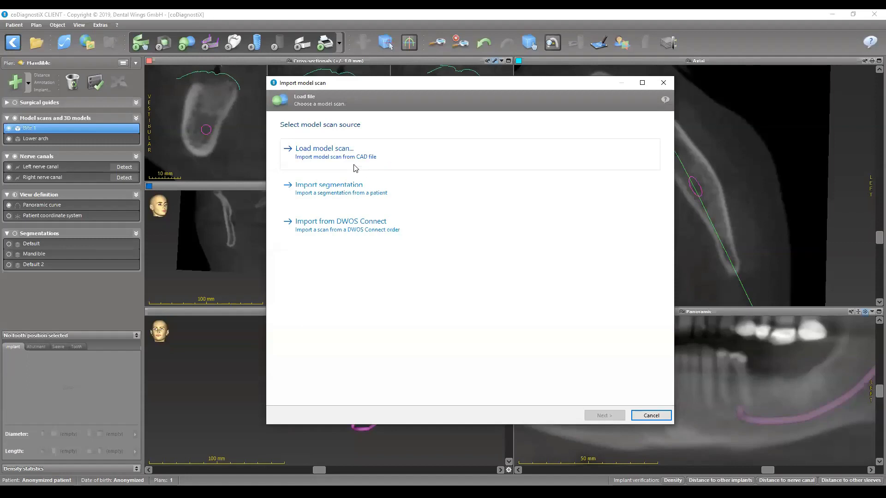
{"action": "left_click", "coordinate": [302, 156]}
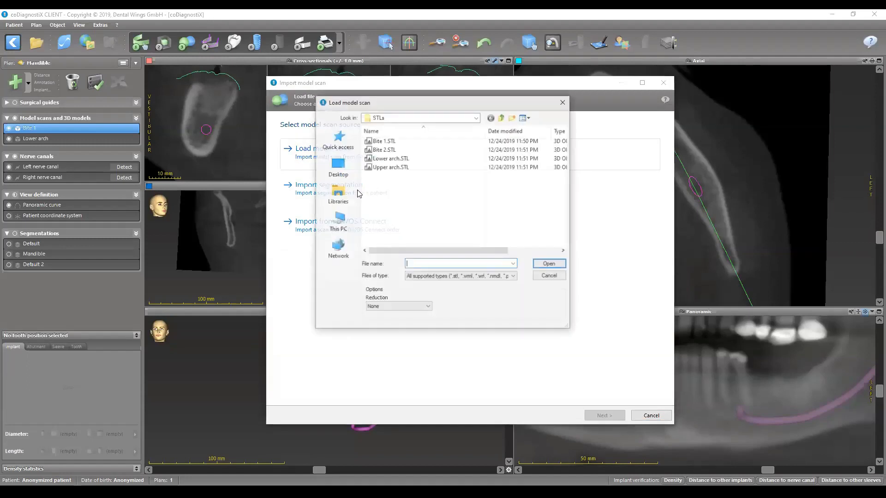
{"action": "left_click", "coordinate": [385, 168]}
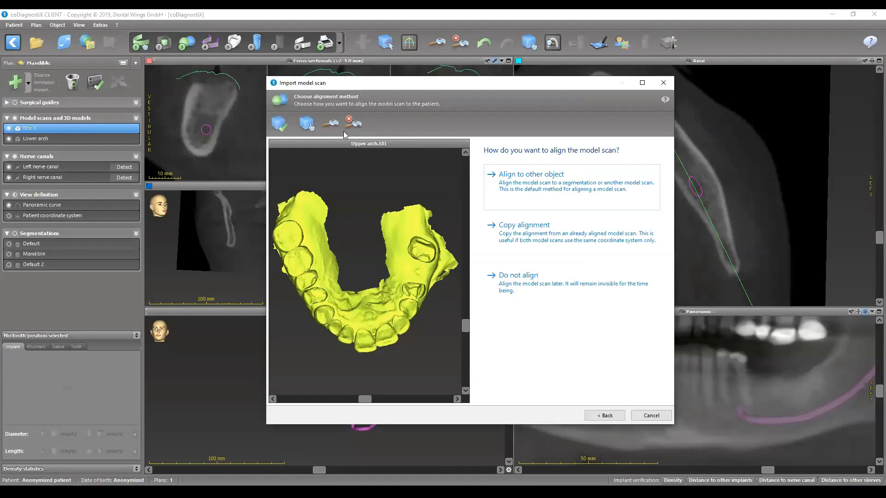
{"action": "left_click", "coordinate": [306, 125]}
{"action": "left_click_drag", "start_coordinate": [422, 261], "coordinate": [463, 243]}
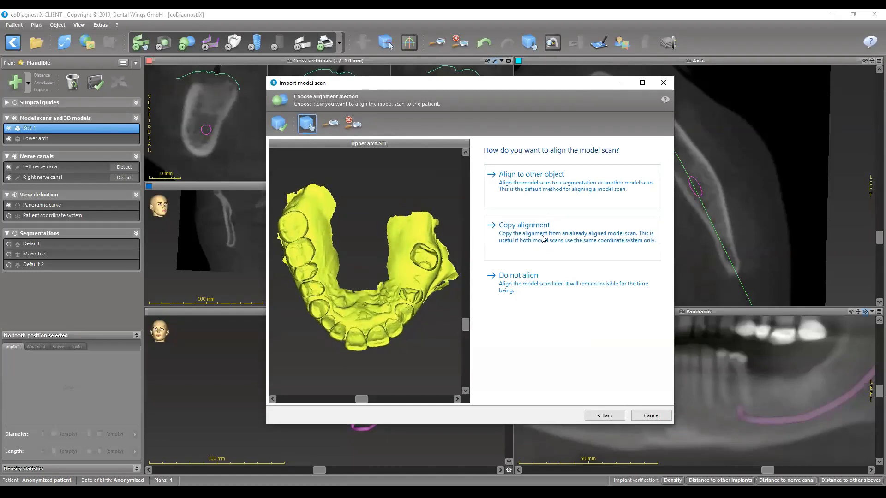
- Copy the upper arch's alignment from the Bite 1 scan after viewing that scan from the side
{"action": "left_click", "coordinate": [544, 238]}
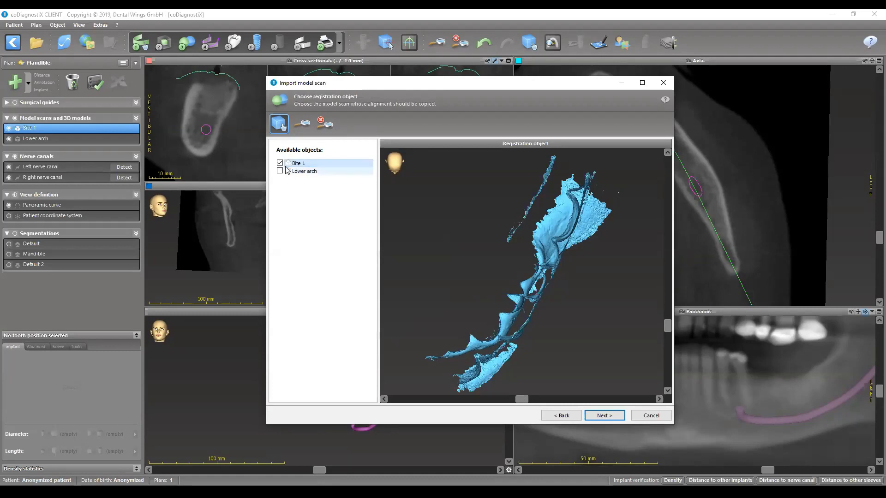
{"action": "left_click_drag", "start_coordinate": [569, 272], "coordinate": [482, 181]}
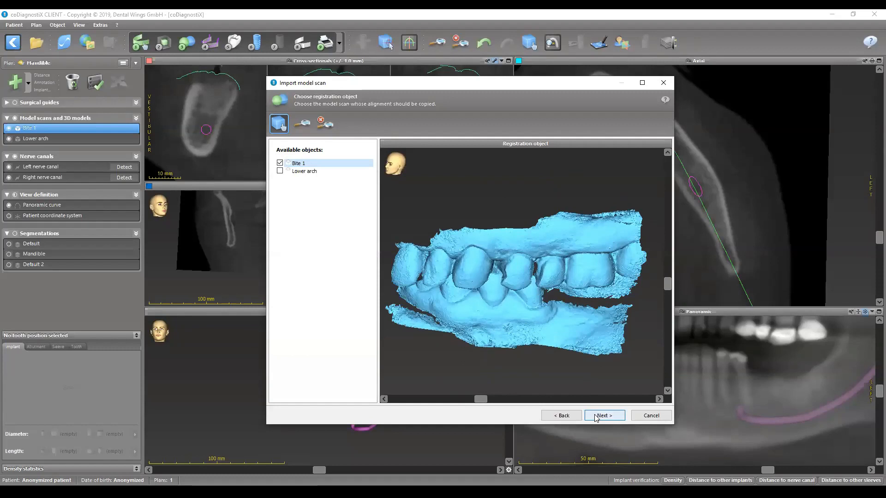
{"action": "left_click", "coordinate": [596, 416]}
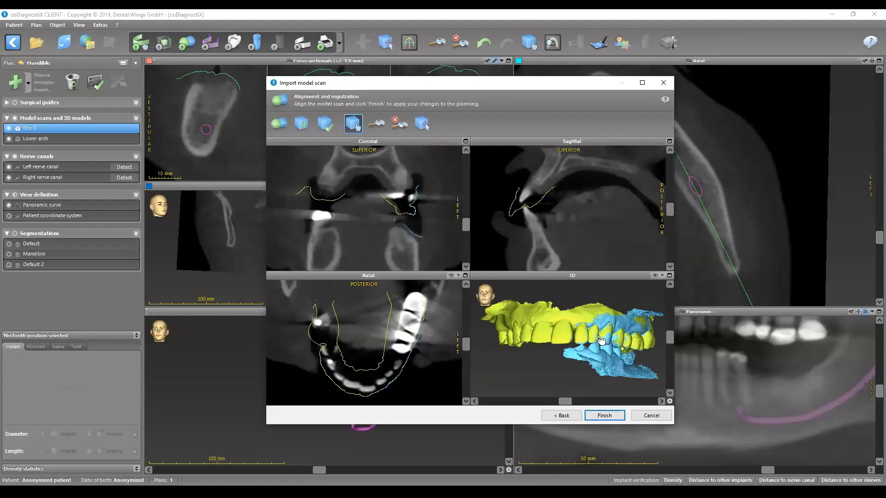
- Check the upper arch's fit against the Bite 1 scan from the side in an enlarged window and finish the import
{"action": "left_click_drag", "start_coordinate": [601, 340], "coordinate": [541, 228]}
{"action": "double_click", "coordinate": [519, 85]}
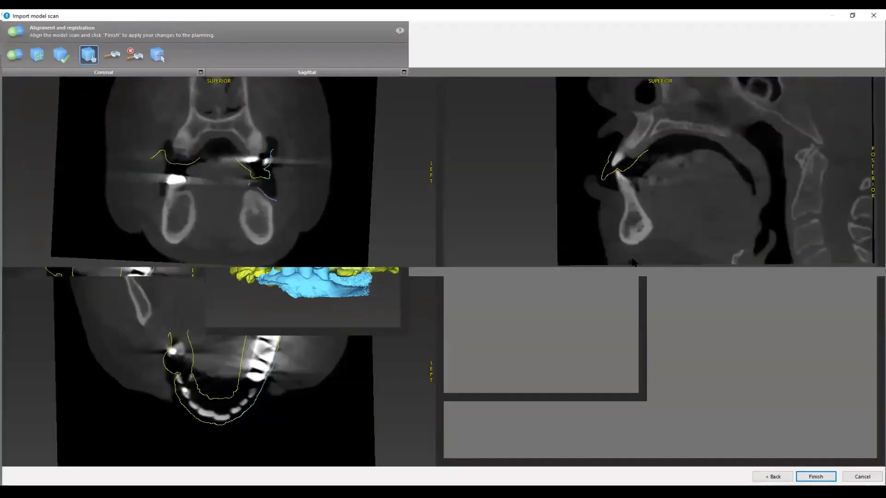
{"action": "left_click_drag", "start_coordinate": [680, 366], "coordinate": [688, 324]}
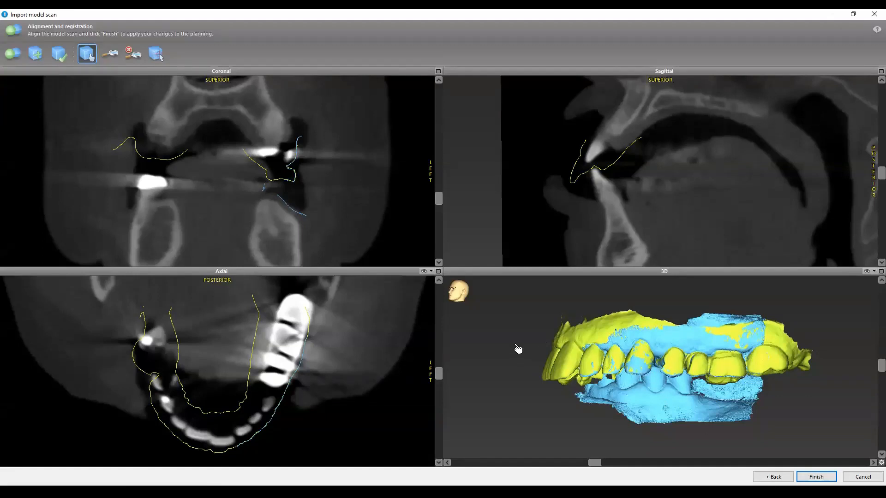
{"action": "left_click", "coordinate": [815, 477]}
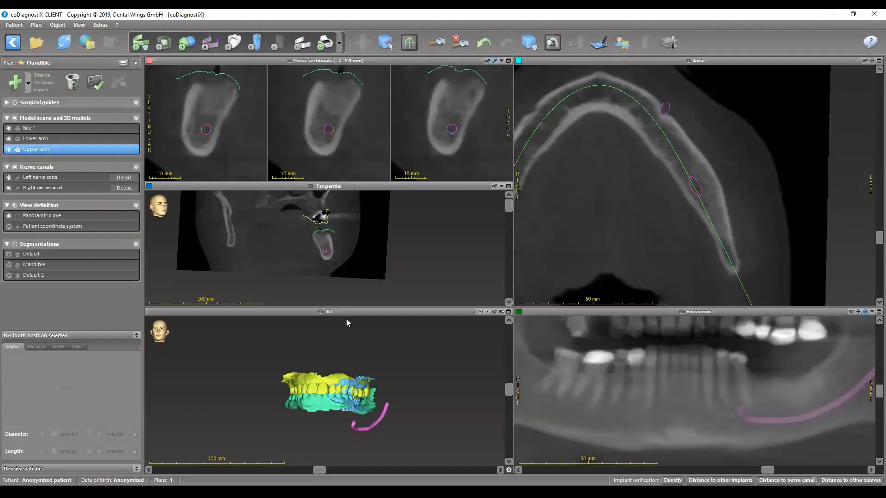
- Enlarge the 3D view, hide the Bite 1 scan and inspect how the upper and lower arches meet from the side
{"action": "double_click", "coordinate": [351, 312]}
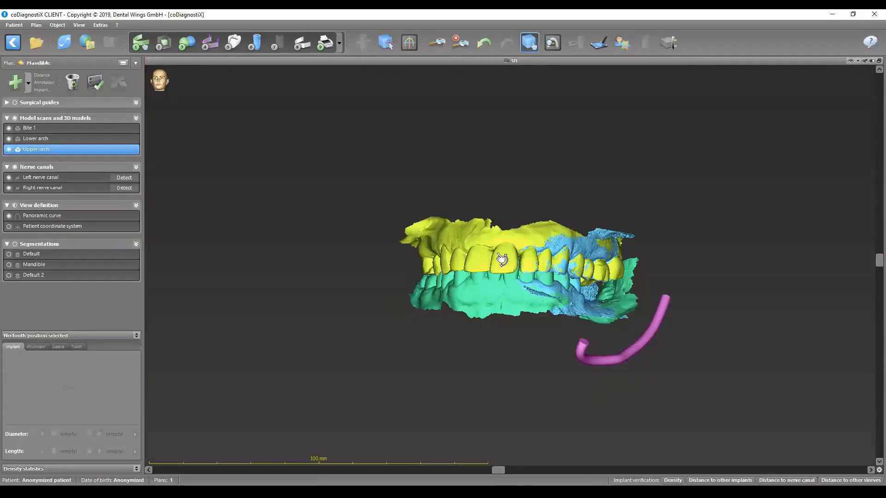
{"action": "left_click_drag", "start_coordinate": [514, 273], "coordinate": [301, 252]}
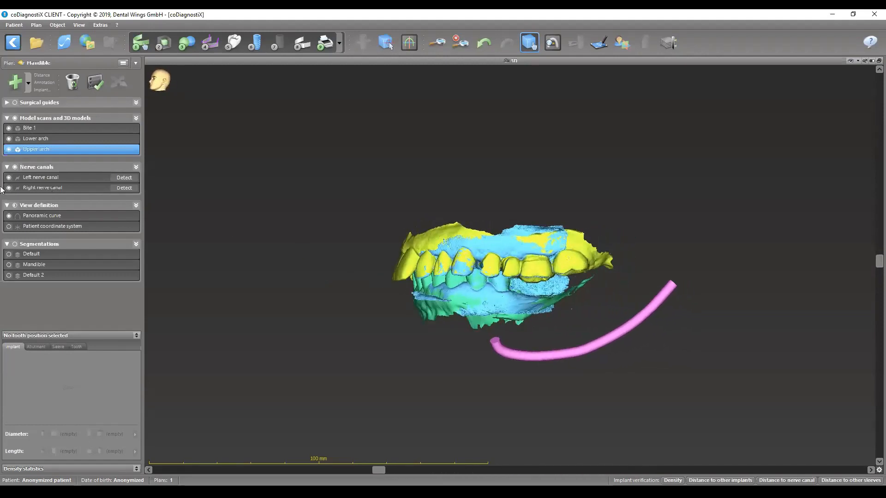
{"action": "left_click", "coordinate": [9, 128]}
{"action": "left_click_drag", "start_coordinate": [409, 257], "coordinate": [457, 273]}
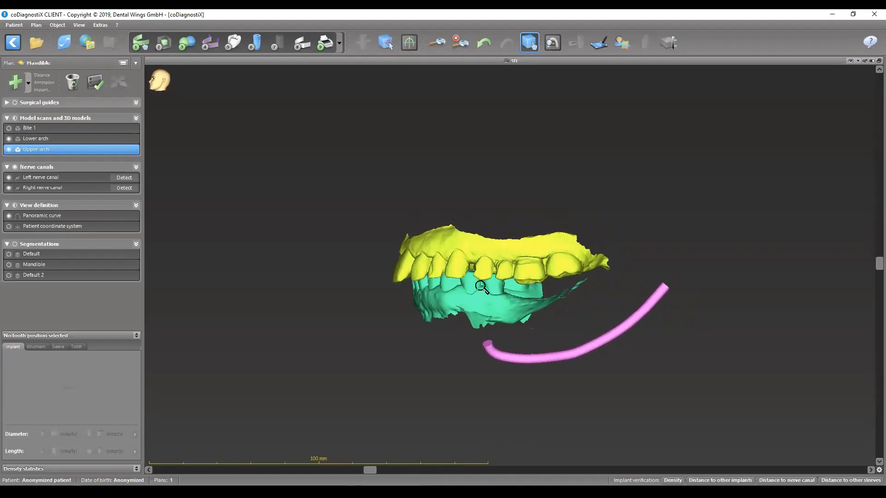
{"action": "scroll", "coordinate": [524, 303], "scroll_direction": "up", "scroll_amount": 4}
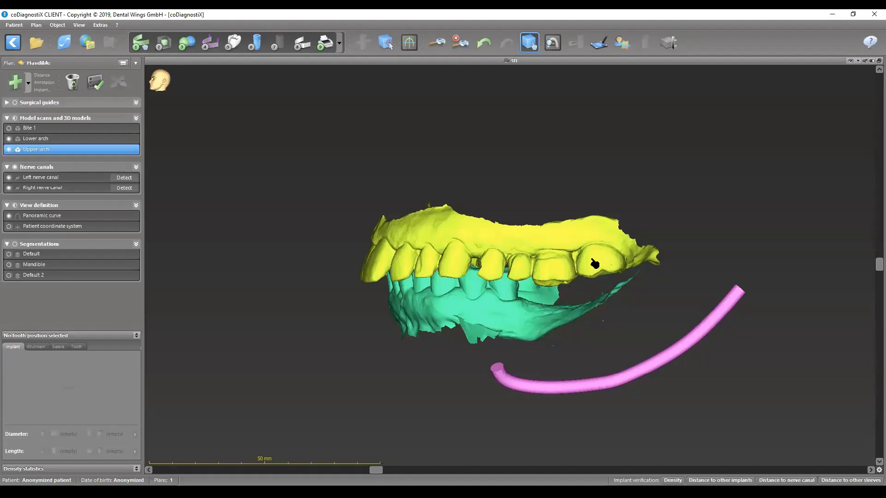
{"action": "scroll", "coordinate": [553, 272], "scroll_direction": "up", "scroll_amount": 3}
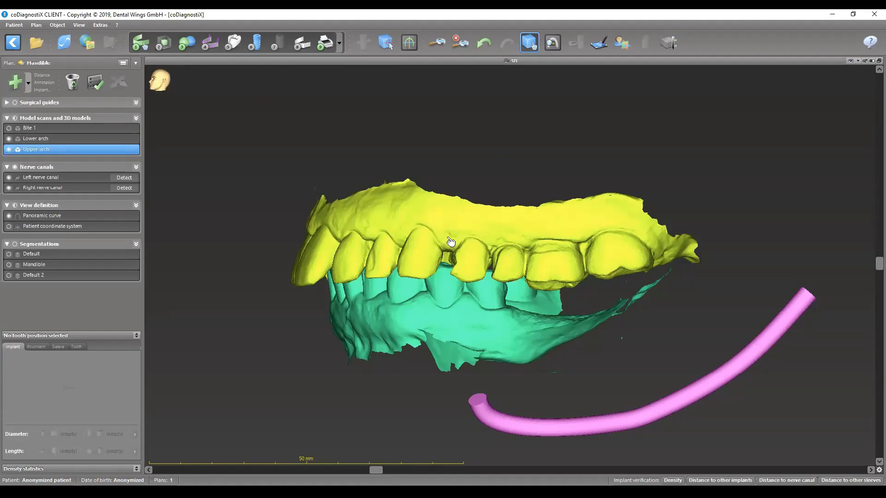
{"action": "left_click_drag", "start_coordinate": [451, 245], "coordinate": [469, 191]}
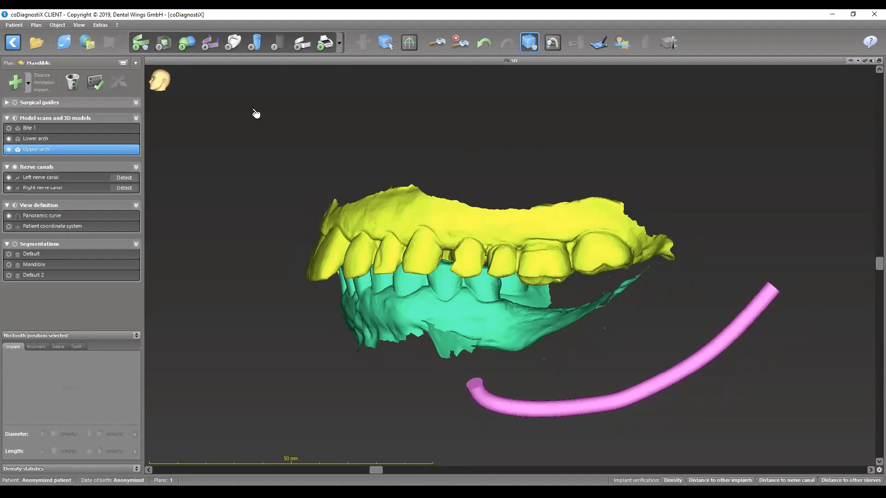
{"action": "left_click", "coordinate": [234, 46]}
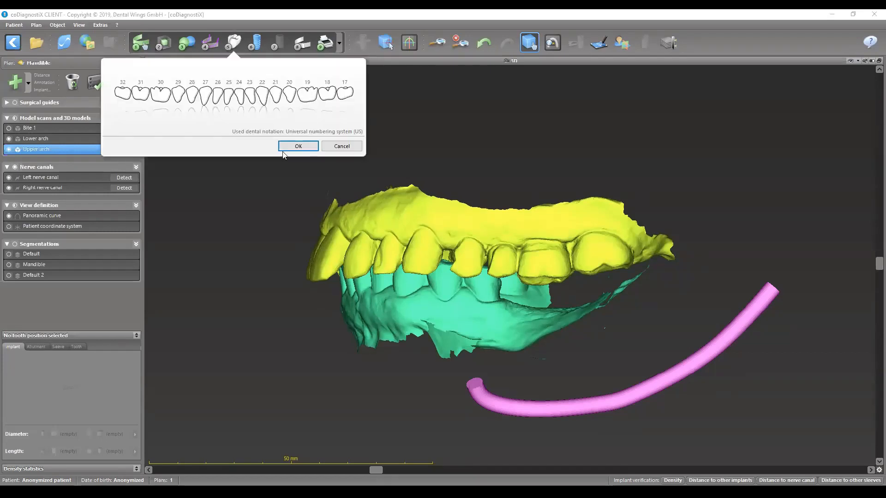
{"action": "left_click", "coordinate": [342, 146]}
{"action": "left_click_drag", "start_coordinate": [455, 215], "coordinate": [602, 336]}
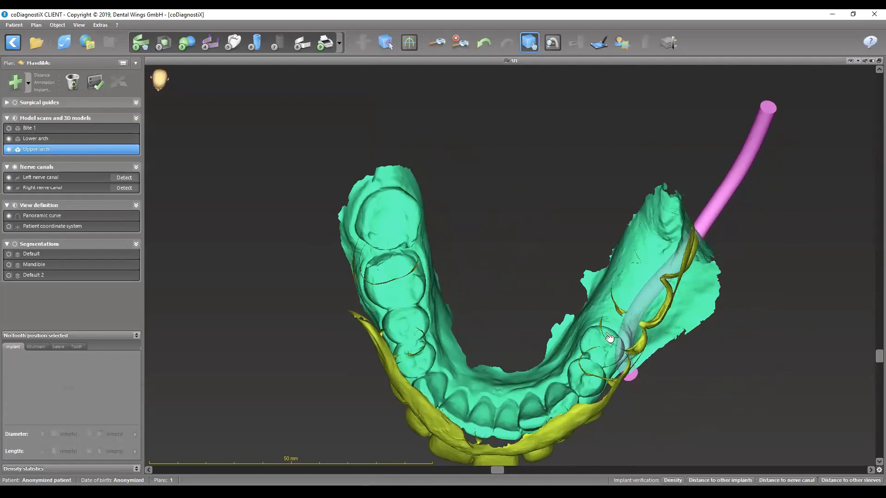
{"action": "left_click_drag", "start_coordinate": [583, 378], "coordinate": [469, 203]}
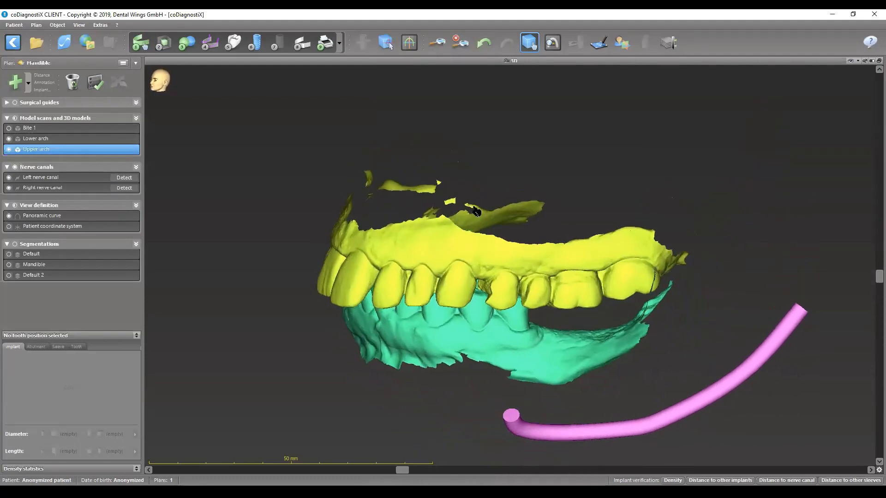
- Add virtual teeth at positions 18 and 19 to the plan
{"action": "left_click", "coordinate": [233, 42]}
{"action": "left_click", "coordinate": [297, 147]}
{"action": "left_click", "coordinate": [528, 46]}
{"action": "scroll", "coordinate": [582, 237], "scroll_direction": "down", "scroll_amount": 2}
{"action": "left_click_drag", "start_coordinate": [591, 303], "coordinate": [571, 282]}
- Move virtual teeth 19 and 18 up into the edentulous space between the lower ridge and the upper molars
{"action": "left_click", "coordinate": [118, 83]}
{"action": "left_click_drag", "start_coordinate": [586, 390], "coordinate": [546, 287]}
{"action": "left_click_drag", "start_coordinate": [639, 386], "coordinate": [594, 294]}
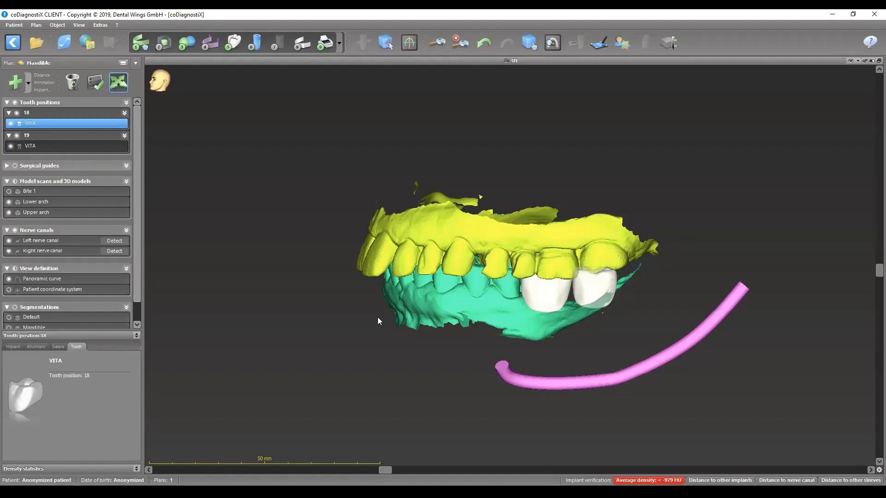
- Open tooth 19 for editing and show the lower arch scan alongside it
{"action": "double_click", "coordinate": [546, 298]}
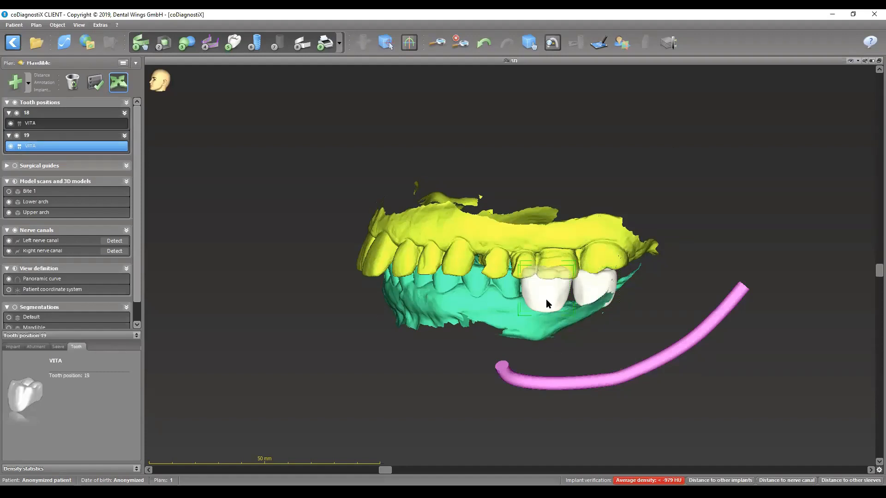
{"action": "scroll", "coordinate": [420, 165], "scroll_direction": "down", "scroll_amount": 1}
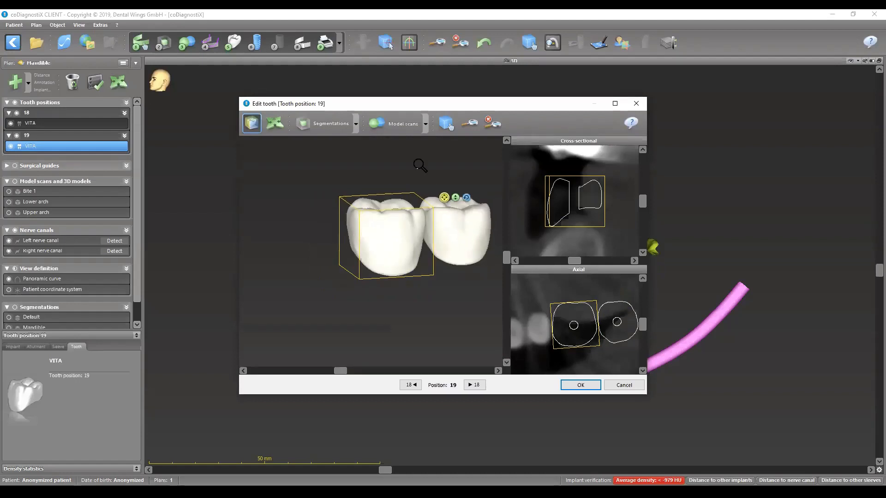
{"action": "left_click", "coordinate": [426, 123]}
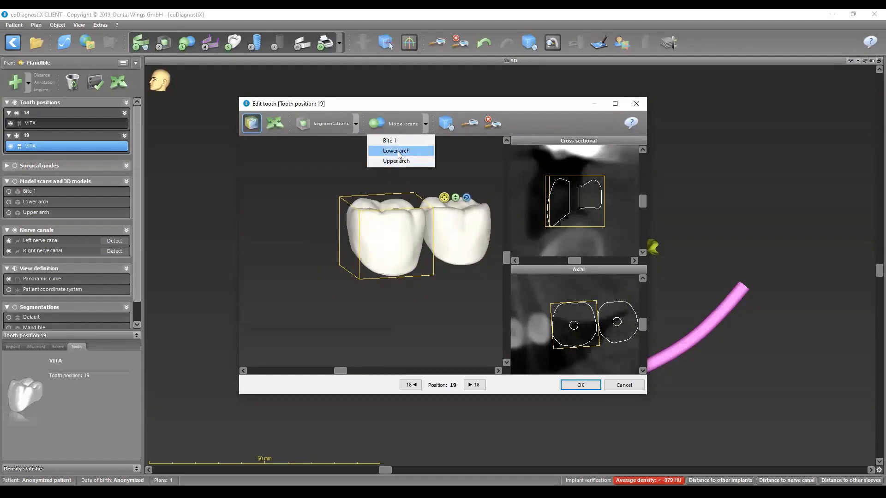
{"action": "left_click", "coordinate": [401, 151]}
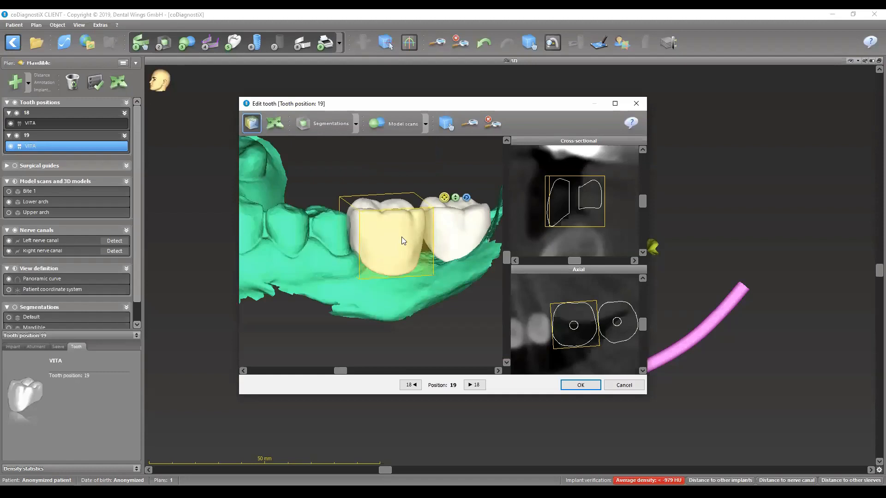
- Adjust the placement and rotation of tooth 19 on the ridge from an occlusal view
{"action": "left_click", "coordinate": [445, 122]}
{"action": "left_click_drag", "start_coordinate": [371, 210], "coordinate": [472, 310]}
{"action": "left_click", "coordinate": [275, 123]}
{"action": "scroll", "coordinate": [369, 259], "scroll_direction": "down", "scroll_amount": 3}
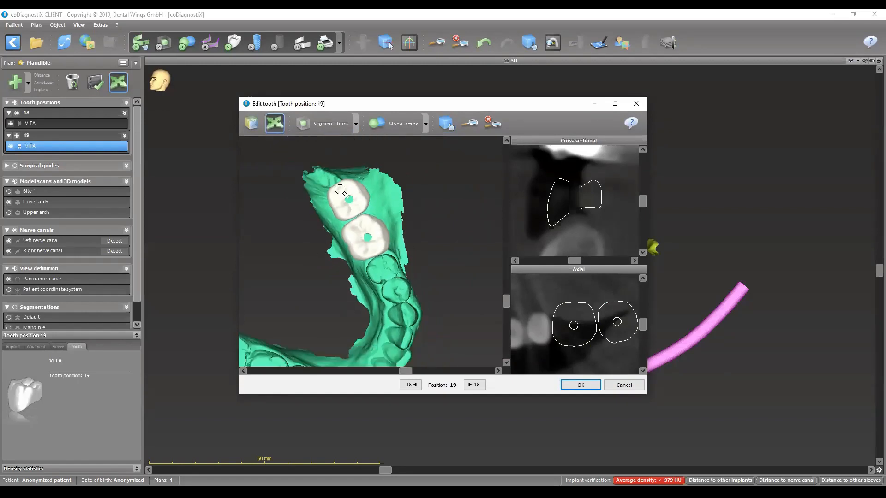
{"action": "left_click_drag", "start_coordinate": [374, 231], "coordinate": [391, 204]}
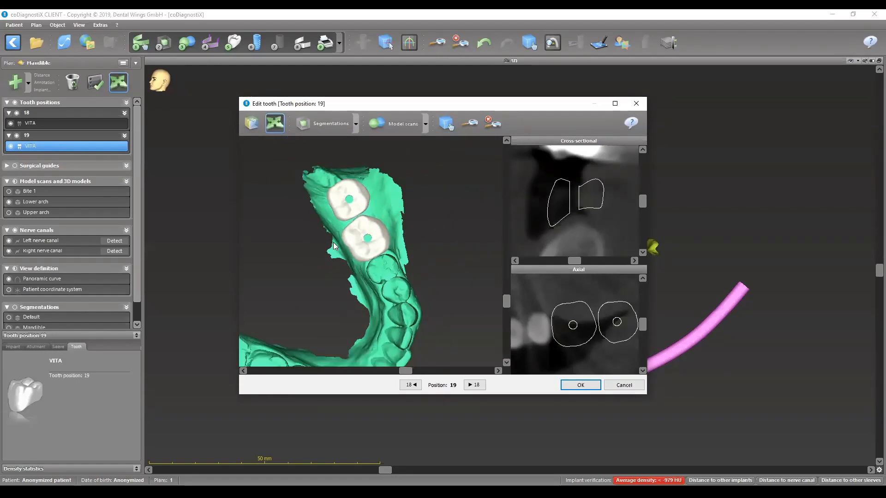
- Shorten tooth 19 from its gingival side in a side view of the lower arch
{"action": "left_click", "coordinate": [445, 122]}
{"action": "left_click_drag", "start_coordinate": [337, 283], "coordinate": [320, 242]}
{"action": "left_click_drag", "start_coordinate": [400, 152], "coordinate": [392, 145]}
{"action": "left_click", "coordinate": [252, 123]}
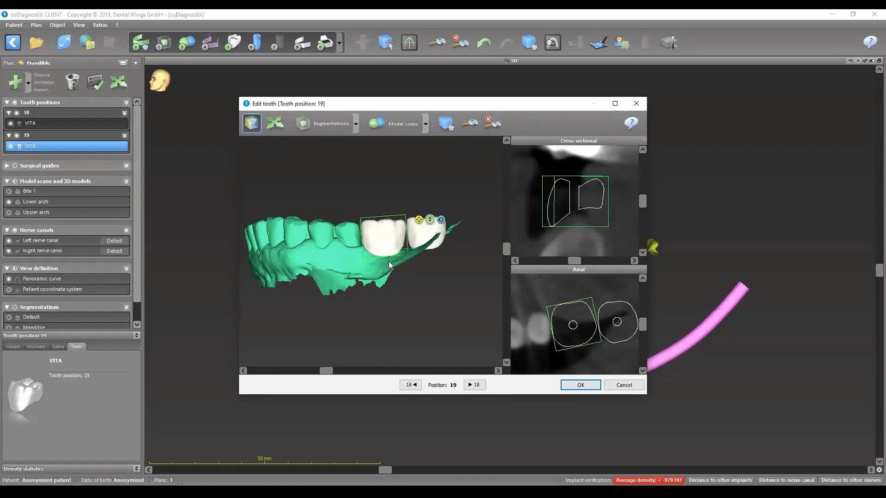
{"action": "left_click_drag", "start_coordinate": [389, 260], "coordinate": [387, 248]}
- Lower tooth 19 slightly, fine-tune its placement from the occlusal view and recheck its height from the side
{"action": "left_click", "coordinate": [446, 123]}
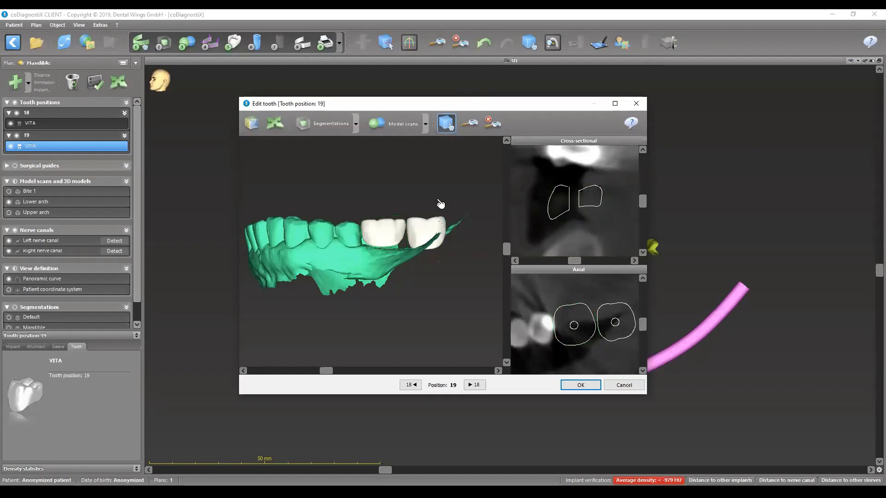
{"action": "left_click", "coordinate": [274, 123]}
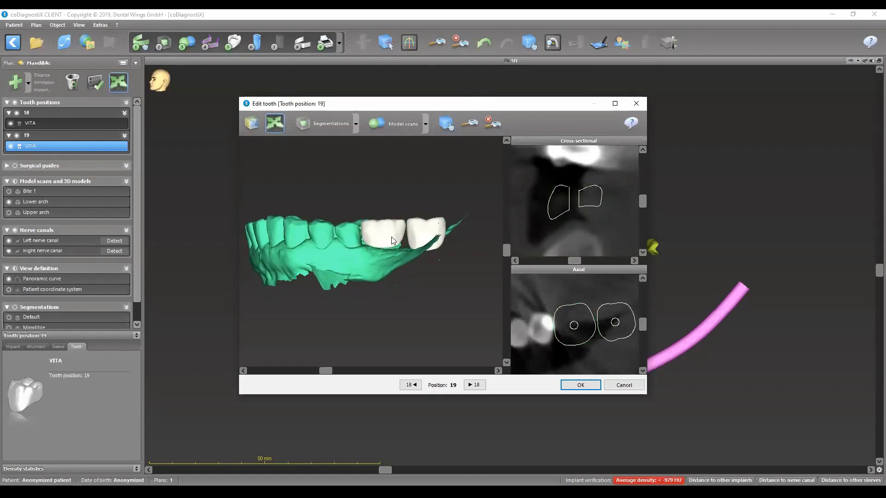
{"action": "left_click", "coordinate": [446, 122]}
{"action": "left_click_drag", "start_coordinate": [332, 215], "coordinate": [442, 329]}
{"action": "left_click", "coordinate": [275, 123]}
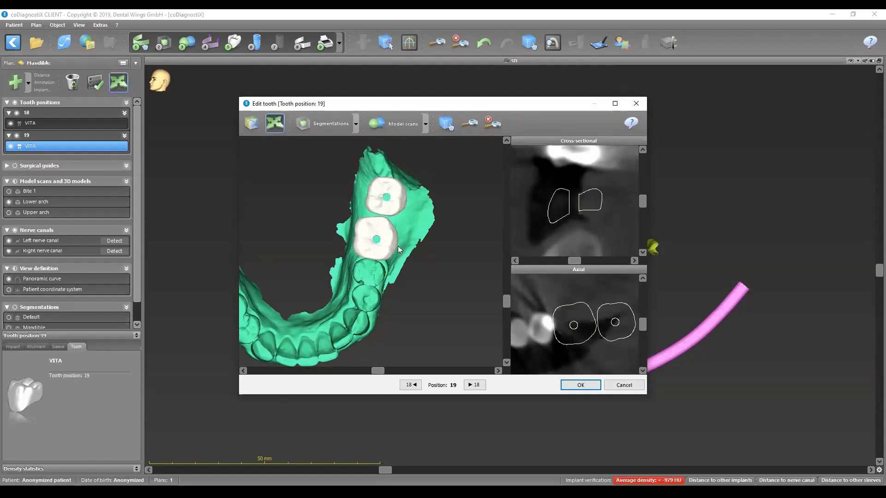
{"action": "left_click_drag", "start_coordinate": [395, 239], "coordinate": [396, 239]}
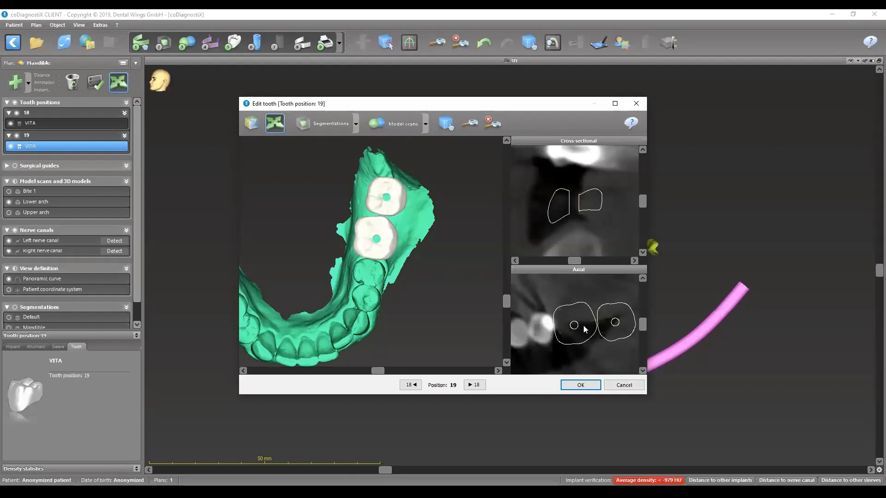
{"action": "left_click", "coordinate": [446, 123]}
{"action": "left_click_drag", "start_coordinate": [365, 303], "coordinate": [259, 159]}
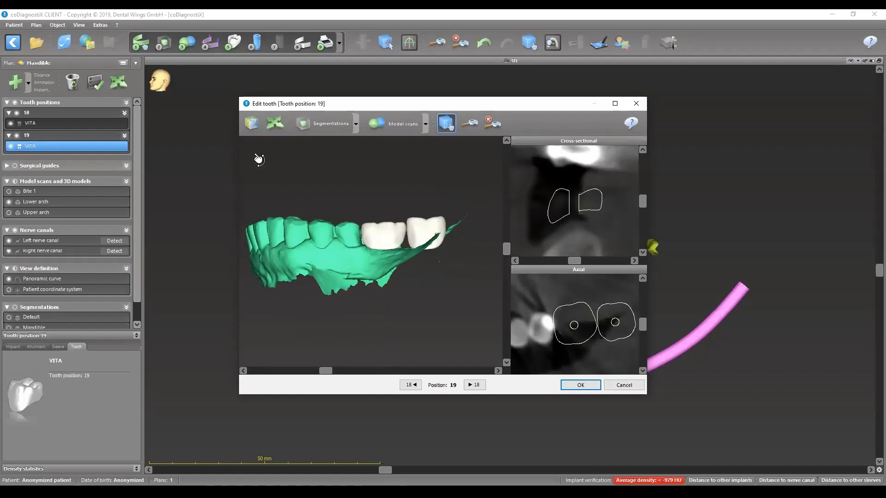
{"action": "left_click", "coordinate": [251, 124]}
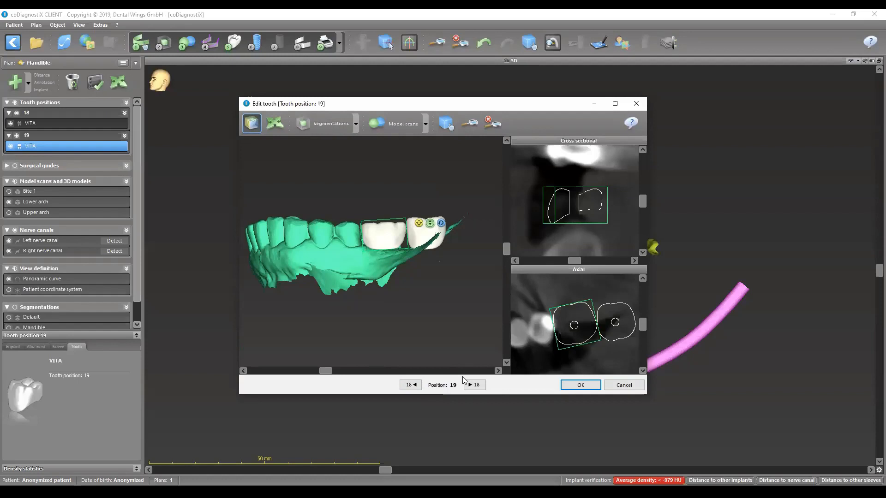
- Switch to tooth 18, shorten it from its gingival side and lower it to line up with tooth 19
{"action": "left_click", "coordinate": [474, 385]}
{"action": "left_click", "coordinate": [447, 123]}
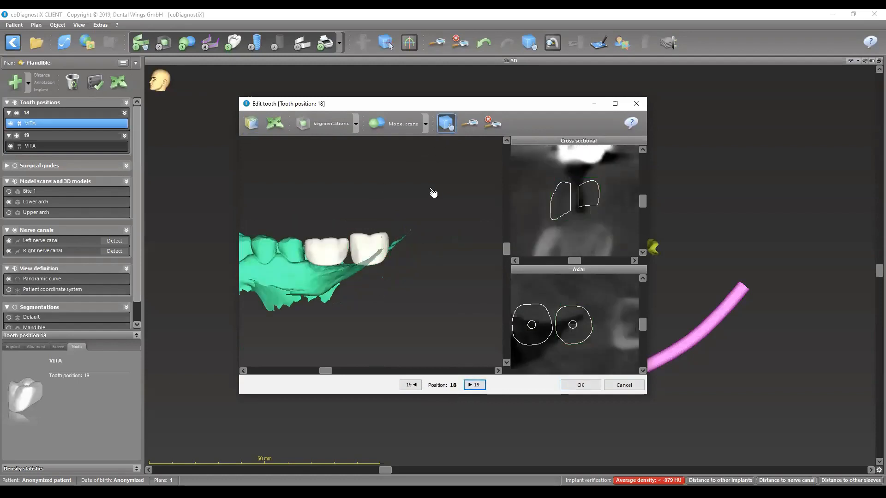
{"action": "left_click", "coordinate": [257, 126]}
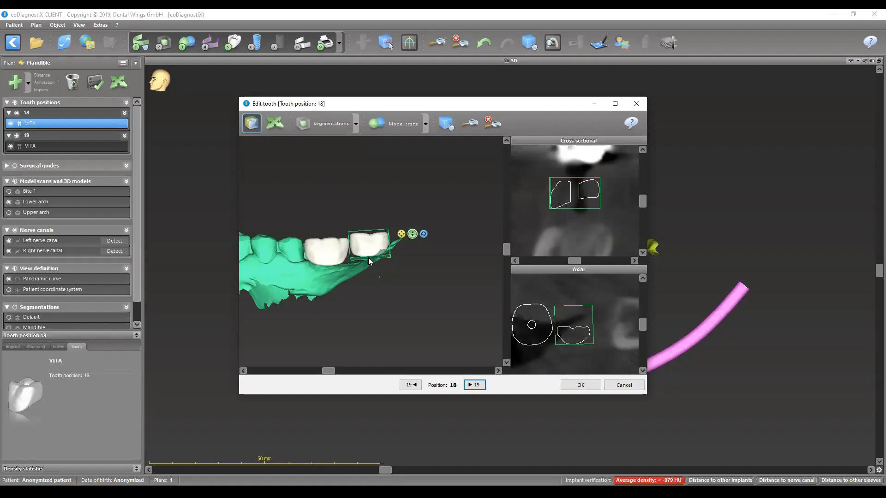
{"action": "left_click", "coordinate": [275, 123]}
{"action": "left_click_drag", "start_coordinate": [368, 245], "coordinate": [368, 247]}
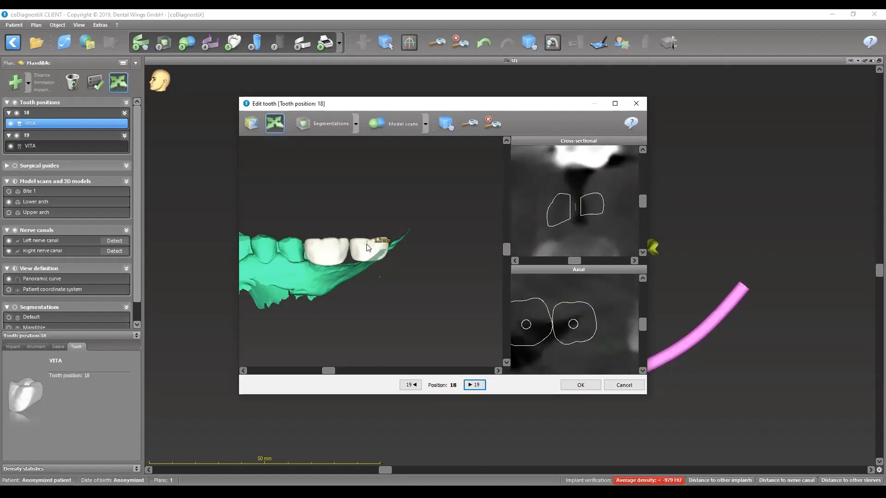
- Adjust the placement of tooth 18 on the ridge behind tooth 19 from an occlusal view
{"action": "left_click", "coordinate": [446, 122]}
{"action": "left_click_drag", "start_coordinate": [372, 272], "coordinate": [431, 332]}
{"action": "left_click_drag", "start_coordinate": [414, 243], "coordinate": [433, 283]}
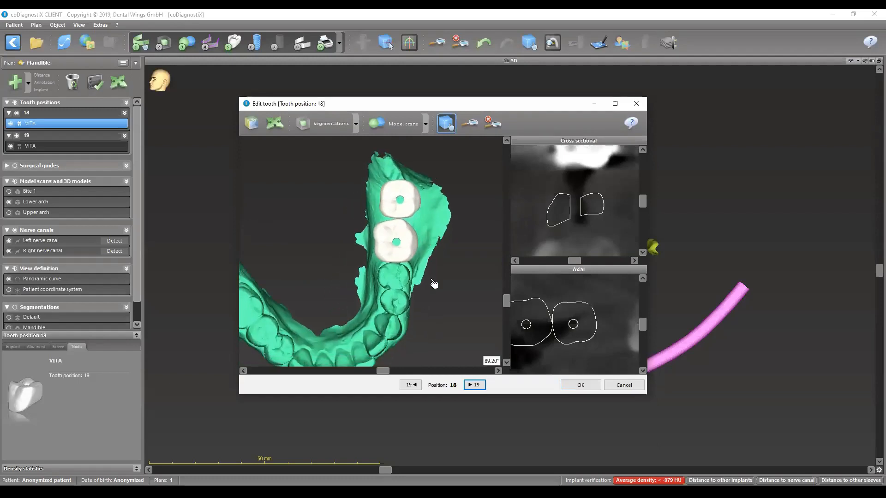
{"action": "left_click", "coordinate": [274, 124]}
{"action": "mouse_move", "coordinate": [391, 202]}
{"action": "left_mouse_down"}
{"action": "mouse_move", "coordinate": [381, 202]}
{"action": "mouse_move", "coordinate": [395, 202]}
{"action": "left_mouse_up"}
- Switch to tooth 19, lower it slightly and fine-tune its tilt in a side view of the lower arch
{"action": "left_click", "coordinate": [443, 127]}
{"action": "left_click_drag", "start_coordinate": [419, 288], "coordinate": [377, 254]}
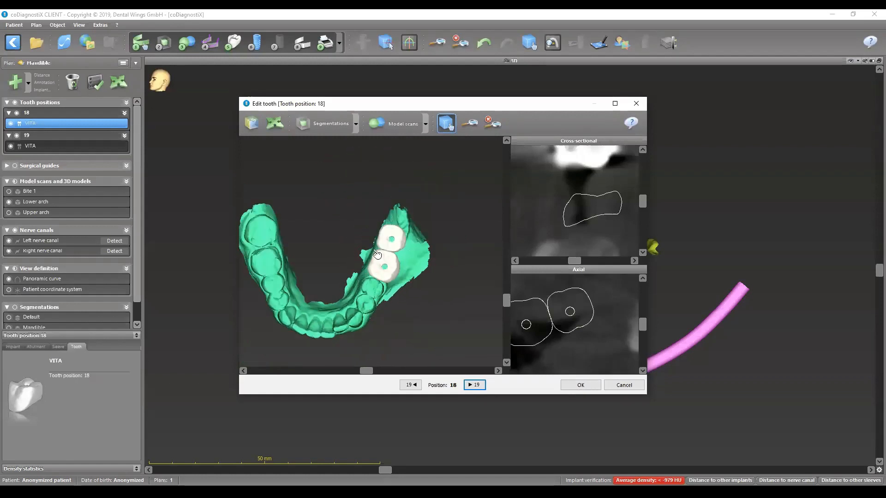
{"action": "left_click_drag", "start_coordinate": [384, 315], "coordinate": [341, 256]}
{"action": "middle_click_drag", "start_coordinate": [389, 290], "coordinate": [406, 307]}
{"action": "left_click", "coordinate": [274, 122]}
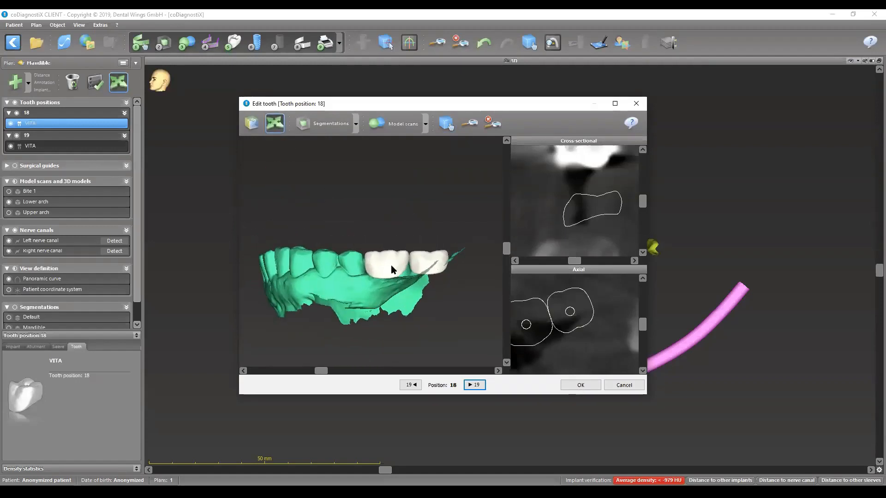
{"action": "left_click", "coordinate": [413, 386]}
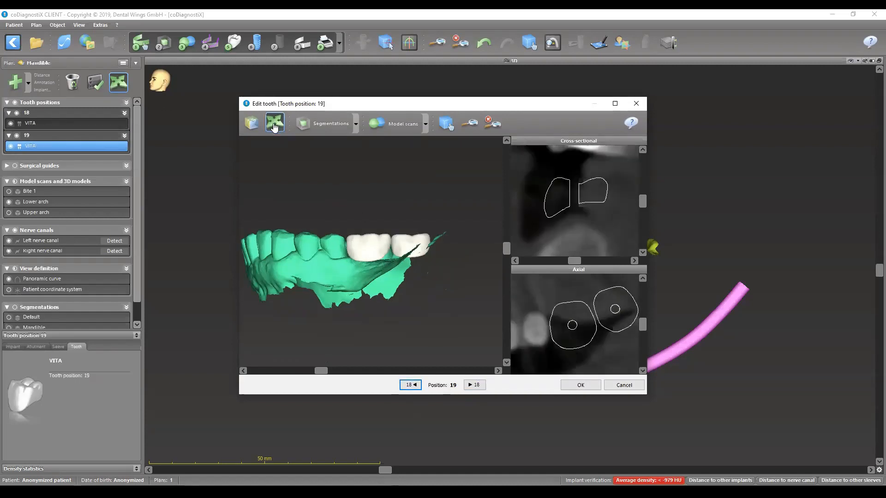
{"action": "left_click_drag", "start_coordinate": [371, 254], "coordinate": [371, 255]}
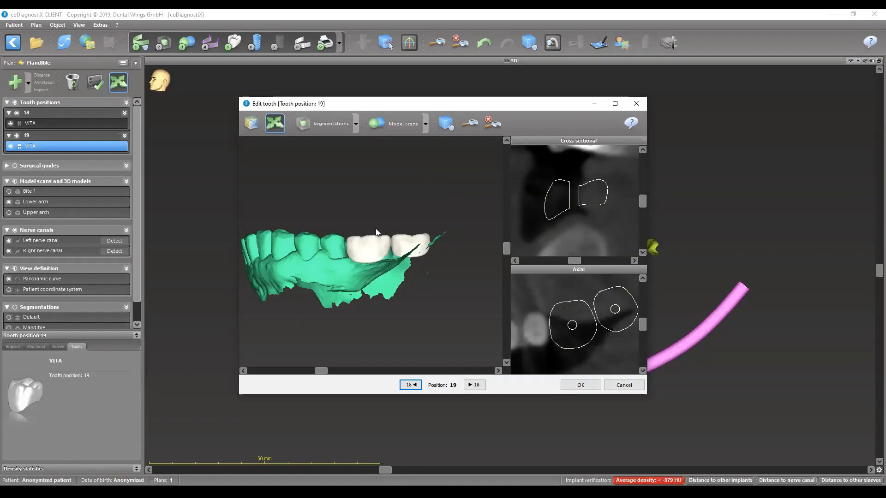
{"action": "left_click", "coordinate": [446, 123]}
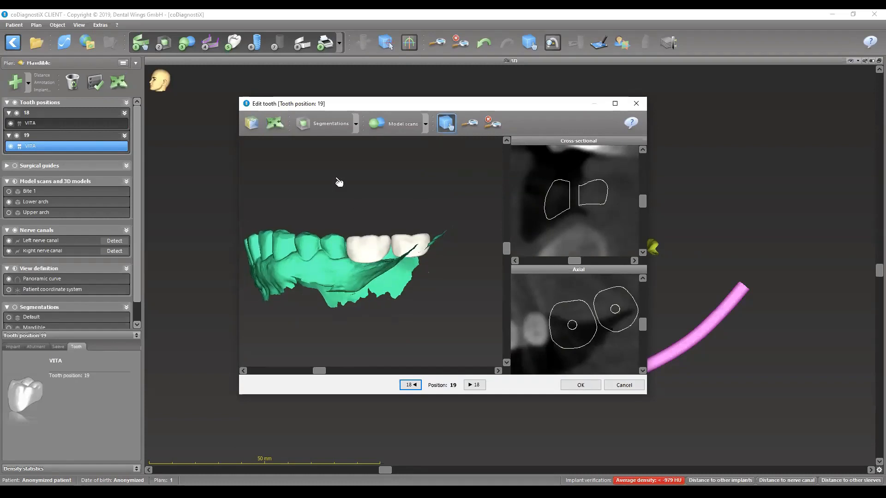
{"action": "left_click", "coordinate": [276, 126]}
{"action": "left_click_drag", "start_coordinate": [408, 185], "coordinate": [408, 183]}
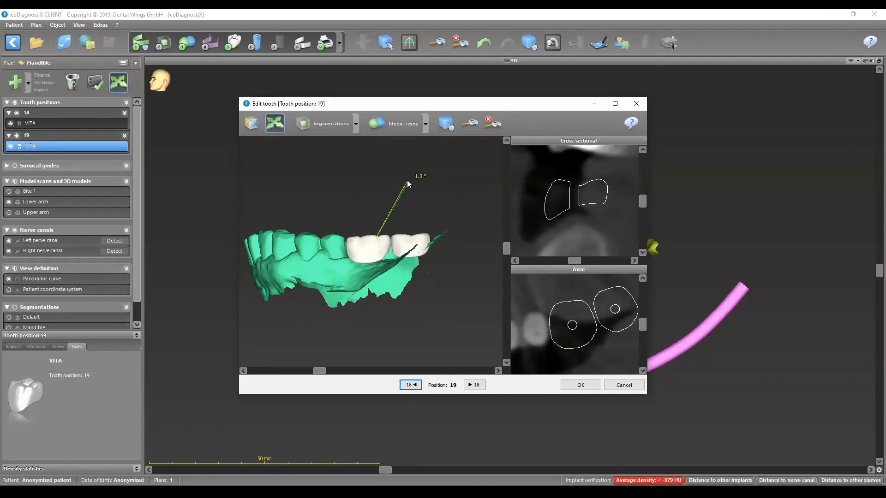
- Switch to tooth 18, show the upper arch scan and check how teeth 18 and 19 fit the opposing teeth
{"action": "left_click", "coordinate": [474, 385]}
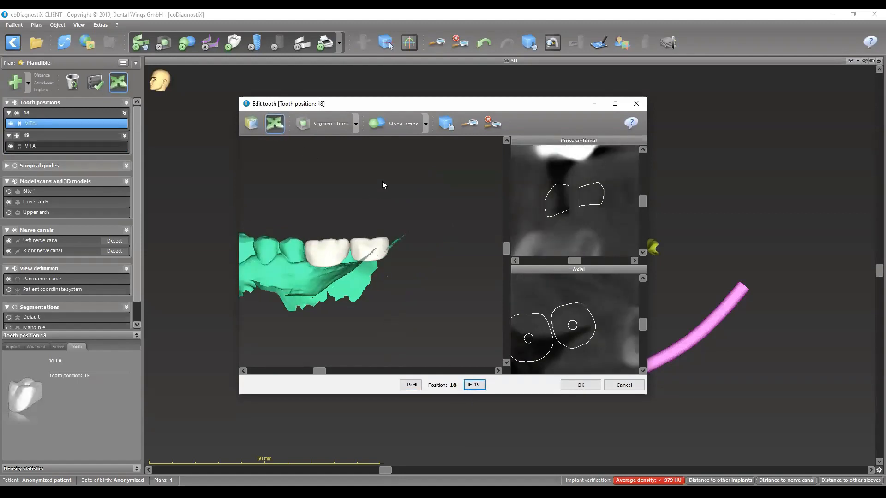
{"action": "left_click", "coordinate": [425, 123]}
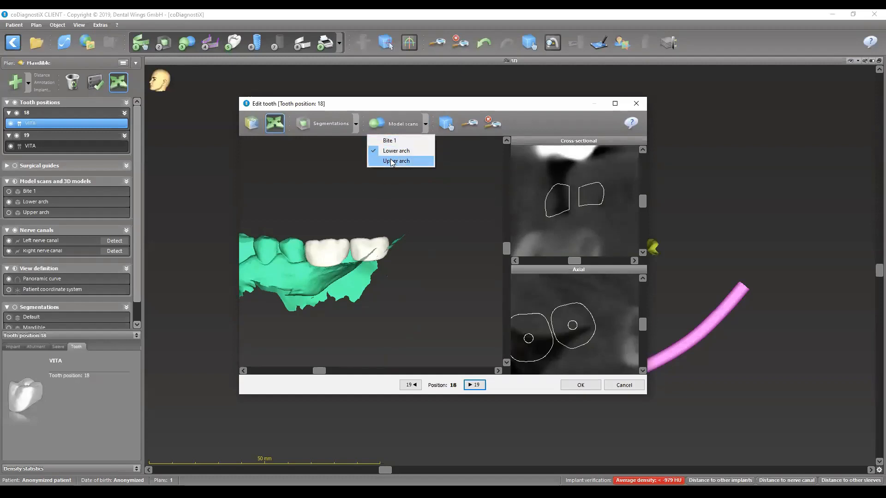
{"action": "left_click", "coordinate": [391, 162]}
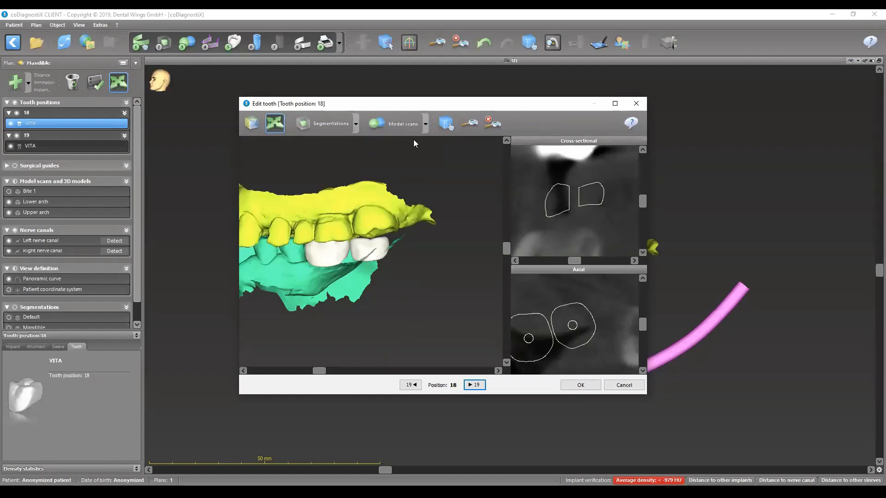
{"action": "left_click", "coordinate": [446, 123]}
{"action": "middle_click_drag", "start_coordinate": [321, 271], "coordinate": [376, 271]}
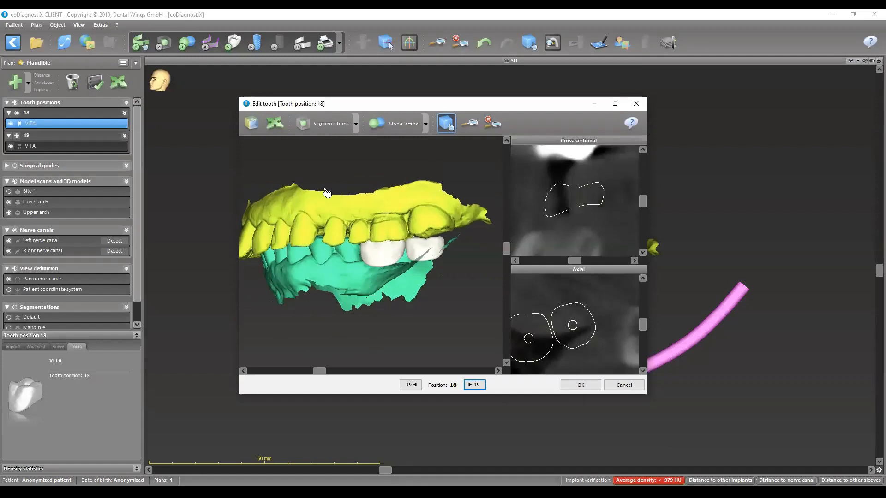
{"action": "left_click_drag", "start_coordinate": [344, 239], "coordinate": [284, 255]}
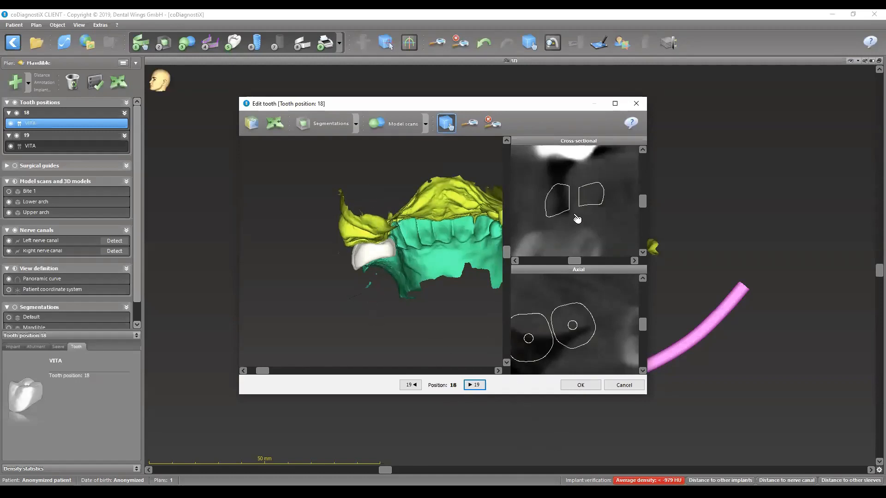
{"action": "scroll", "coordinate": [575, 211], "scroll_direction": "up", "scroll_amount": 3}
{"action": "scroll", "coordinate": [572, 213], "scroll_direction": "down", "scroll_amount": 6}
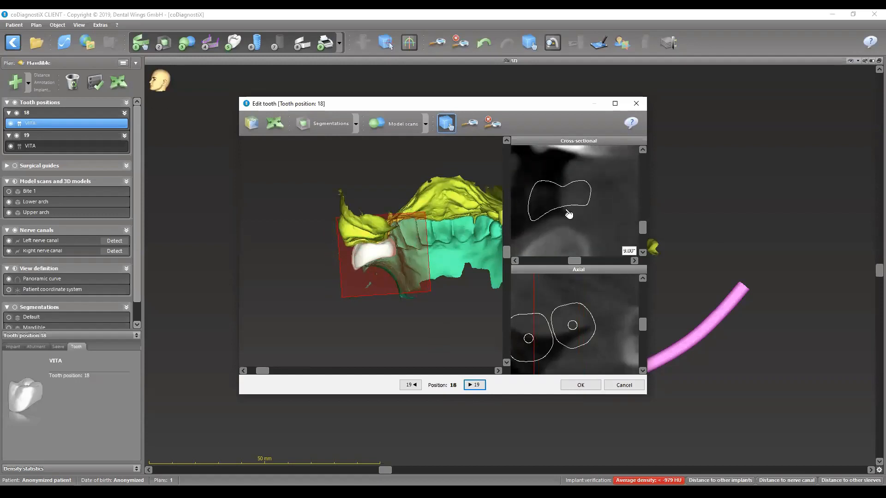
- Accept the tooth edits and rotate the main 3D scene to a side view of both arches
{"action": "left_click", "coordinate": [583, 388]}
{"action": "left_click", "coordinate": [527, 46]}
{"action": "left_click_drag", "start_coordinate": [571, 229], "coordinate": [558, 221]}
{"action": "left_click_drag", "start_coordinate": [546, 78], "coordinate": [541, 84]}
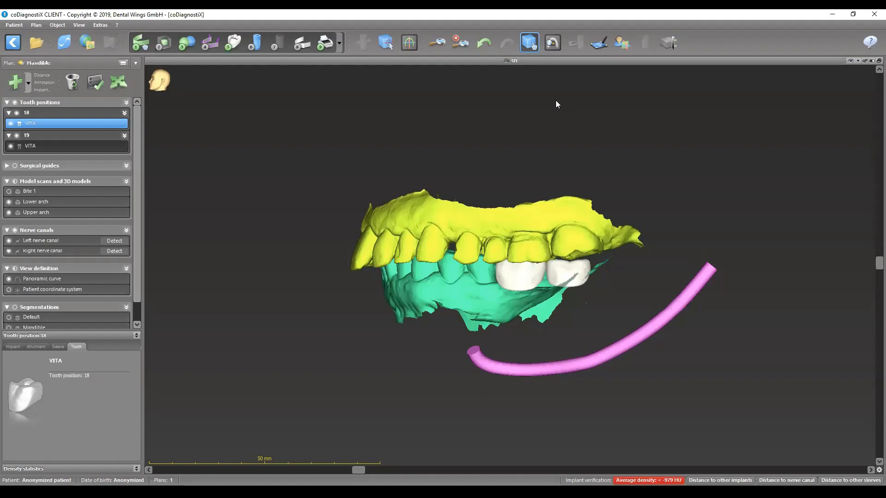
- Start adding an implant and search the implant database for "straumann"
{"action": "left_click", "coordinate": [255, 43]}
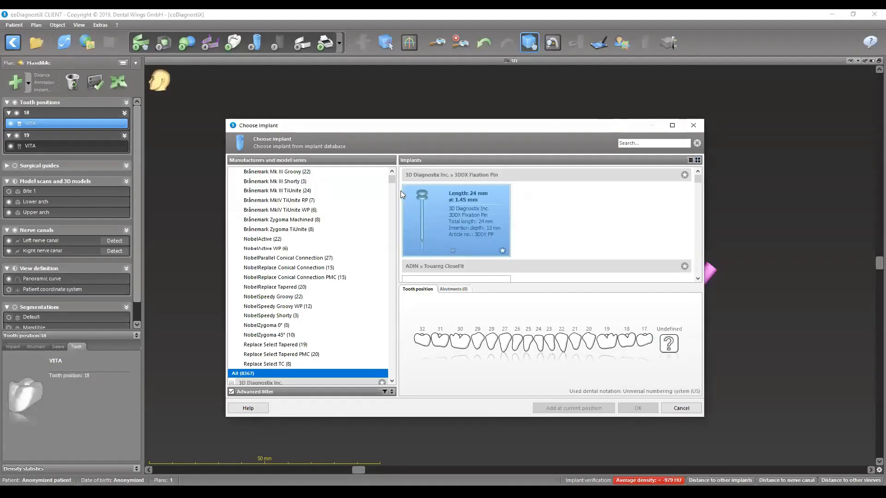
{"action": "left_click_drag", "start_coordinate": [392, 182], "coordinate": [394, 271]}
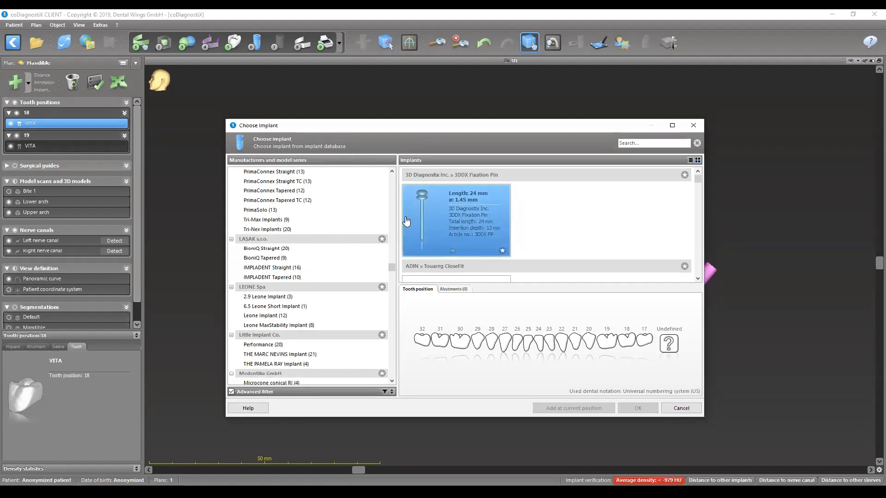
{"action": "left_click", "coordinate": [652, 144]}
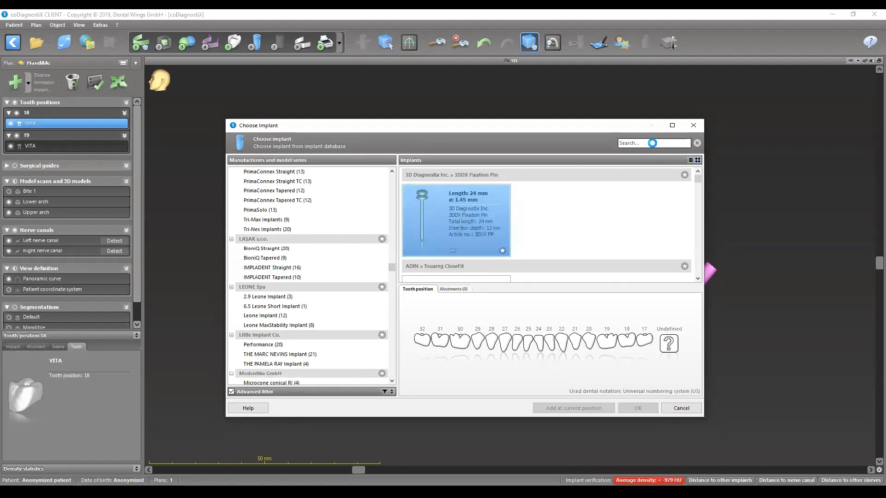
{"action": "type", "text": "straumann"}
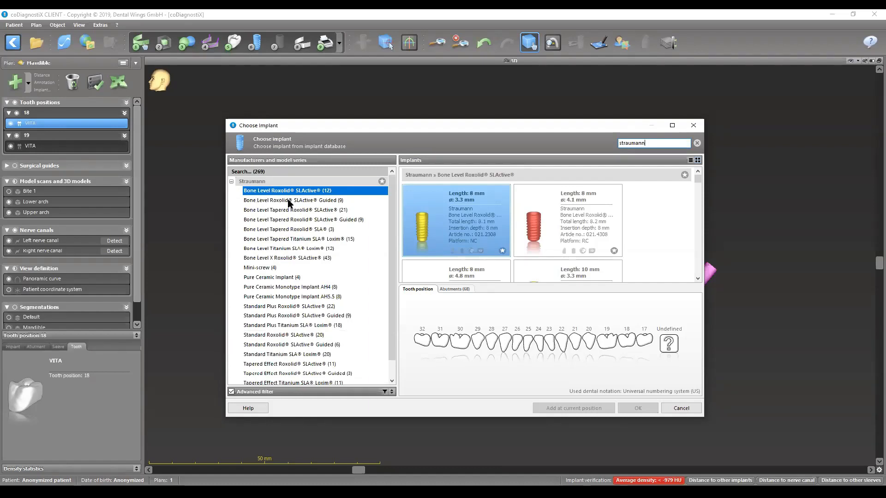
- Add Straumann Bone Level Roxolid SLActive Guided implants, 8 mm long and 4.1 mm in diameter, at tooth positions 19 and 18
{"action": "left_click", "coordinate": [322, 200]}
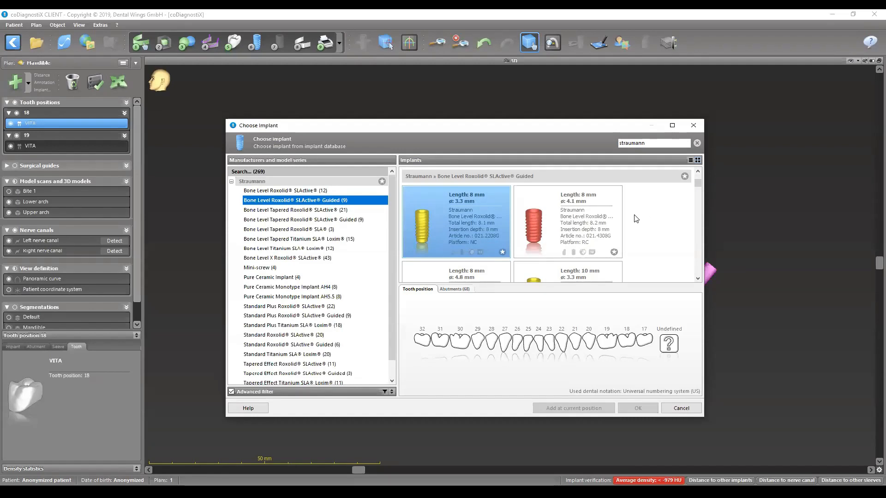
{"action": "scroll", "coordinate": [555, 212], "scroll_direction": "down", "scroll_amount": 2}
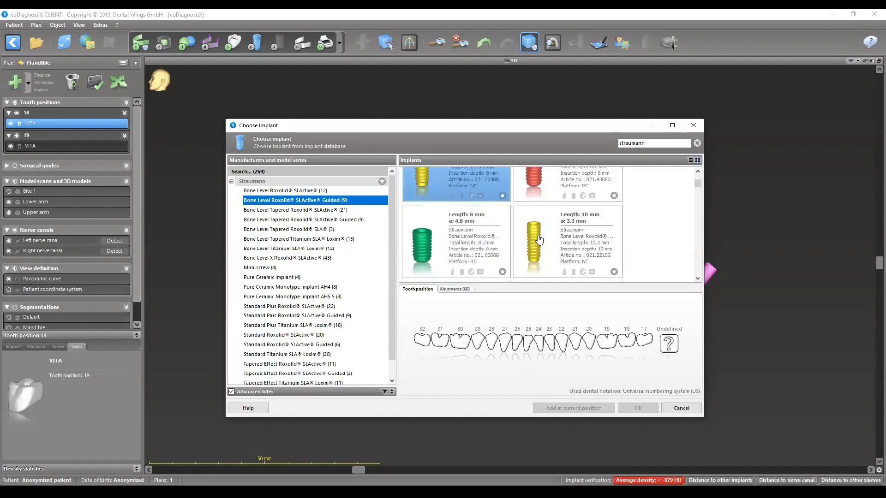
{"action": "scroll", "coordinate": [531, 236], "scroll_direction": "up", "scroll_amount": 2}
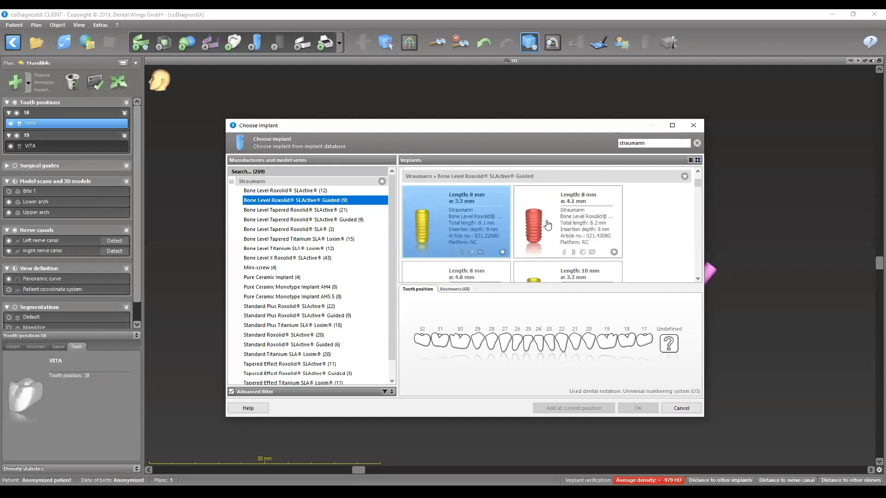
{"action": "left_click", "coordinate": [548, 225]}
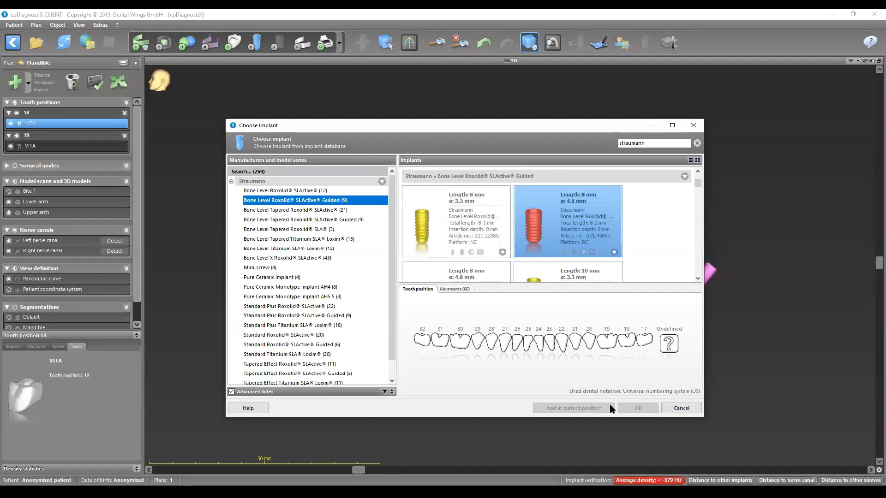
{"action": "left_click", "coordinate": [606, 341]}
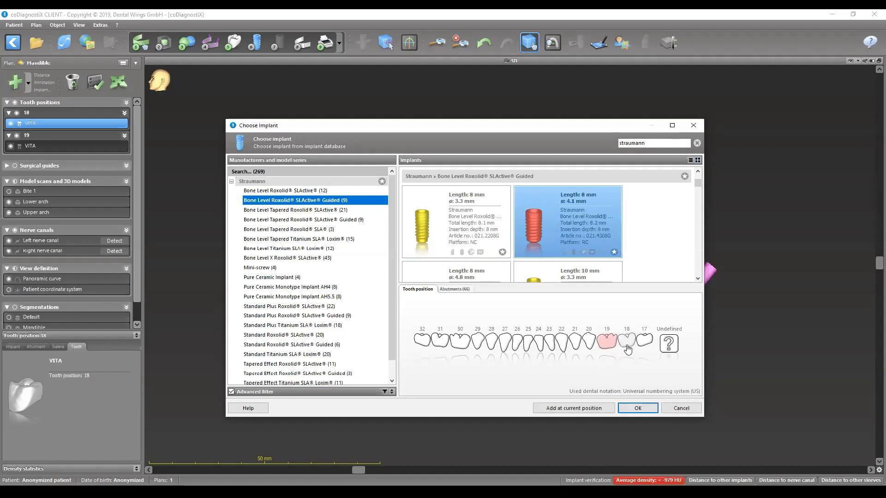
{"action": "left_click", "coordinate": [628, 347]}
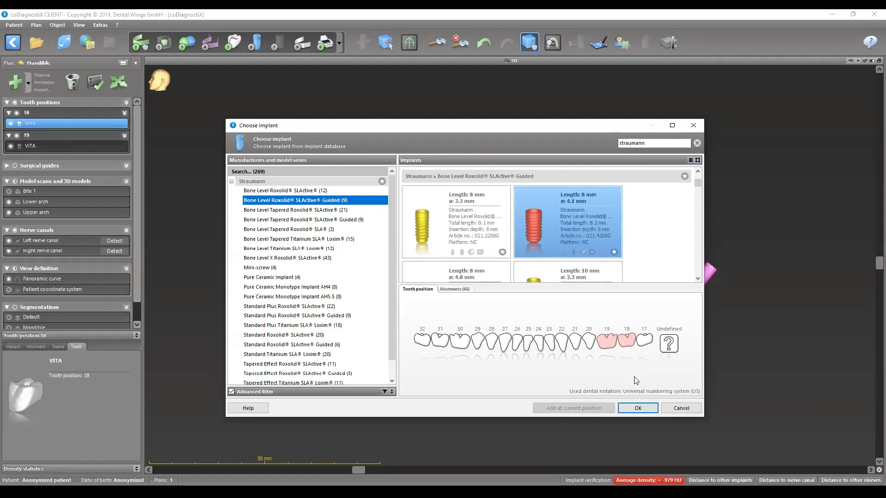
{"action": "left_click", "coordinate": [639, 408]}
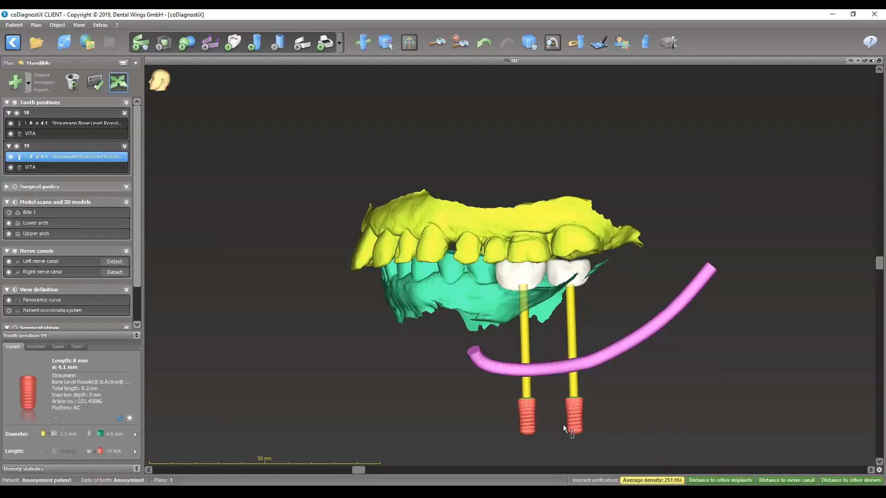
- Move both implants up in the 3D view so each sits beneath its crown, above the nerve canal
{"action": "left_click_drag", "start_coordinate": [529, 421], "coordinate": [520, 322]}
{"action": "left_click", "coordinate": [569, 374]}
{"action": "left_click_drag", "start_coordinate": [569, 375], "coordinate": [570, 322]}
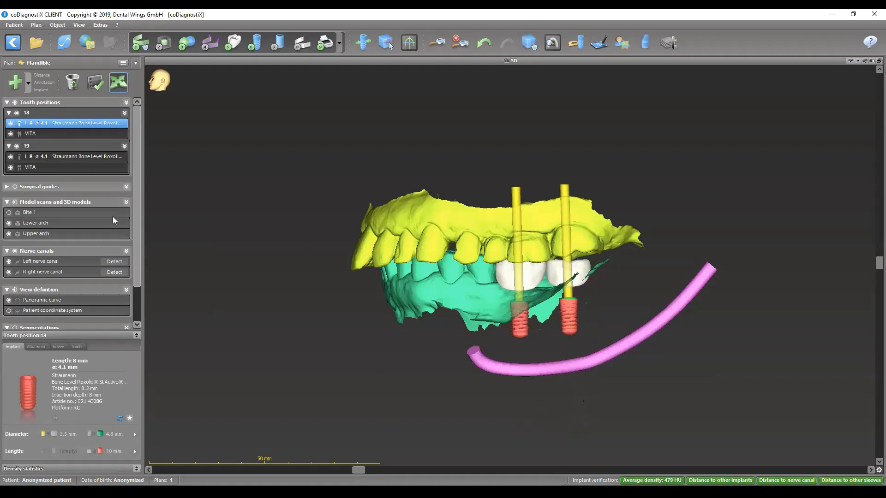
- Align the slice views to the implant at tooth 18 and rotate the tangential slice along the arch in the multi-view layout
{"action": "left_click", "coordinate": [363, 43]}
{"action": "double_click", "coordinate": [531, 63]}
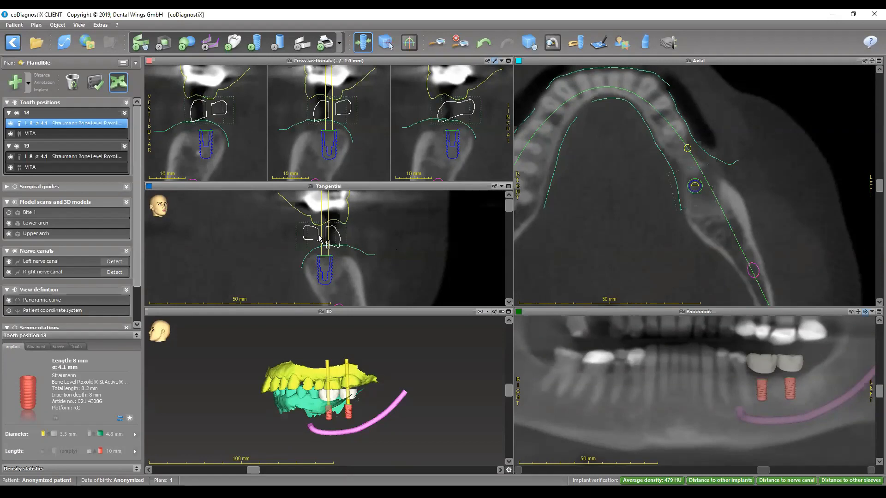
{"action": "left_click", "coordinate": [340, 238]}
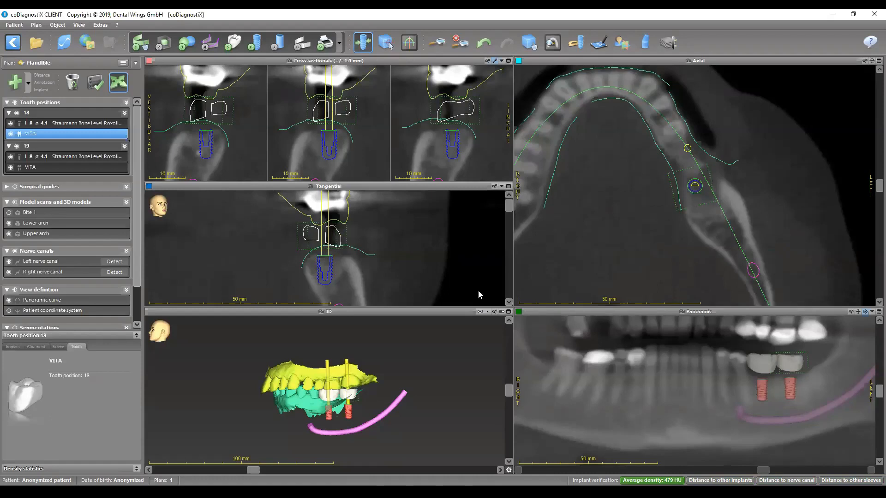
{"action": "left_click_drag", "start_coordinate": [508, 207], "coordinate": [503, 251]}
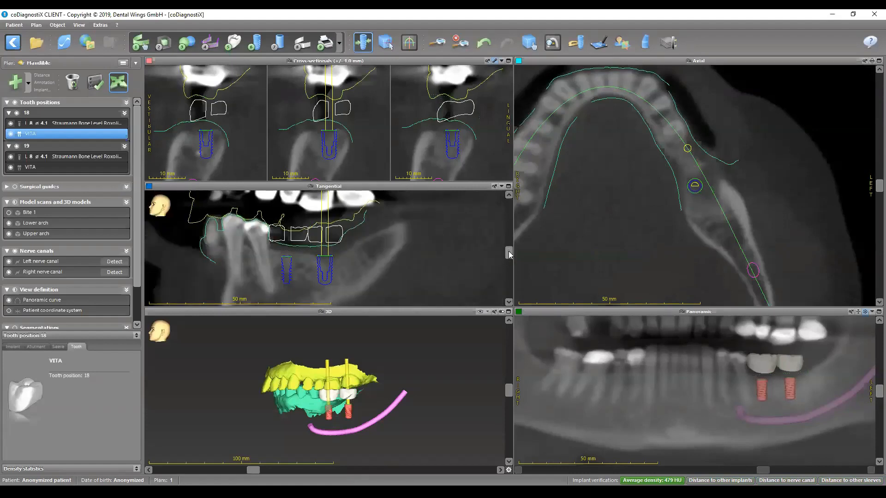
- Focus the views on the implant at tooth 19 and examine it in an enlarged tangential slice rotated around its axis
{"action": "double_click", "coordinate": [53, 156]}
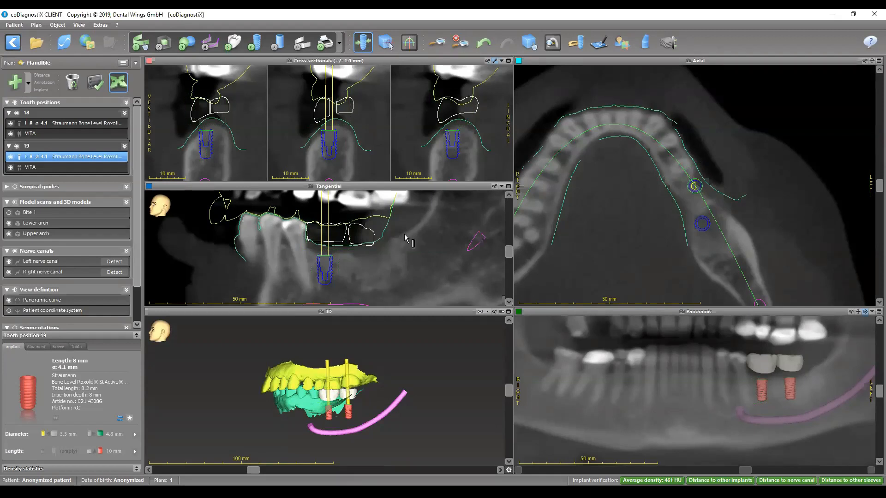
{"action": "double_click", "coordinate": [355, 188]}
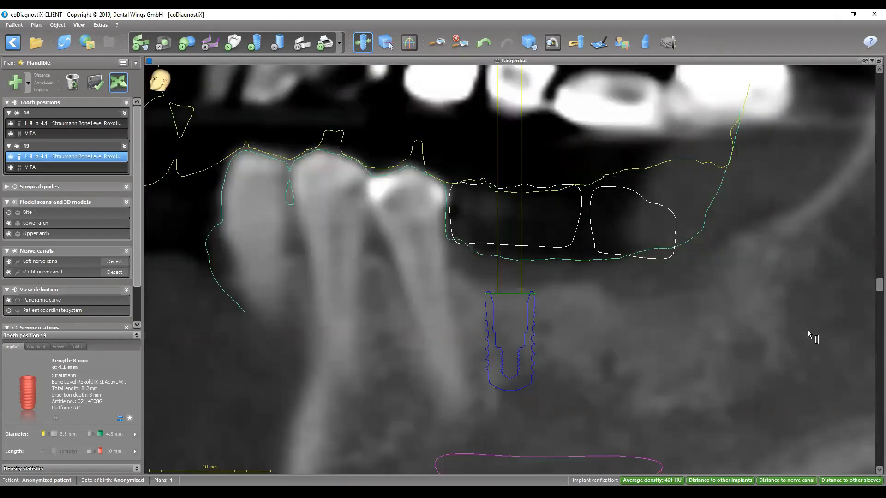
{"action": "scroll", "coordinate": [808, 330], "scroll_direction": "up", "scroll_amount": 3}
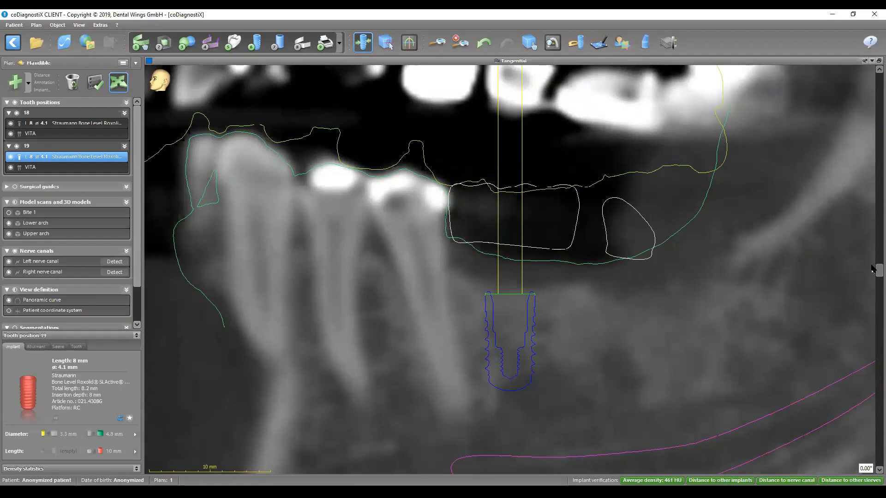
{"action": "scroll", "coordinate": [872, 273], "scroll_direction": "up", "scroll_amount": 3}
{"action": "left_click_drag", "start_coordinate": [871, 272], "coordinate": [866, 486]}
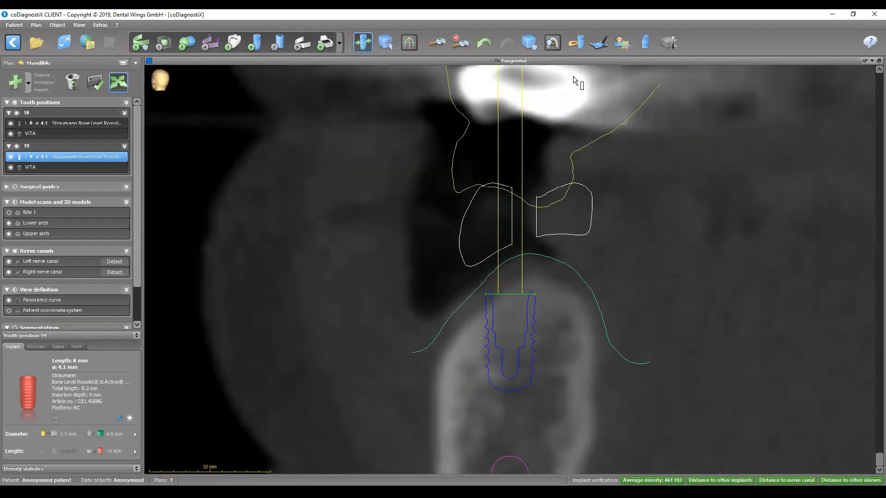
{"action": "double_click", "coordinate": [530, 62]}
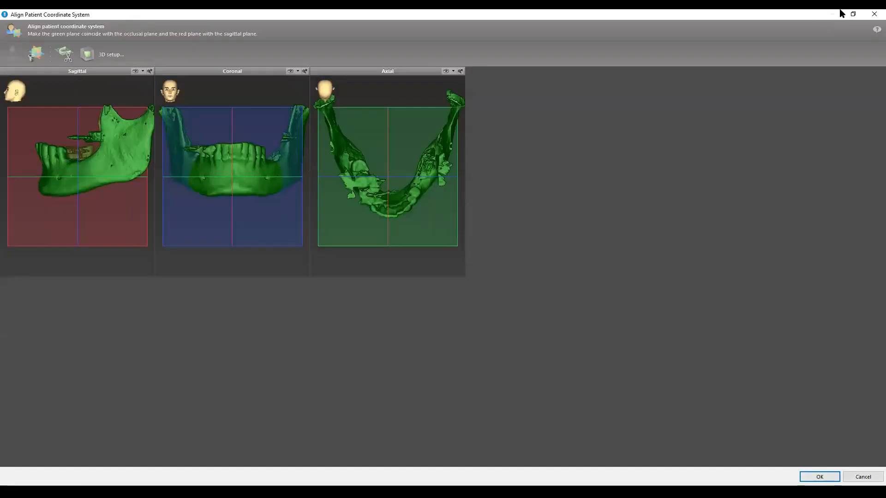
- Close the patient coordinate system alignment and rotate the tangential slice around the implant at tooth 19
{"action": "left_click", "coordinate": [871, 13]}
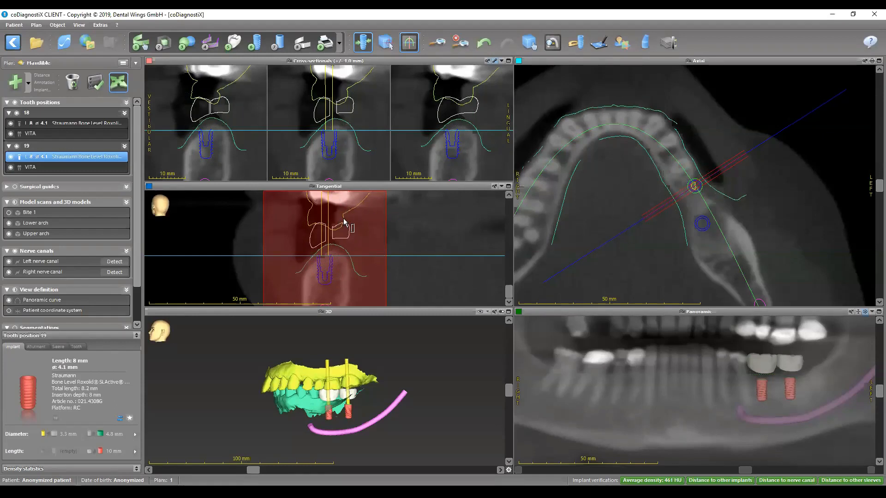
{"action": "left_click_drag", "start_coordinate": [509, 292], "coordinate": [507, 277]}
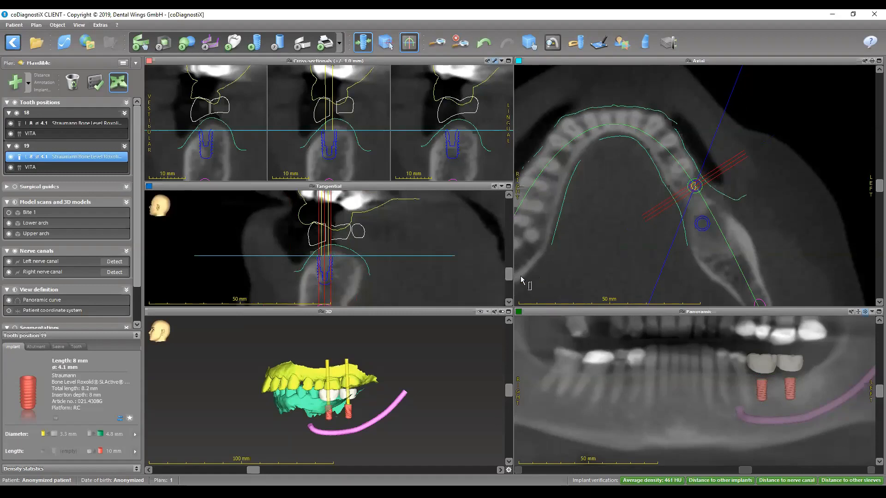
{"action": "left_click_drag", "start_coordinate": [509, 278], "coordinate": [509, 233]}
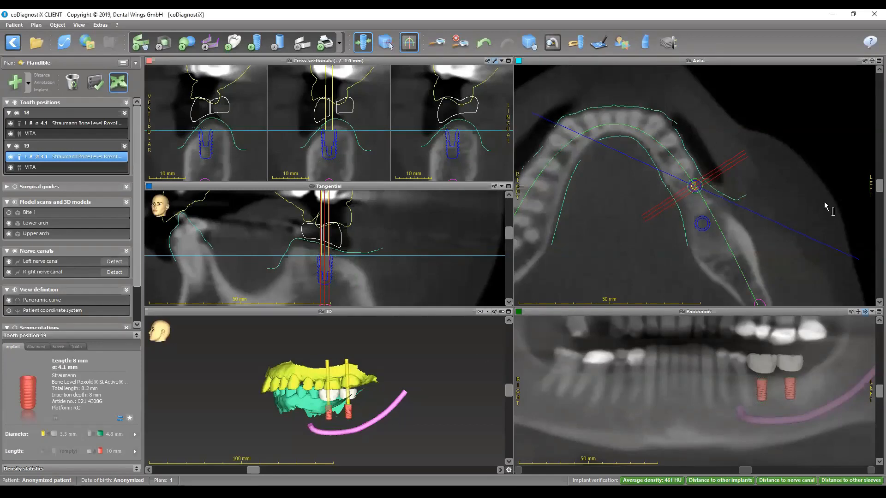
- Examine the implant at tooth 19 against the neighbouring roots and the nerve canal in an enlarged tangential slice rotated around the implant
{"action": "left_click_drag", "start_coordinate": [508, 234], "coordinate": [508, 247]}
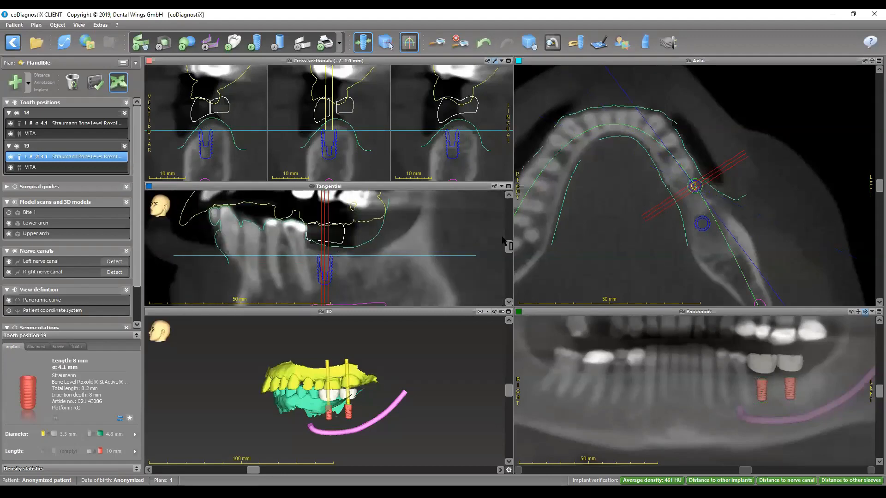
{"action": "scroll", "coordinate": [502, 238], "scroll_direction": "down", "scroll_amount": 1}
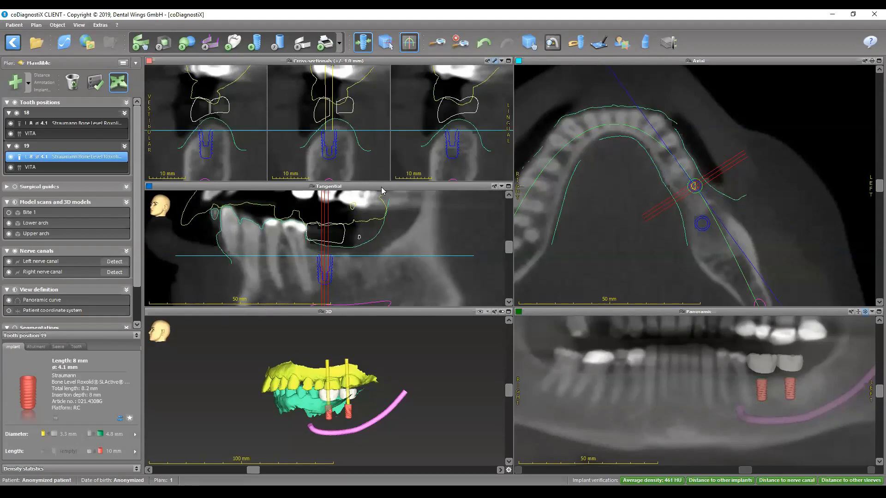
{"action": "double_click", "coordinate": [381, 190]}
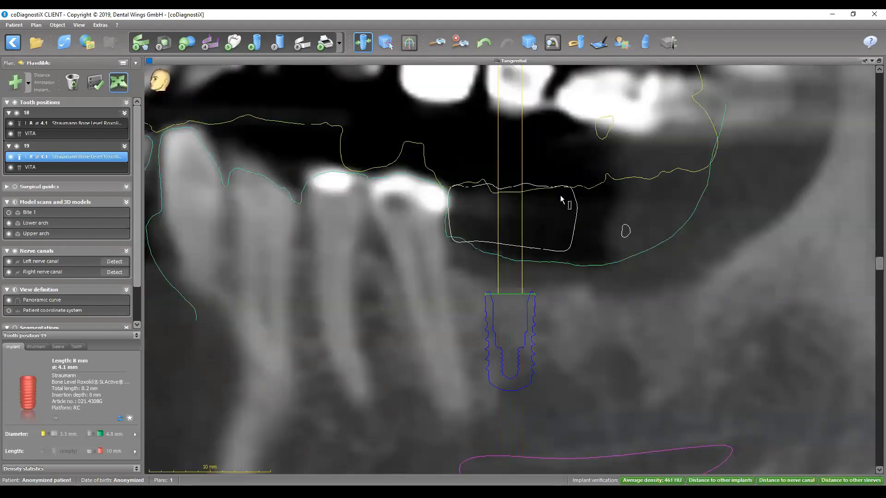
{"action": "scroll", "coordinate": [586, 232], "scroll_direction": "down", "scroll_amount": 3, "text": "ctrl"}
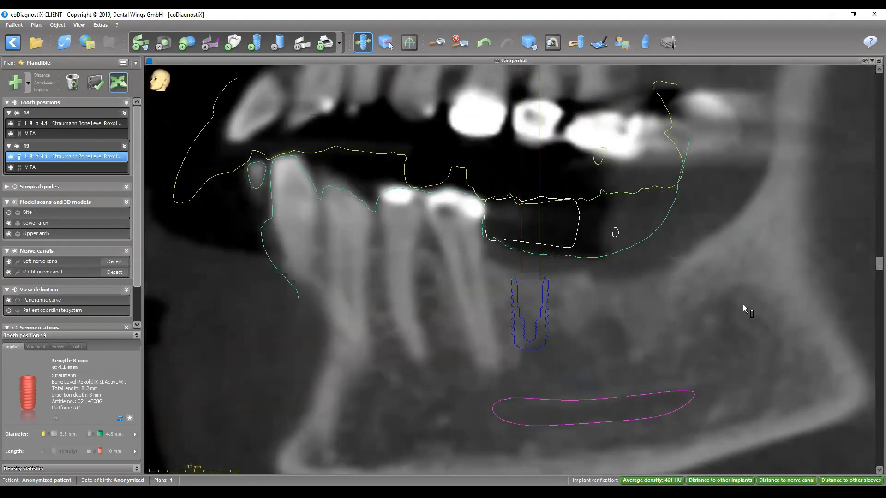
{"action": "scroll", "coordinate": [599, 286], "scroll_direction": "down", "scroll_amount": 5}
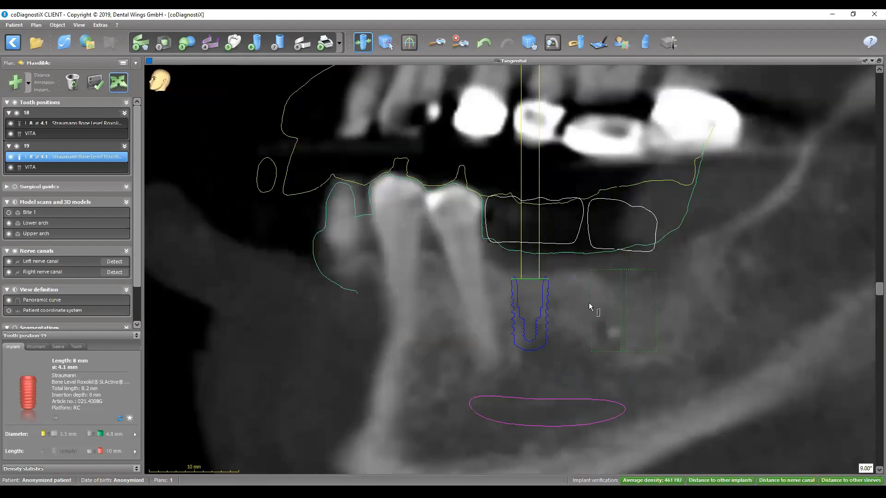
{"action": "scroll", "coordinate": [561, 311], "scroll_direction": "up", "scroll_amount": 2}
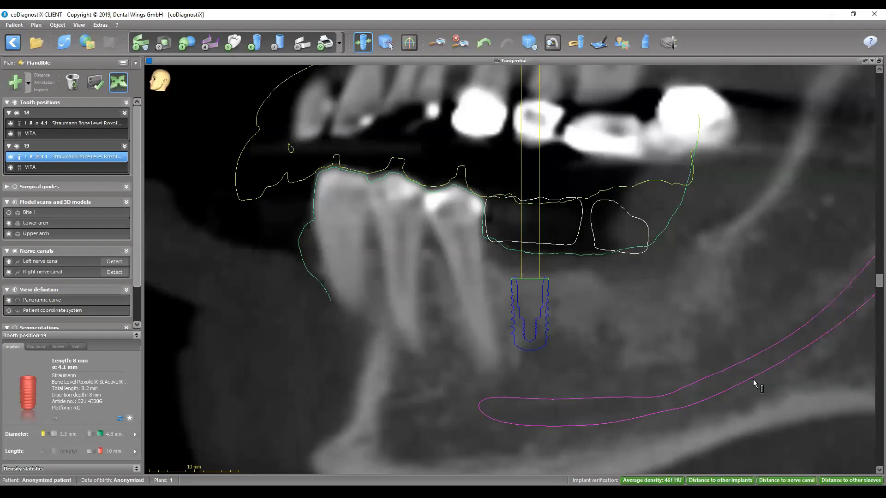
{"action": "scroll", "coordinate": [568, 343], "scroll_direction": "up", "scroll_amount": 3}
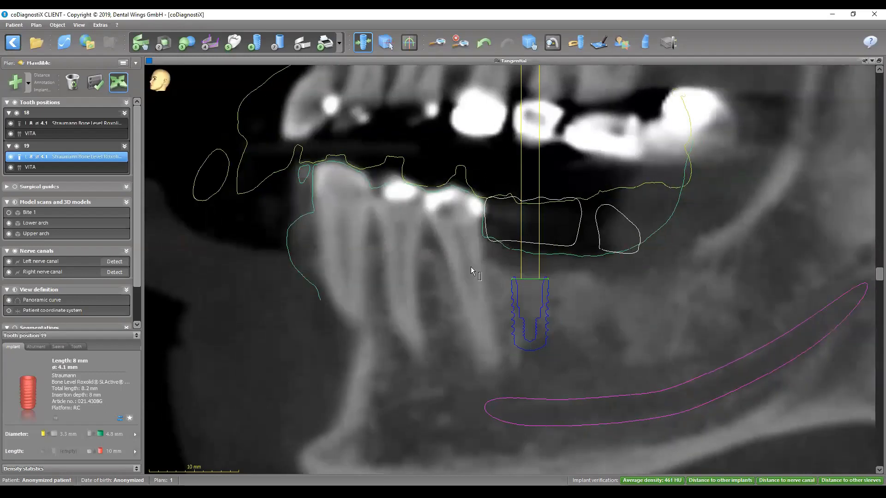
{"action": "scroll", "coordinate": [469, 265], "scroll_direction": "down", "scroll_amount": 2, "text": "ctrl"}
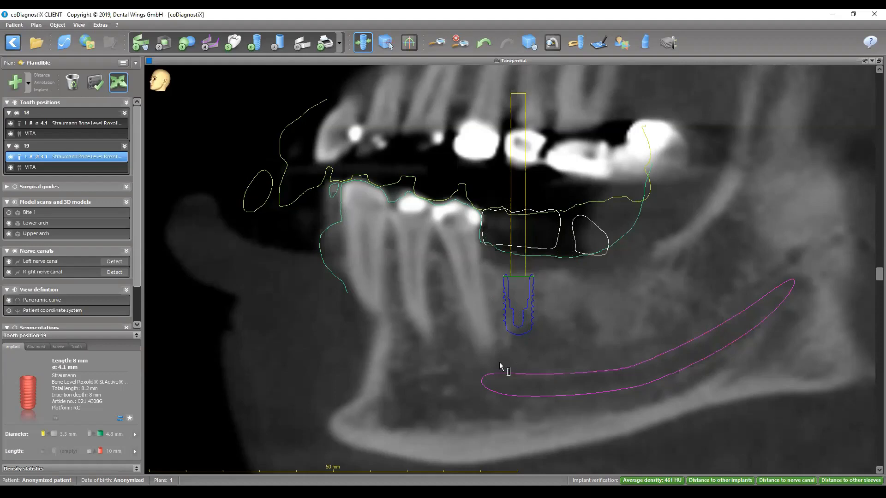
{"action": "double_click", "coordinate": [529, 59]}
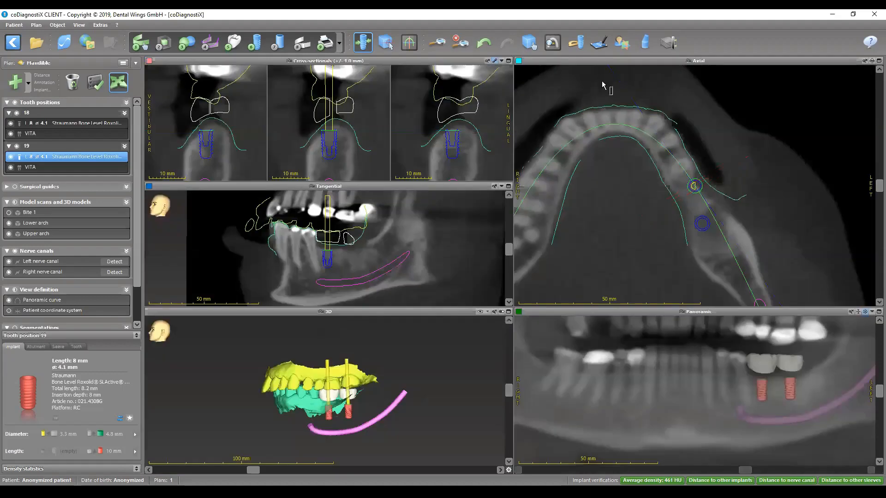
- Measure the distance between the adjacent tooth root and the implant at tooth 19 on a lower, enlarged axial slice
{"action": "double_click", "coordinate": [716, 61]}
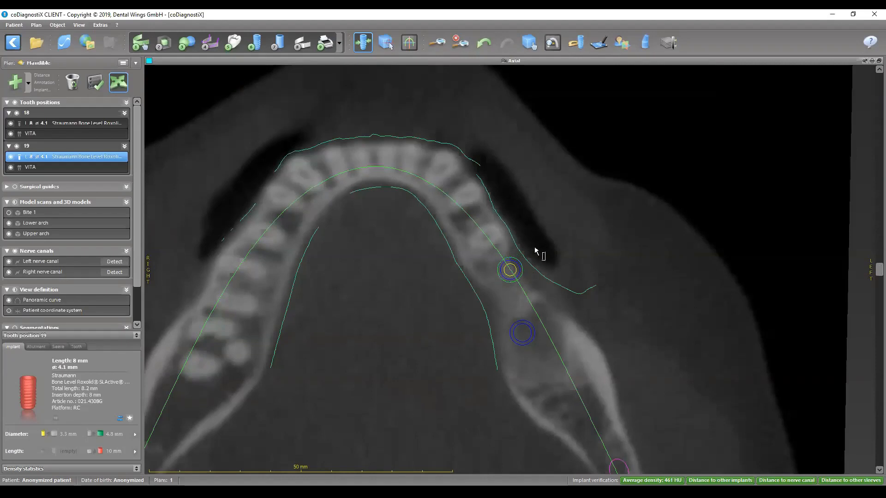
{"action": "scroll", "coordinate": [483, 276], "scroll_direction": "up", "scroll_amount": 1}
{"action": "left_click_drag", "start_coordinate": [879, 270], "coordinate": [880, 338]}
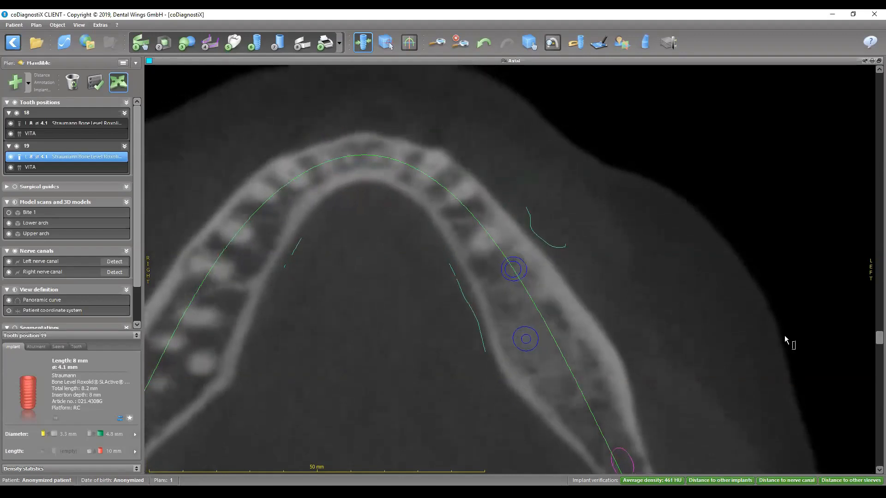
{"action": "scroll", "coordinate": [766, 340], "scroll_direction": "down", "scroll_amount": 1}
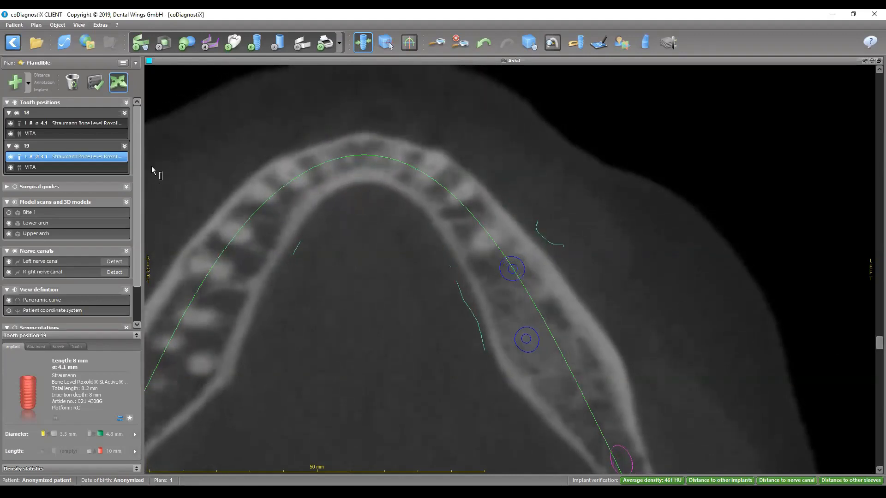
{"action": "left_click", "coordinate": [43, 76]}
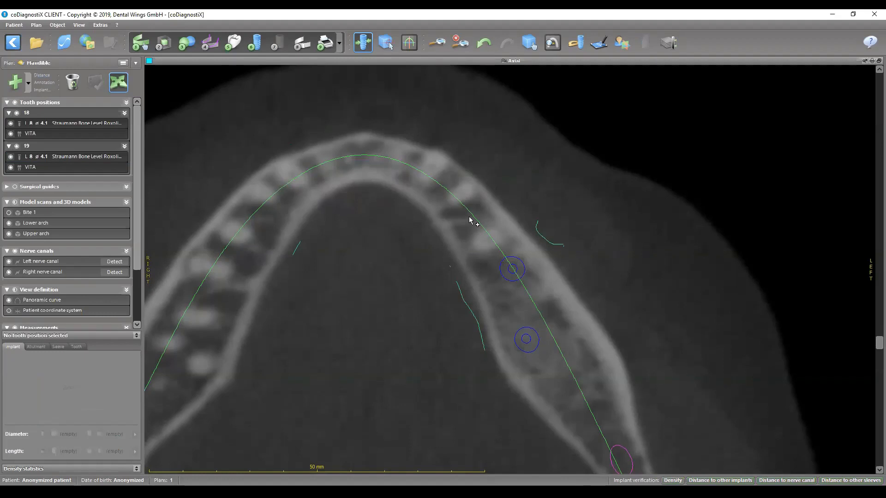
{"action": "scroll", "coordinate": [503, 273], "scroll_direction": "up", "scroll_amount": 1, "text": "ctrl"}
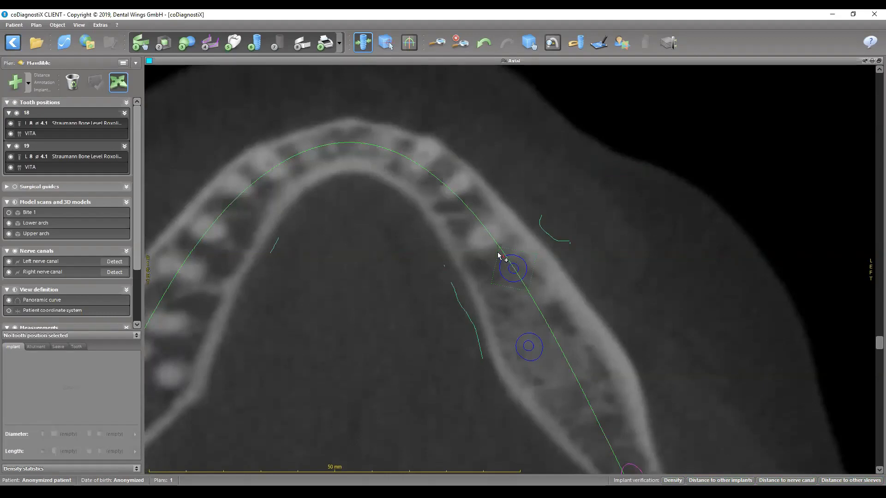
{"action": "left_click_drag", "start_coordinate": [494, 245], "coordinate": [503, 257]}
{"action": "double_click", "coordinate": [521, 62]}
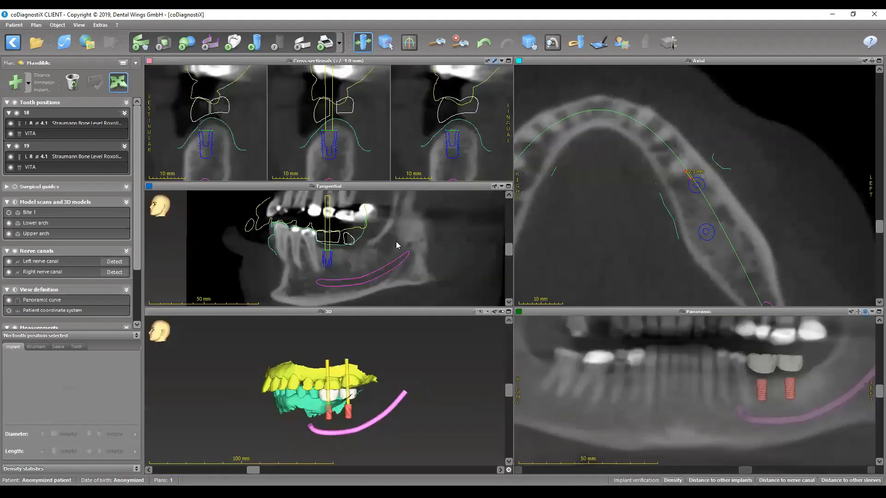
- Nudge the implant at tooth 19 slightly in the enlarged tangential slice
{"action": "double_click", "coordinate": [361, 186]}
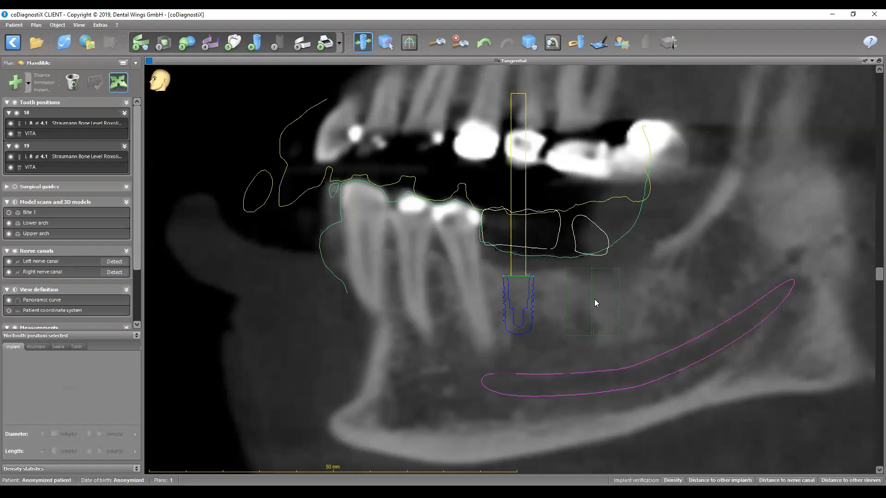
{"action": "left_click", "coordinate": [51, 157]}
{"action": "left_click_drag", "start_coordinate": [520, 391], "coordinate": [524, 400]}
{"action": "mouse_move", "coordinate": [511, 306]}
{"action": "left_mouse_down"}
{"action": "mouse_move", "coordinate": [518, 300]}
{"action": "mouse_move", "coordinate": [511, 305]}
{"action": "left_mouse_up"}
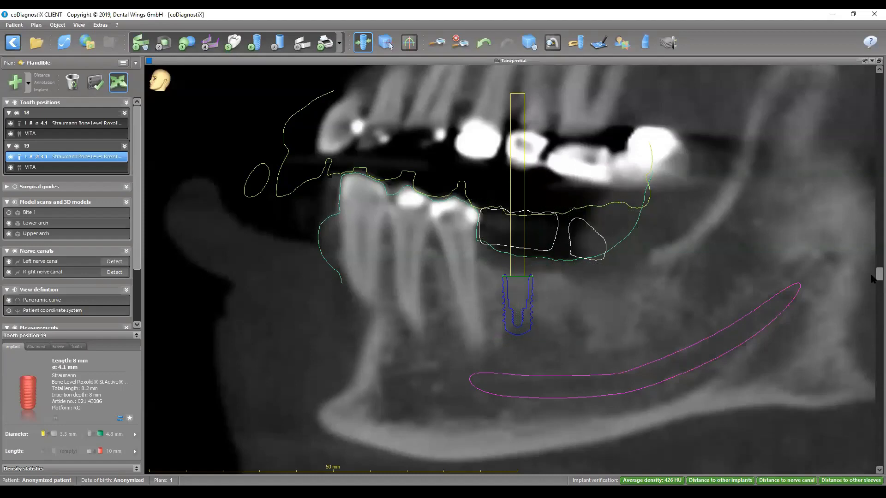
- Rotate the tangential slice across the ridge at tooth 19 and measure the vertical space from the gum line to the opposing arch
{"action": "left_click_drag", "start_coordinate": [871, 277], "coordinate": [872, 464]}
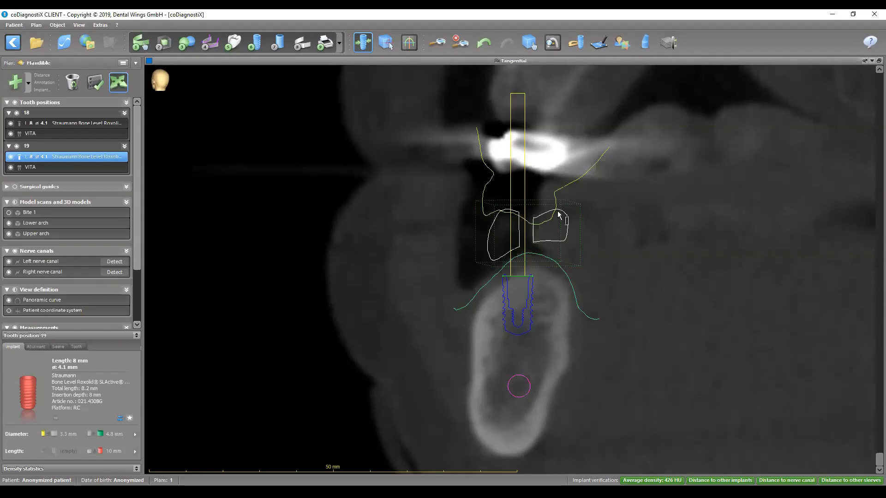
{"action": "left_click", "coordinate": [548, 225]}
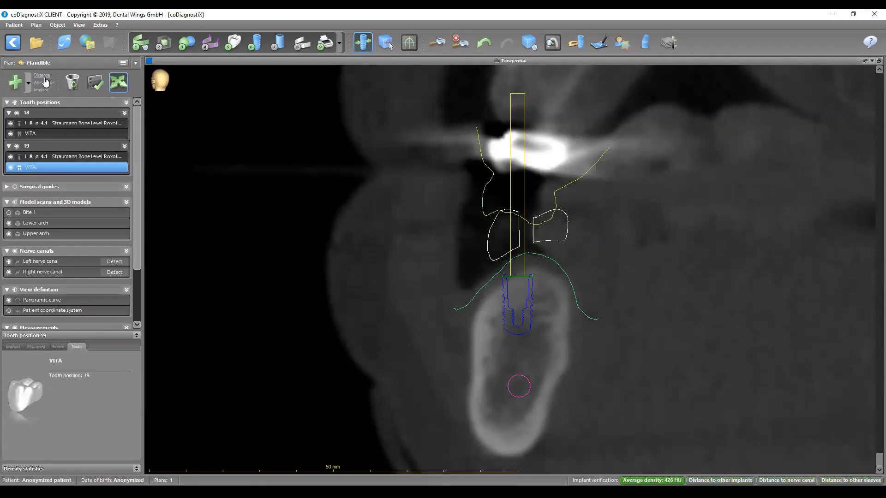
{"action": "left_click", "coordinate": [534, 257]}
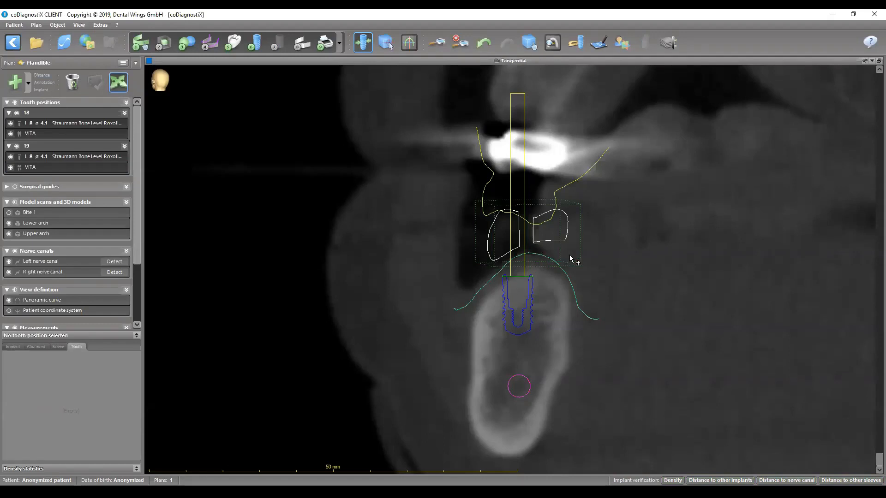
{"action": "left_click", "coordinate": [539, 253]}
{"action": "left_click_drag", "start_coordinate": [539, 252], "coordinate": [537, 226]}
- Shift the implant at tooth 19 lingually within the ridge and fine-tune its depth above the nerve canal
{"action": "left_click", "coordinate": [63, 155]}
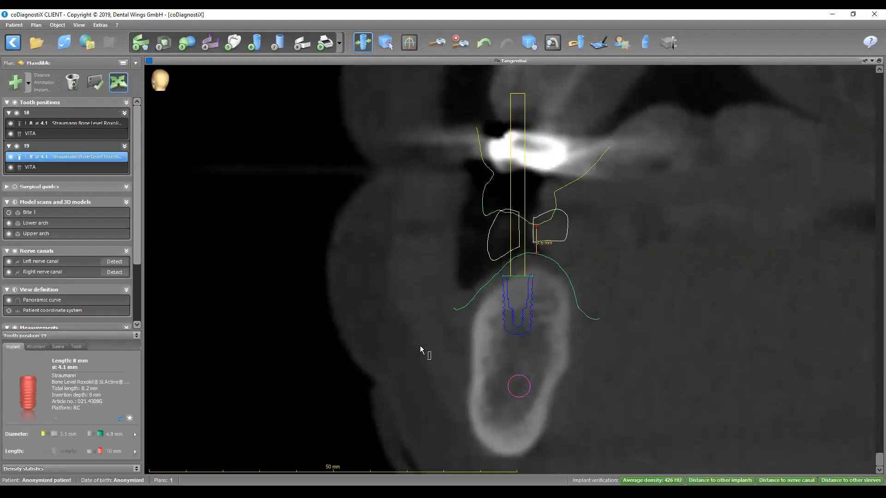
{"action": "mouse_move", "coordinate": [520, 304]}
{"action": "left_mouse_down"}
{"action": "mouse_move", "coordinate": [534, 308]}
{"action": "mouse_move", "coordinate": [528, 302]}
{"action": "left_mouse_up"}
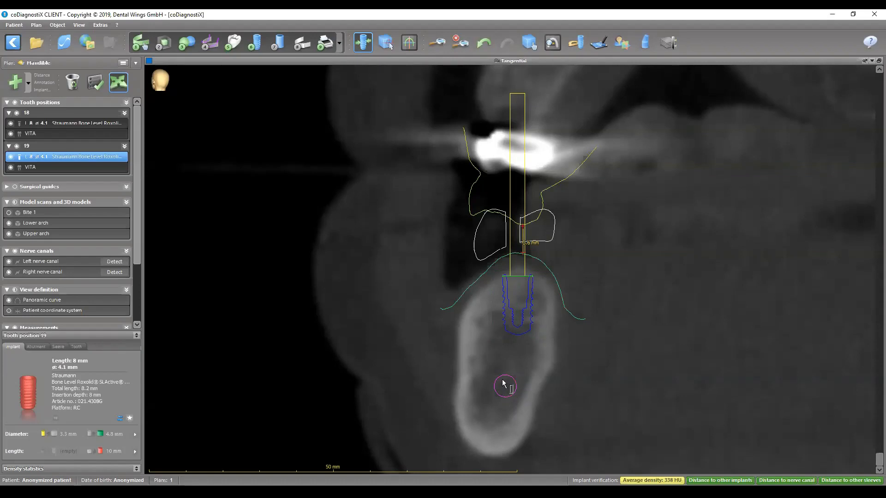
{"action": "left_click_drag", "start_coordinate": [513, 289], "coordinate": [509, 316]}
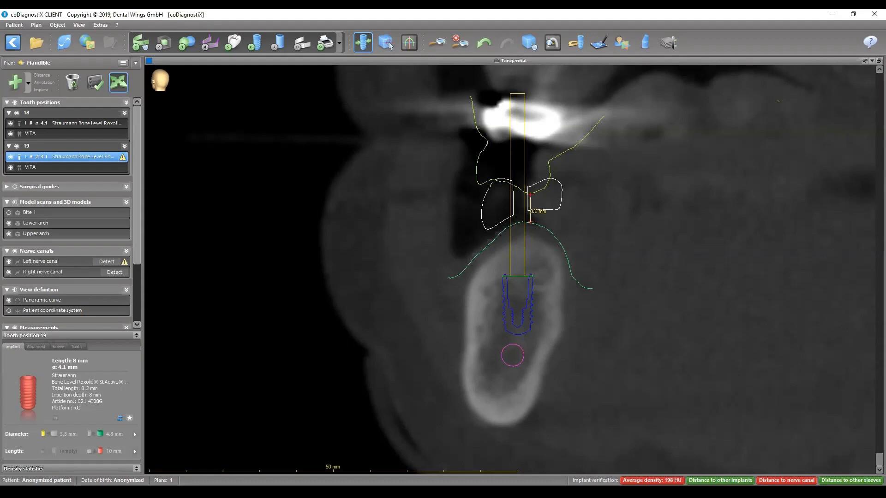
{"action": "left_click_drag", "start_coordinate": [516, 322], "coordinate": [526, 300]}
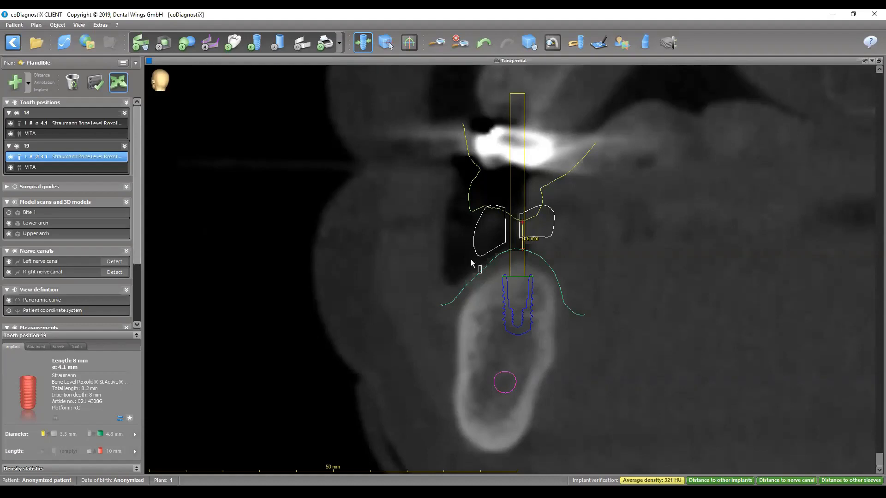
{"action": "left_click_drag", "start_coordinate": [519, 284], "coordinate": [517, 284]}
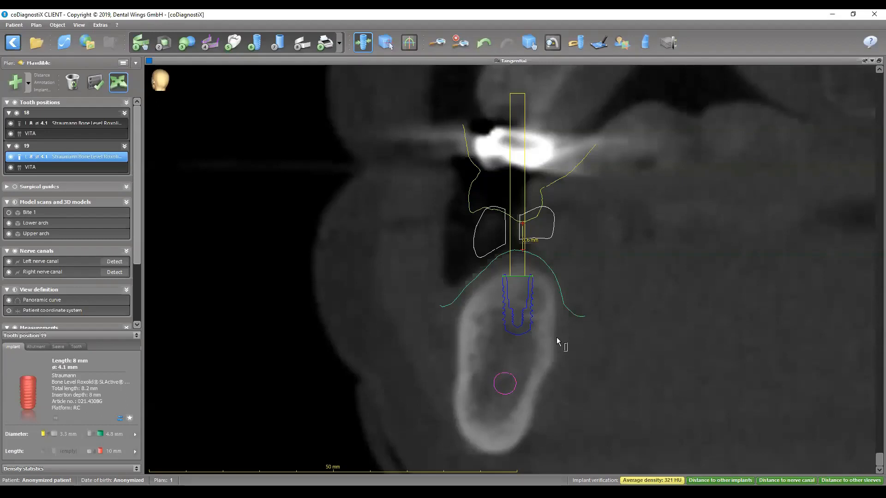
- Measure the bone thickness on the buccal and lingual sides of the implant at tooth 19, and hide all measurements
{"action": "left_click", "coordinate": [43, 76]}
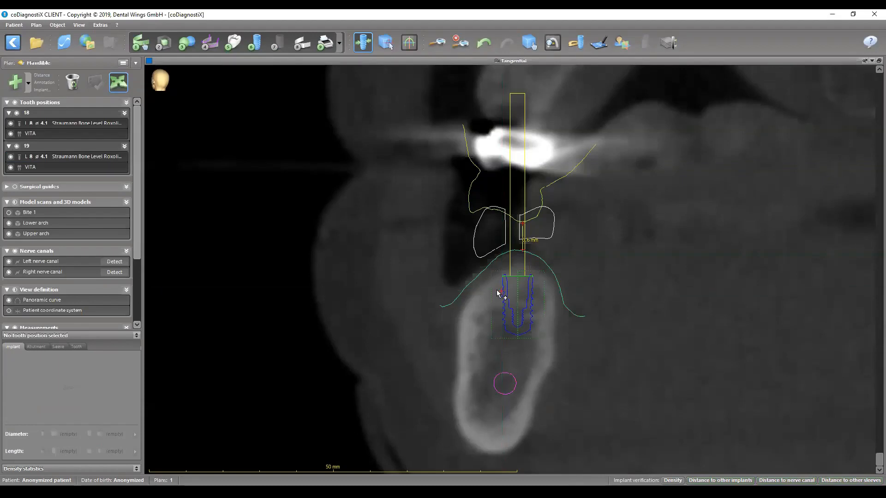
{"action": "left_click", "coordinate": [479, 293]}
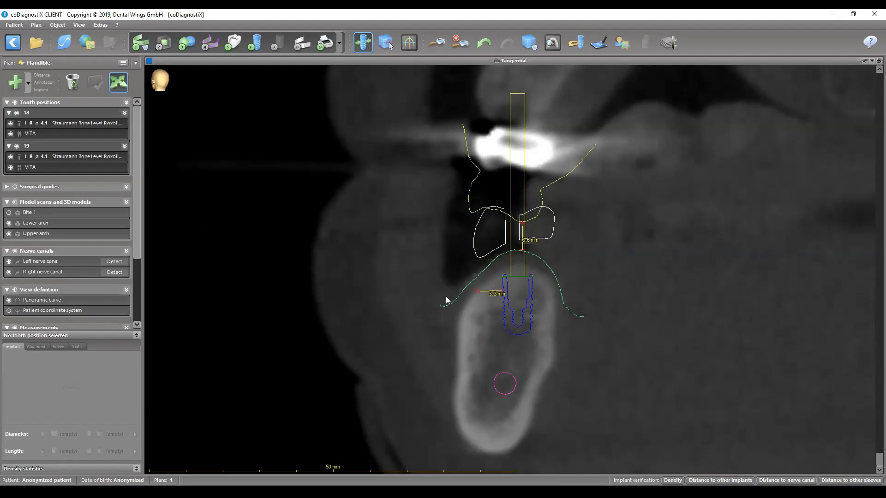
{"action": "left_click", "coordinate": [41, 76]}
{"action": "left_click", "coordinate": [554, 295]}
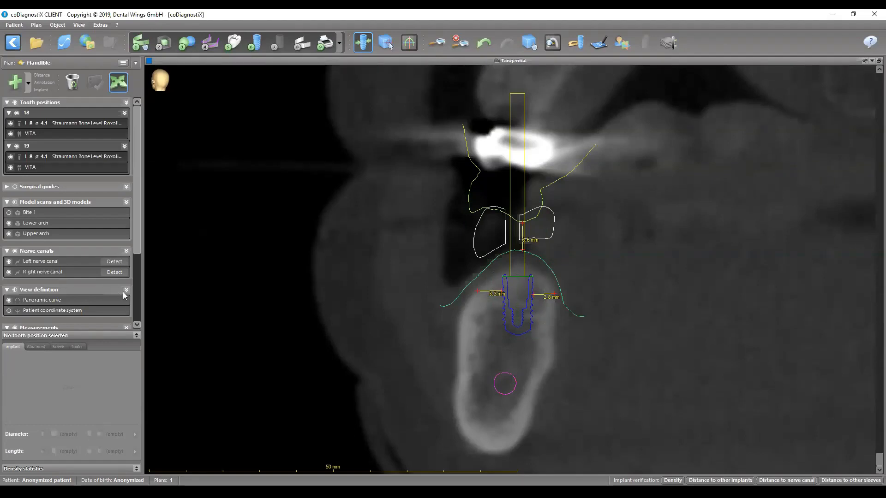
{"action": "scroll", "coordinate": [38, 296], "scroll_direction": "down", "scroll_amount": 3}
{"action": "left_click", "coordinate": [15, 226]}
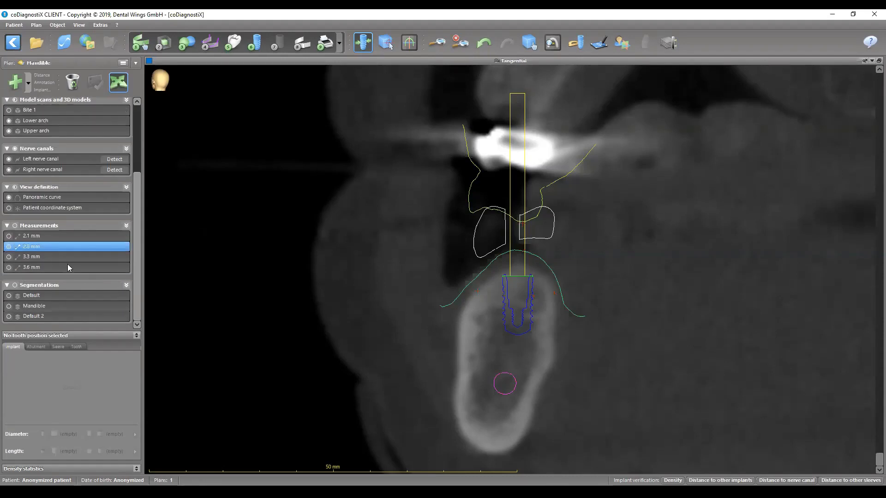
- Set the diameter of the implant at tooth 19 to 4.8 mm
{"action": "scroll", "coordinate": [27, 164], "scroll_direction": "up", "scroll_amount": 3}
{"action": "left_click", "coordinate": [52, 158]}
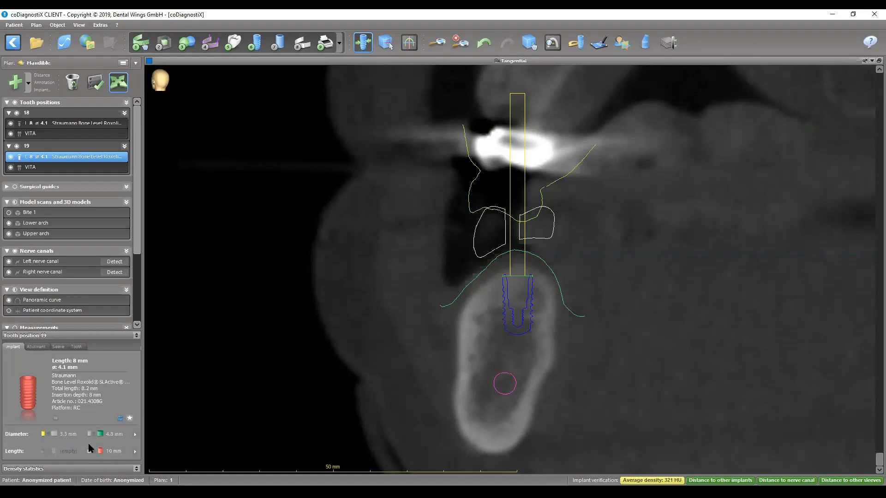
{"action": "left_click", "coordinate": [113, 438]}
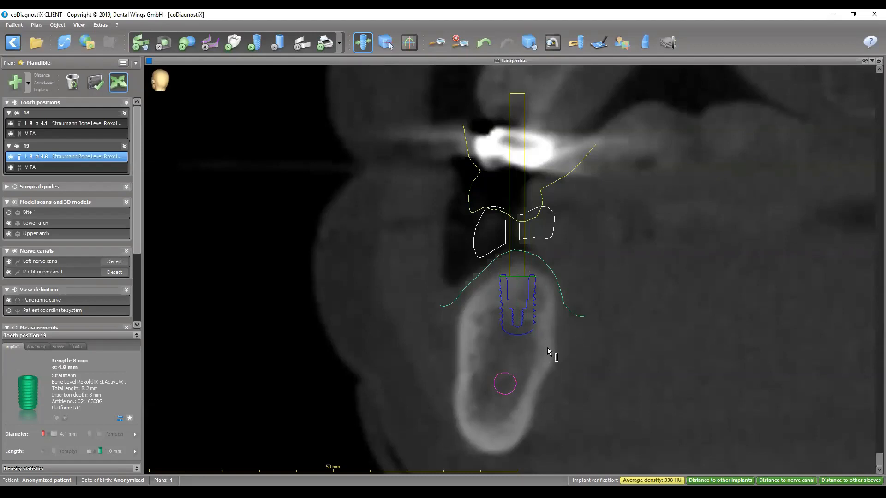
- Rotate the tangential slice back along the arch and measure the vertical distance from the platform of the implant at tooth 19 to the occlusal level
{"action": "left_click_drag", "start_coordinate": [876, 462], "coordinate": [870, 283]}
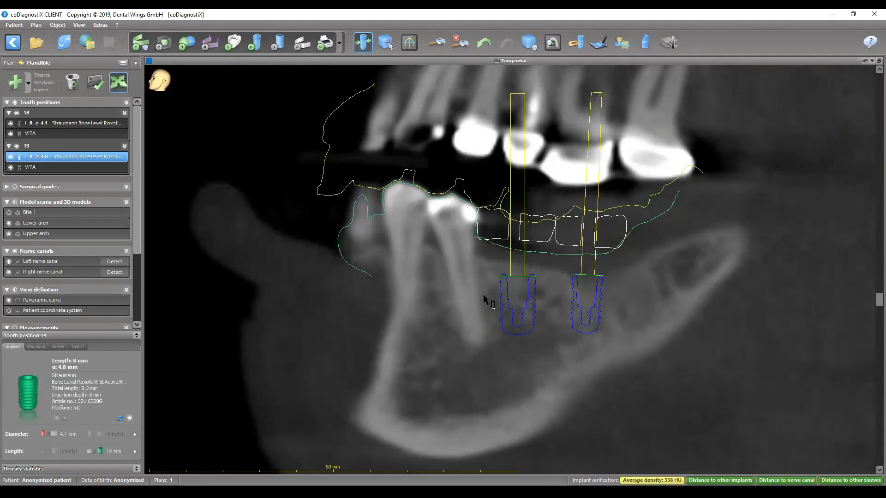
{"action": "left_click", "coordinate": [546, 230]}
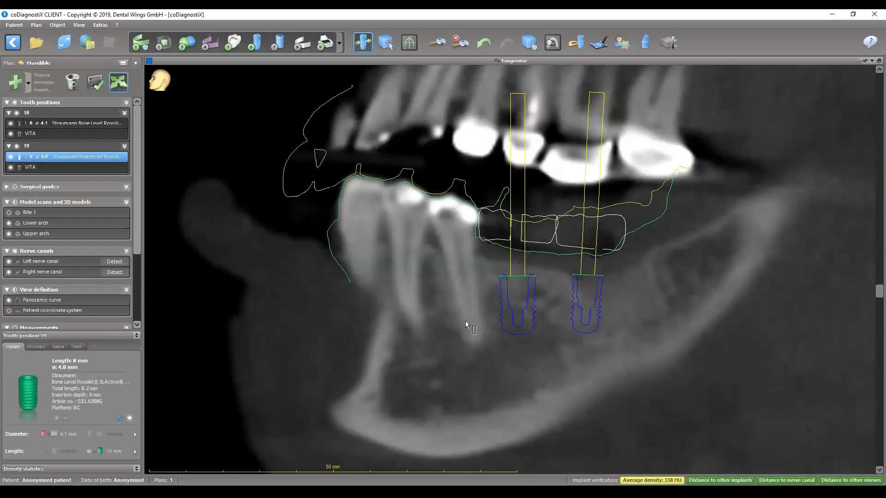
{"action": "left_click", "coordinate": [42, 75]}
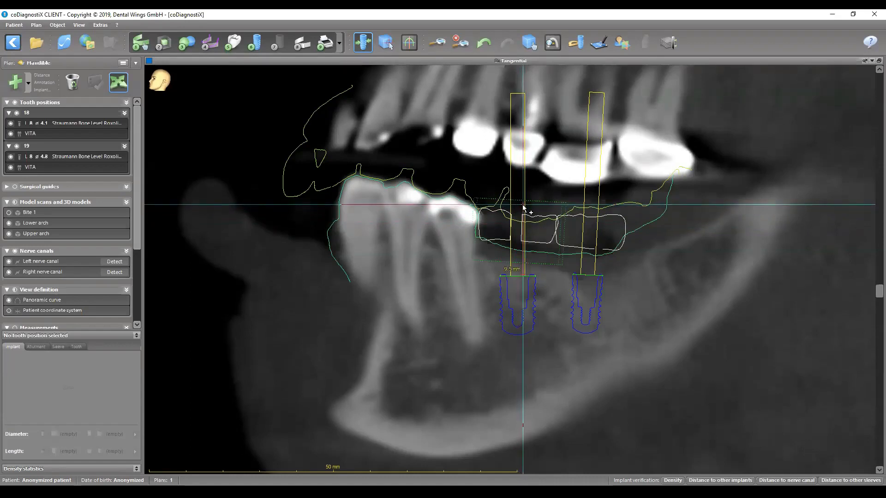
{"action": "left_click", "coordinate": [523, 205]}
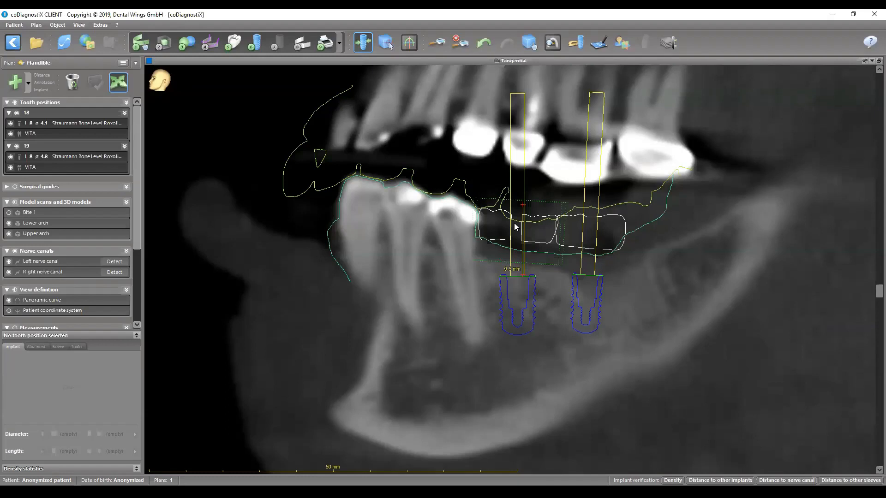
- Set the length of the implant at tooth 19 to 10 mm and fine-tune its buccolingual position in the tangential view
{"action": "left_click", "coordinate": [45, 156]}
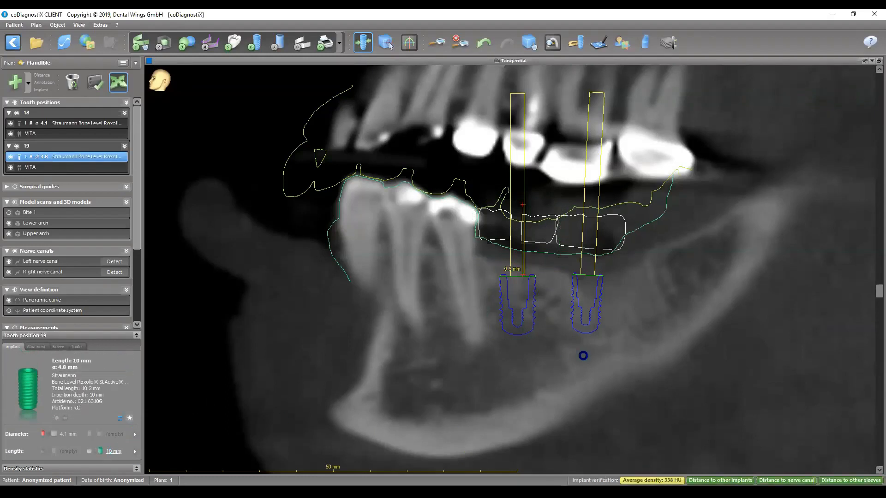
{"action": "left_click_drag", "start_coordinate": [516, 323], "coordinate": [515, 323]}
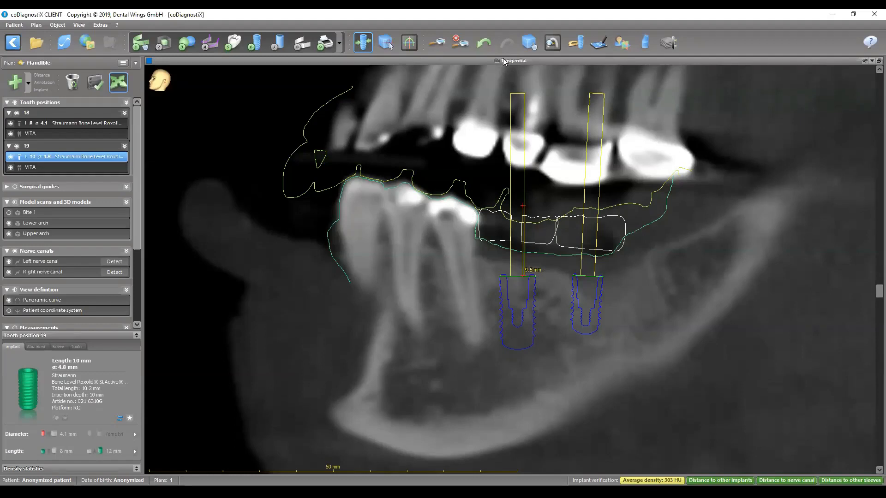
{"action": "left_click_drag", "start_coordinate": [880, 291], "coordinate": [861, 466]}
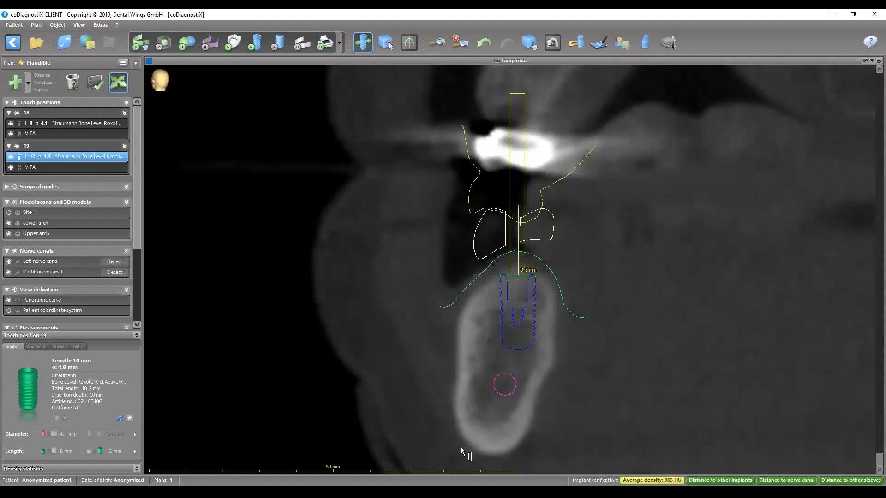
{"action": "left_click_drag", "start_coordinate": [506, 325], "coordinate": [506, 325]}
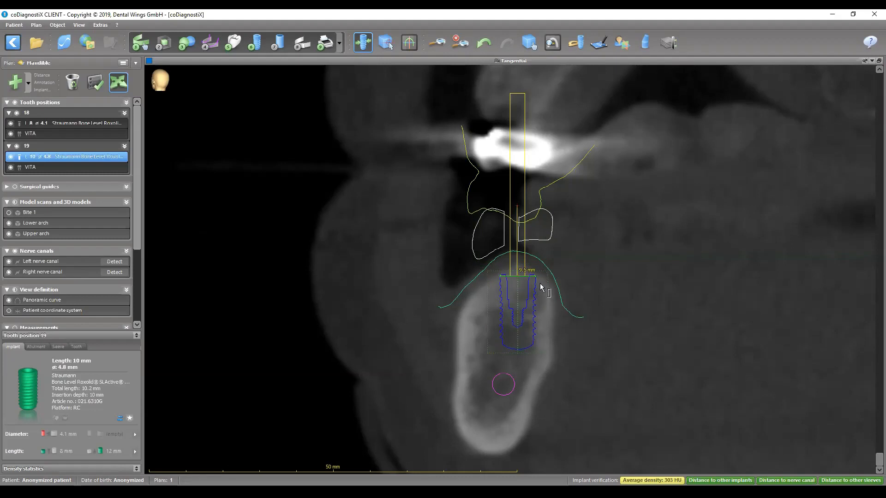
{"action": "left_click_drag", "start_coordinate": [532, 280], "coordinate": [532, 280]}
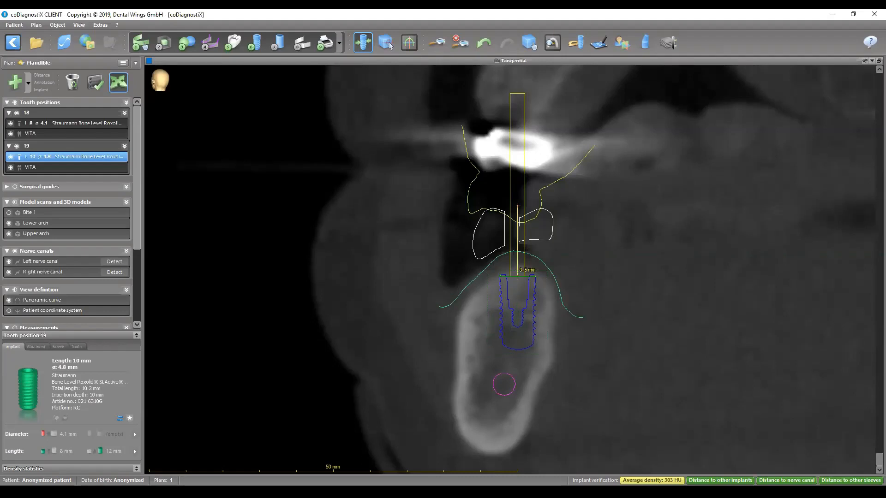
{"action": "left_click_drag", "start_coordinate": [871, 463], "coordinate": [864, 299]}
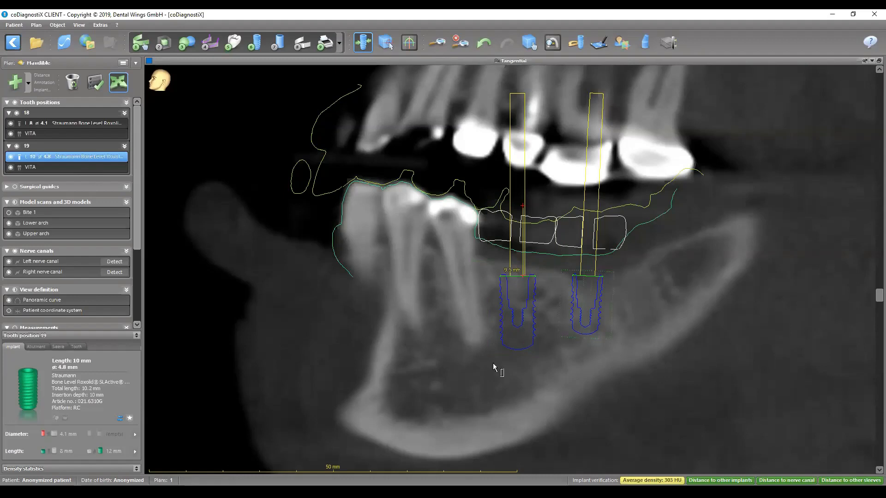
{"action": "scroll", "coordinate": [519, 356], "scroll_direction": "up", "scroll_amount": 1}
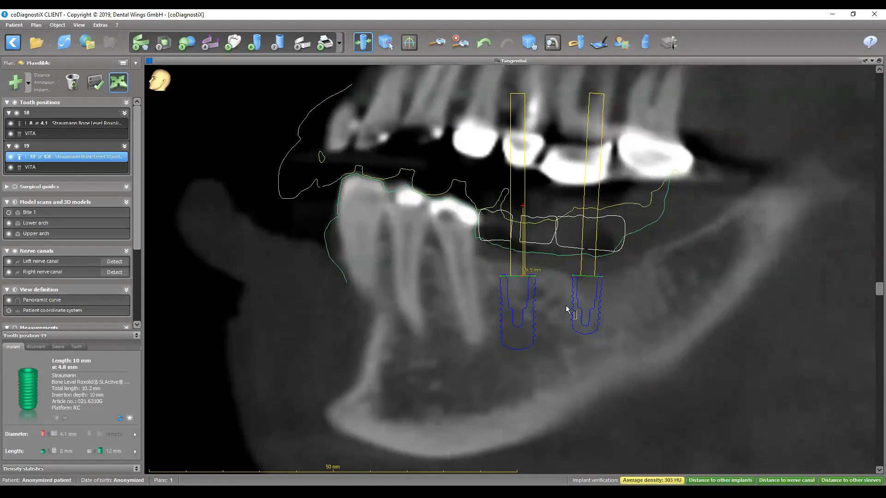
{"action": "double_click", "coordinate": [556, 58]}
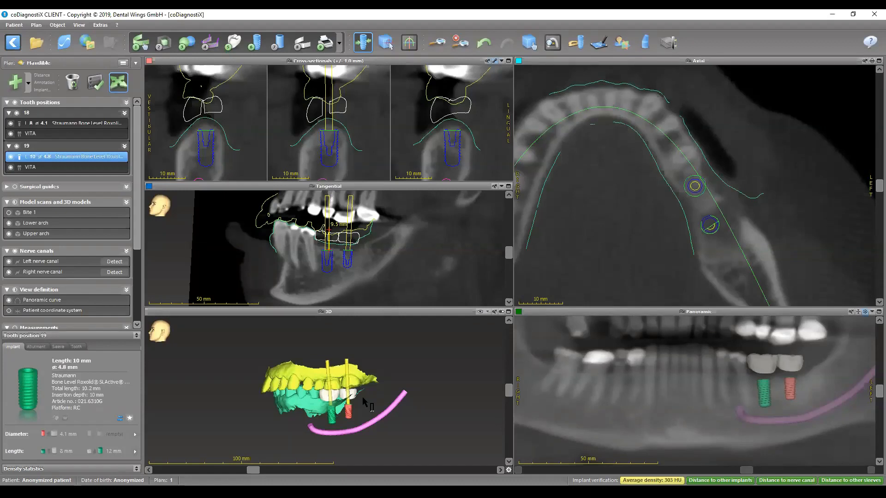
- Make the implant at tooth 18 parallel to the implant at tooth 19, aligning to the latter as master
{"action": "right_click", "coordinate": [59, 160]}
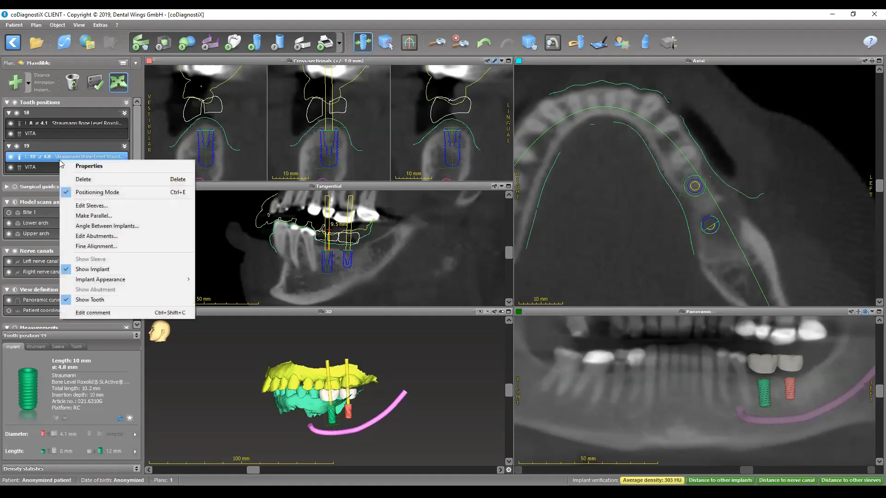
{"action": "left_click", "coordinate": [92, 216]}
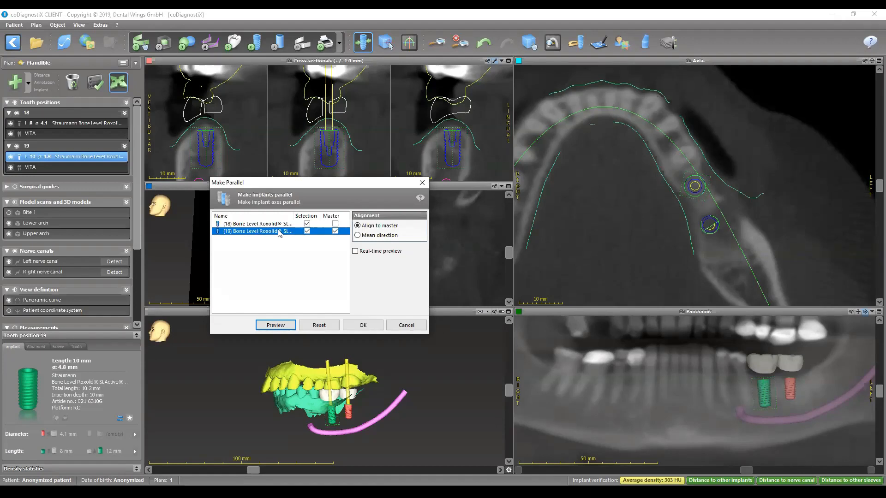
{"action": "left_click", "coordinate": [365, 326]}
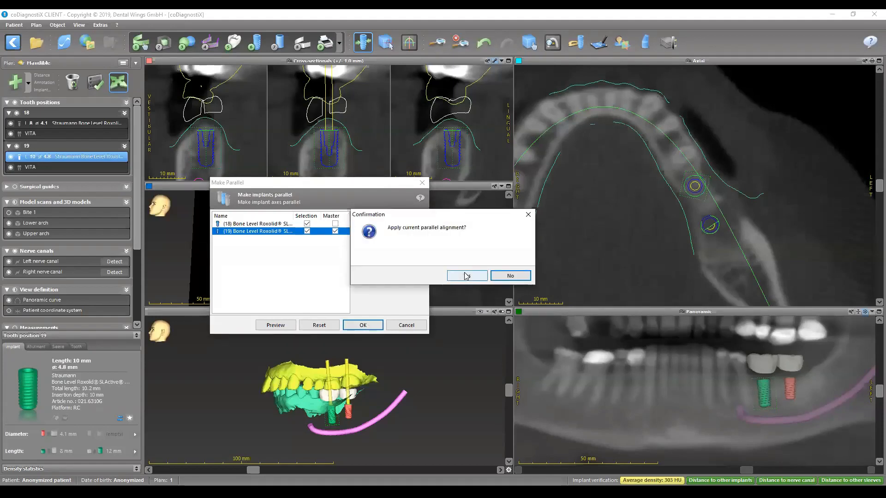
{"action": "left_click", "coordinate": [465, 274]}
- Hide the upper arch and turn the enlarged 3D model to view the lower arch and implant axes from the occlusal side
{"action": "double_click", "coordinate": [363, 311]}
{"action": "left_click", "coordinate": [526, 45]}
{"action": "left_click_drag", "start_coordinate": [606, 213], "coordinate": [599, 217]}
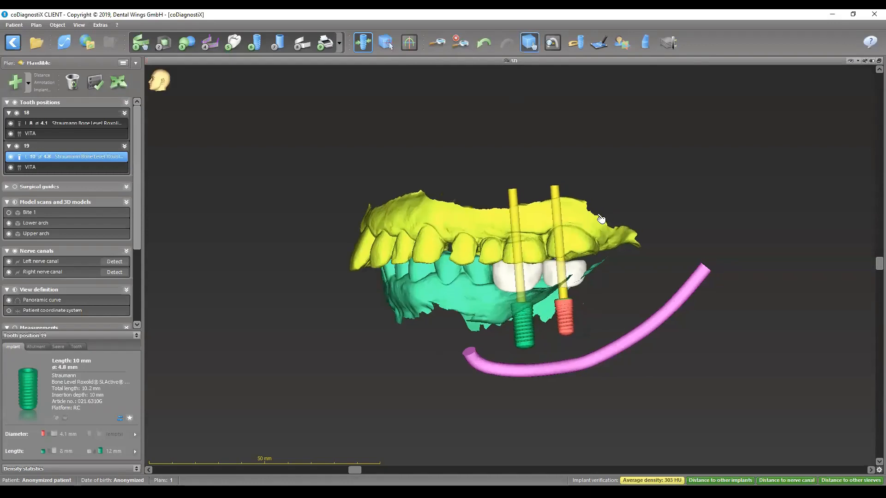
{"action": "left_click", "coordinate": [9, 234]}
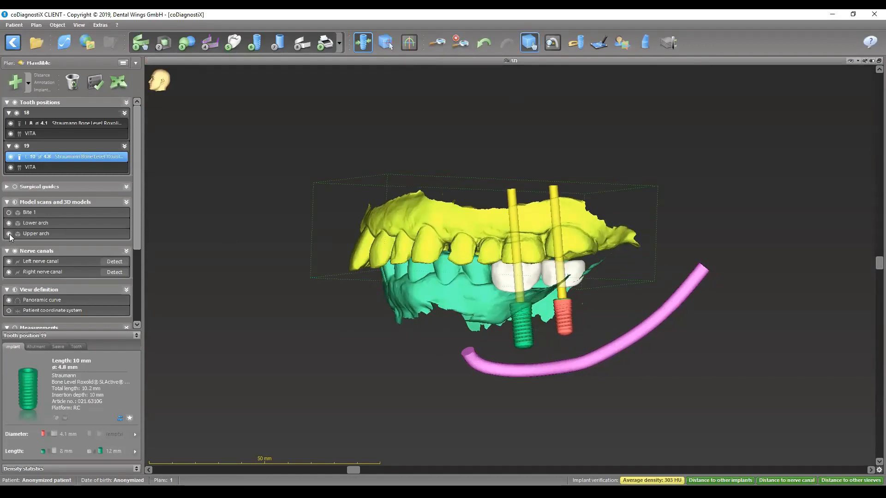
{"action": "left_click_drag", "start_coordinate": [483, 270], "coordinate": [569, 410]}
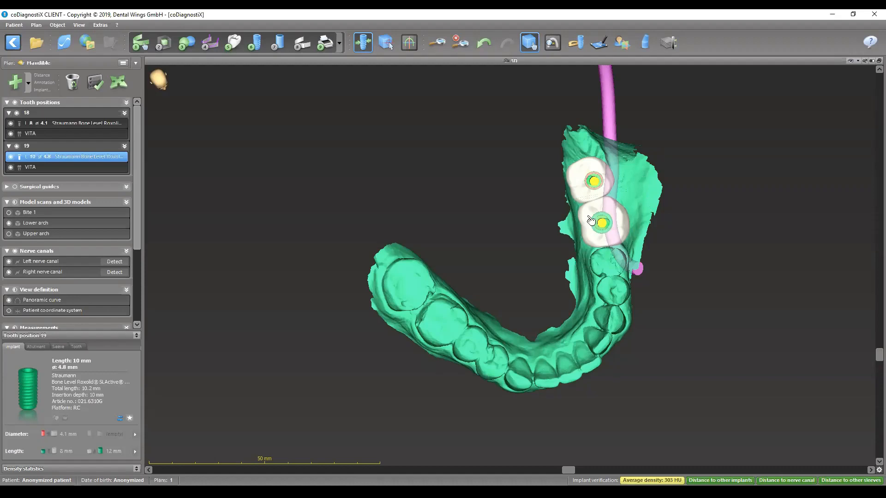
{"action": "left_click", "coordinate": [118, 82]}
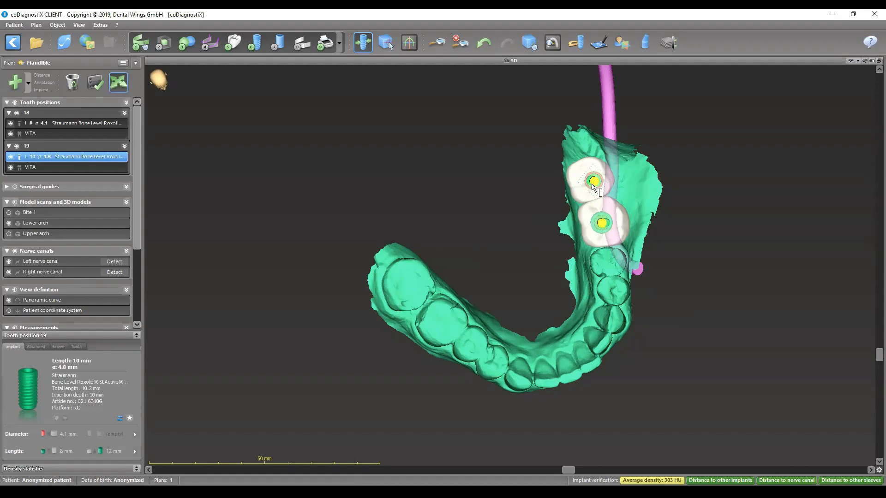
{"action": "double_click", "coordinate": [522, 63]}
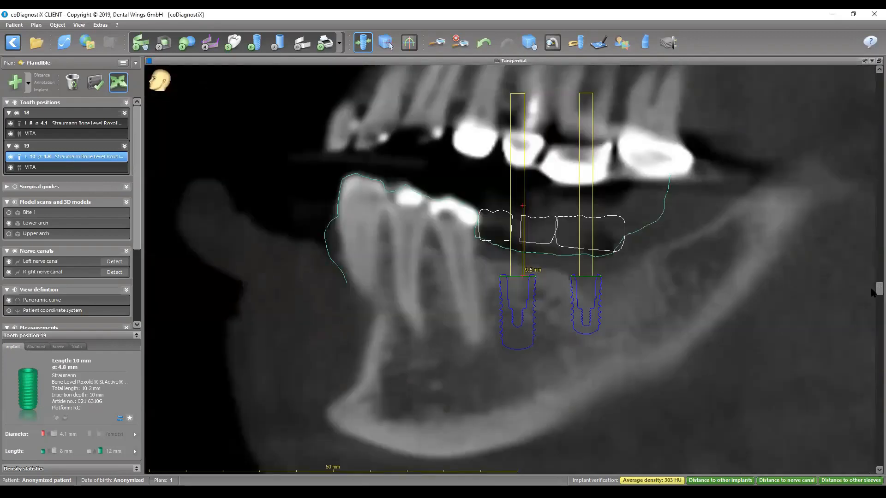
- Move the implant at tooth 19 about 0.6 mm deeper into the bone in the buccolingual tangential slice
{"action": "left_click_drag", "start_coordinate": [879, 290], "coordinate": [880, 461]}
{"action": "left_click_drag", "start_coordinate": [521, 301], "coordinate": [521, 305]}
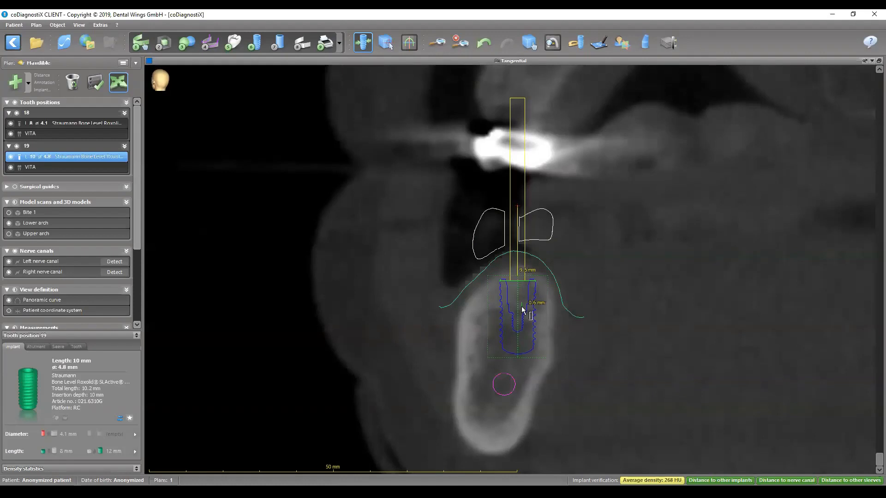
{"action": "left_click_drag", "start_coordinate": [522, 306], "coordinate": [521, 306]}
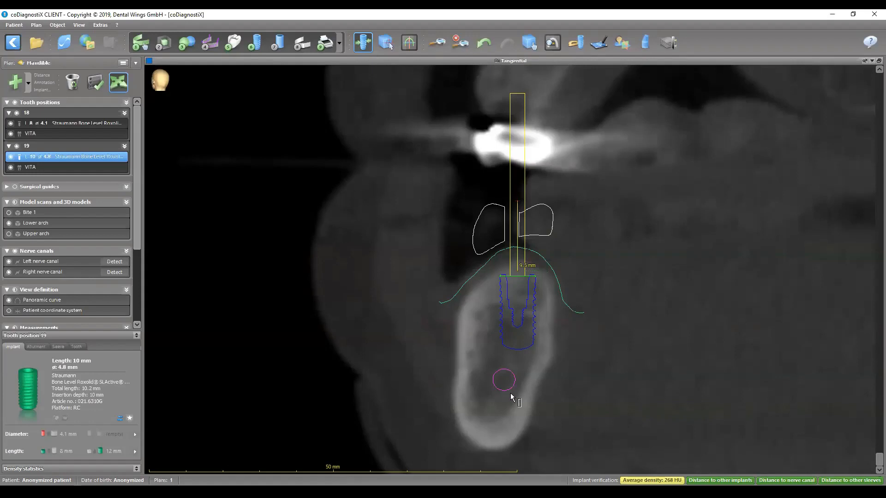
{"action": "left_click_drag", "start_coordinate": [879, 458], "coordinate": [867, 294]}
- Examine where the axes of both implants emerge through the crowns in the enlarged occlusal 3D view, with the implant at tooth 18 selected
{"action": "double_click", "coordinate": [572, 66]}
{"action": "double_click", "coordinate": [365, 313]}
{"action": "left_click", "coordinate": [529, 42]}
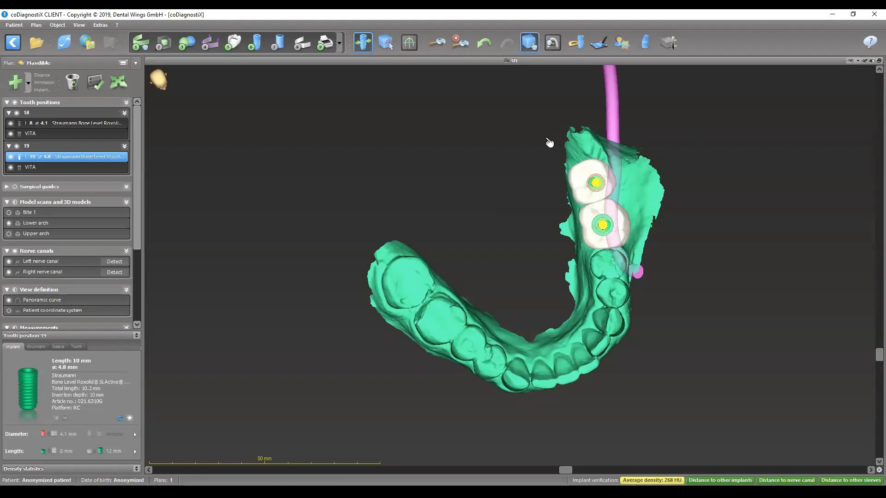
{"action": "left_click", "coordinate": [67, 123]}
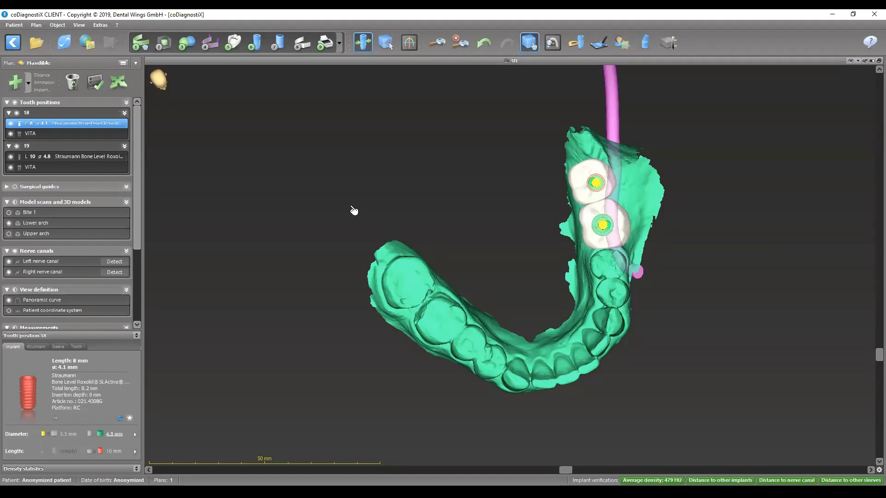
{"action": "left_click", "coordinate": [601, 172]}
{"action": "left_click_drag", "start_coordinate": [600, 168], "coordinate": [599, 167]}
{"action": "left_click", "coordinate": [596, 184]}
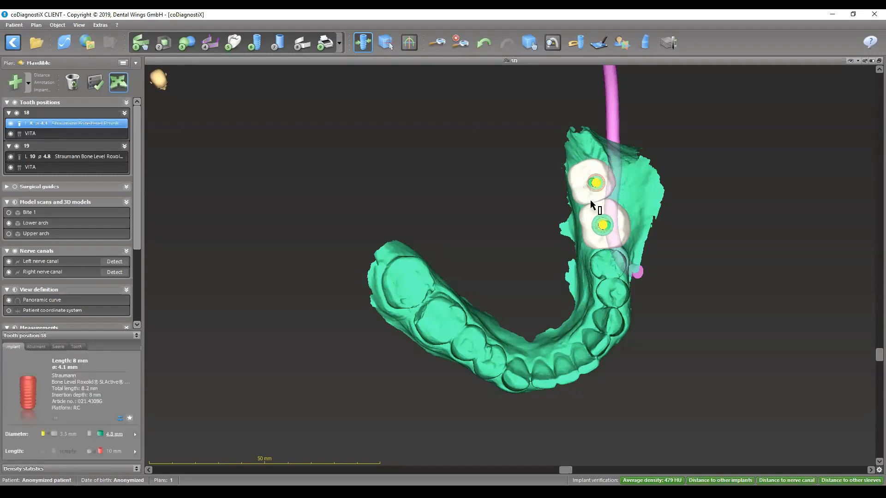
{"action": "double_click", "coordinate": [564, 61]}
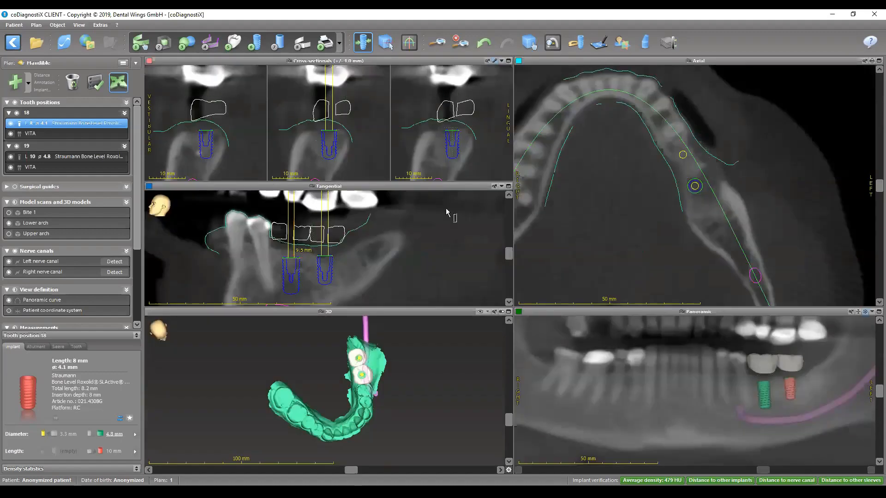
- Shift the implant at tooth 18 slightly distally in the tangential view, and turn the slice to the buccolingual direction
{"action": "double_click", "coordinate": [368, 188]}
{"action": "left_click_drag", "start_coordinate": [549, 218], "coordinate": [551, 218]}
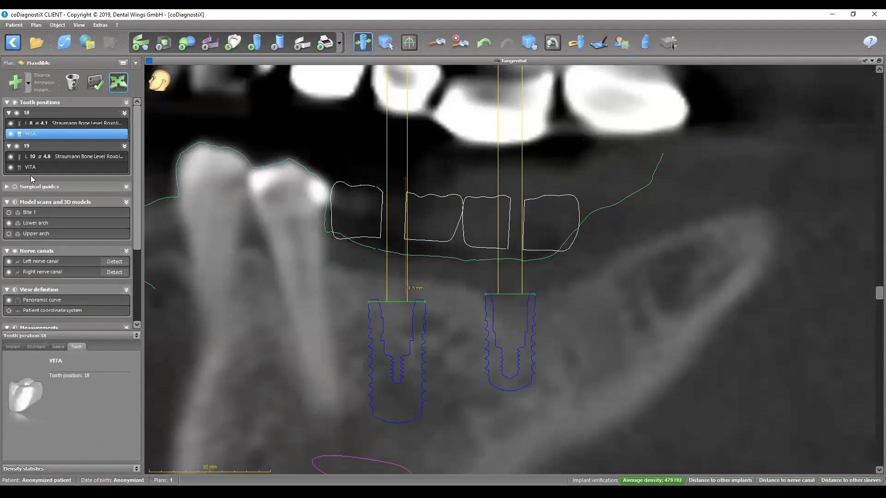
{"action": "left_click", "coordinate": [43, 123]}
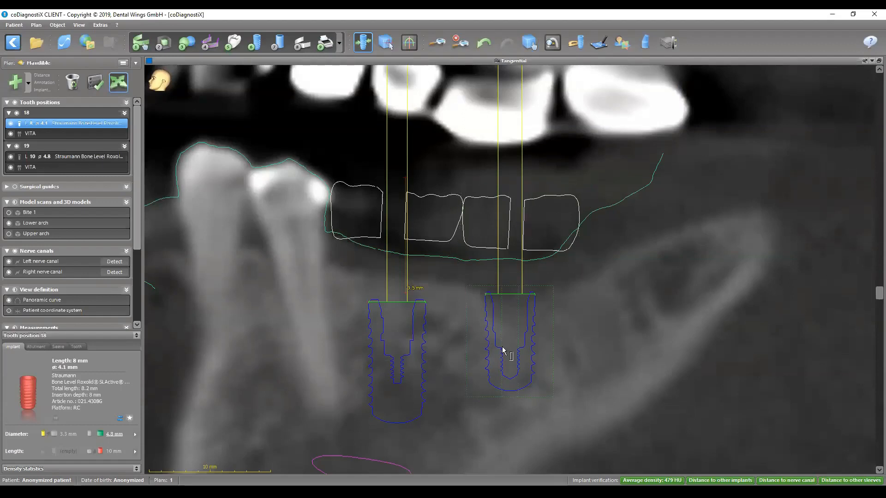
{"action": "left_click_drag", "start_coordinate": [503, 346], "coordinate": [510, 356]}
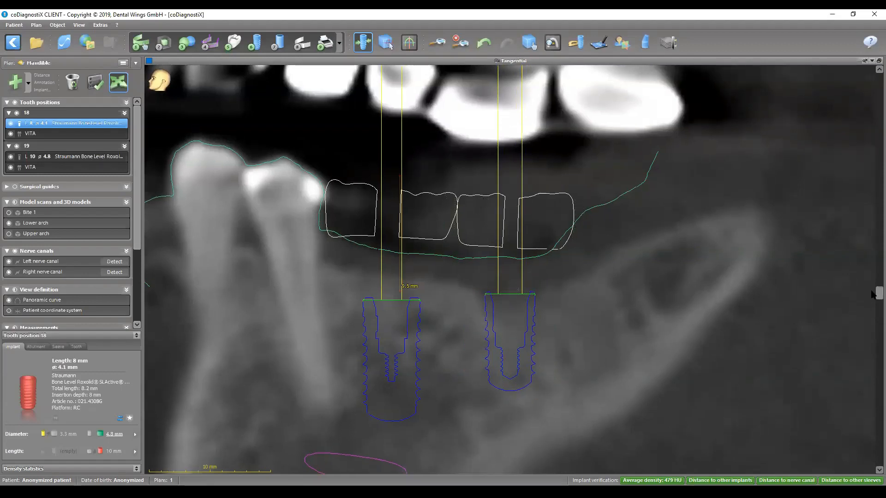
{"action": "left_click_drag", "start_coordinate": [879, 293], "coordinate": [879, 459]}
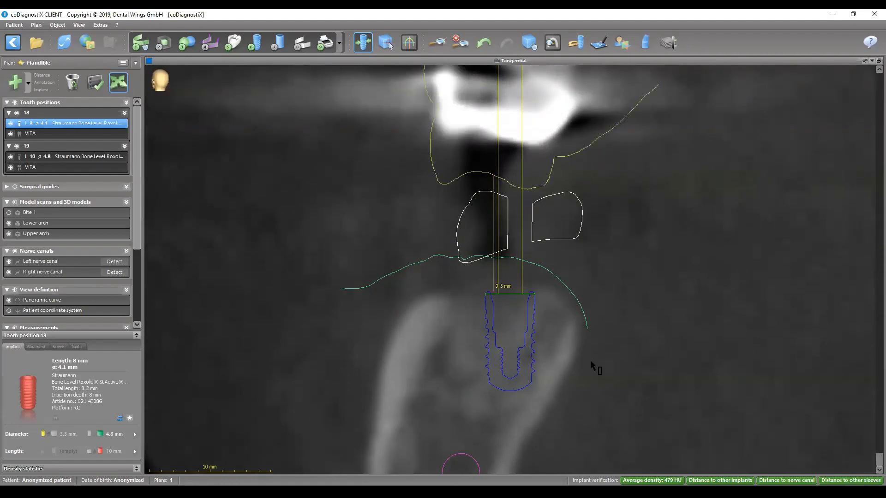
- Shift the virtual crown at tooth 18 slightly buccally and move its implant slightly lingually
{"action": "left_click", "coordinate": [470, 253]}
{"action": "left_click_drag", "start_coordinate": [462, 235], "coordinate": [415, 224]}
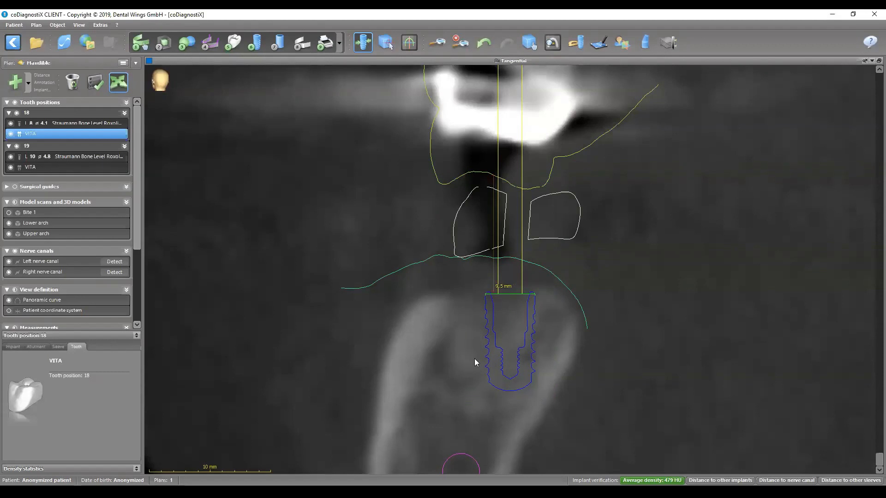
{"action": "scroll", "coordinate": [474, 361], "scroll_direction": "down", "scroll_amount": 2, "text": "ctrl"}
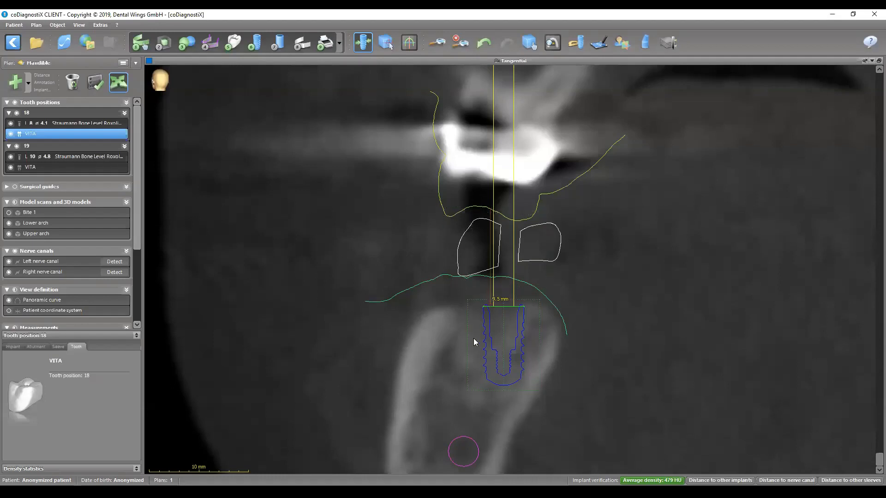
{"action": "mouse_move", "coordinate": [500, 342]}
{"action": "left_mouse_down"}
{"action": "mouse_move", "coordinate": [526, 344]}
{"action": "mouse_move", "coordinate": [493, 343]}
{"action": "mouse_move", "coordinate": [533, 344]}
{"action": "mouse_move", "coordinate": [448, 355]}
{"action": "mouse_move", "coordinate": [510, 355]}
{"action": "mouse_move", "coordinate": [507, 340]}
{"action": "left_mouse_up"}
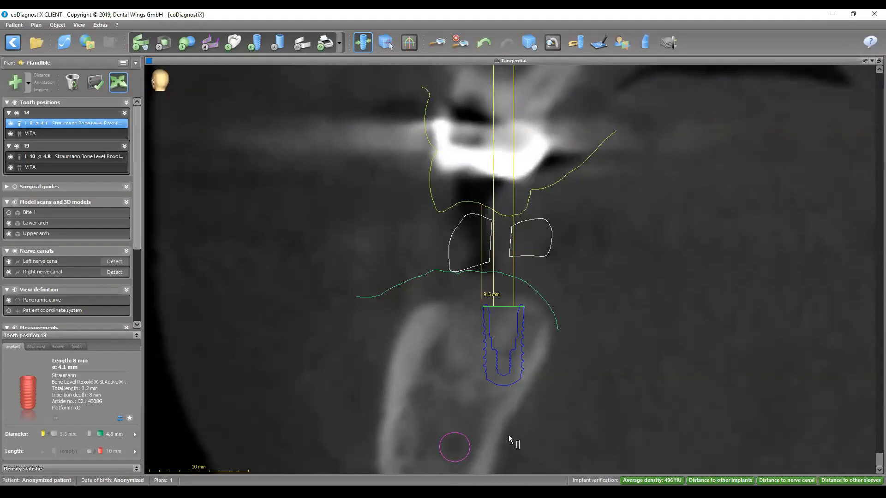
- Tilt the implant at tooth 18 so its apex moves buccally within the ridge, and readjust the virtual crown around its axis
{"action": "left_click_drag", "start_coordinate": [506, 348], "coordinate": [489, 345]}
{"action": "mouse_move", "coordinate": [500, 415]}
{"action": "left_mouse_down"}
{"action": "mouse_move", "coordinate": [492, 421]}
{"action": "mouse_move", "coordinate": [496, 411]}
{"action": "left_mouse_up"}
{"action": "left_click_drag", "start_coordinate": [494, 324], "coordinate": [498, 325]}
{"action": "left_click", "coordinate": [482, 270]}
{"action": "left_click_drag", "start_coordinate": [433, 234], "coordinate": [433, 232]}
{"action": "left_click_drag", "start_coordinate": [462, 235], "coordinate": [460, 236]}
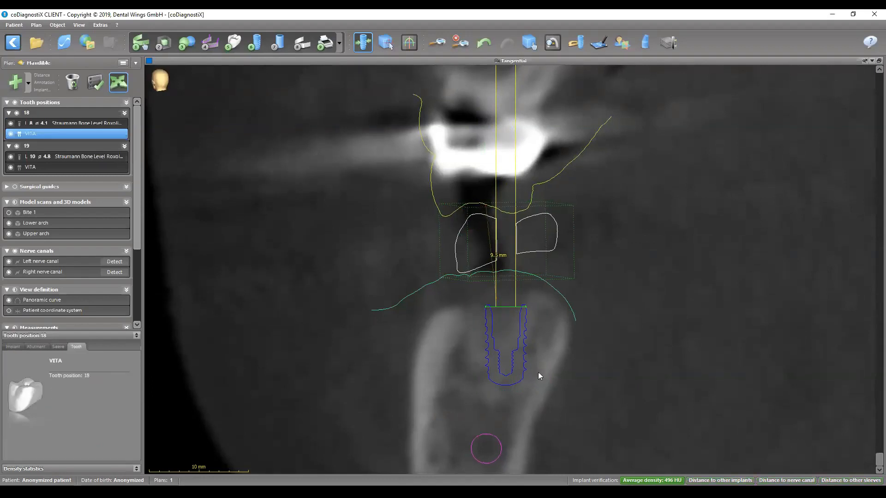
- Fine-tune the virtual crown's position at tooth 18 and the position and inclination of its implant
{"action": "left_click", "coordinate": [526, 338]}
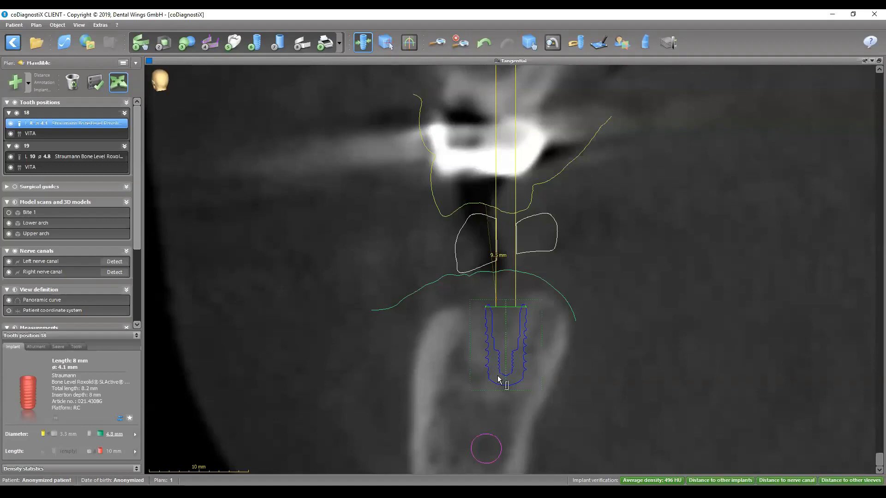
{"action": "left_click", "coordinate": [473, 243]}
{"action": "mouse_move", "coordinate": [467, 239]}
{"action": "left_mouse_down"}
{"action": "mouse_move", "coordinate": [446, 247]}
{"action": "mouse_move", "coordinate": [461, 252]}
{"action": "left_mouse_up"}
{"action": "left_click", "coordinate": [504, 362]}
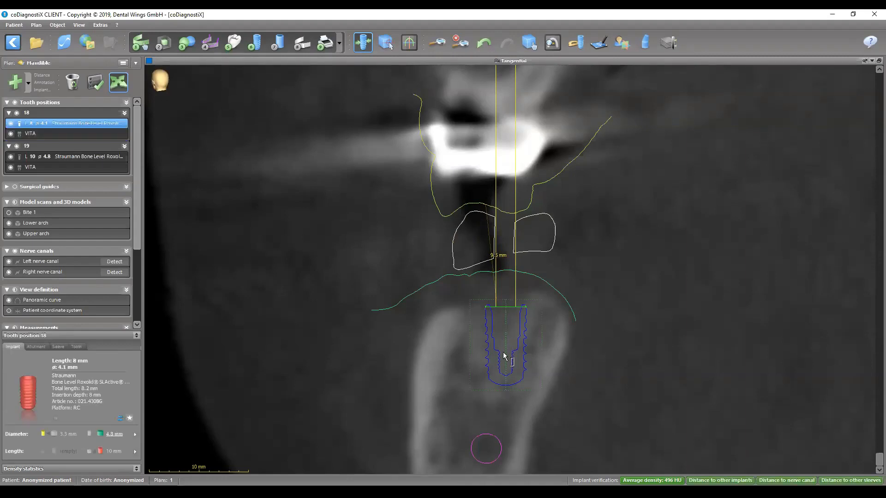
{"action": "left_click_drag", "start_coordinate": [505, 164], "coordinate": [506, 161]}
{"action": "left_click_drag", "start_coordinate": [503, 336], "coordinate": [501, 336]}
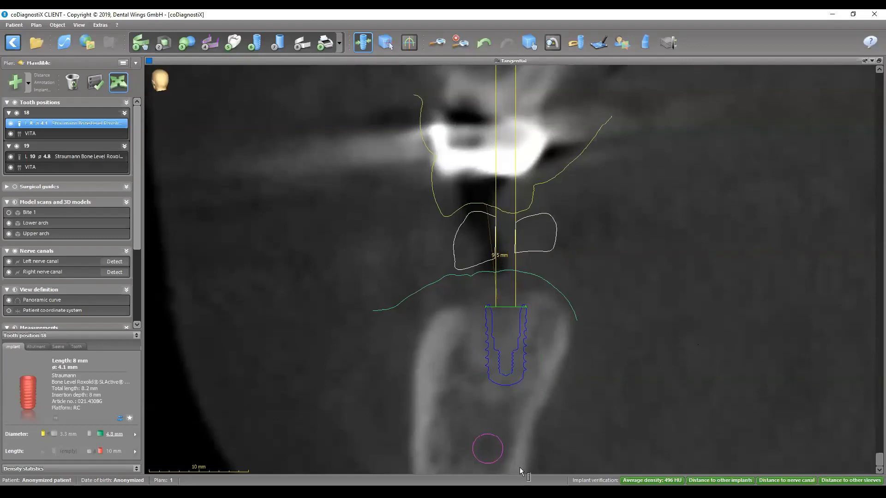
- Measure the distance from the apex of the implant at tooth 18 to the lingual bone edge, and set the implant's diameter to 4.8 mm
{"action": "left_click", "coordinate": [624, 436]}
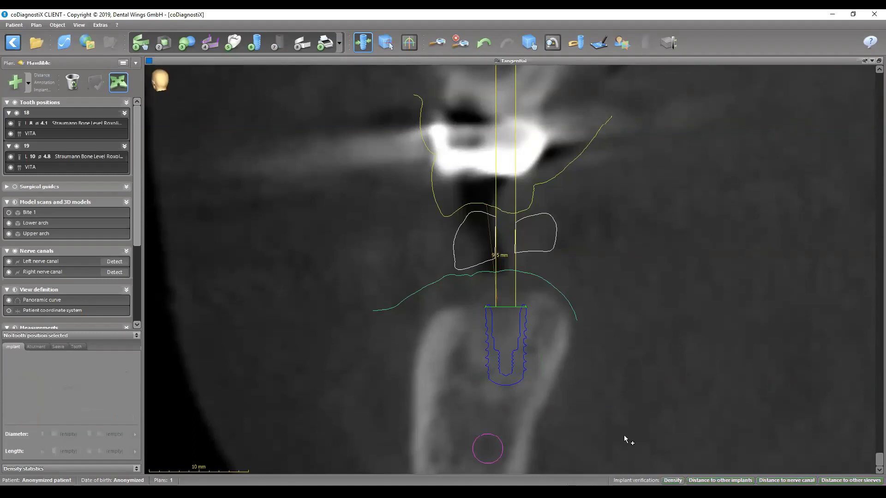
{"action": "left_click", "coordinate": [549, 389]}
{"action": "left_click", "coordinate": [50, 125]}
{"action": "left_click", "coordinate": [111, 435]}
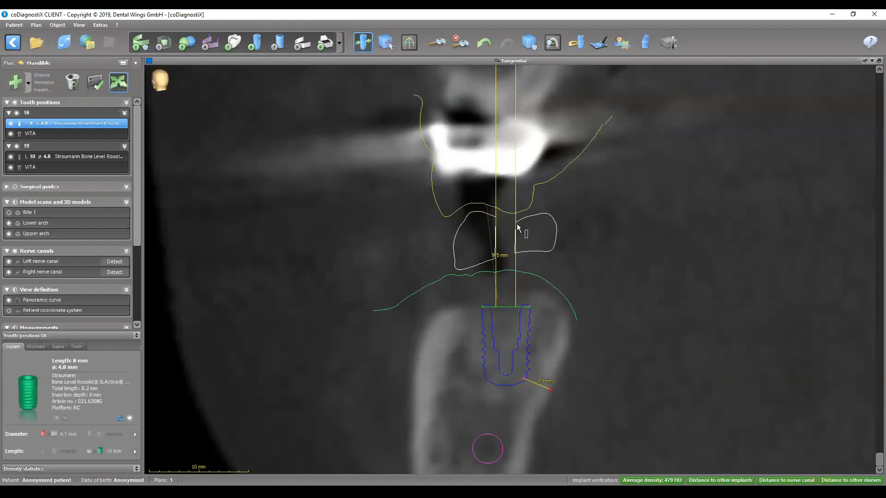
- Rotate the tangential view to bring both implants into the slice and check the angle between the implants at teeth 18 and 19
{"action": "left_click", "coordinate": [445, 44]}
{"action": "left_click_drag", "start_coordinate": [878, 460], "coordinate": [877, 280]}
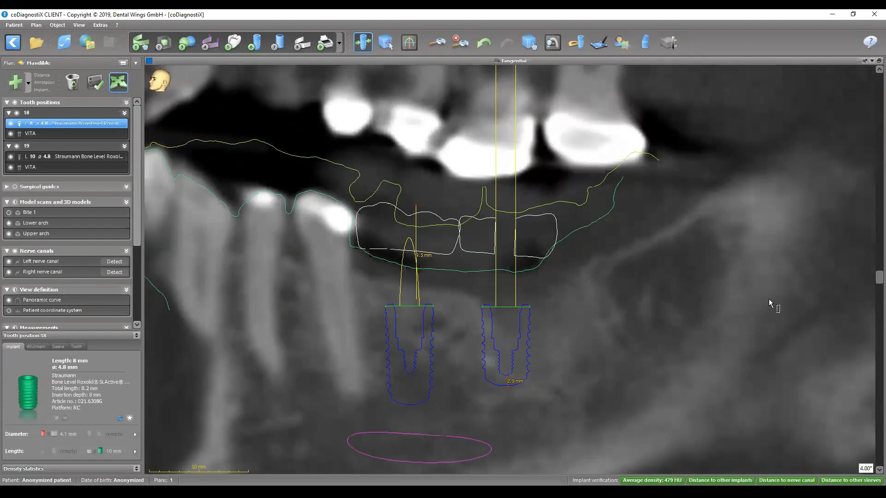
{"action": "left_click", "coordinate": [530, 231]}
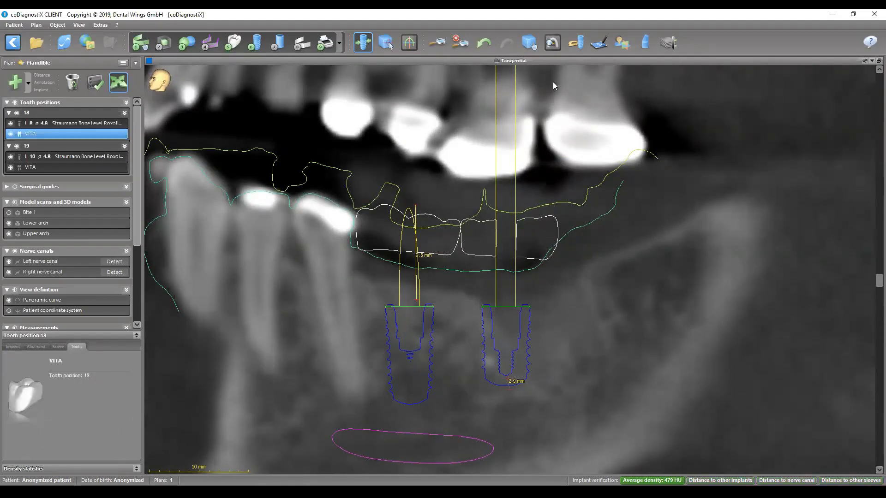
{"action": "double_click", "coordinate": [530, 61]}
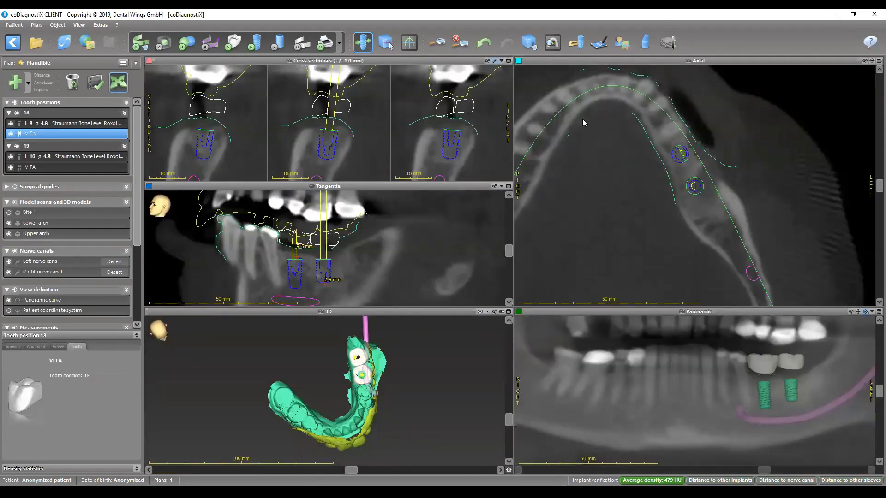
{"action": "left_click", "coordinate": [578, 41]}
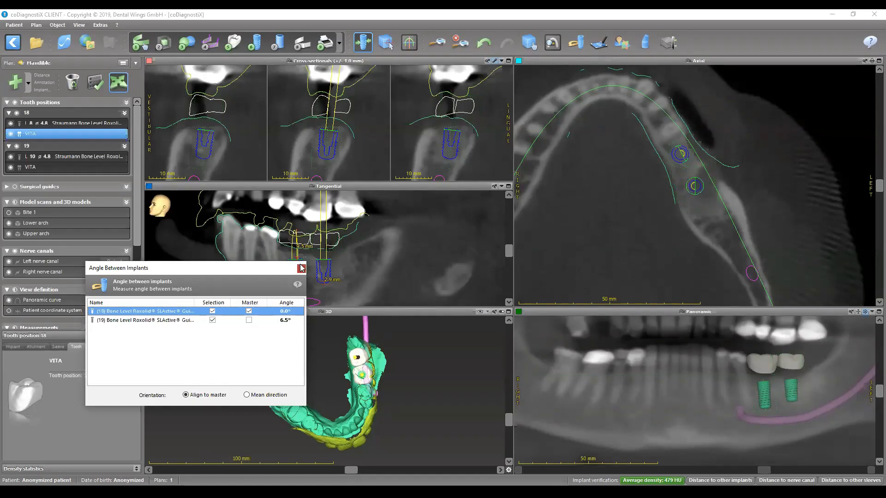
{"action": "left_click", "coordinate": [301, 268]}
- Measure the distance from the shoulder of the implant at tooth 18 up to the occlusal surface of its virtual crown in the tangential view
{"action": "double_click", "coordinate": [341, 186]}
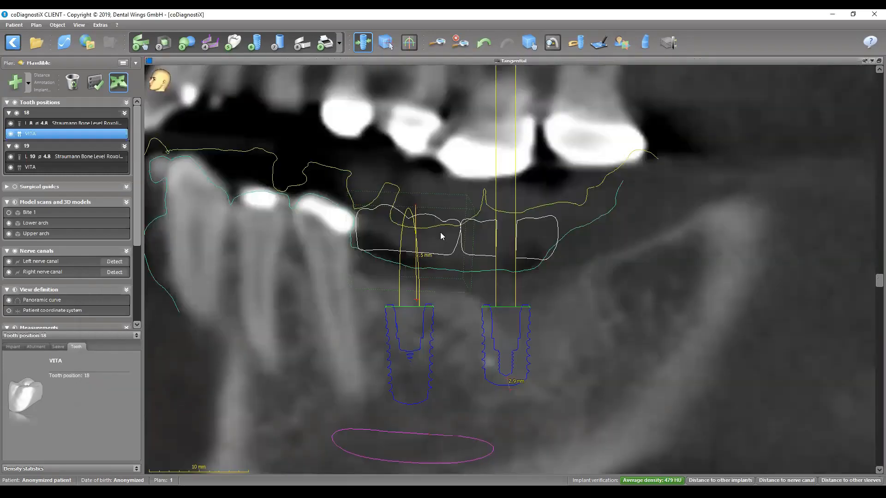
{"action": "scroll", "coordinate": [556, 305], "scroll_direction": "up", "scroll_amount": 5}
{"action": "scroll", "coordinate": [565, 297], "scroll_direction": "down", "scroll_amount": 2}
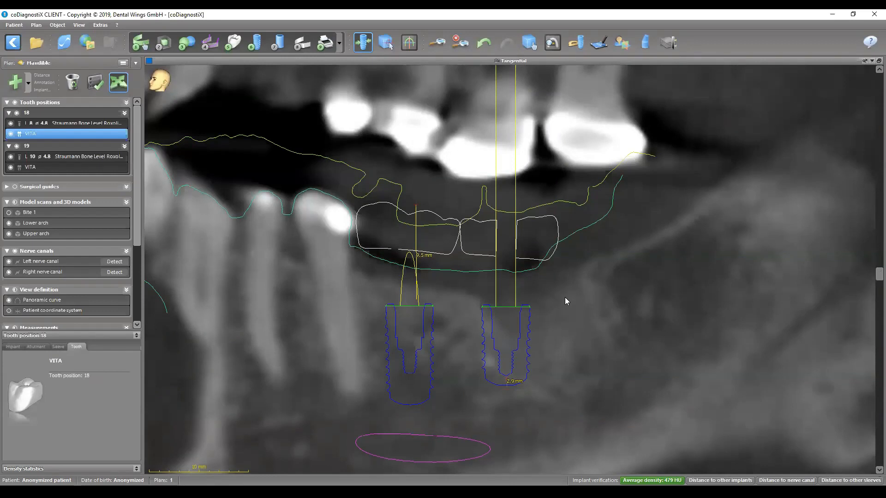
{"action": "scroll", "coordinate": [369, 245], "scroll_direction": "down", "scroll_amount": 2}
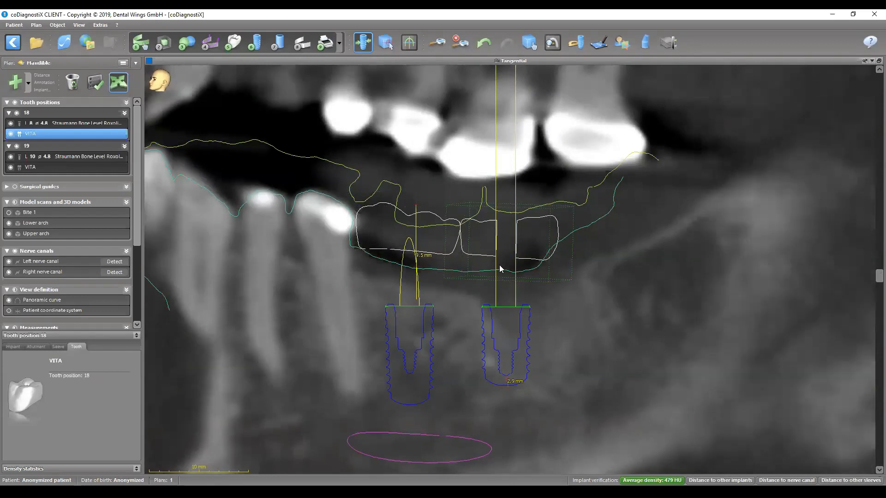
{"action": "left_click", "coordinate": [42, 76]}
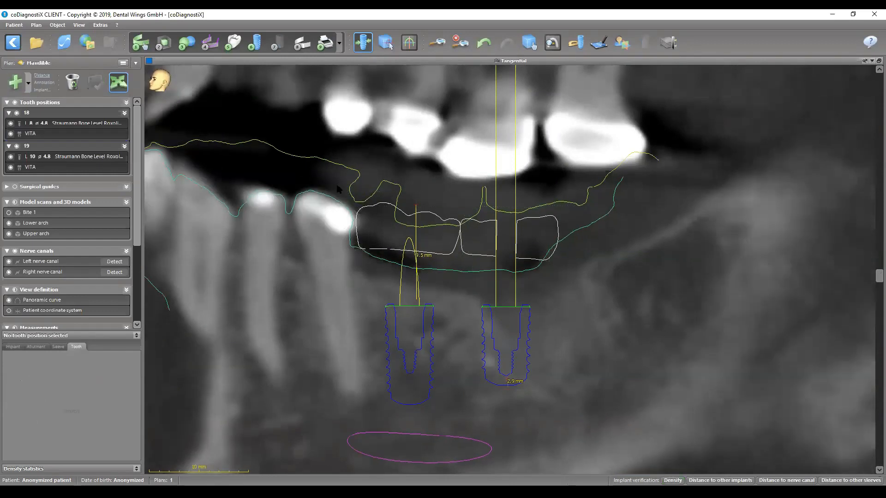
{"action": "left_click", "coordinate": [527, 305]}
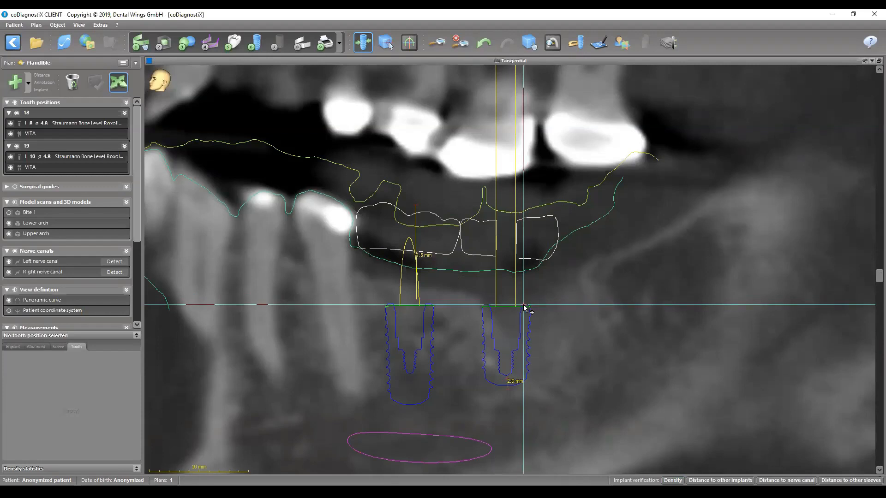
{"action": "left_click", "coordinate": [522, 220]}
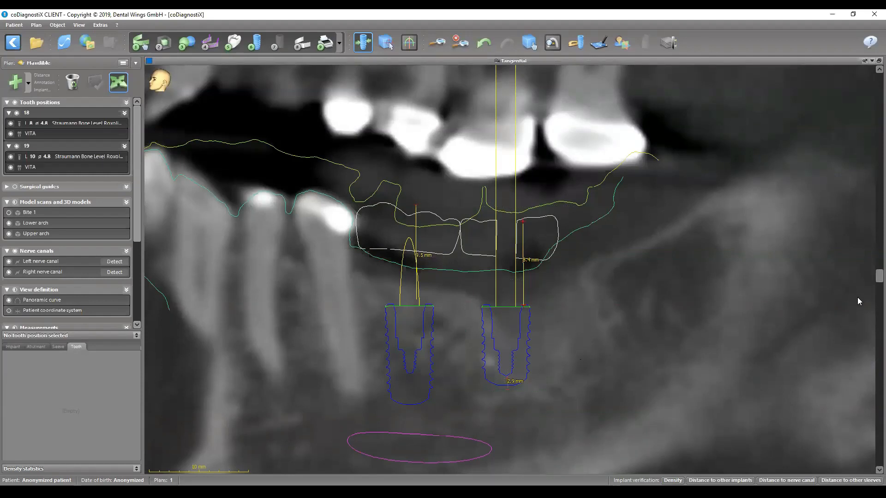
- Shift the implant at tooth 18 slightly coronally in the buccolingual slice
{"action": "left_click_drag", "start_coordinate": [874, 277], "coordinate": [877, 460]}
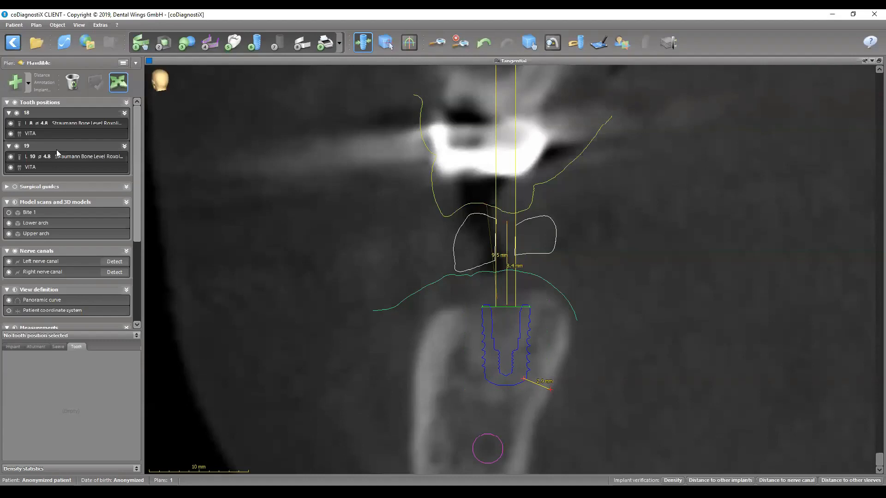
{"action": "left_click", "coordinate": [65, 123]}
{"action": "left_click_drag", "start_coordinate": [505, 335], "coordinate": [500, 301]}
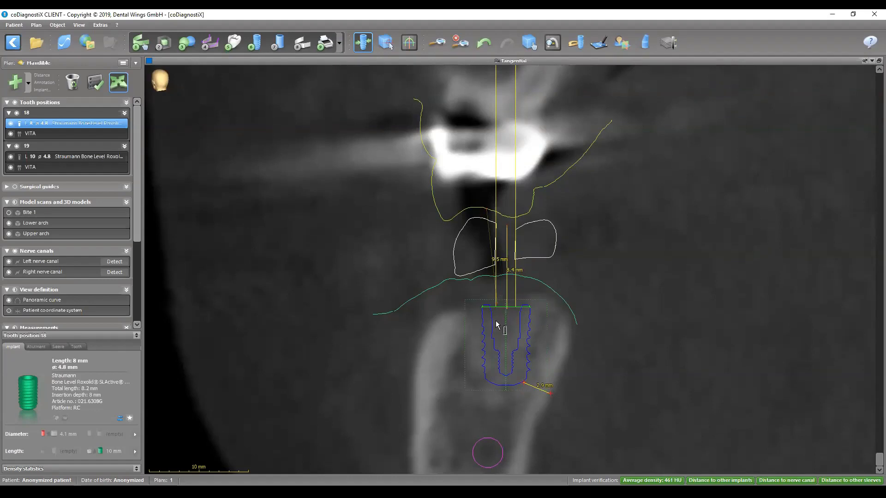
- Probe the bone density around the implant at tooth 18 with the interactive density measurement
{"action": "left_click", "coordinate": [555, 46]}
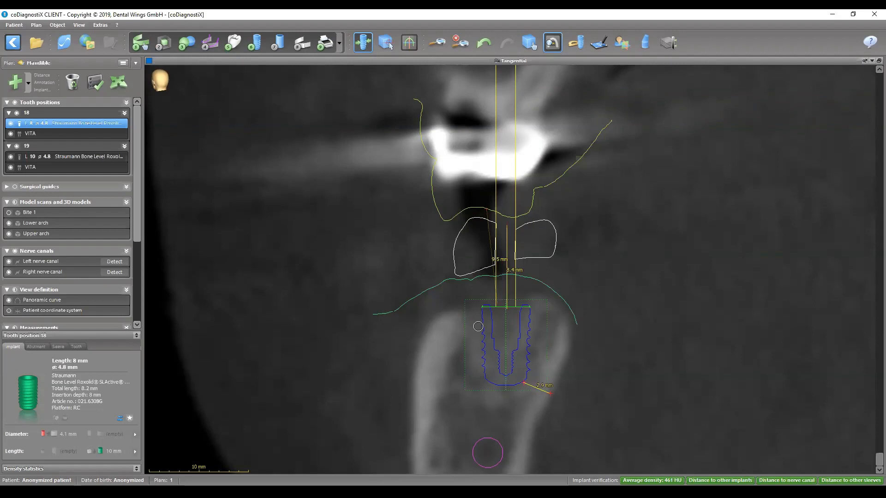
{"action": "left_click", "coordinate": [553, 42]}
{"action": "left_click", "coordinate": [118, 83]}
- Move the implant at tooth 18 slightly apically and tilt the upper end of its axis slightly lingually
{"action": "left_click_drag", "start_coordinate": [502, 332], "coordinate": [502, 341]}
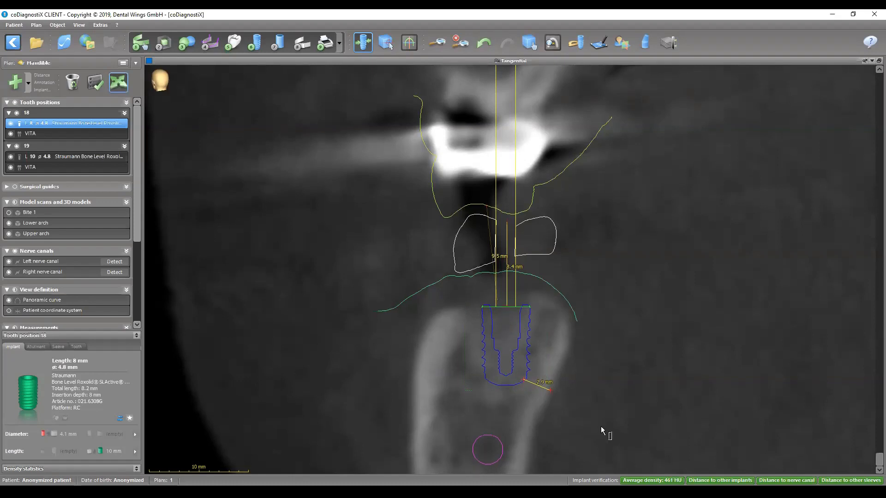
{"action": "left_click_drag", "start_coordinate": [504, 107], "coordinate": [508, 101]}
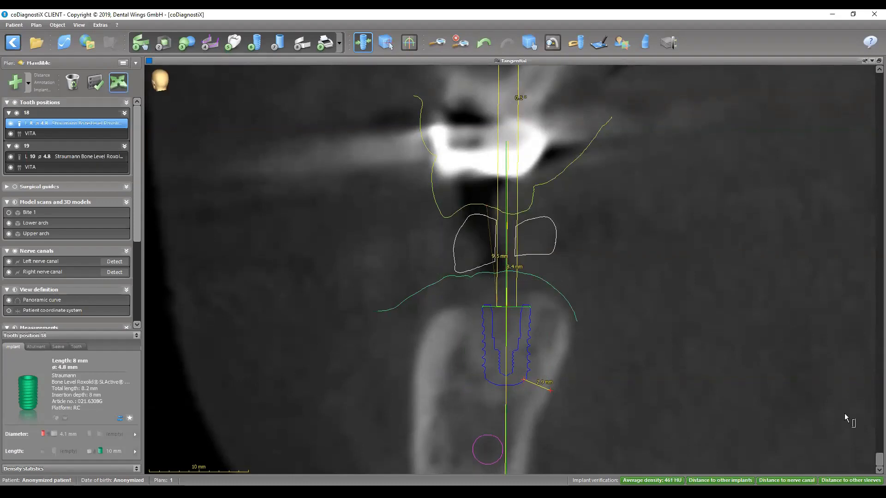
{"action": "left_click_drag", "start_coordinate": [861, 289], "coordinate": [861, 279]}
{"action": "double_click", "coordinate": [580, 61]}
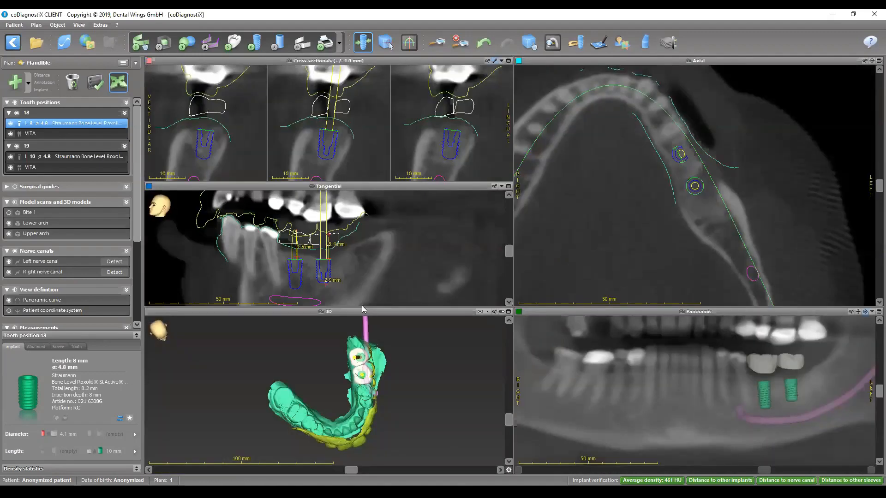
- Examine the implants, crowns, arches and nerve canal from several angles in 3D, and check the implant at tooth 18's distance to the other implant
{"action": "double_click", "coordinate": [372, 312]}
{"action": "left_click_drag", "start_coordinate": [606, 302], "coordinate": [372, 142]}
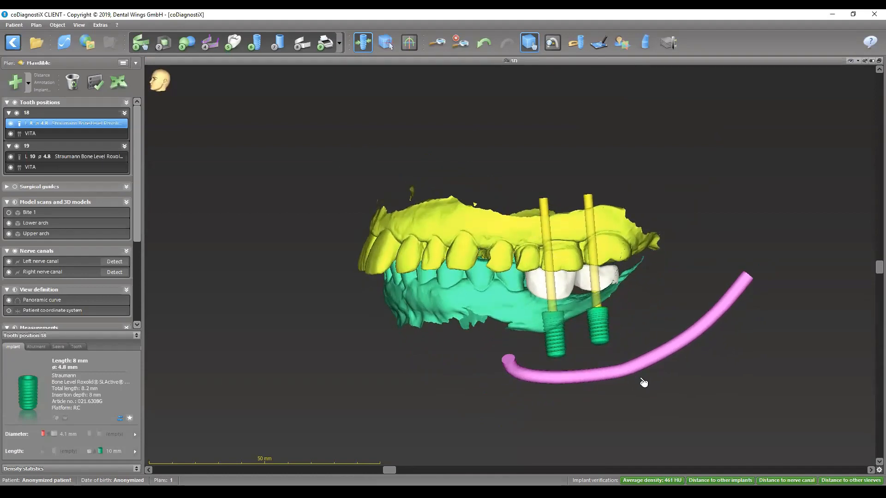
{"action": "left_click_drag", "start_coordinate": [491, 261], "coordinate": [815, 443]}
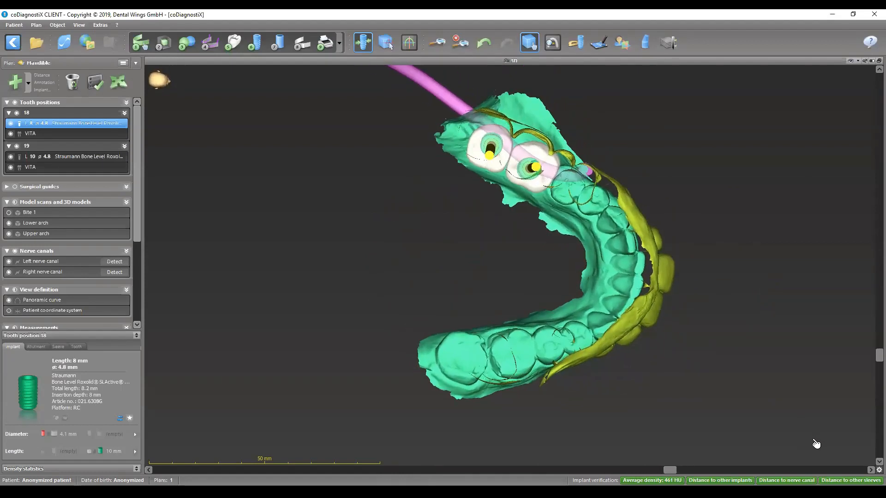
{"action": "left_click_drag", "start_coordinate": [626, 266], "coordinate": [293, 120]}
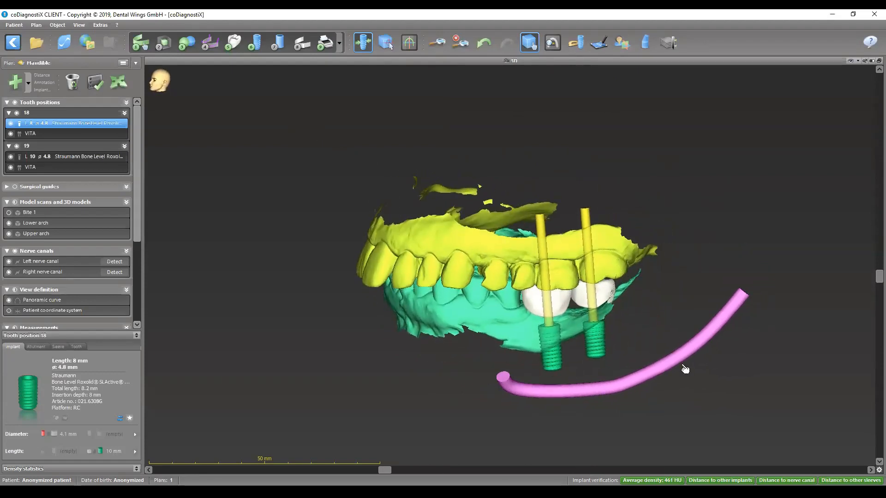
{"action": "left_click_drag", "start_coordinate": [618, 318], "coordinate": [561, 289]}
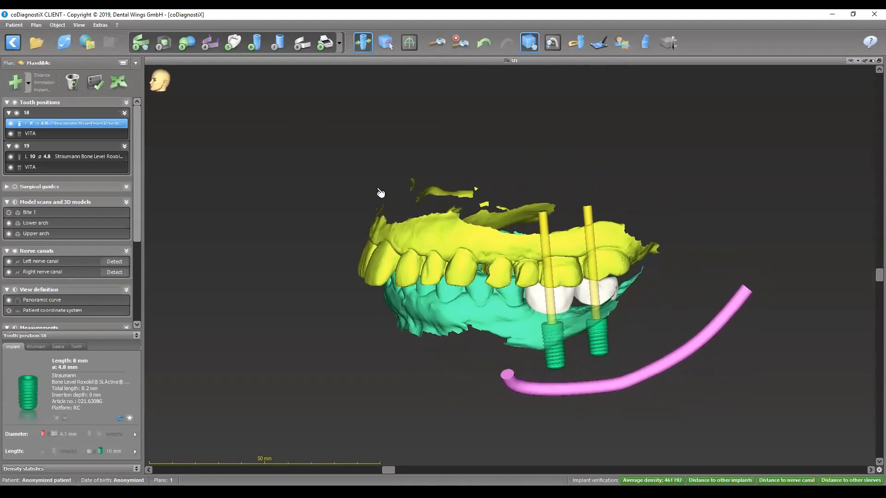
{"action": "double_click", "coordinate": [574, 61]}
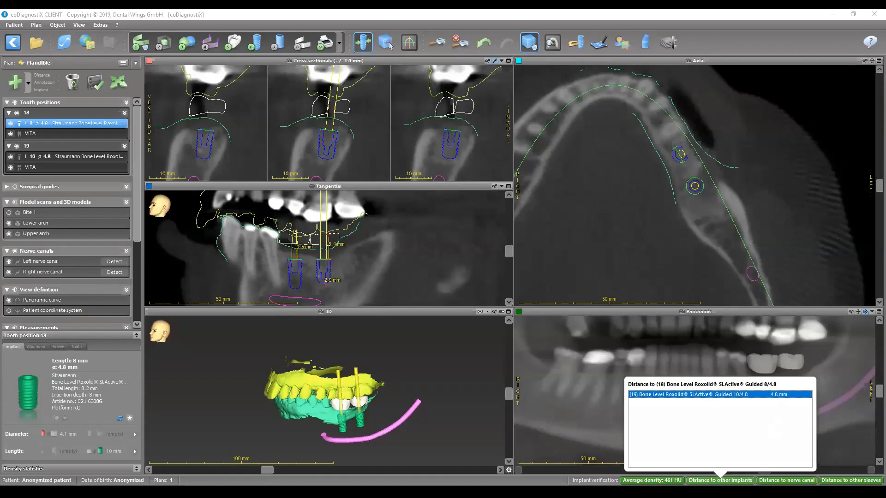
{"action": "left_click", "coordinate": [247, 268]}
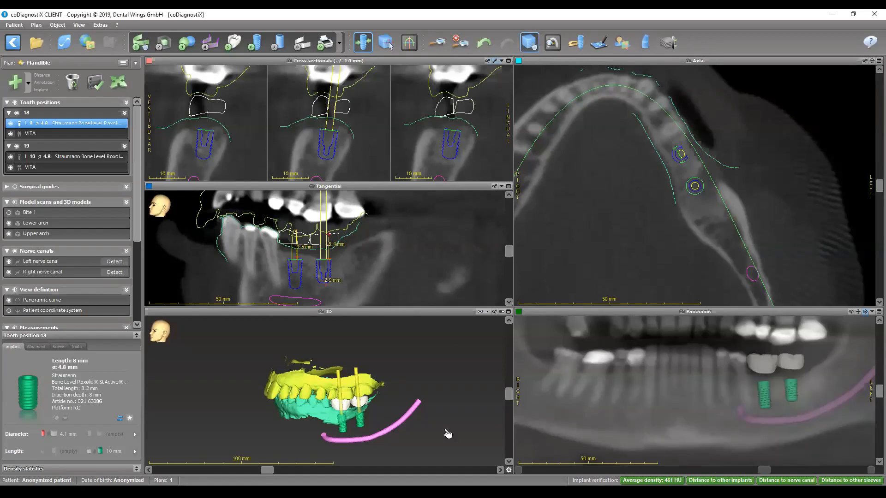
{"action": "left_click_drag", "start_coordinate": [414, 411], "coordinate": [411, 410]}
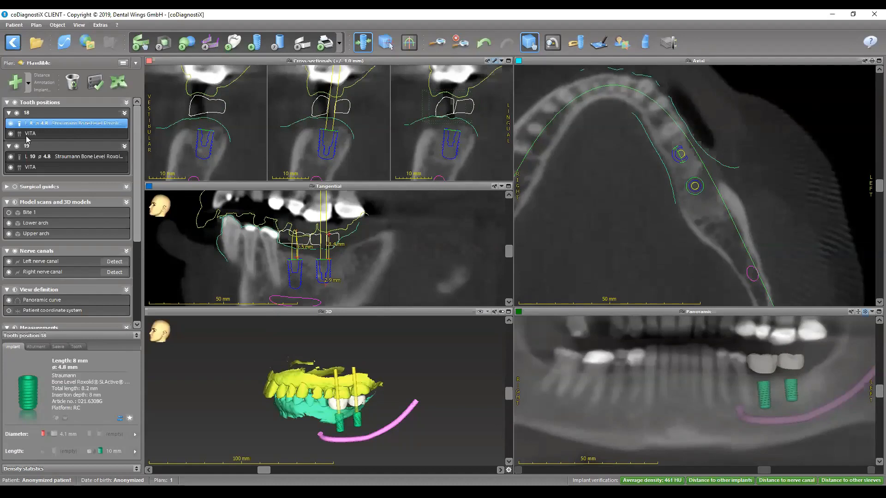
- Assign the Straumann Guided Surgery sleeve system to the implant at tooth 18
{"action": "left_click", "coordinate": [58, 347]}
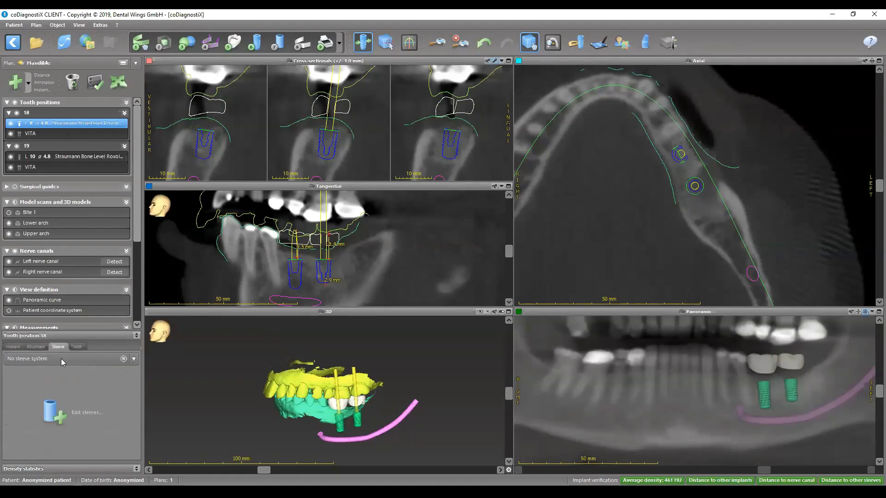
{"action": "left_click", "coordinate": [62, 358]}
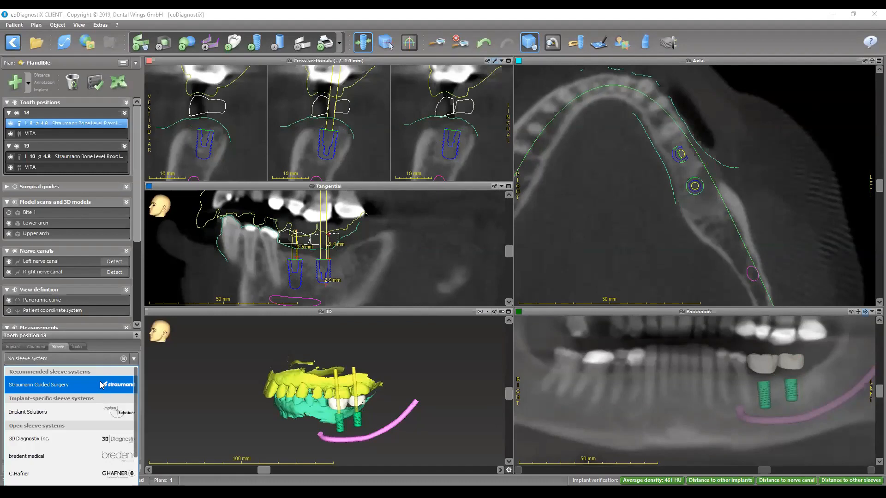
{"action": "left_click", "coordinate": [63, 386]}
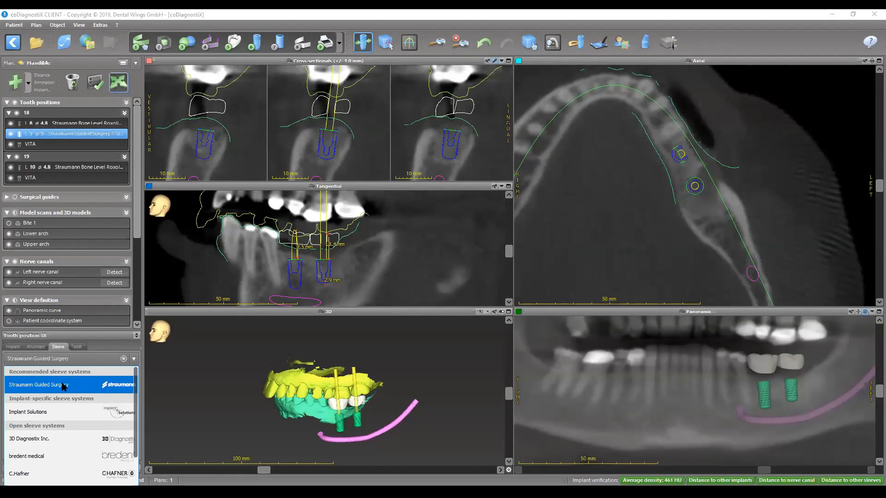
- Assign the 3D Diagnostix Inc. sleeve system to the implant at tooth 19
{"action": "left_click", "coordinate": [77, 168]}
{"action": "left_click", "coordinate": [58, 349]}
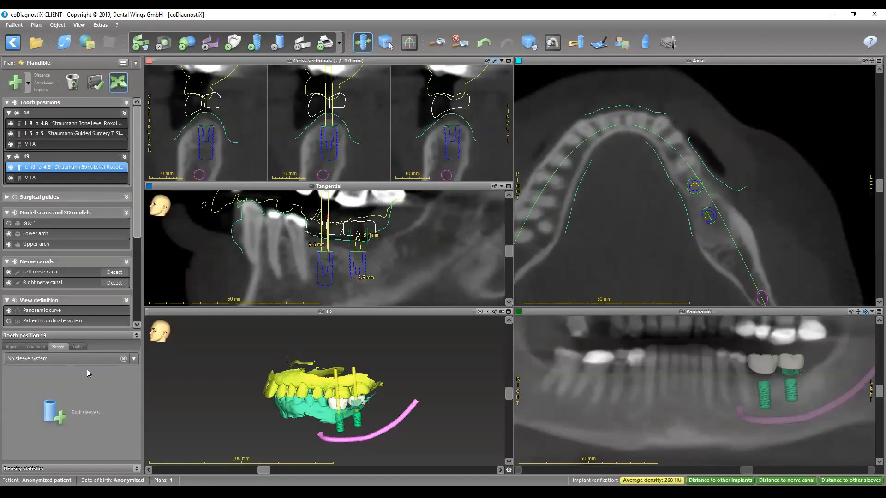
{"action": "left_click", "coordinate": [86, 364]}
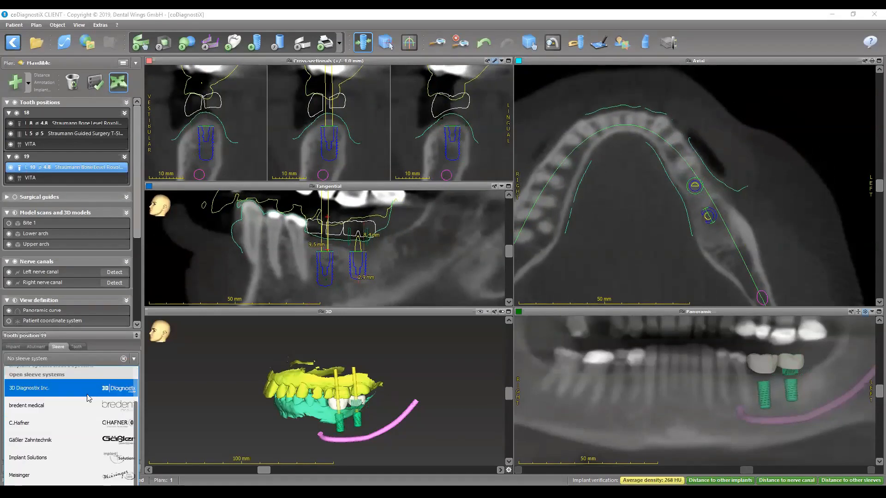
{"action": "left_click", "coordinate": [89, 396]}
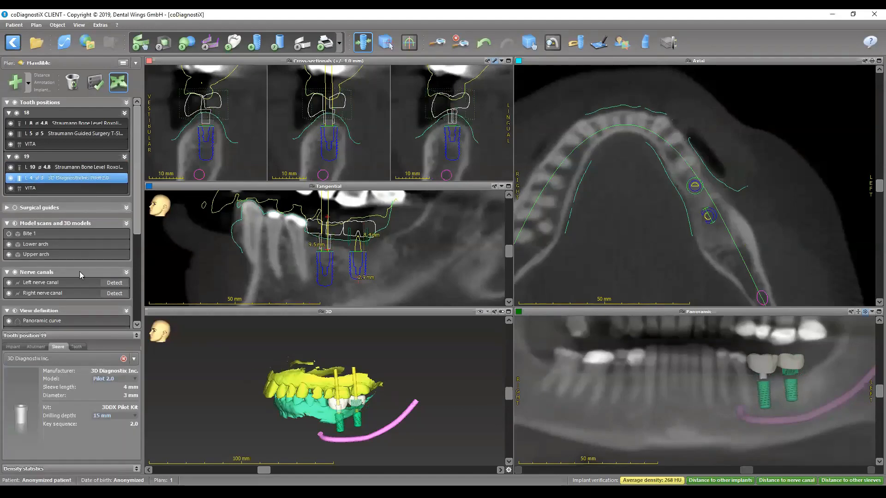
- Set the sleeve at tooth 19 to model RP 4.25 with a drilling depth of 18 mm
{"action": "left_click", "coordinate": [112, 381]}
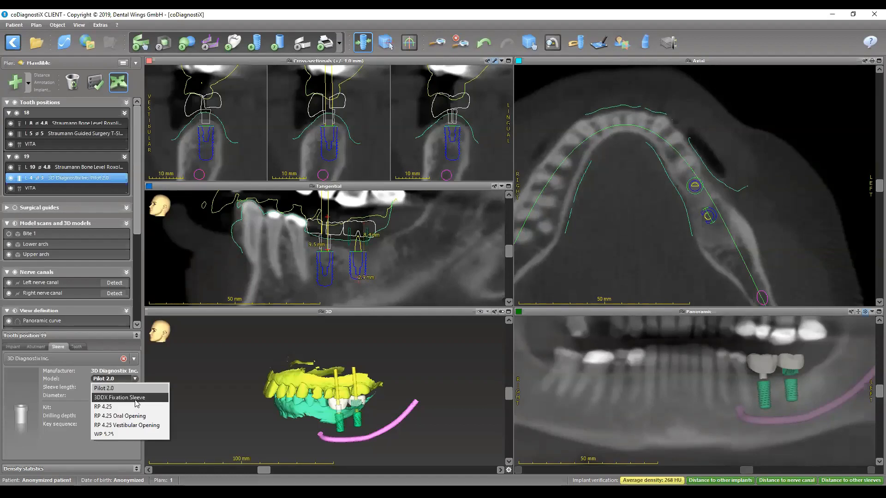
{"action": "left_click", "coordinate": [109, 408]}
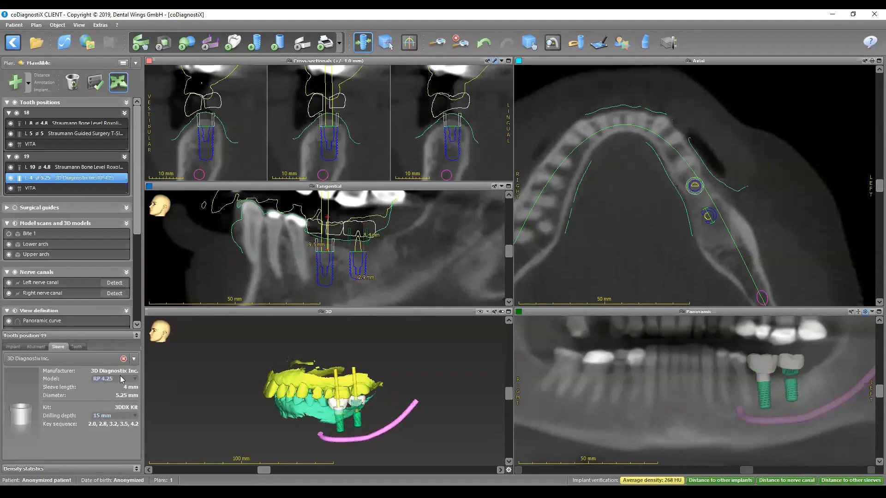
{"action": "left_click", "coordinate": [121, 416]}
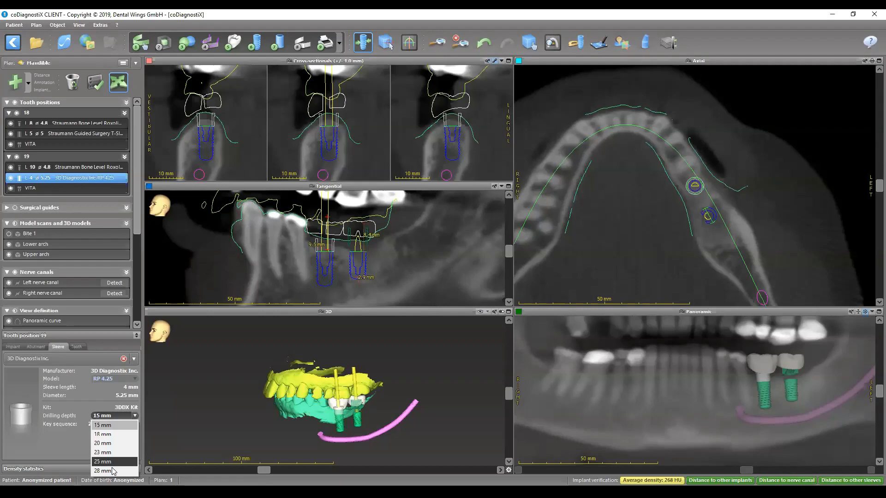
{"action": "left_click", "coordinate": [118, 434]}
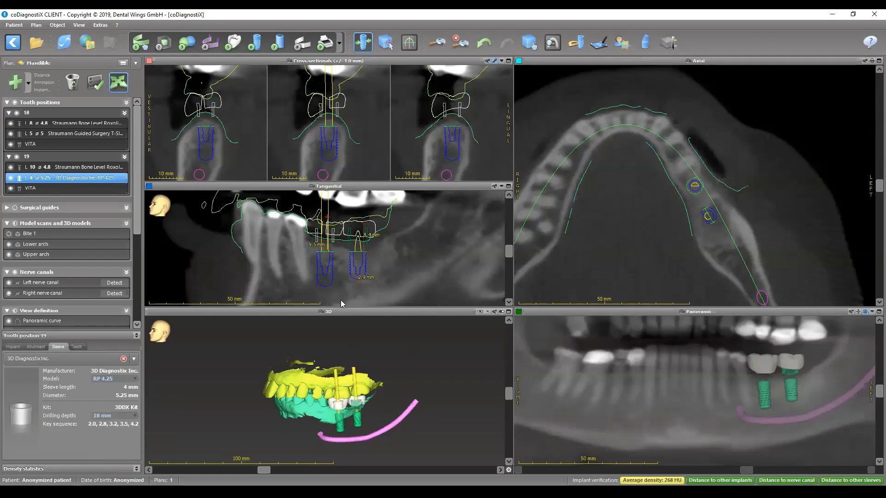
- Enlarge the tangential view and hide the implants and crowns at teeth 18 and 19, leaving only their sleeves shown
{"action": "double_click", "coordinate": [338, 187]}
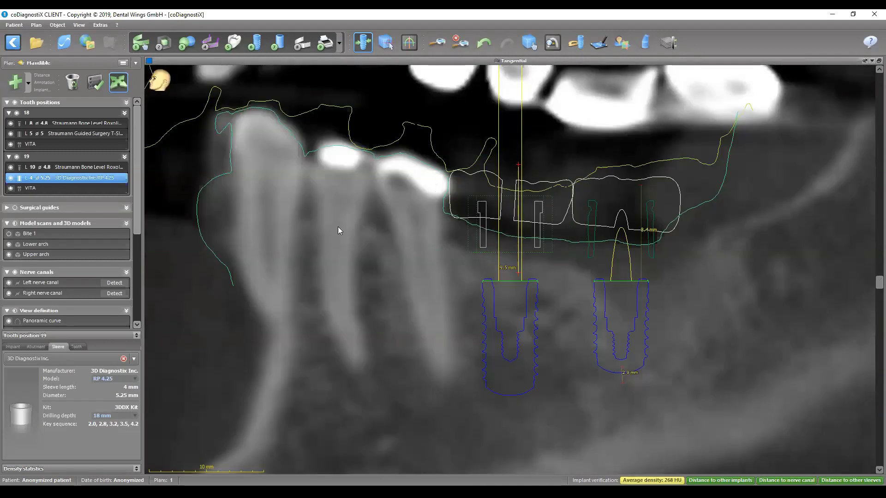
{"action": "left_click", "coordinate": [11, 124]}
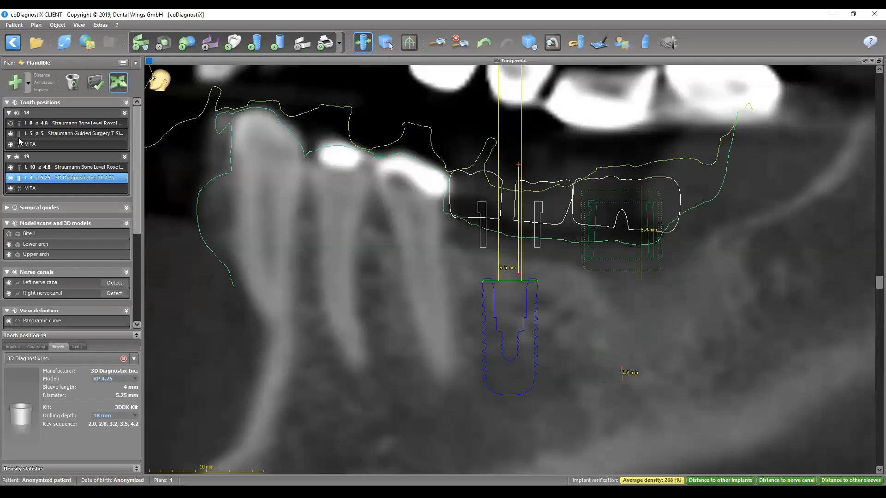
{"action": "left_click", "coordinate": [10, 145]}
{"action": "left_click", "coordinate": [11, 167]}
{"action": "left_click", "coordinate": [10, 188]}
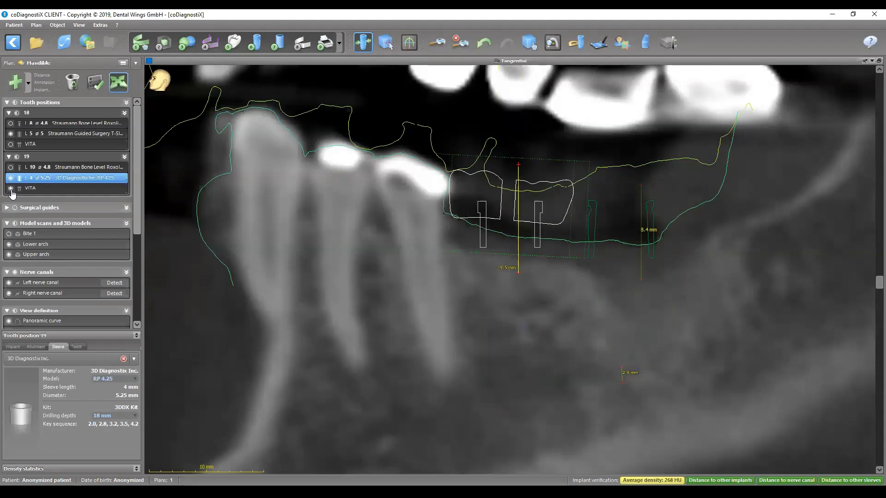
- Set the sleeve at tooth 19 to a drilling depth of 20 mm and model RP 4.25 Vestibular Opening
{"action": "left_click", "coordinate": [102, 416]}
{"action": "left_click", "coordinate": [105, 444]}
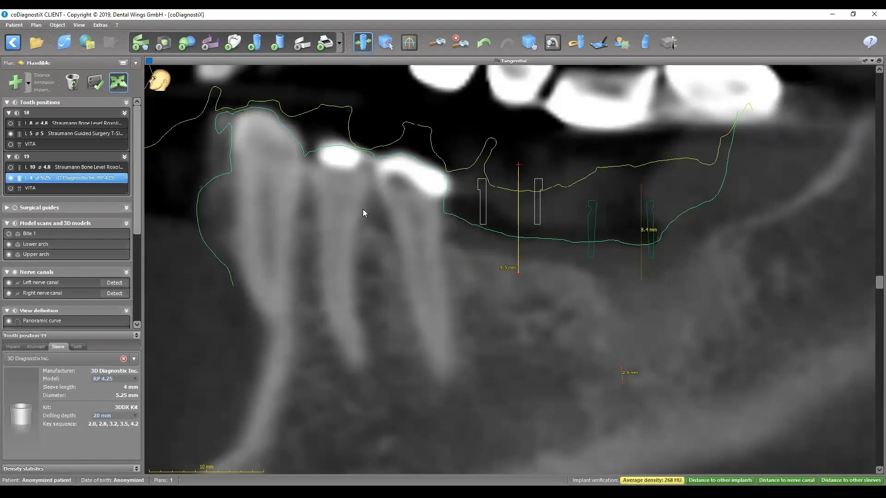
{"action": "scroll", "coordinate": [446, 231], "scroll_direction": "down", "scroll_amount": 5}
{"action": "scroll", "coordinate": [445, 231], "scroll_direction": "up", "scroll_amount": 8}
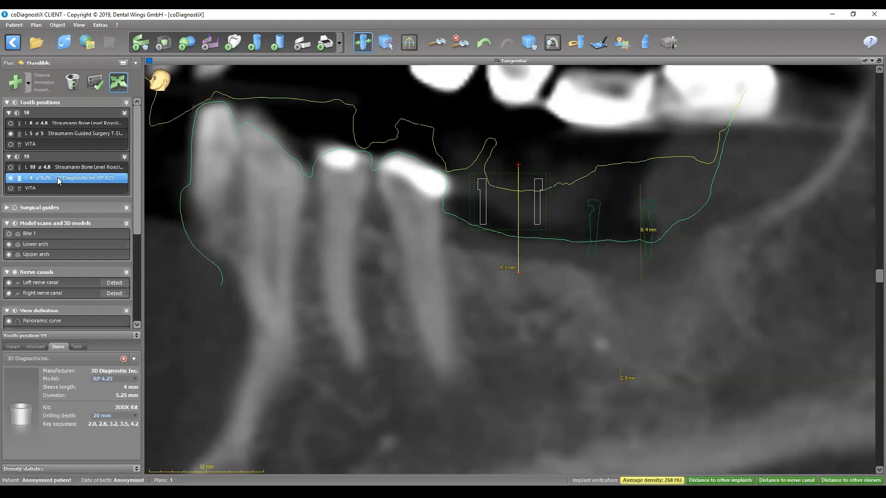
{"action": "left_click", "coordinate": [115, 379]}
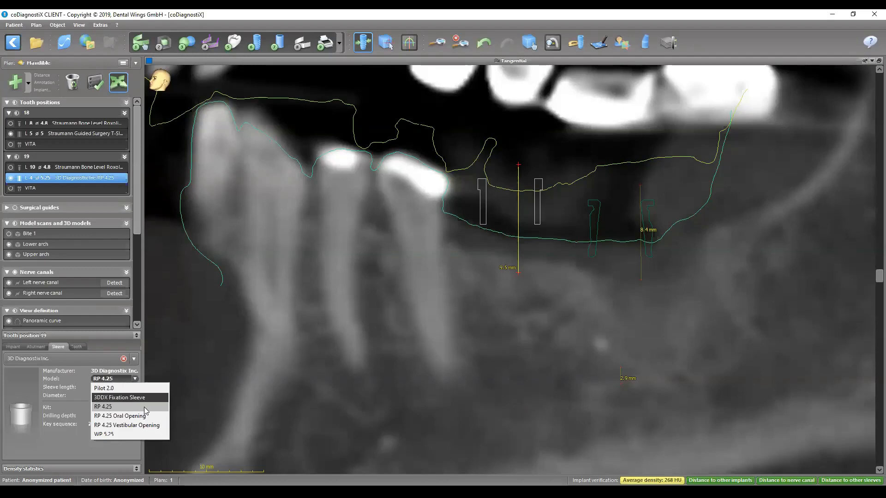
{"action": "left_click", "coordinate": [128, 426]}
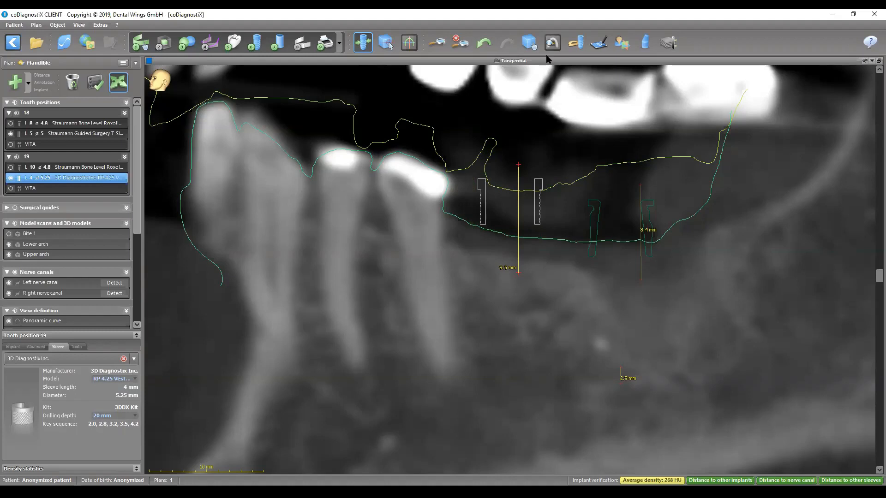
- Enlarge the 3D view, hide the upper and lower arches, and examine the shape of the two sleeves
{"action": "double_click", "coordinate": [524, 65]}
{"action": "double_click", "coordinate": [373, 313]}
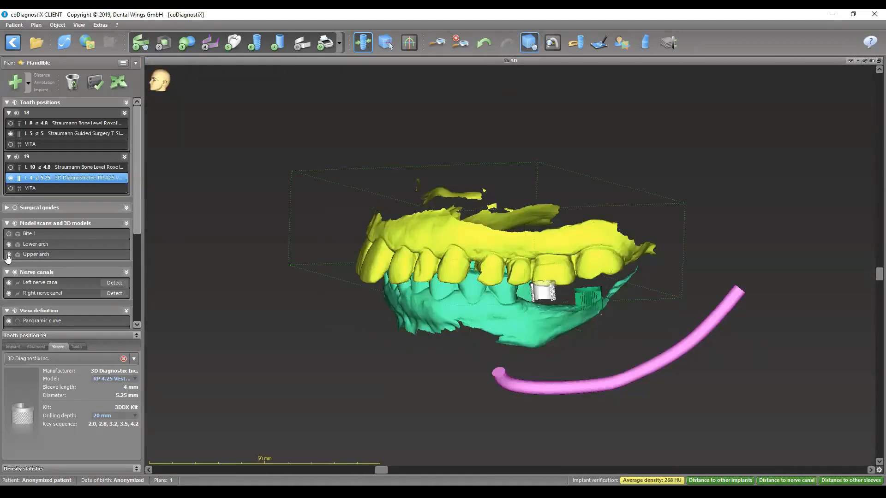
{"action": "left_click", "coordinate": [9, 254]}
{"action": "scroll", "coordinate": [579, 305], "scroll_direction": "up", "scroll_amount": 2}
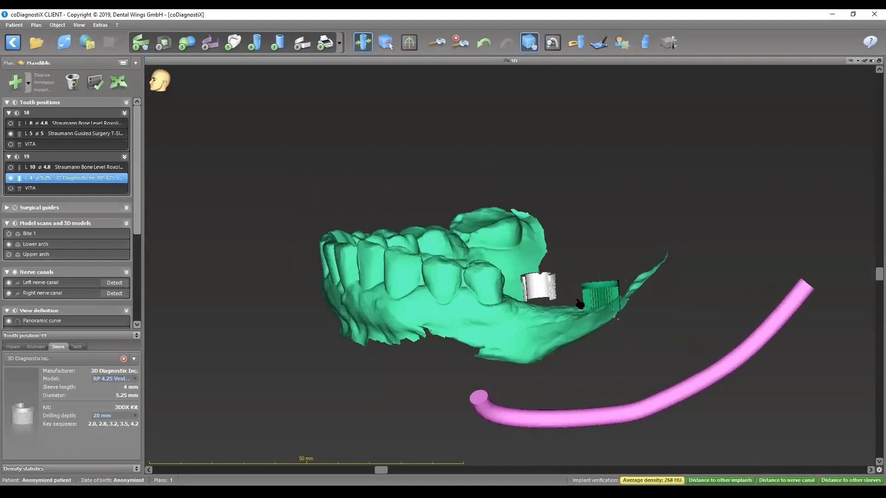
{"action": "left_click_drag", "start_coordinate": [580, 305], "coordinate": [710, 406]}
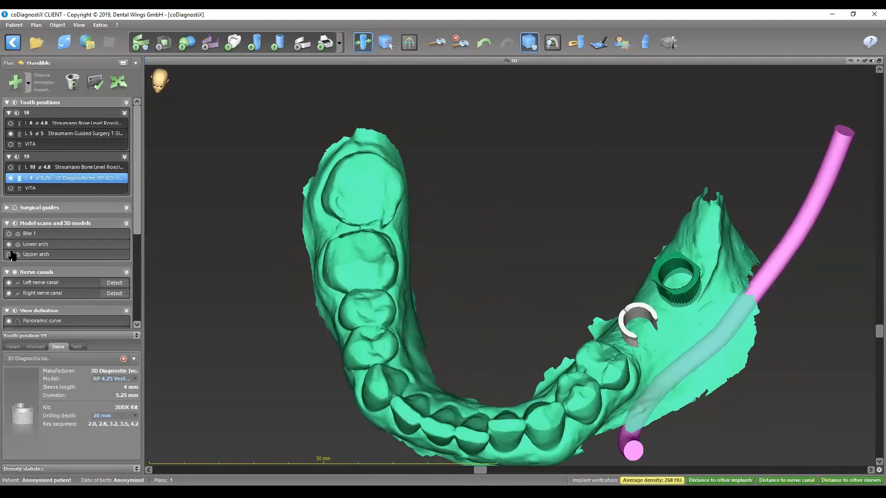
{"action": "left_click", "coordinate": [8, 244]}
{"action": "left_click_drag", "start_coordinate": [660, 348], "coordinate": [556, 281]}
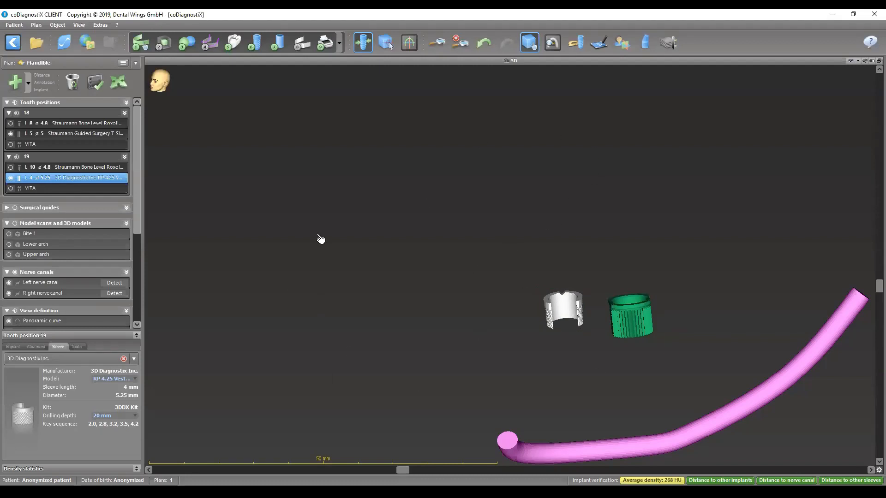
{"action": "left_click_drag", "start_coordinate": [591, 315], "coordinate": [585, 290]}
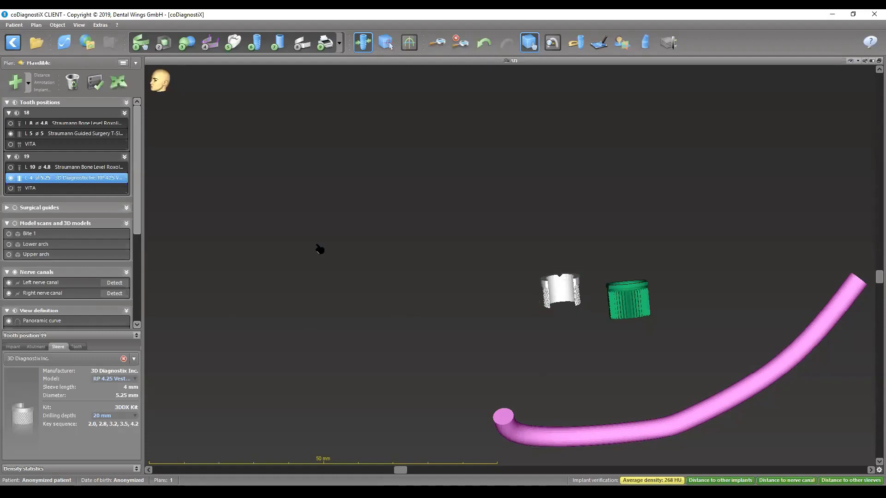
- Show the implants and crowns at teeth 18 and 19 again, restore the multi-view layout, and show the lower arch
{"action": "left_click", "coordinate": [11, 188]}
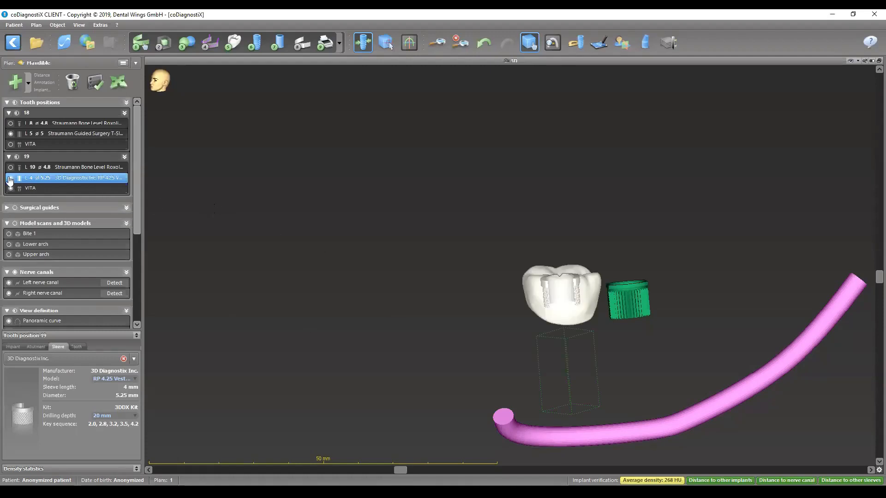
{"action": "left_click", "coordinate": [11, 167]}
{"action": "left_click", "coordinate": [10, 144]}
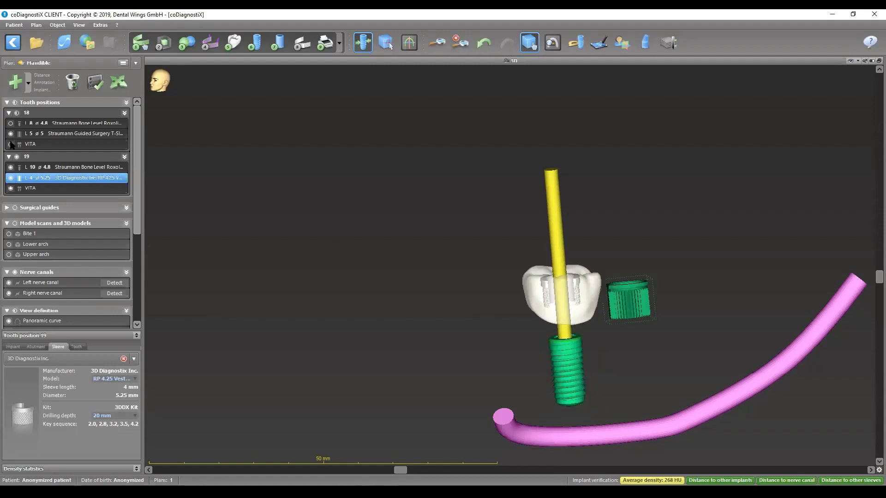
{"action": "left_click", "coordinate": [11, 123]}
{"action": "left_click_drag", "start_coordinate": [420, 330], "coordinate": [404, 325]}
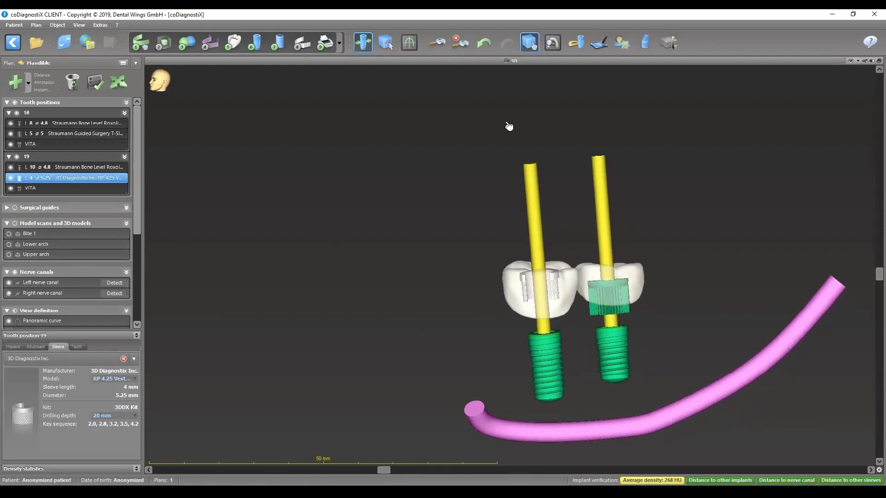
{"action": "double_click", "coordinate": [519, 60]}
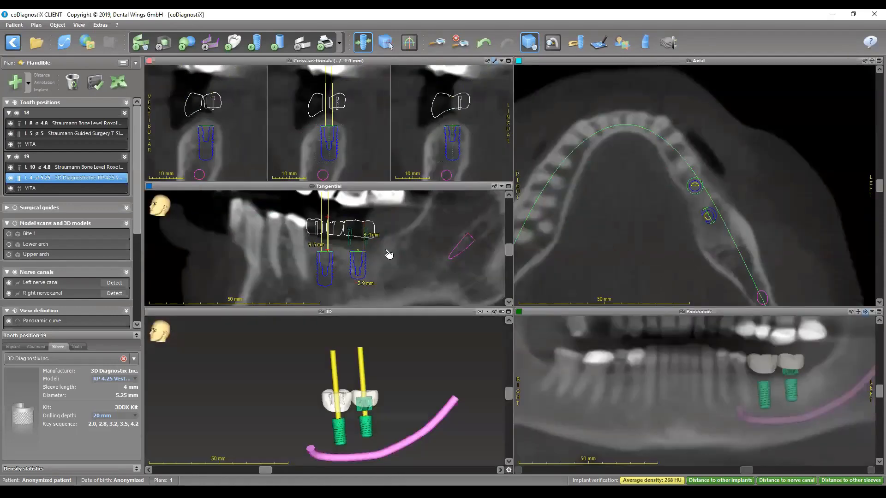
{"action": "left_click", "coordinate": [7, 245]}
- Set the drilling depth of the sleeve at tooth 19 to 18 mm and check its clearance in the enlarged tangential view
{"action": "double_click", "coordinate": [365, 192]}
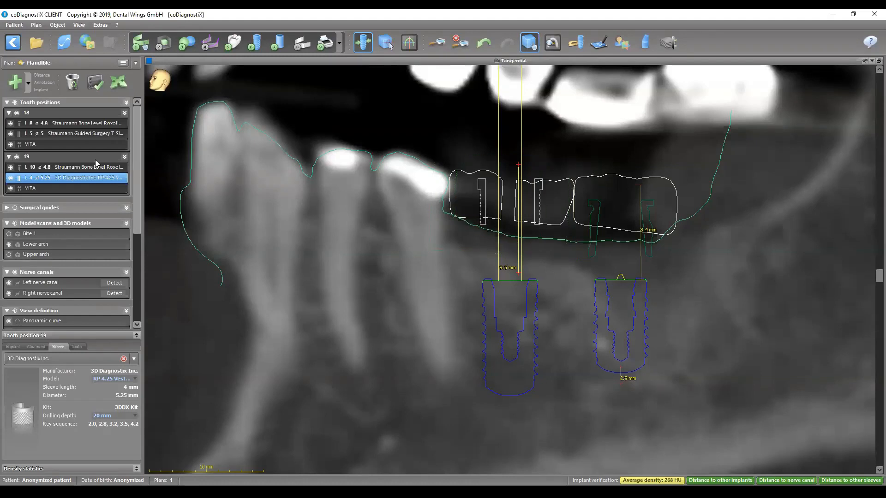
{"action": "left_click", "coordinate": [119, 419]}
{"action": "left_click", "coordinate": [119, 432]}
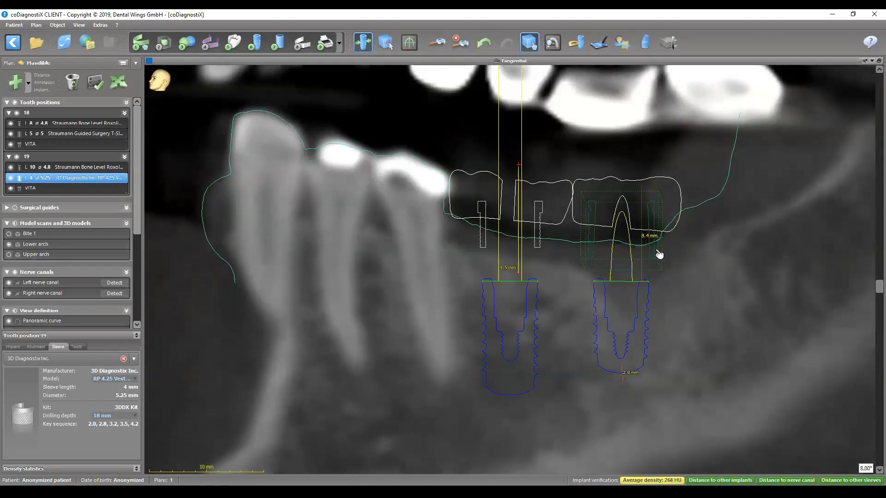
{"action": "scroll", "coordinate": [659, 253], "scroll_direction": "down", "scroll_amount": 2}
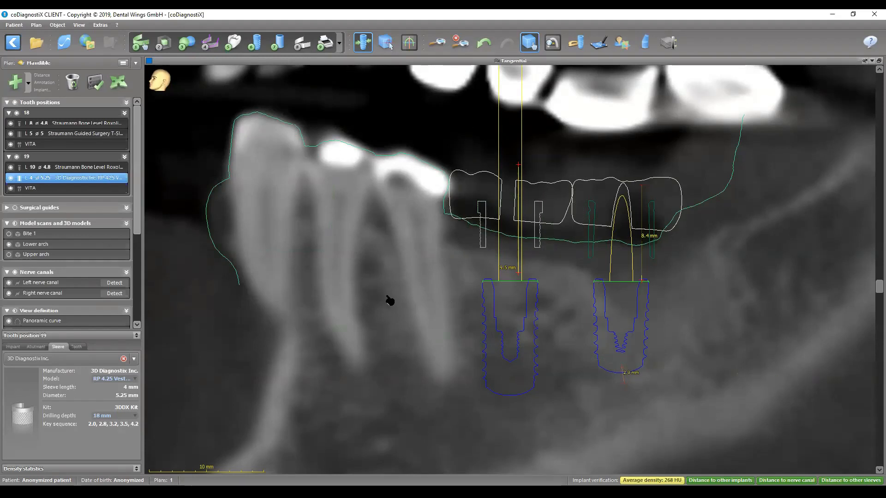
- Set the drilling depth of the sleeve at tooth 19 to 20 mm and examine it against the gum line in rotated slices
{"action": "left_click", "coordinate": [116, 416]}
{"action": "left_click", "coordinate": [115, 444]}
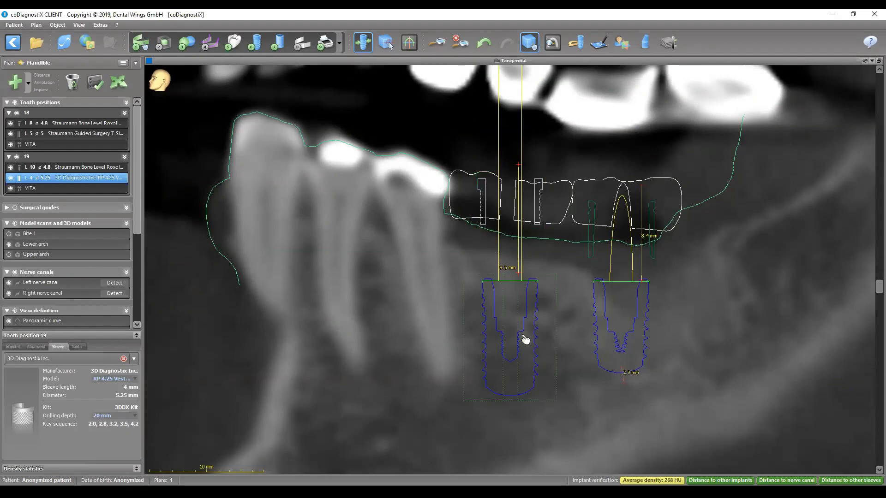
{"action": "scroll", "coordinate": [509, 213], "scroll_direction": "down", "scroll_amount": 1}
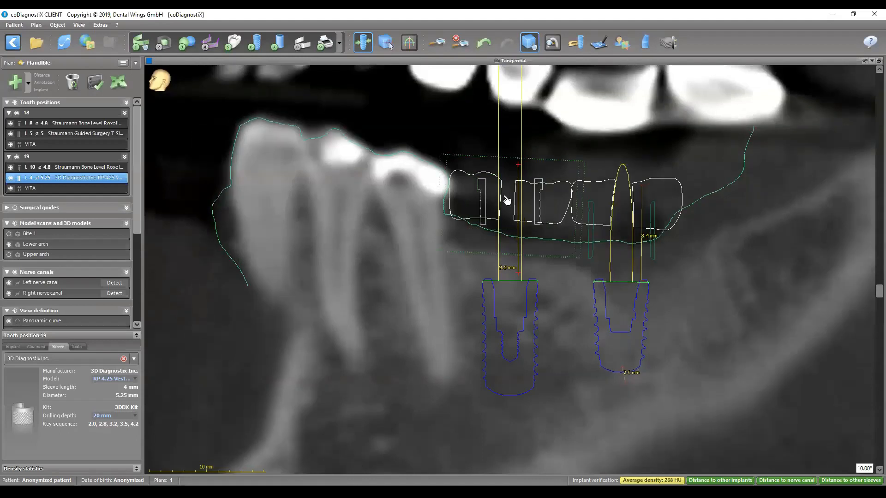
{"action": "scroll", "coordinate": [479, 239], "scroll_direction": "down", "scroll_amount": 1}
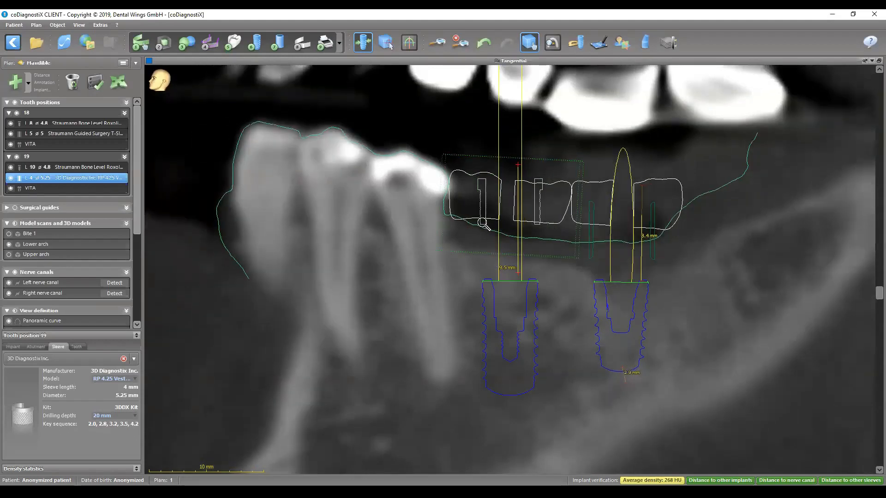
{"action": "scroll", "coordinate": [482, 229], "scroll_direction": "up", "scroll_amount": 1, "text": "ctrl"}
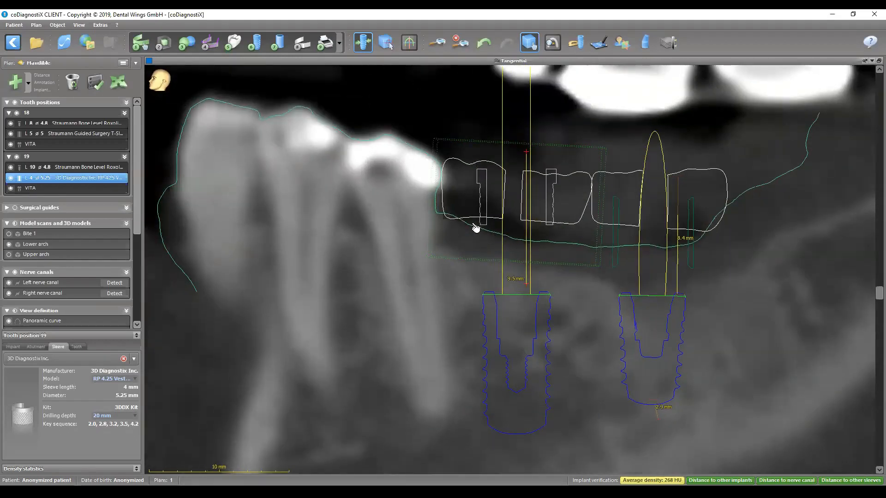
{"action": "scroll", "coordinate": [536, 238], "scroll_direction": "down", "scroll_amount": 1, "text": "ctrl"}
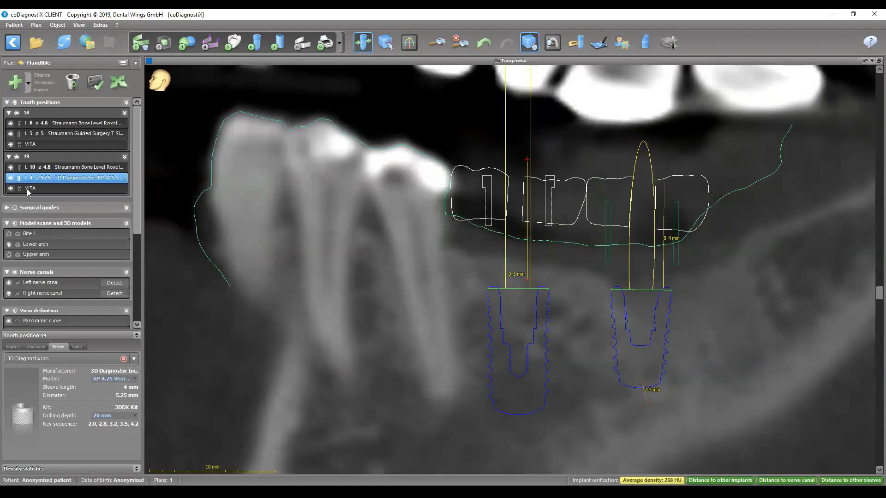
- Set the sleeve position of the Straumann Guided Surgery sleeve at tooth 18 to H4 (4 mm)
{"action": "left_click", "coordinate": [52, 134]}
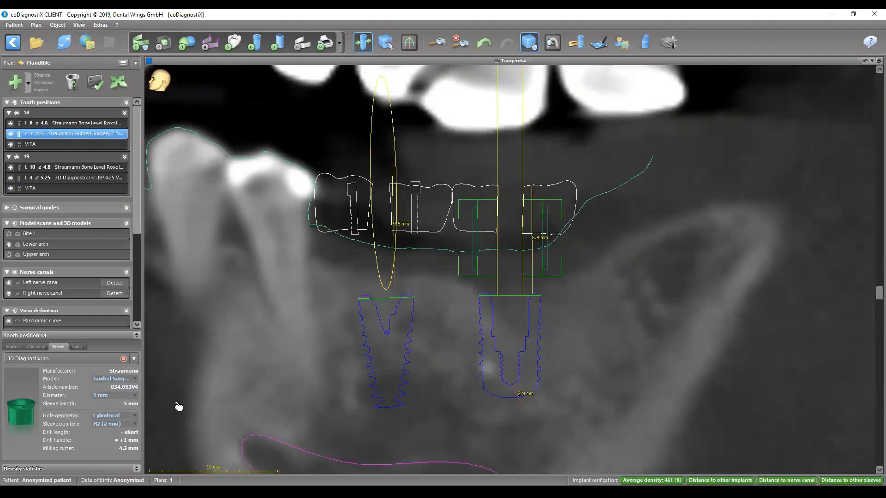
{"action": "left_click", "coordinate": [105, 425]}
{"action": "left_click", "coordinate": [107, 442]}
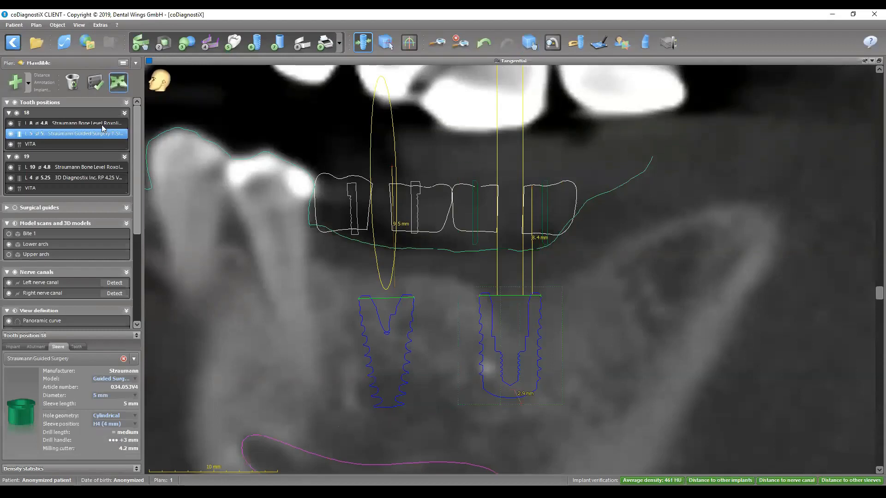
- Raise the implant at tooth 18 by about 0.2 mm and check it in rotated tangential slices
{"action": "left_click", "coordinate": [485, 366]}
{"action": "left_click_drag", "start_coordinate": [492, 345], "coordinate": [490, 344]}
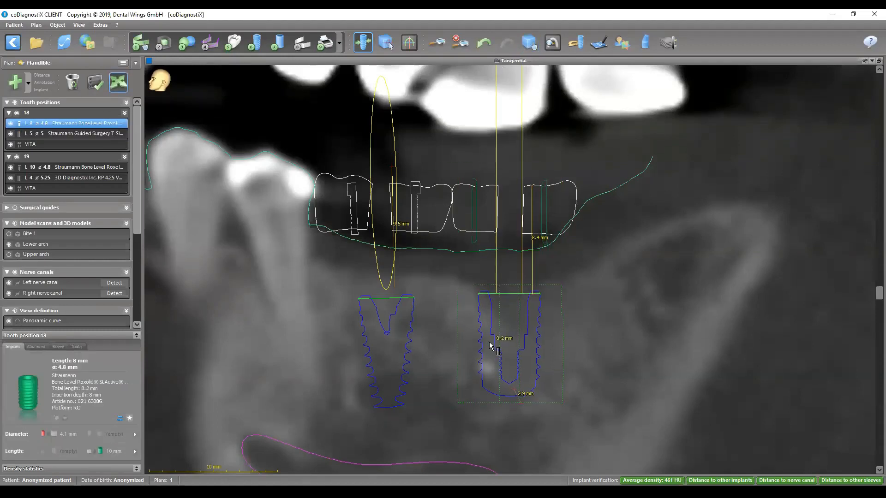
{"action": "scroll", "coordinate": [560, 274], "scroll_direction": "up", "scroll_amount": 3}
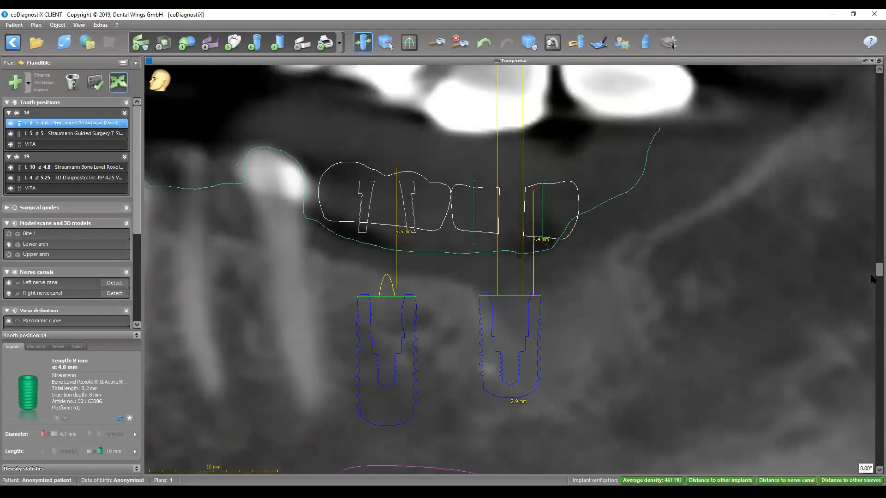
{"action": "left_click_drag", "start_coordinate": [877, 271], "coordinate": [871, 463]}
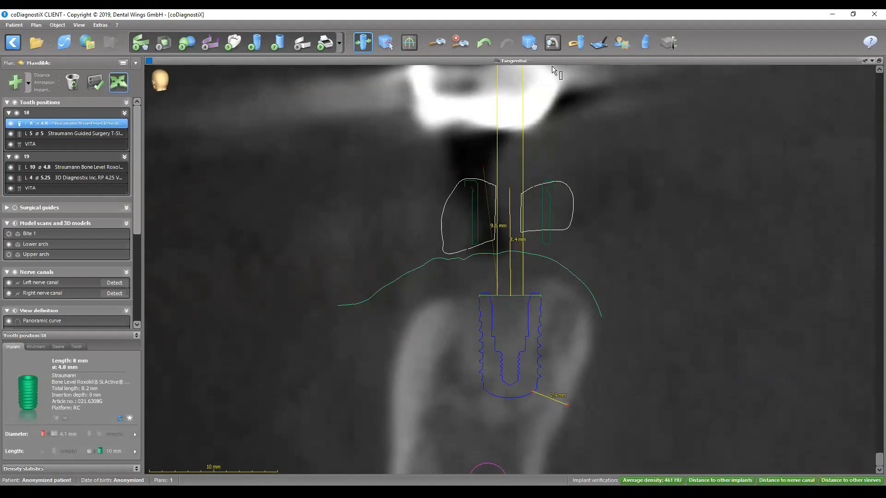
{"action": "double_click", "coordinate": [537, 61]}
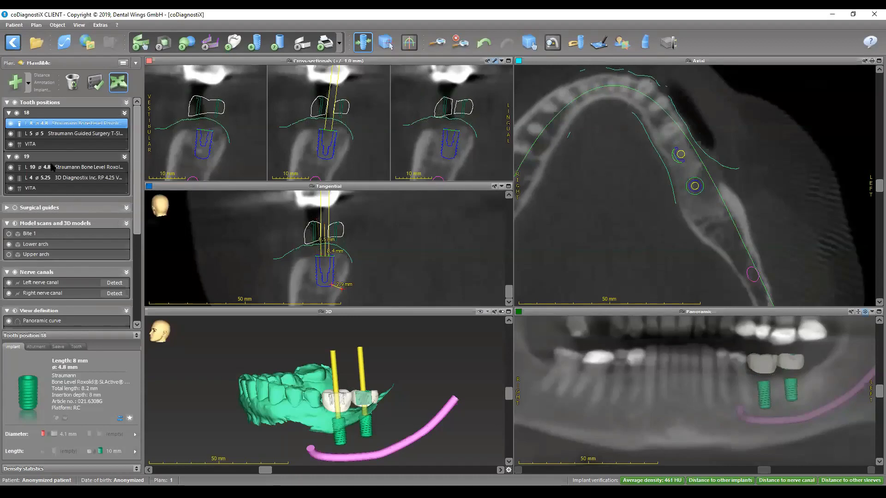
- Show the surgical guide, hide both crowns, and examine the guide over the lower arch and sleeves from several angles in 3D
{"action": "left_click", "coordinate": [15, 208]}
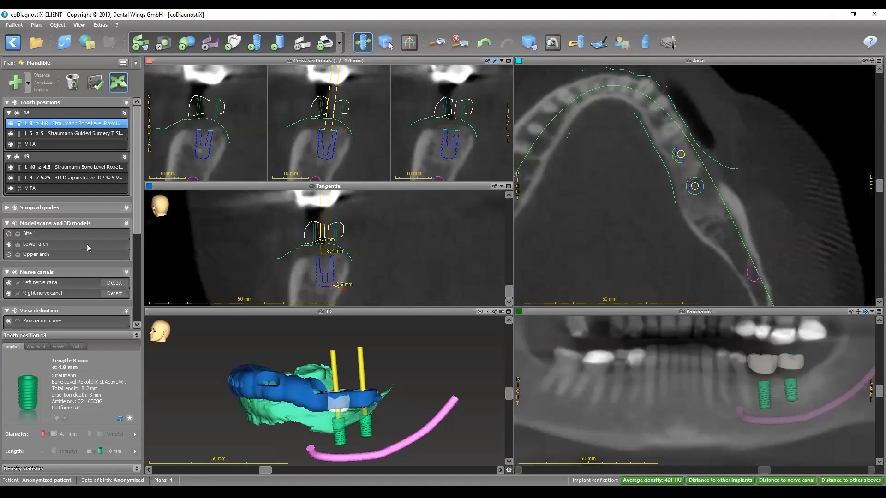
{"action": "double_click", "coordinate": [350, 311]}
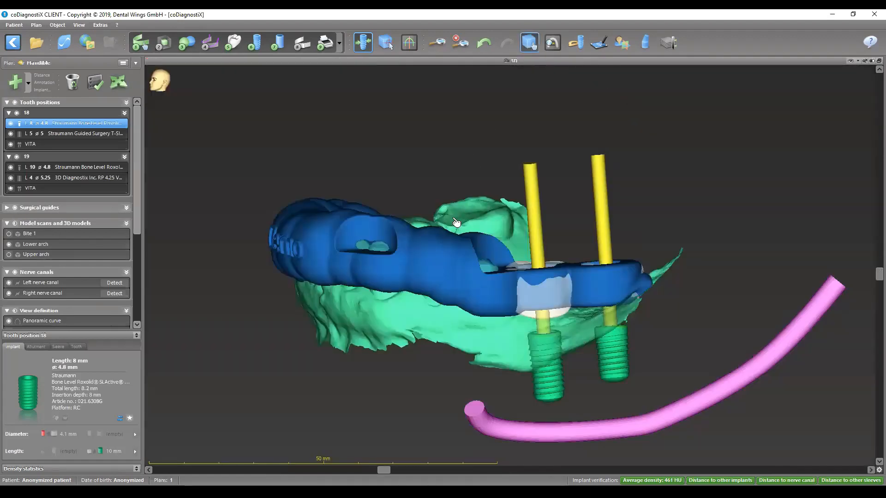
{"action": "left_click_drag", "start_coordinate": [399, 256], "coordinate": [484, 397]}
{"action": "left_click", "coordinate": [11, 188]}
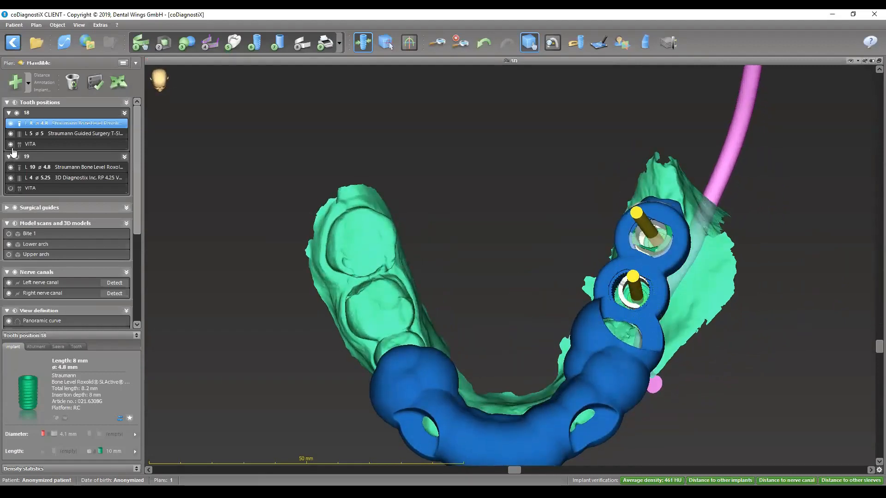
{"action": "left_click", "coordinate": [10, 144]}
{"action": "left_click_drag", "start_coordinate": [649, 279], "coordinate": [523, 134]}
{"action": "left_click_drag", "start_coordinate": [364, 259], "coordinate": [553, 368]}
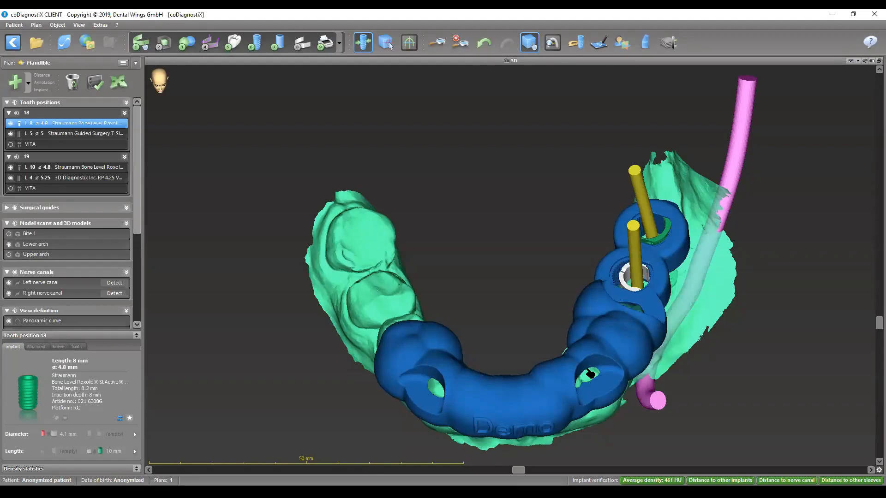
{"action": "left_click_drag", "start_coordinate": [591, 338], "coordinate": [535, 289]}
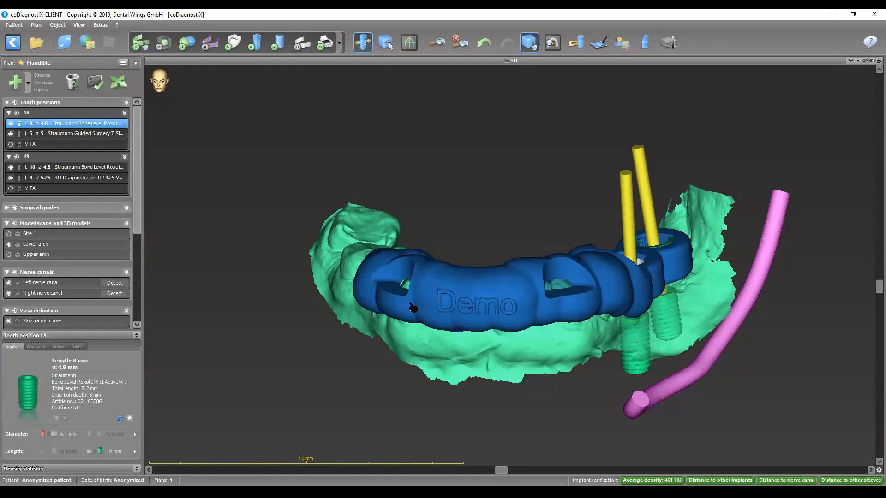
{"action": "left_click_drag", "start_coordinate": [623, 257], "coordinate": [645, 323]}
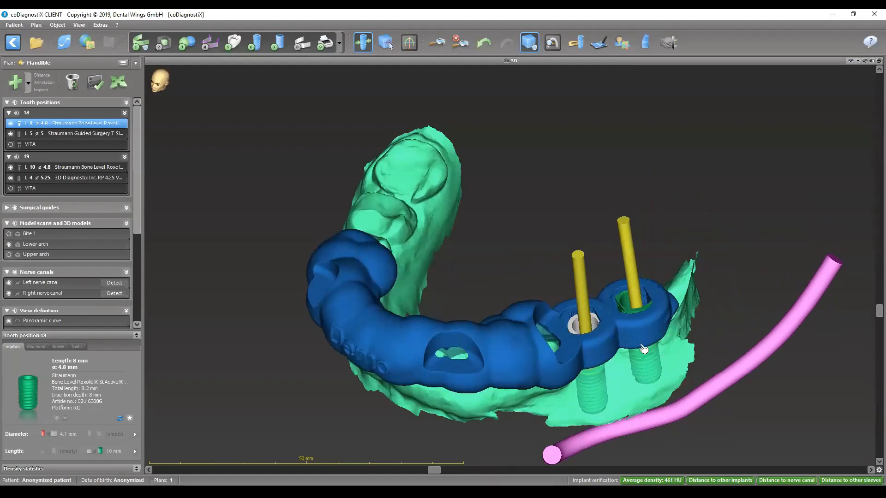
{"action": "left_click_drag", "start_coordinate": [649, 281], "coordinate": [654, 308]}
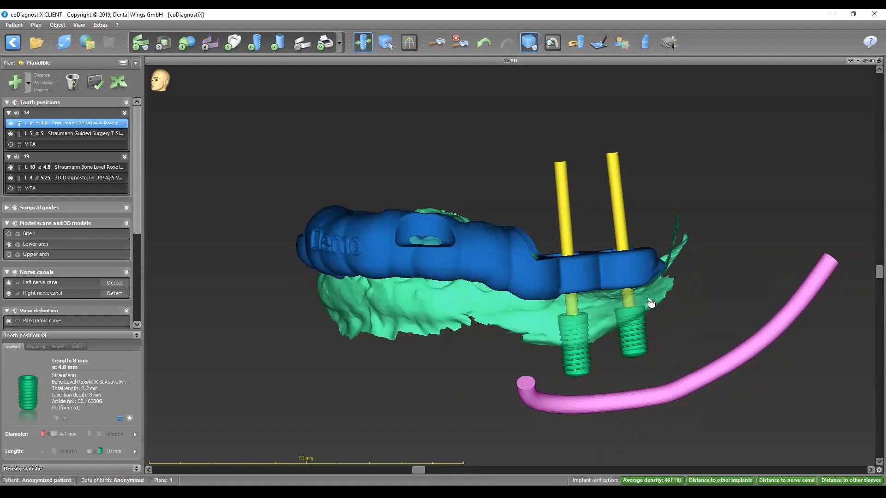
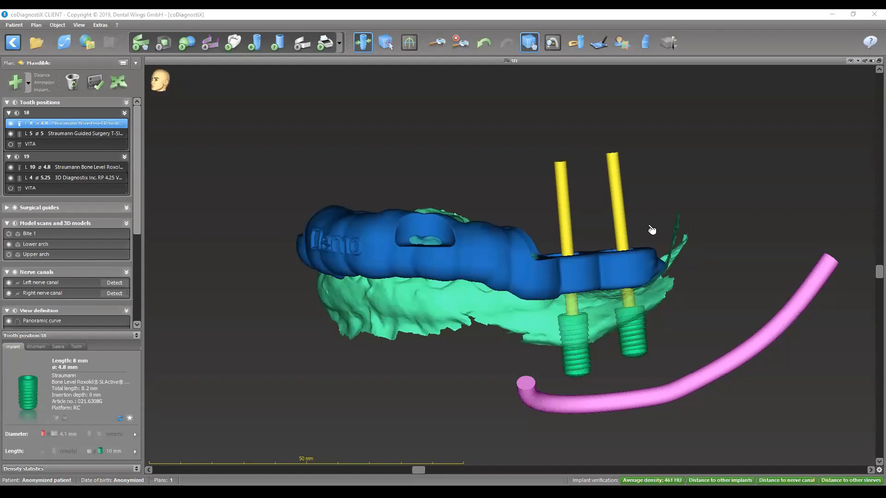
- Restore the multi-view layout from the enlarged 3D view and hide all objects of the tooth positions
{"action": "left_click_drag", "start_coordinate": [652, 229], "coordinate": [611, 210]}
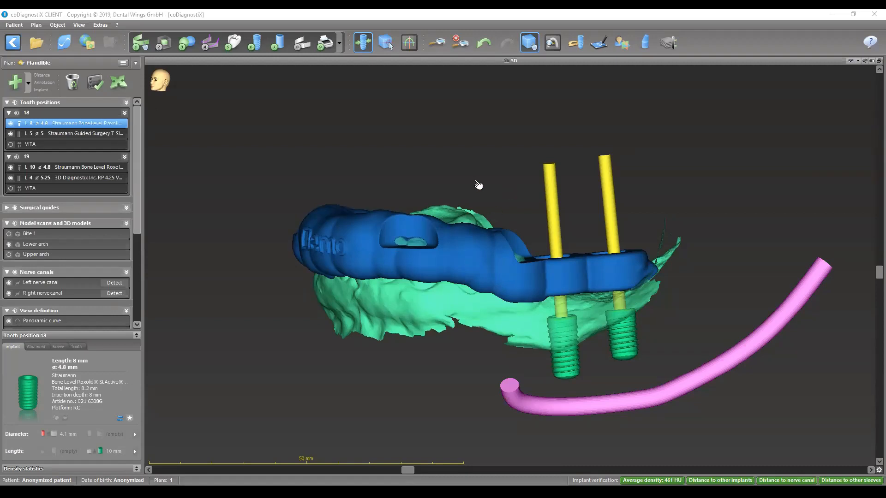
{"action": "double_click", "coordinate": [522, 62]}
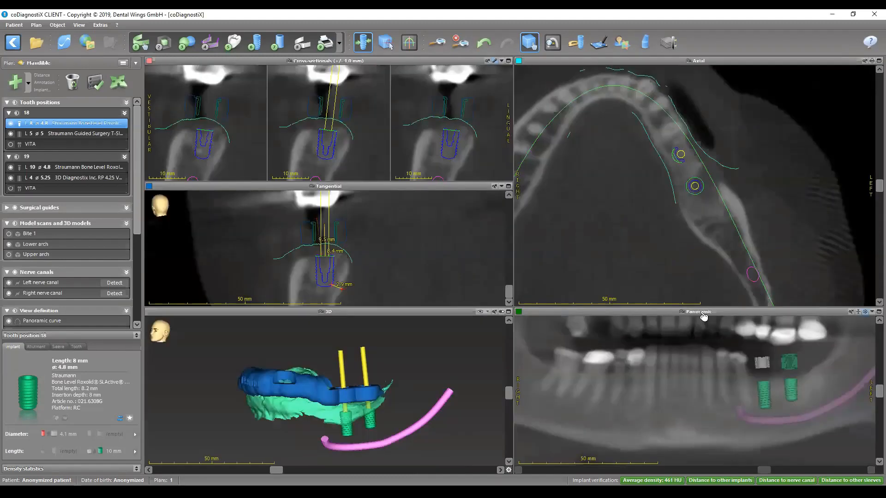
{"action": "left_click", "coordinate": [16, 113]}
{"action": "left_click", "coordinate": [7, 103]}
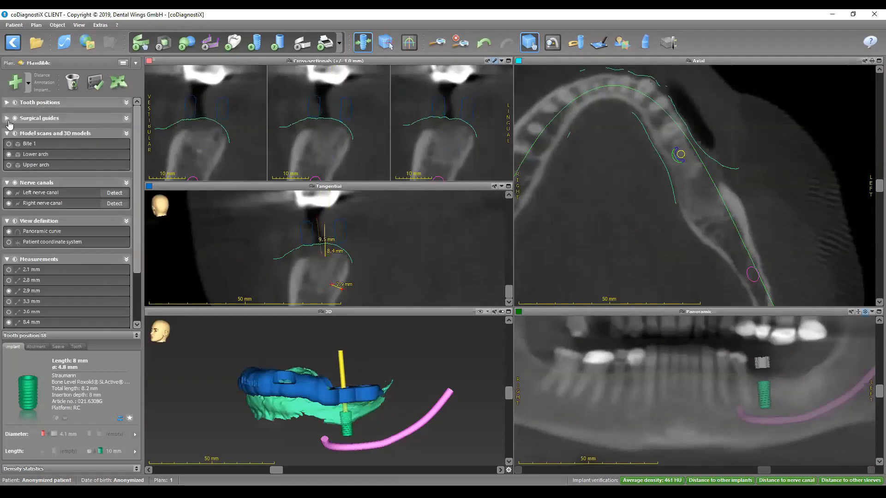
{"action": "left_click", "coordinate": [14, 103]}
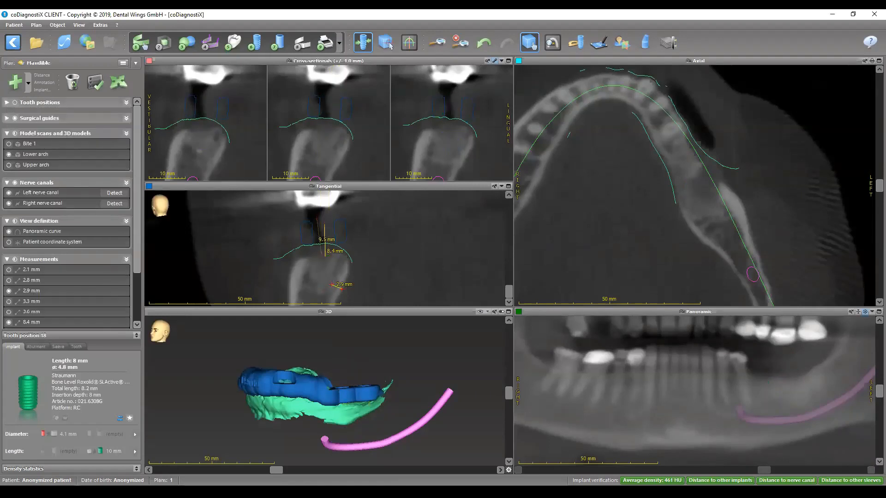
- Open the left nerve canal for point editing with a non-X-ray panoramic slice and delete its two frontmost points
{"action": "left_click", "coordinate": [864, 312]}
{"action": "left_click", "coordinate": [864, 321]}
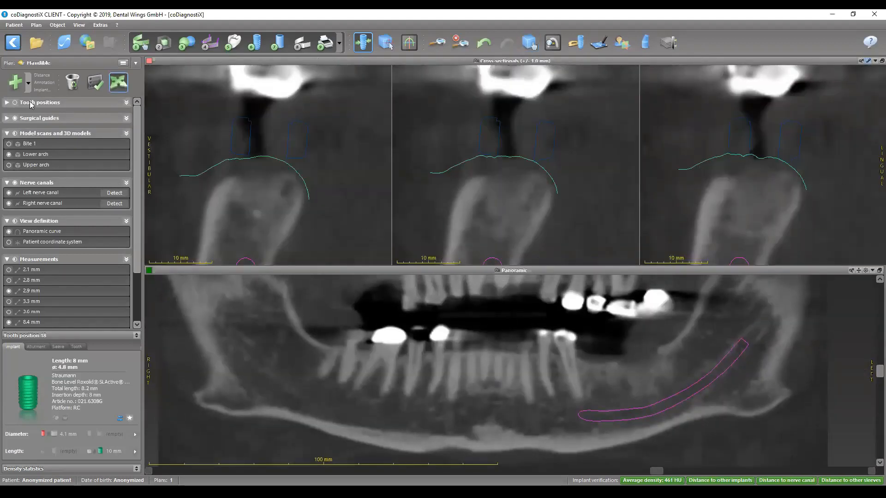
{"action": "left_click", "coordinate": [39, 193]}
{"action": "left_click", "coordinate": [584, 401]}
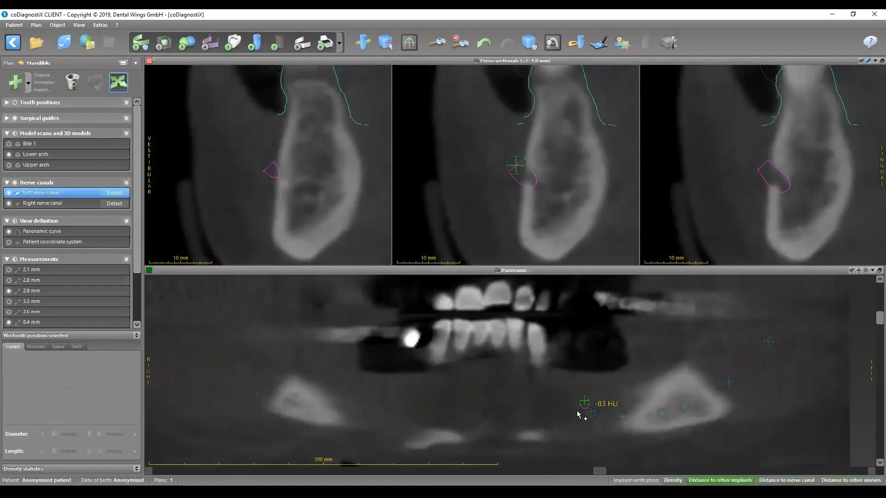
{"action": "right_click", "coordinate": [584, 402]}
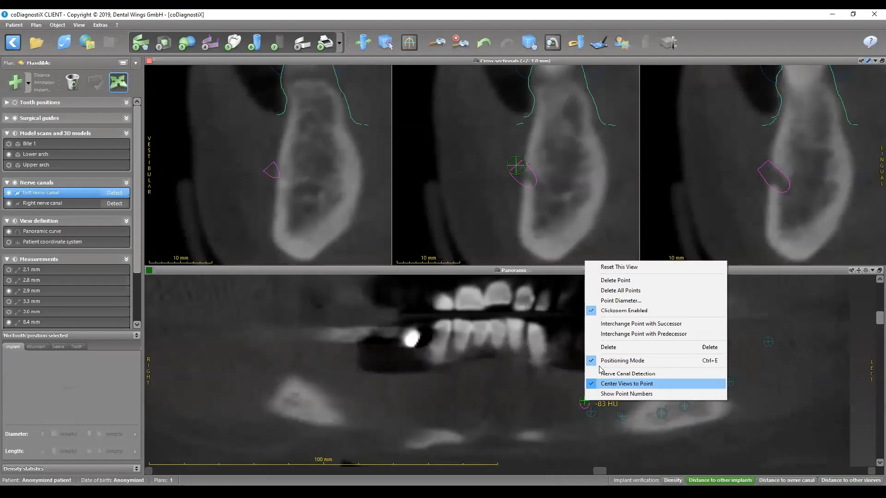
{"action": "left_click", "coordinate": [615, 281]}
{"action": "right_click", "coordinate": [592, 412]}
{"action": "left_click", "coordinate": [618, 291]}
{"action": "left_click", "coordinate": [735, 383]}
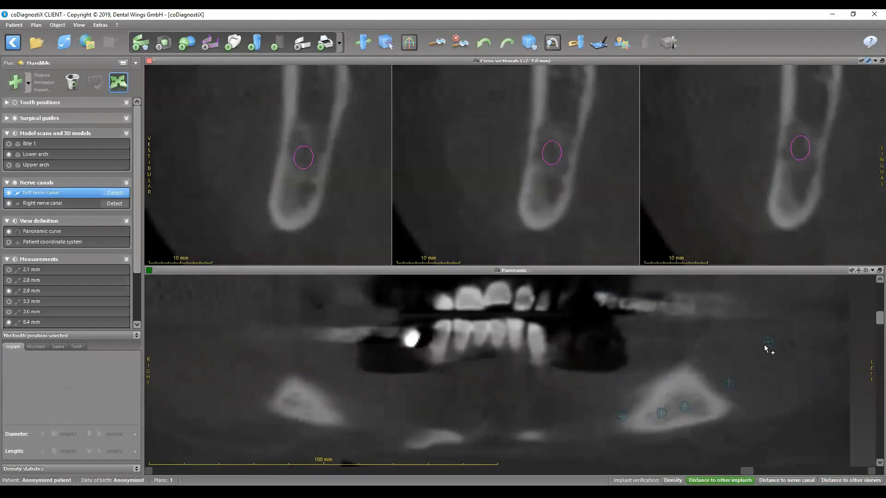
{"action": "key", "text": "ctrl+z"}
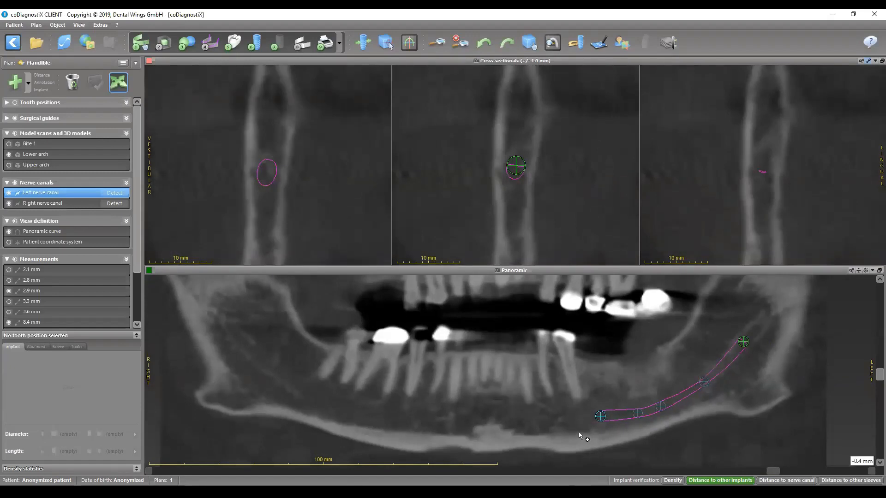
- Add a new front end point to the left nerve canal at the mental foramen and move it outside the bone in cross-section
{"action": "left_click", "coordinate": [600, 418]}
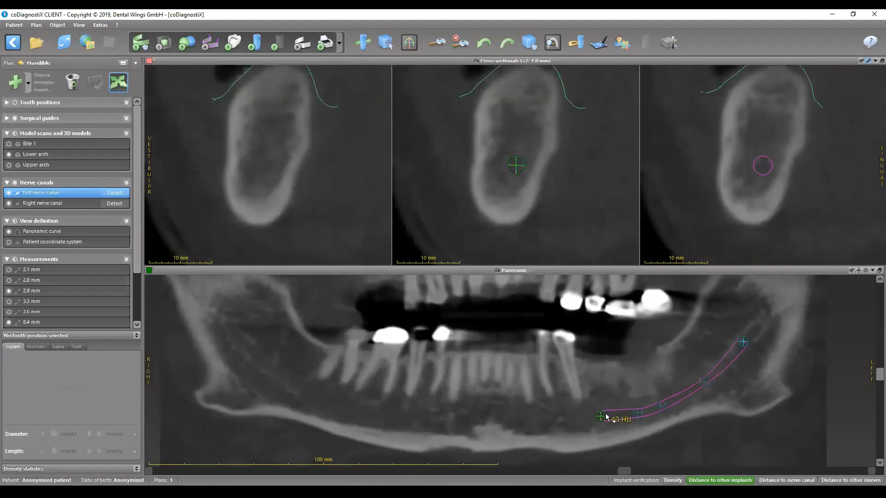
{"action": "scroll", "coordinate": [578, 438], "scroll_direction": "up", "scroll_amount": 3}
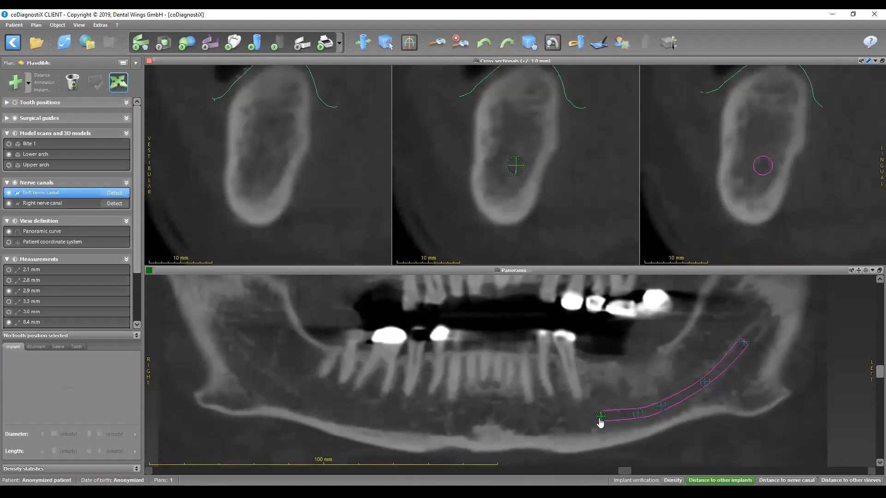
{"action": "scroll", "coordinate": [599, 421], "scroll_direction": "up", "scroll_amount": 3}
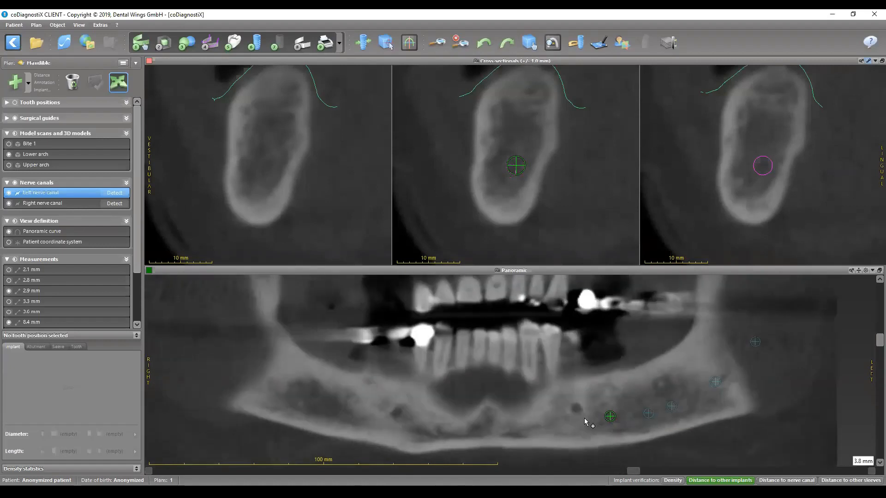
{"action": "scroll", "coordinate": [600, 421], "scroll_direction": "up", "scroll_amount": 5}
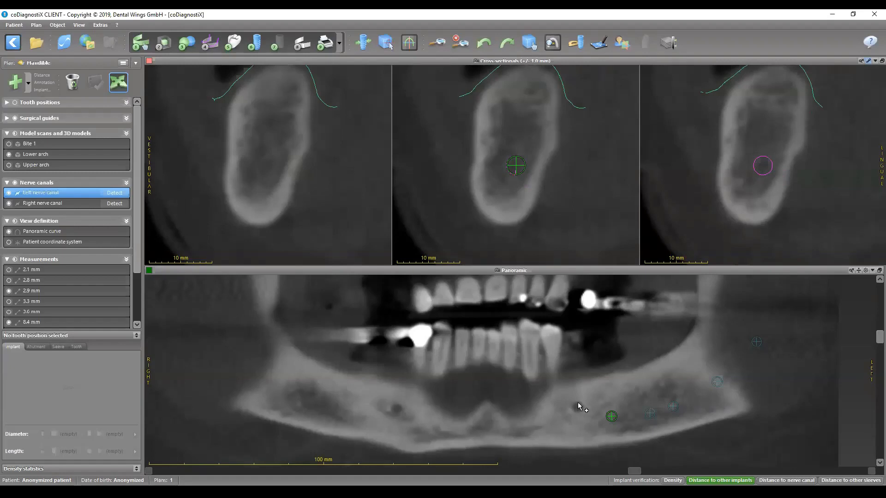
{"action": "left_click", "coordinate": [576, 405]}
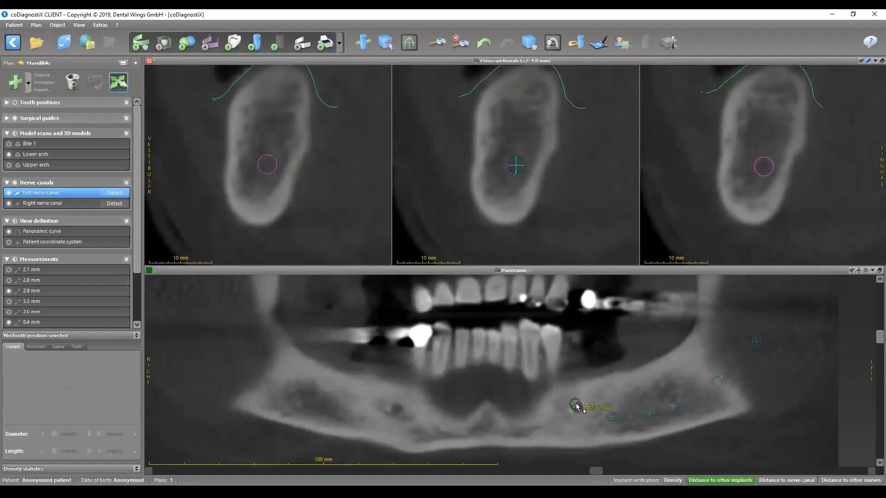
{"action": "scroll", "coordinate": [518, 169], "scroll_direction": "up", "scroll_amount": 2}
{"action": "left_click_drag", "start_coordinate": [519, 169], "coordinate": [488, 152]}
{"action": "left_click", "coordinate": [582, 403]}
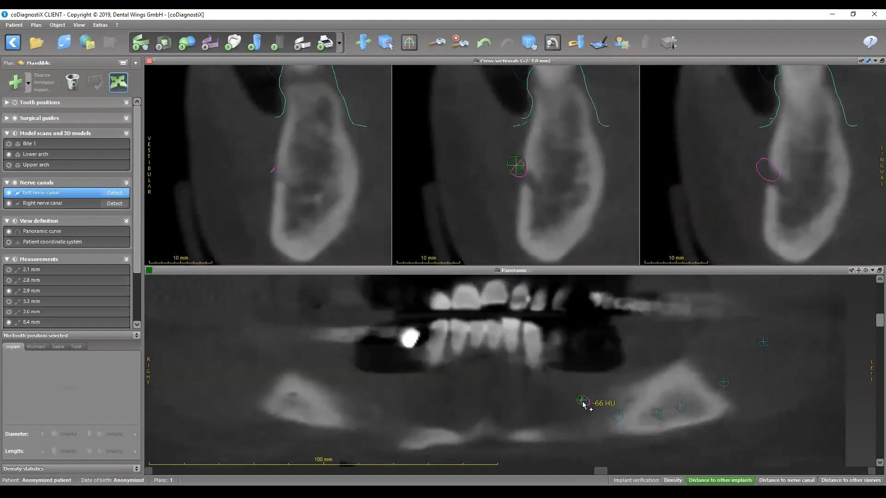
- Insert an intermediate nerve canal point just behind the foramen exit and align it inside the bone in the panoramic and cross-sectional views
{"action": "left_click", "coordinate": [617, 418]}
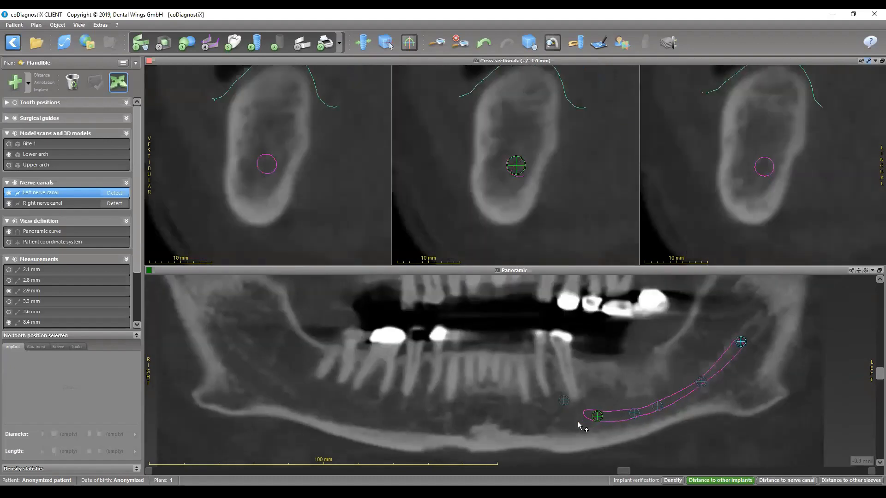
{"action": "scroll", "coordinate": [579, 428], "scroll_direction": "up", "scroll_amount": 6}
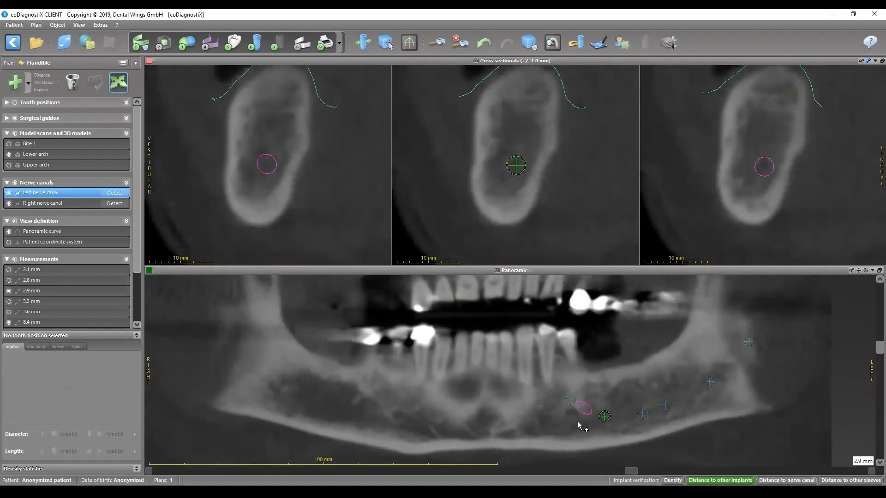
{"action": "scroll", "coordinate": [579, 424], "scroll_direction": "up", "scroll_amount": 1}
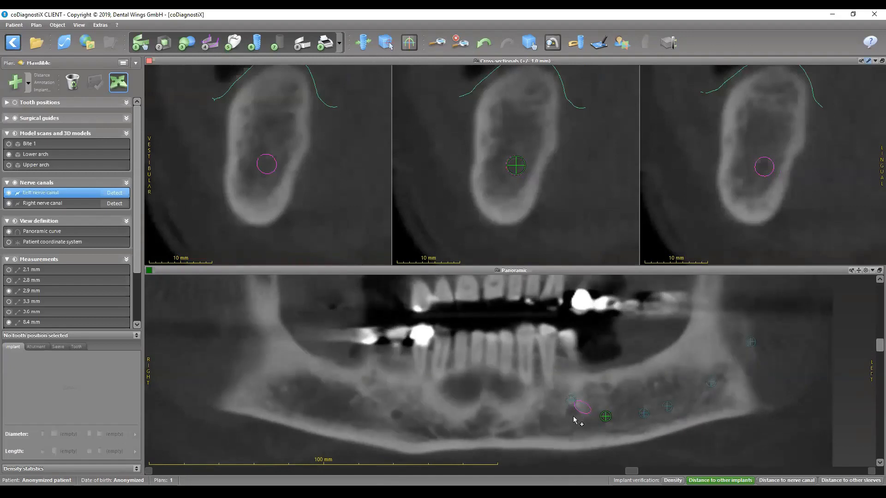
{"action": "left_click", "coordinate": [578, 413]}
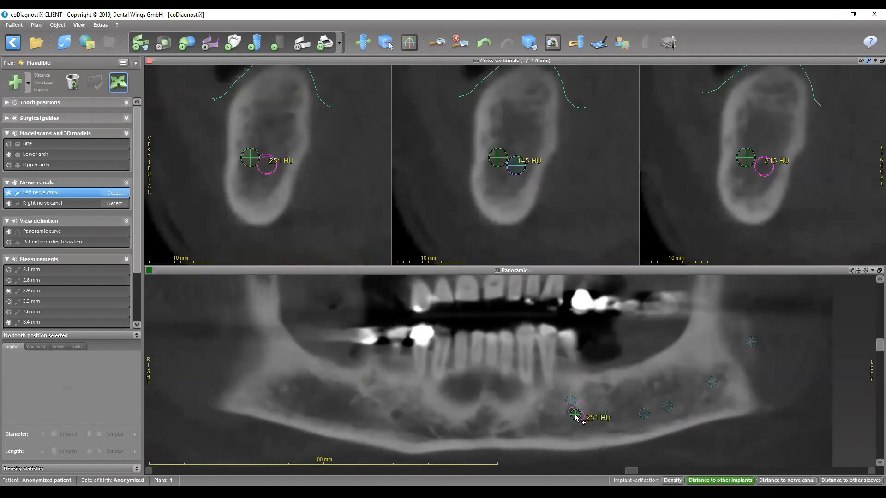
{"action": "left_click_drag", "start_coordinate": [578, 413], "coordinate": [576, 414]}
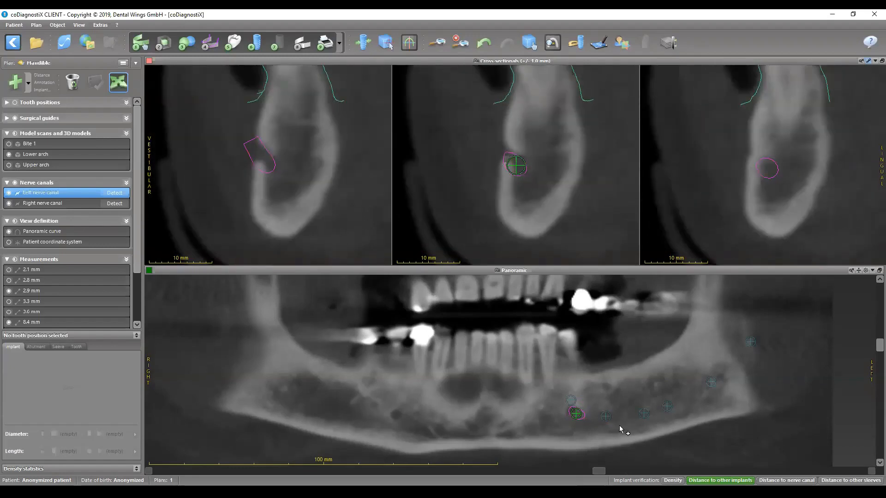
{"action": "left_click_drag", "start_coordinate": [516, 174], "coordinate": [531, 164]}
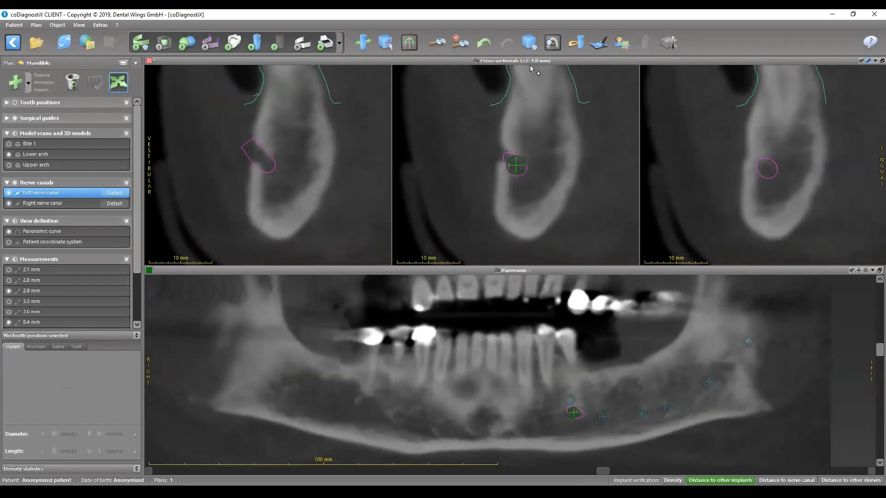
- Enlarge the axial view and shift the intermediate left nerve canal point slightly forward at the foramen opening
{"action": "double_click", "coordinate": [533, 64]}
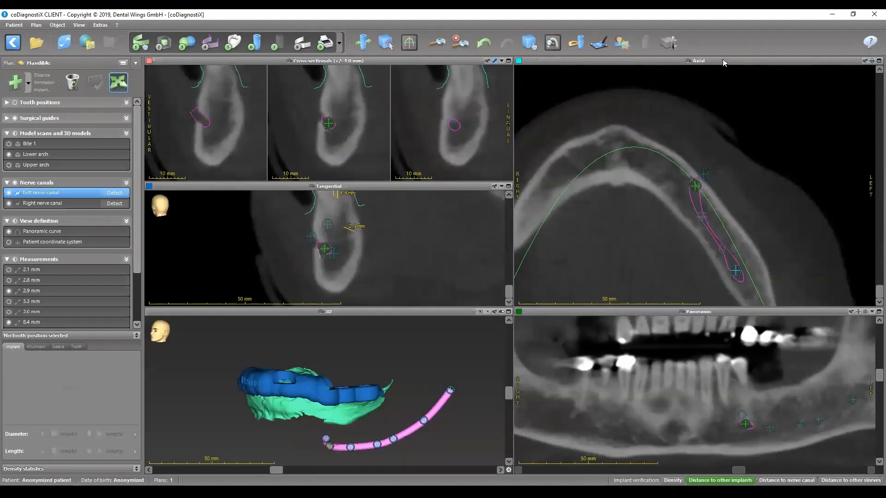
{"action": "double_click", "coordinate": [722, 62]}
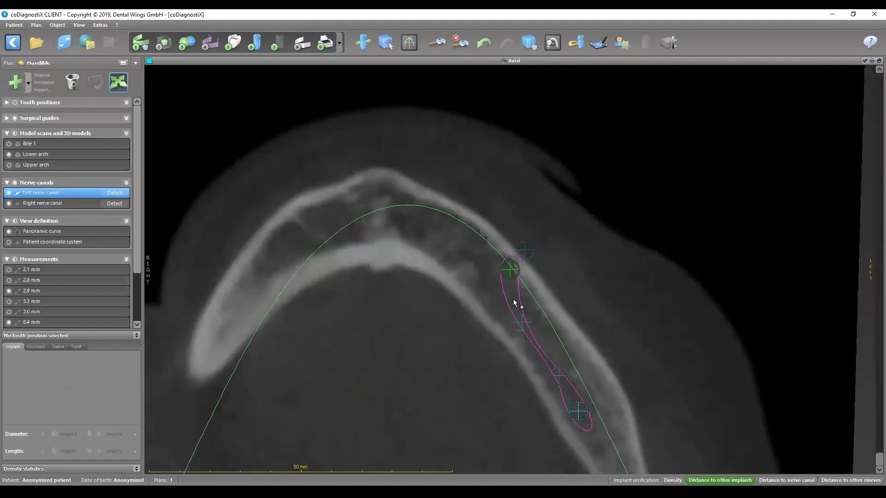
{"action": "scroll", "coordinate": [543, 300], "scroll_direction": "up", "scroll_amount": 1}
{"action": "mouse_move", "coordinate": [879, 460]}
{"action": "left_mouse_down"}
{"action": "mouse_move", "coordinate": [871, 452]}
{"action": "mouse_move", "coordinate": [871, 464]}
{"action": "left_mouse_up"}
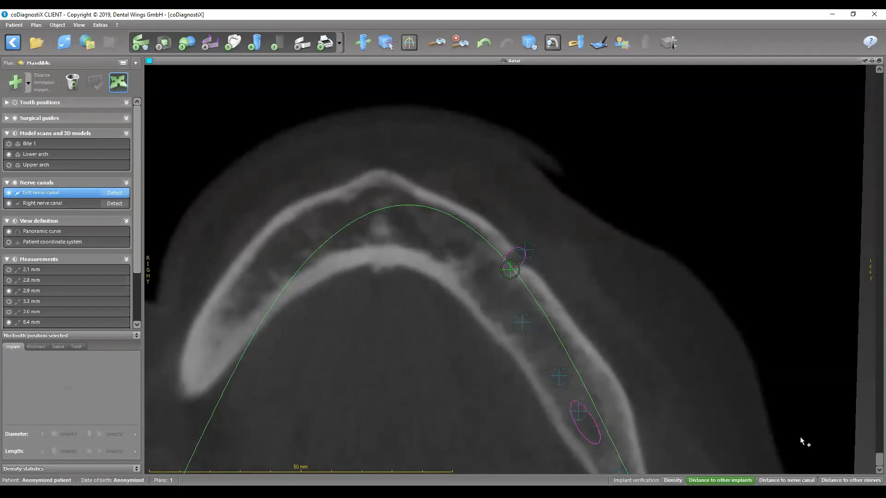
{"action": "left_click", "coordinate": [510, 270]}
{"action": "scroll", "coordinate": [510, 270], "scroll_direction": "up", "scroll_amount": 5}
{"action": "left_click_drag", "start_coordinate": [510, 270], "coordinate": [493, 261]}
{"action": "scroll", "coordinate": [546, 322], "scroll_direction": "down", "scroll_amount": 5}
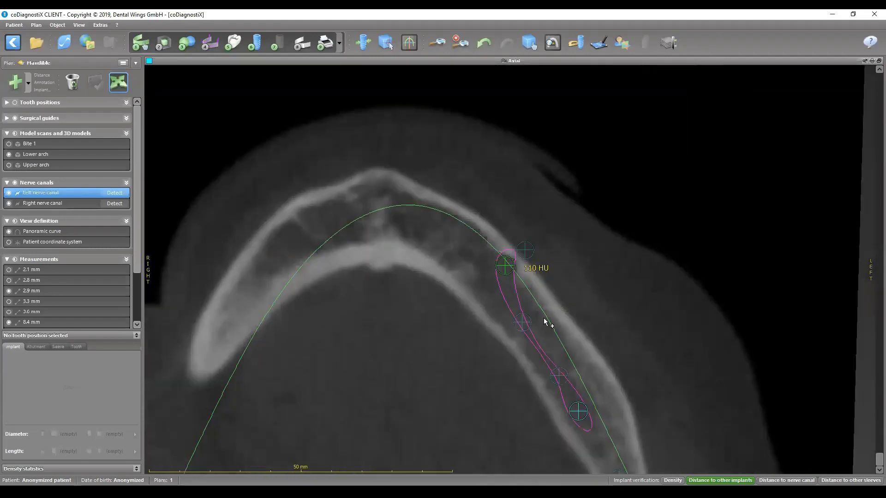
{"action": "scroll", "coordinate": [535, 310], "scroll_direction": "down", "scroll_amount": 5}
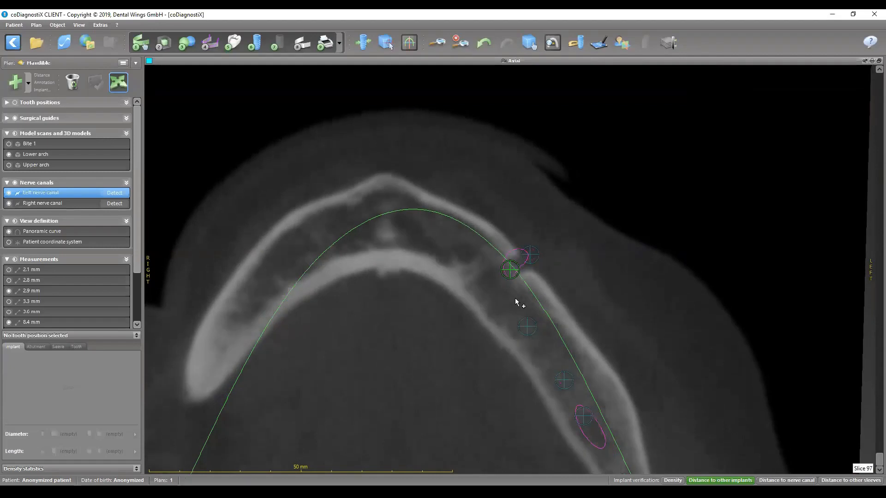
- Readjust the intermediate foramen point in the axial slice and end positioning mode for the left nerve canal
{"action": "left_click_drag", "start_coordinate": [508, 270], "coordinate": [519, 276]}
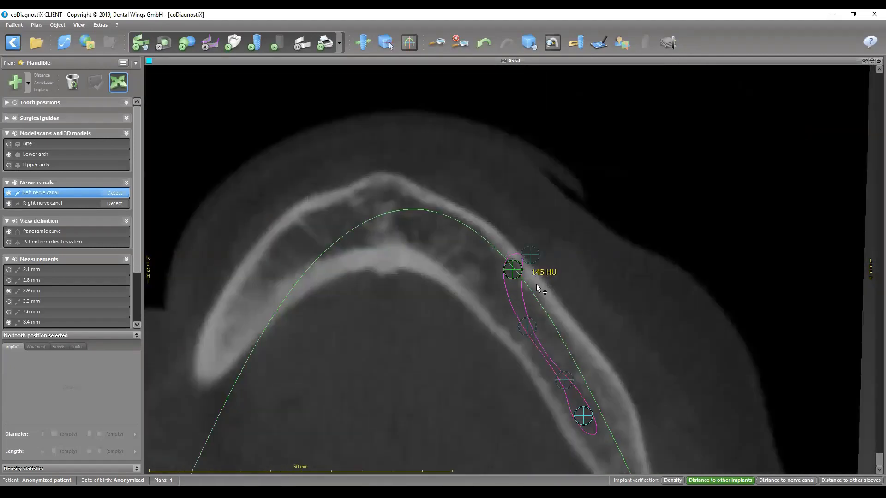
{"action": "scroll", "coordinate": [536, 284], "scroll_direction": "up", "scroll_amount": 5}
{"action": "scroll", "coordinate": [531, 282], "scroll_direction": "down", "scroll_amount": 2}
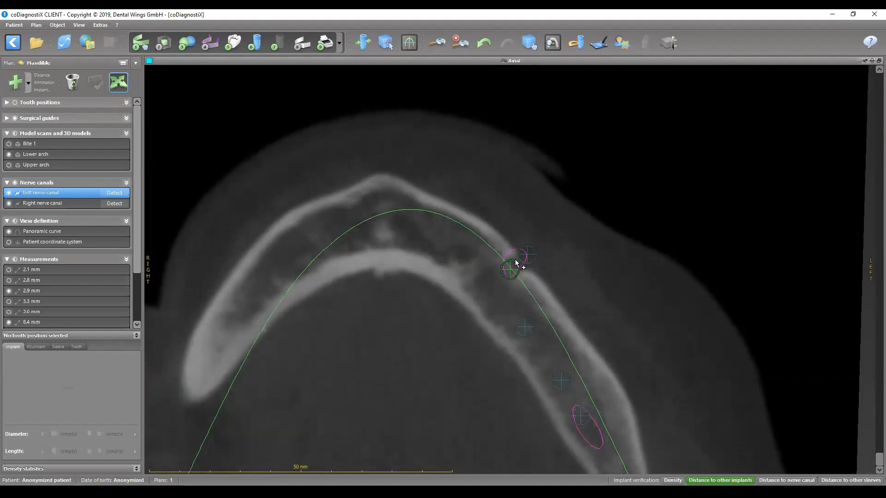
{"action": "double_click", "coordinate": [547, 62]}
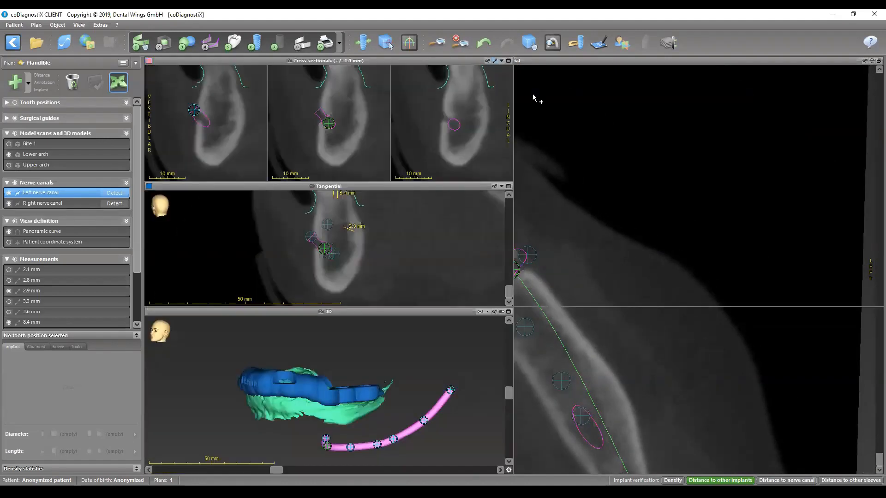
{"action": "right_click", "coordinate": [75, 200]}
{"action": "left_click", "coordinate": [92, 215]}
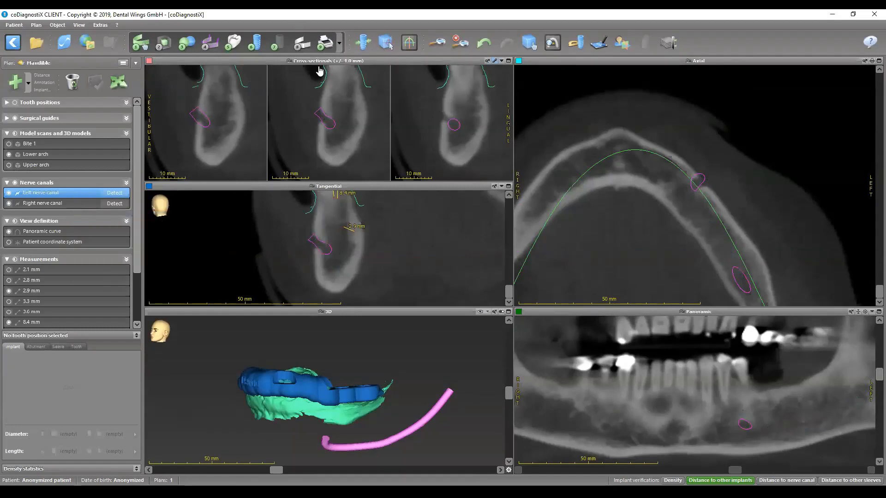
- Switch the panoramic back to its X-ray-like display, show all implants, sleeves and crowns, and hide the surgical guide
{"action": "left_click", "coordinate": [325, 44]}
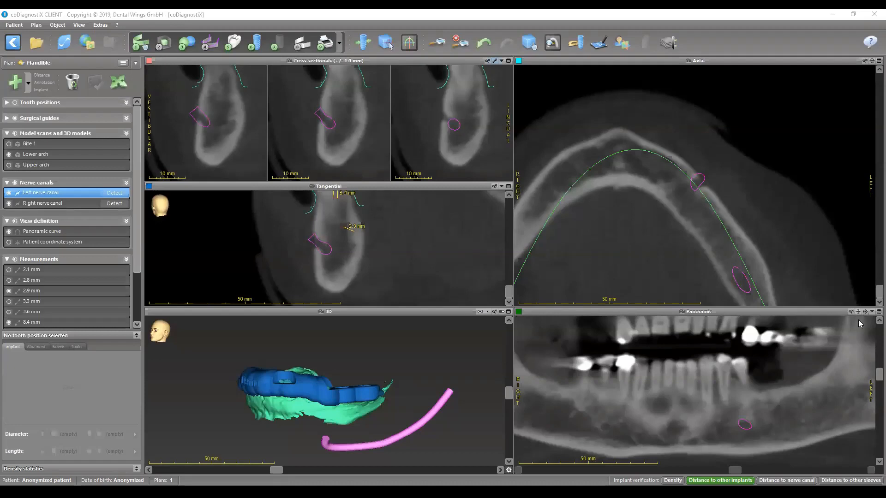
{"action": "scroll", "coordinate": [859, 324], "scroll_direction": "down", "scroll_amount": 3}
{"action": "left_click", "coordinate": [16, 103]}
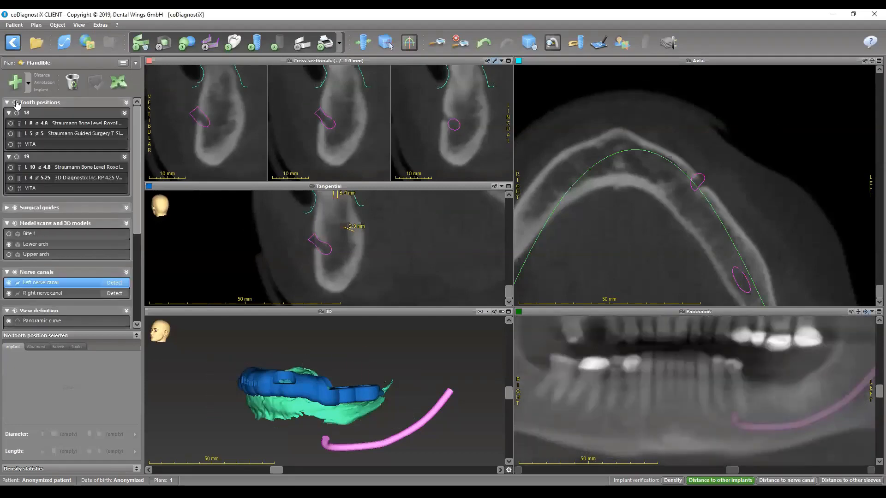
{"action": "left_click", "coordinate": [17, 103]}
{"action": "left_click", "coordinate": [15, 208]}
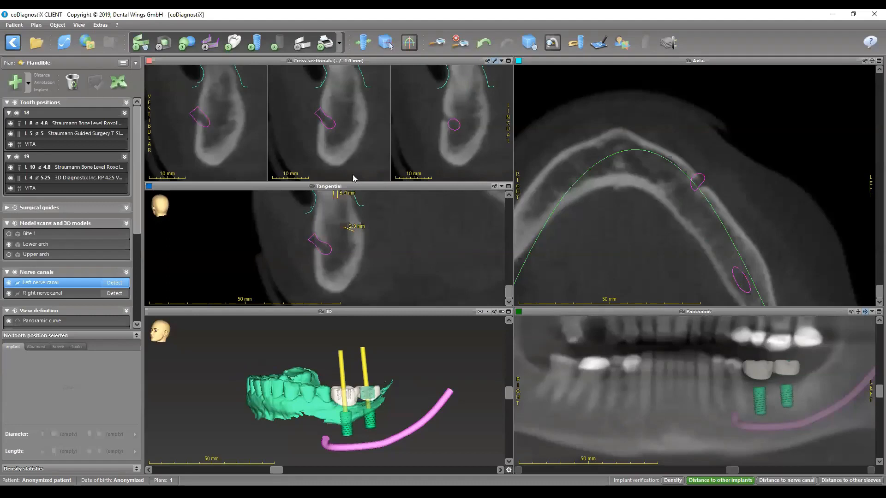
- Rotate the 3D model to examine the implants and crowns relative to the reshaped left nerve canal
{"action": "left_click", "coordinate": [529, 43]}
{"action": "left_click_drag", "start_coordinate": [386, 386], "coordinate": [364, 386]}
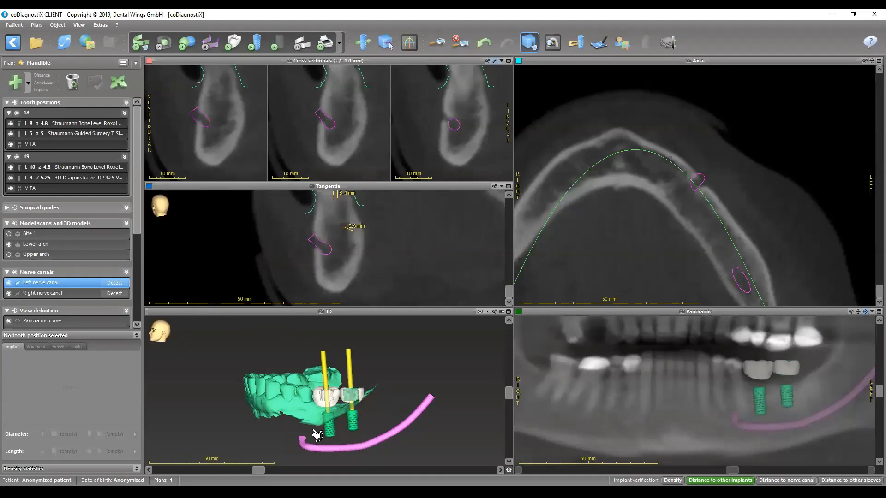
{"action": "left_click_drag", "start_coordinate": [319, 433], "coordinate": [347, 421]}
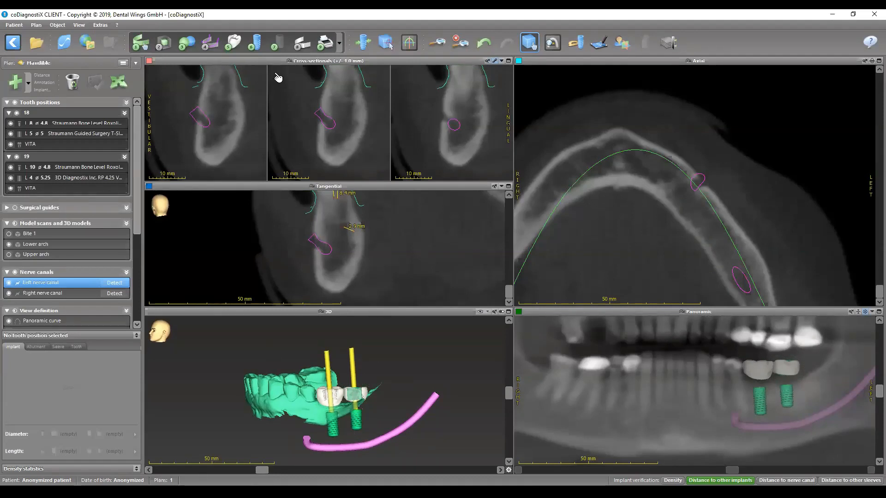
- Add a 3D Diagnostix 3DDX Fixation Pin, 24 mm long and 1.45 mm in diameter, and place it between implants 18 and 19 in the panoramic
{"action": "left_click", "coordinate": [255, 43]}
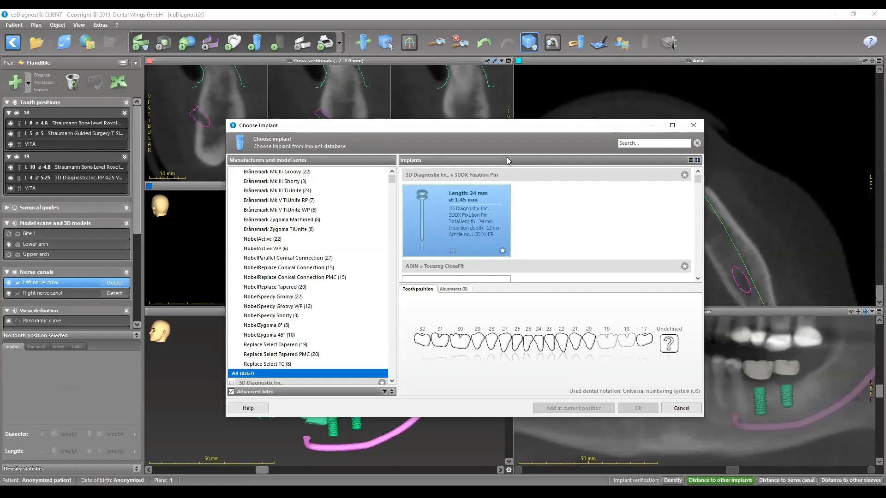
{"action": "left_click", "coordinate": [491, 221]}
{"action": "left_click", "coordinate": [638, 408]}
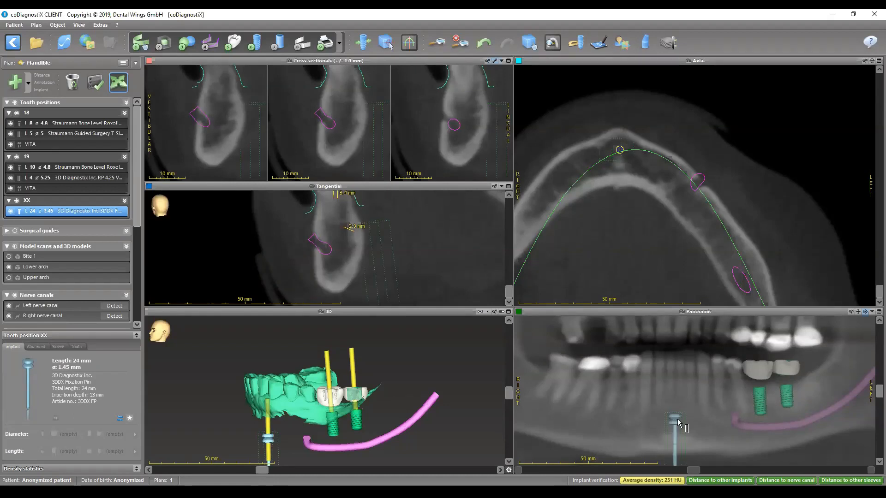
{"action": "left_click_drag", "start_coordinate": [675, 418], "coordinate": [796, 343]}
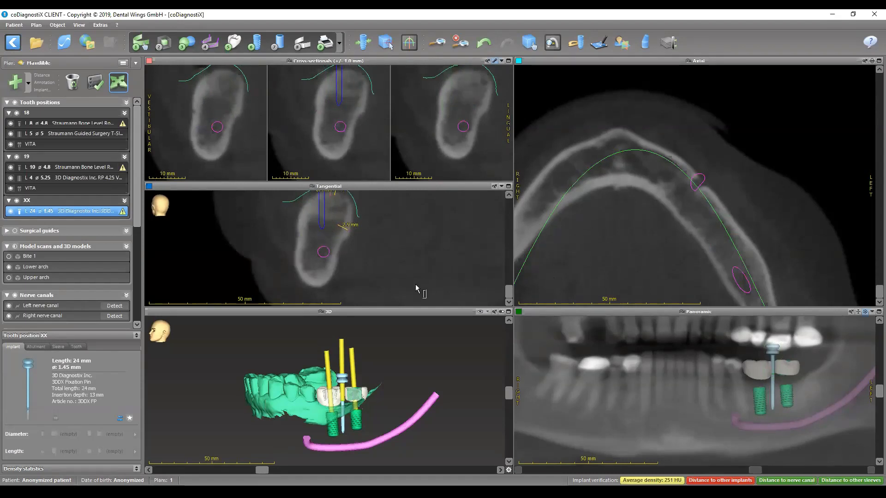
- Enlarge the tangential view, tilt the fixation pin toward the vestibular side and shift its tip into the mandibular bone
{"action": "right_click_drag", "start_coordinate": [359, 256], "coordinate": [274, 204]}
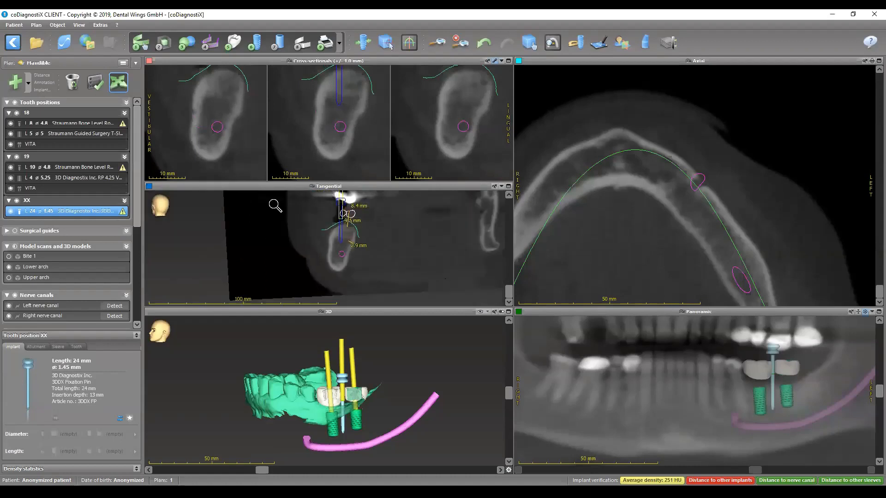
{"action": "double_click", "coordinate": [358, 186]}
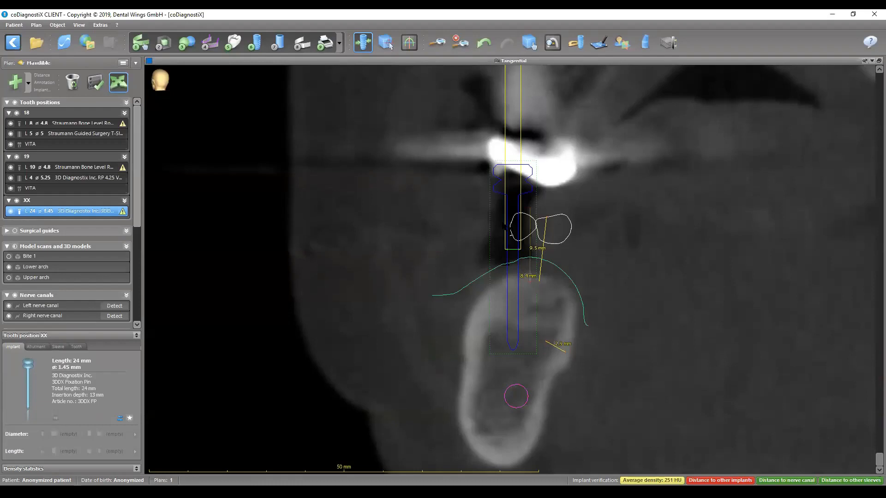
{"action": "left_click_drag", "start_coordinate": [513, 76], "coordinate": [373, 131]}
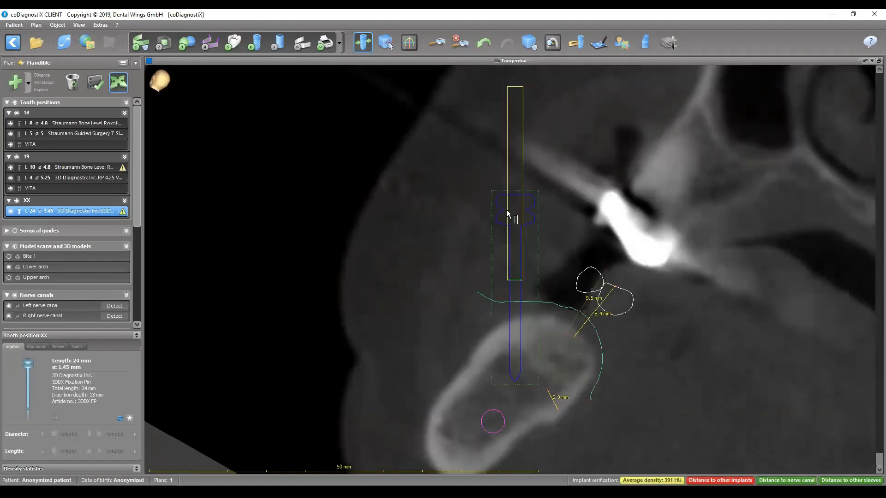
{"action": "left_click_drag", "start_coordinate": [510, 148], "coordinate": [506, 144]}
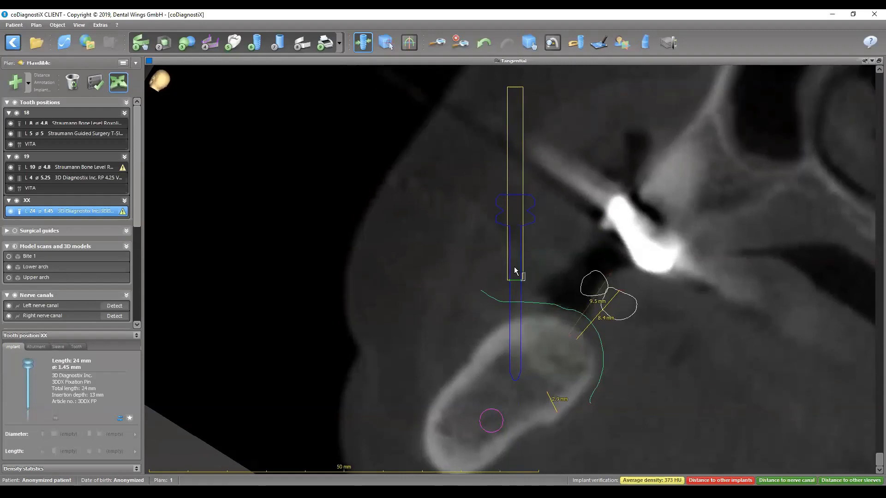
{"action": "left_click_drag", "start_coordinate": [516, 268], "coordinate": [539, 232]}
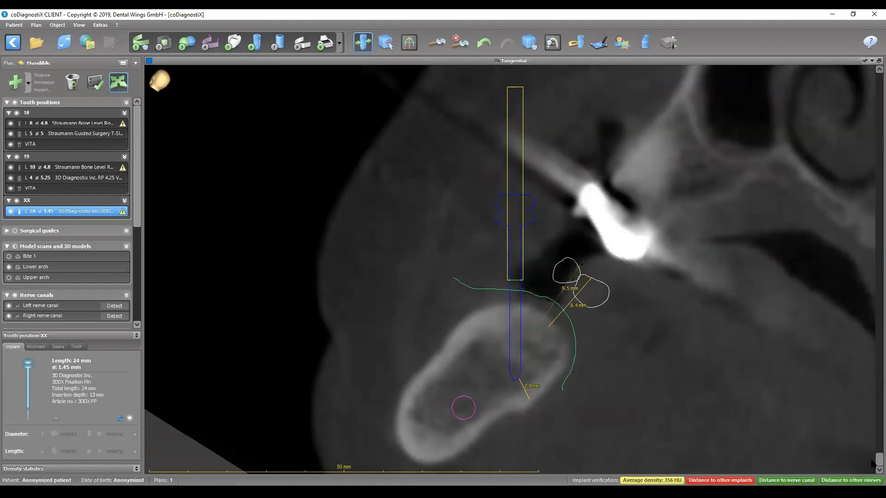
- Rotate the tangential slice around the fixation pin and fine-tune the pin's position and angle so it runs between the two implants
{"action": "left_click_drag", "start_coordinate": [879, 461], "coordinate": [875, 297]}
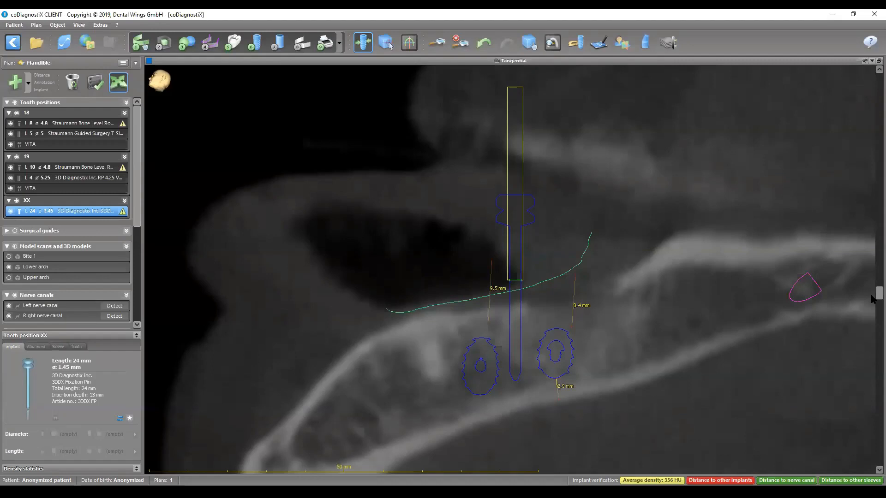
{"action": "left_click_drag", "start_coordinate": [871, 297], "coordinate": [871, 284]}
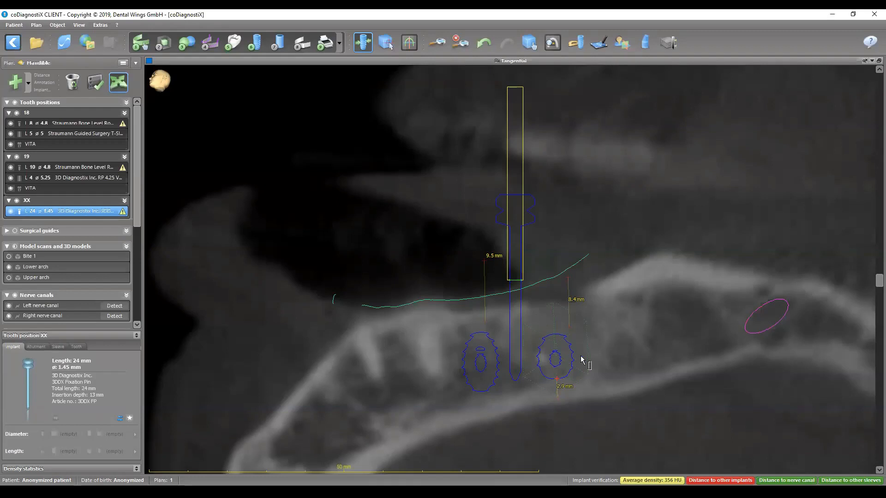
{"action": "scroll", "coordinate": [582, 360], "scroll_direction": "up", "scroll_amount": 1}
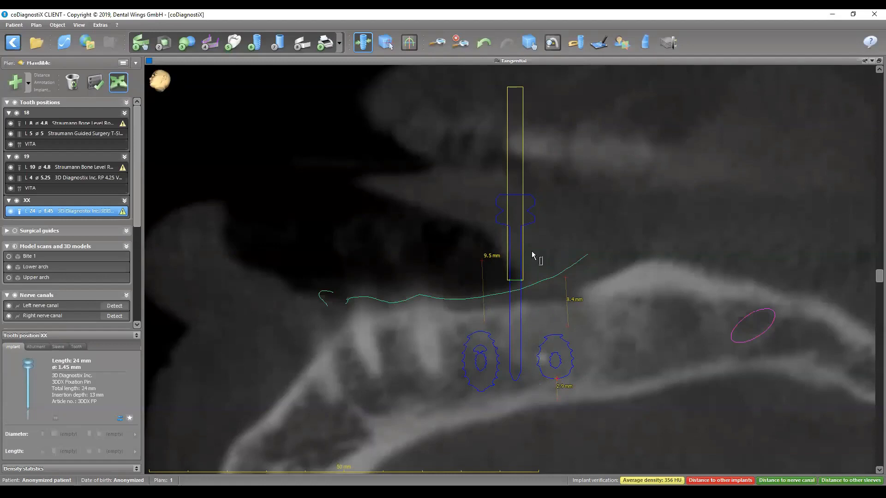
{"action": "left_click_drag", "start_coordinate": [511, 203], "coordinate": [515, 204]}
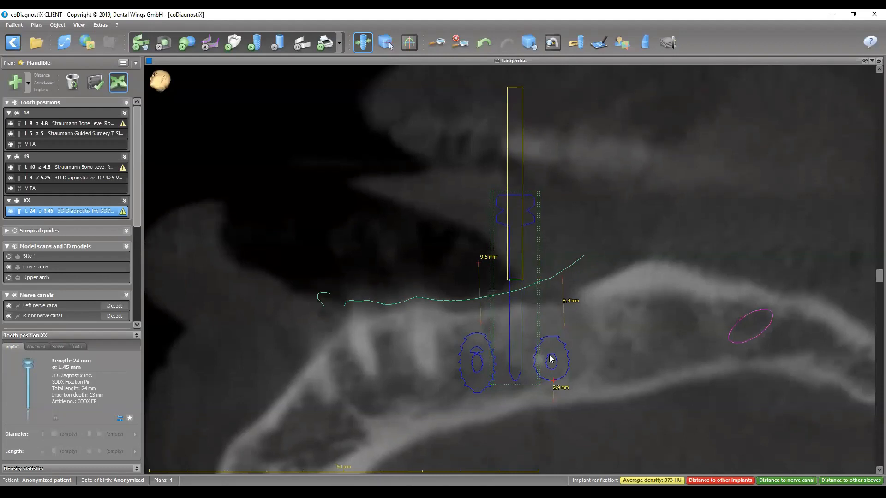
{"action": "scroll", "coordinate": [536, 382], "scroll_direction": "up", "scroll_amount": 3}
{"action": "scroll", "coordinate": [536, 382], "scroll_direction": "down", "scroll_amount": 1}
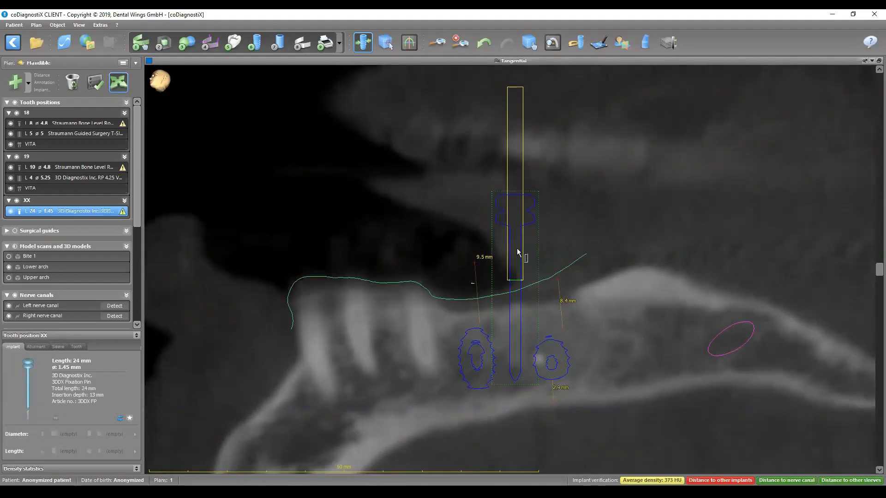
{"action": "scroll", "coordinate": [529, 286], "scroll_direction": "up", "scroll_amount": 7}
{"action": "scroll", "coordinate": [528, 285], "scroll_direction": "down", "scroll_amount": 6}
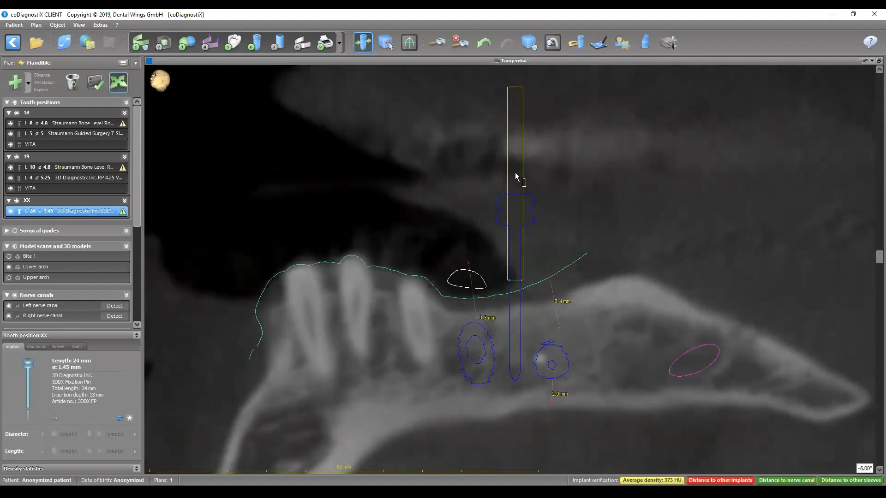
{"action": "left_click_drag", "start_coordinate": [518, 173], "coordinate": [498, 131]}
{"action": "left_click_drag", "start_coordinate": [509, 215], "coordinate": [510, 215]}
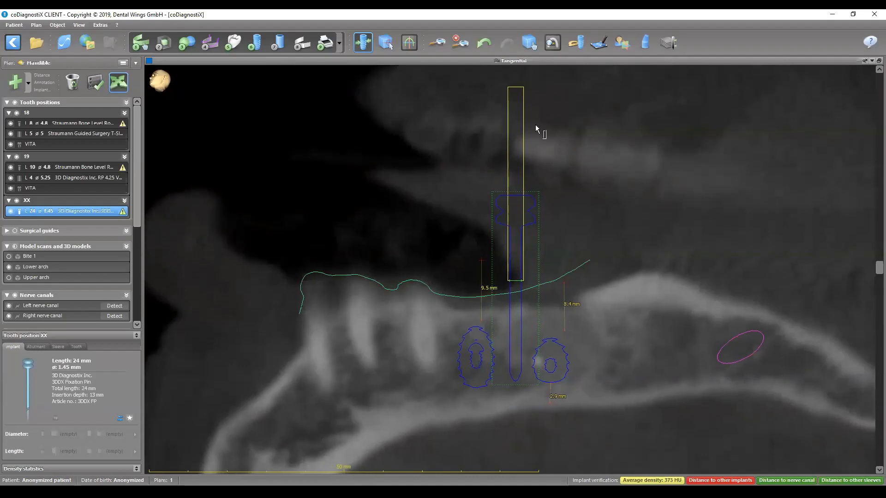
{"action": "double_click", "coordinate": [555, 61]}
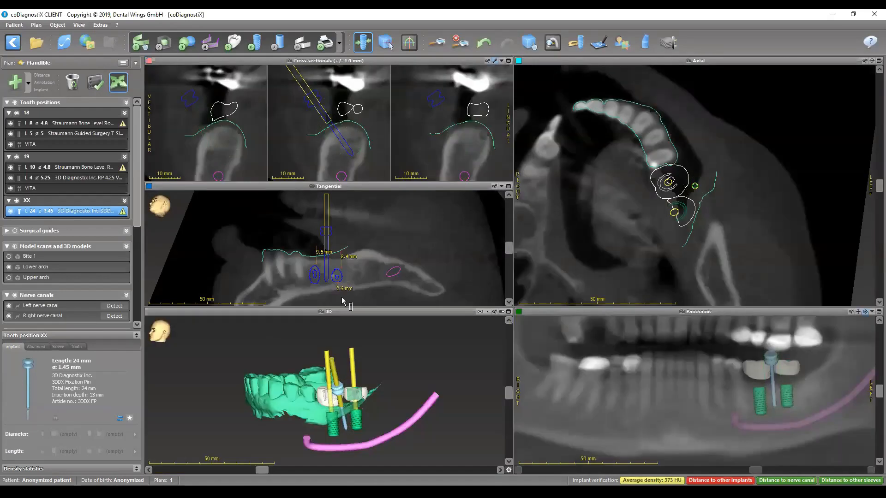
- Examine the fixation pin's path relative to both implants and crowns from the front and from above in the enlarged 3D view
{"action": "double_click", "coordinate": [372, 311]}
{"action": "left_click", "coordinate": [530, 47]}
{"action": "left_click_drag", "start_coordinate": [604, 258], "coordinate": [721, 238]}
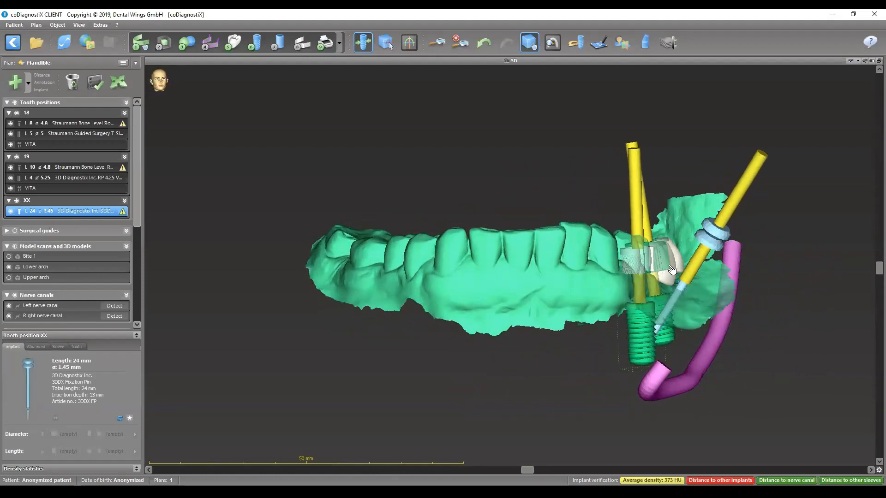
{"action": "left_click_drag", "start_coordinate": [577, 230], "coordinate": [564, 405]}
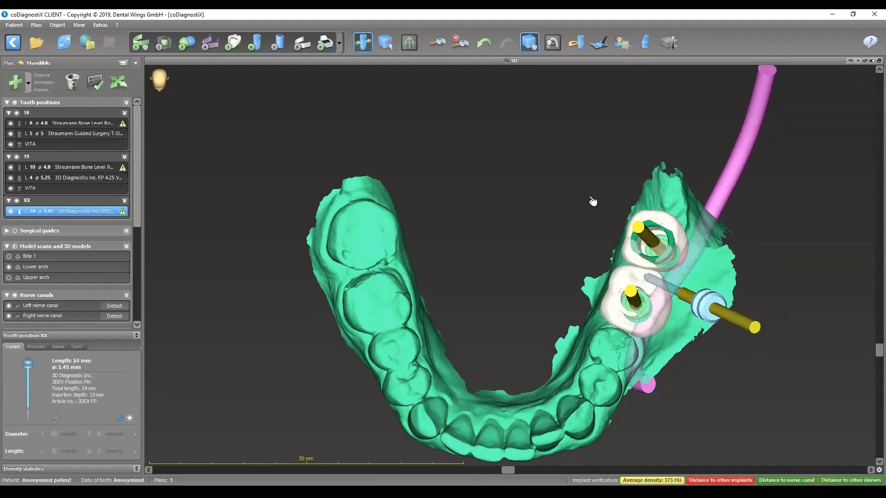
{"action": "double_click", "coordinate": [520, 62]}
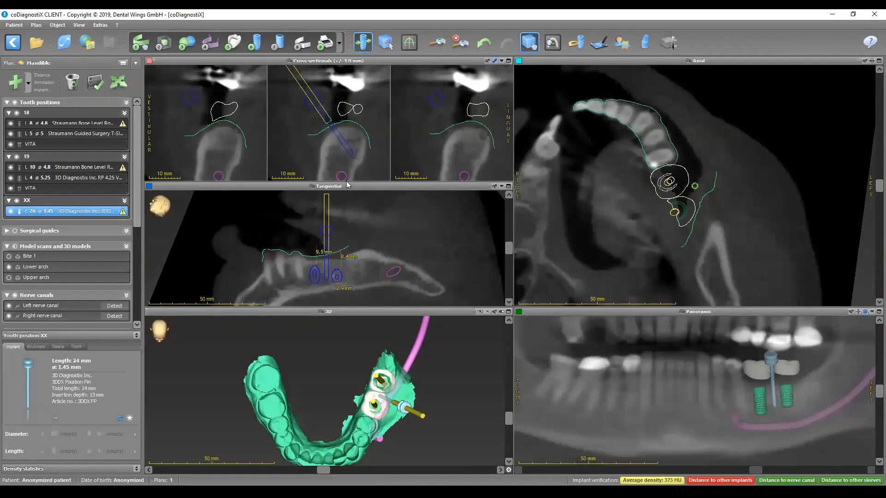
- Tilt the fixation pin further in the enlarged tangential view and readjust its placement in the bone between the implants
{"action": "double_click", "coordinate": [347, 186]}
{"action": "left_click_drag", "start_coordinate": [490, 184], "coordinate": [482, 121]}
{"action": "left_click_drag", "start_coordinate": [512, 234], "coordinate": [516, 239]}
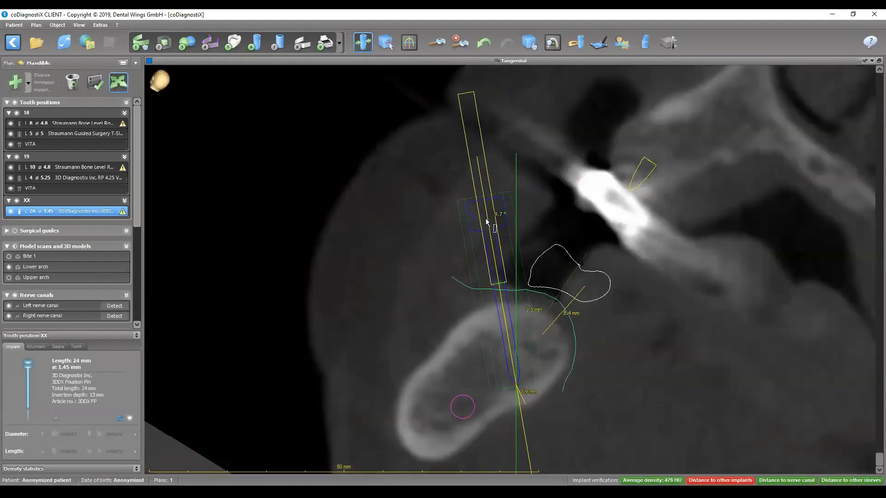
{"action": "left_click_drag", "start_coordinate": [487, 221], "coordinate": [500, 226]}
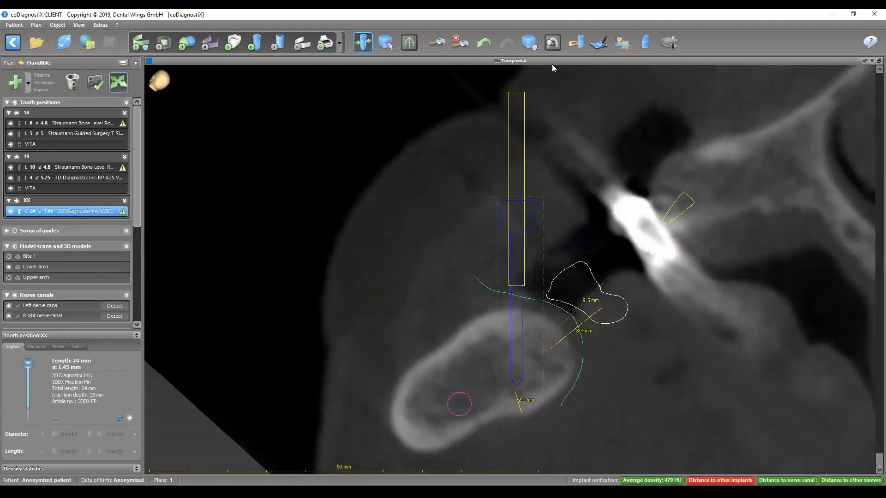
{"action": "double_click", "coordinate": [551, 61]}
- Rotate the enlarged 3D model to check the retilted fixation pin's clearance from the implants, crowns and nerve canal
{"action": "double_click", "coordinate": [402, 310]}
{"action": "left_click", "coordinate": [529, 43]}
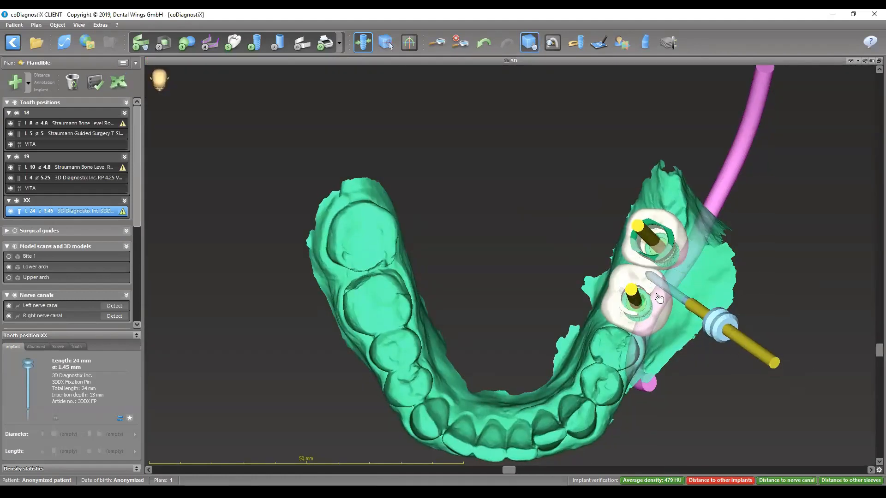
{"action": "left_click_drag", "start_coordinate": [655, 326], "coordinate": [520, 268]}
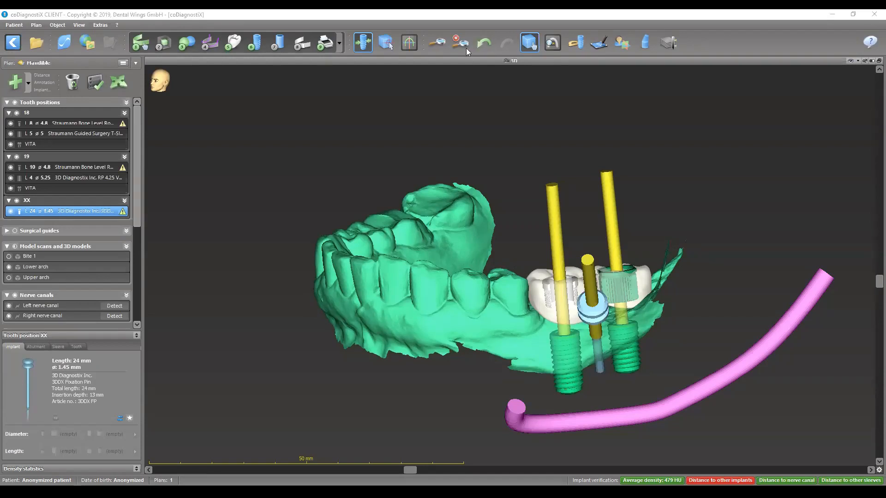
{"action": "double_click", "coordinate": [526, 60]}
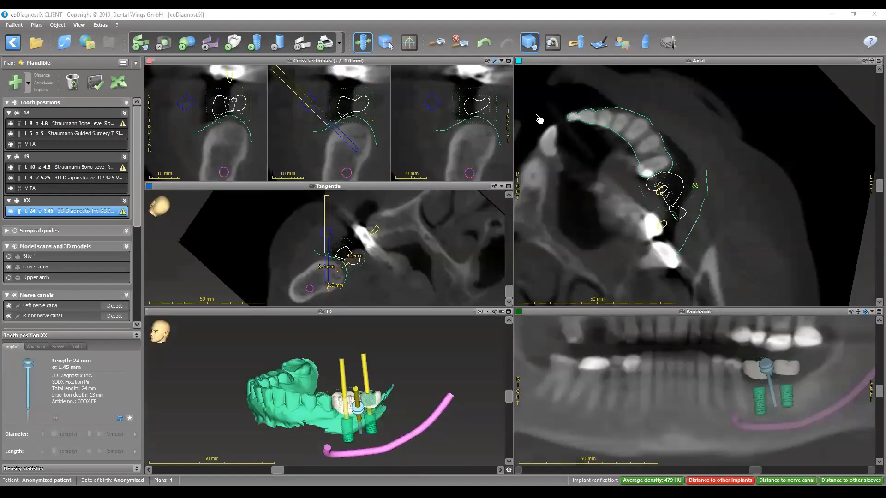
- Resume positioning the fixation pin and nudge it slightly in the middle cross-sectional slice
{"action": "left_click", "coordinate": [118, 82]}
{"action": "left_click_drag", "start_coordinate": [312, 109], "coordinate": [313, 108]}
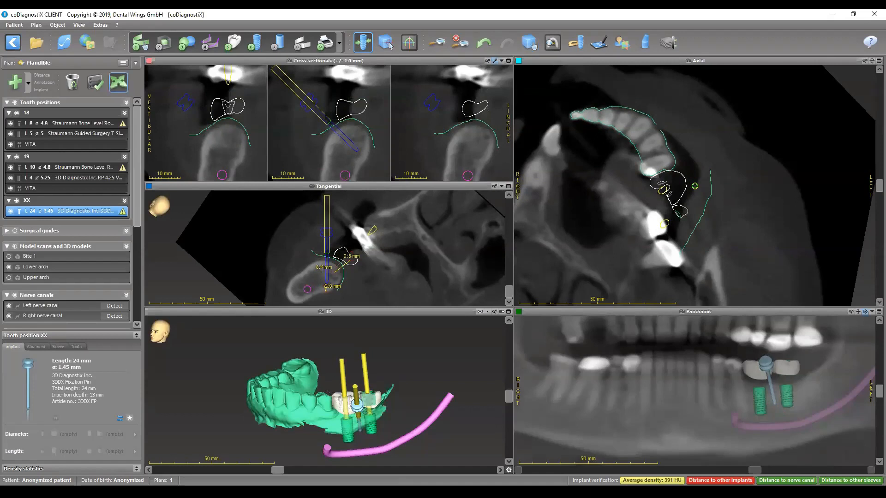